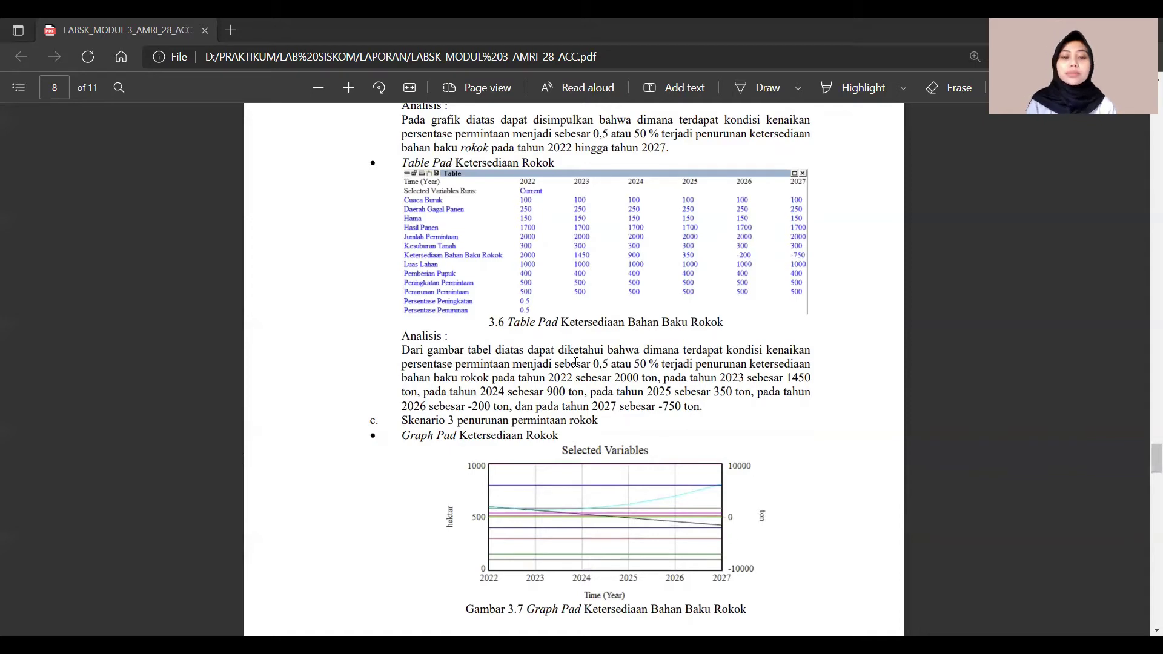
# Read the graph and table analyses of the tobacco raw-material availability for scenarios 3 and 4 in the report.
pyautogui.scroll(-4, 575, 362)
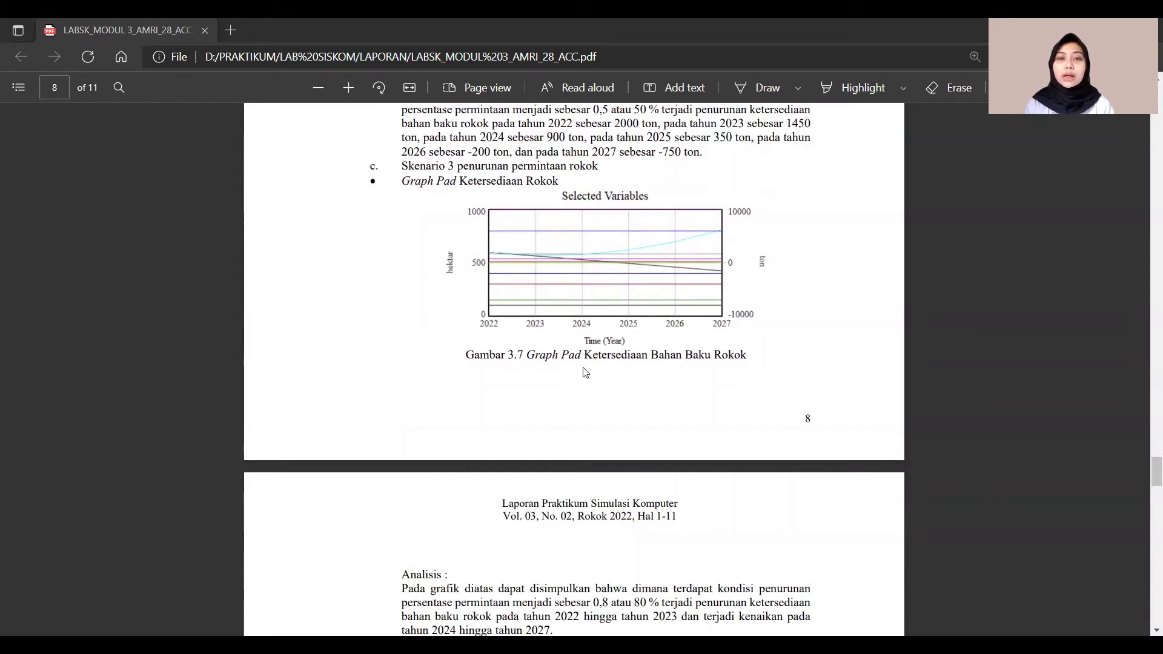
pyautogui.scroll(-2, 593, 337)
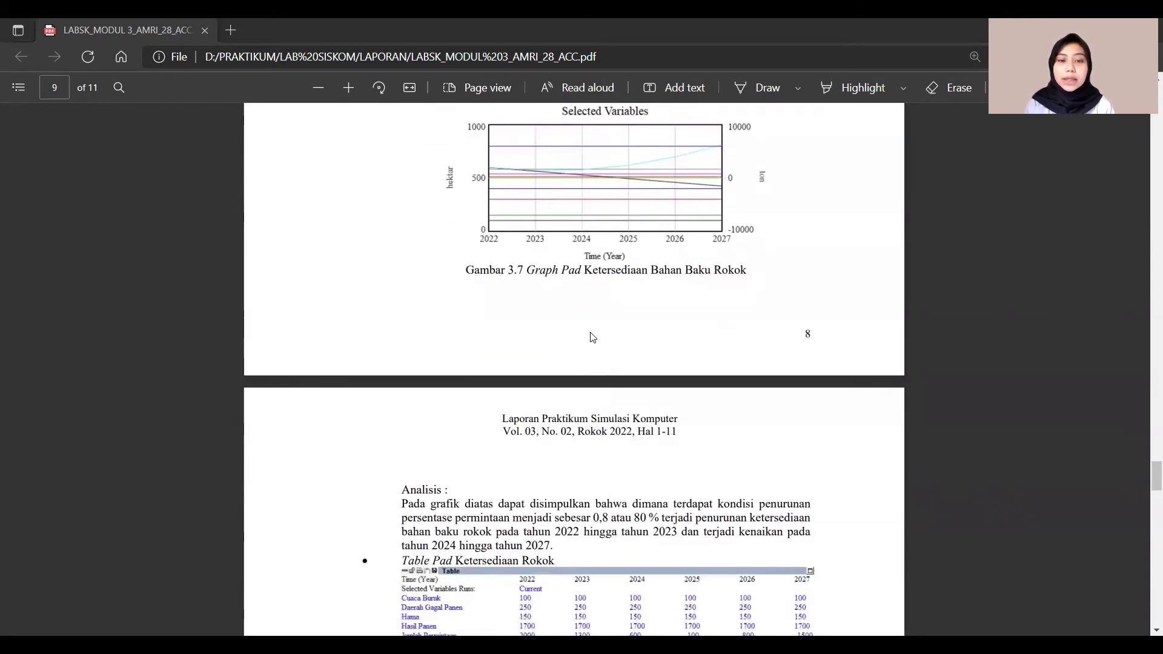
pyautogui.scroll(-3, 592, 337)
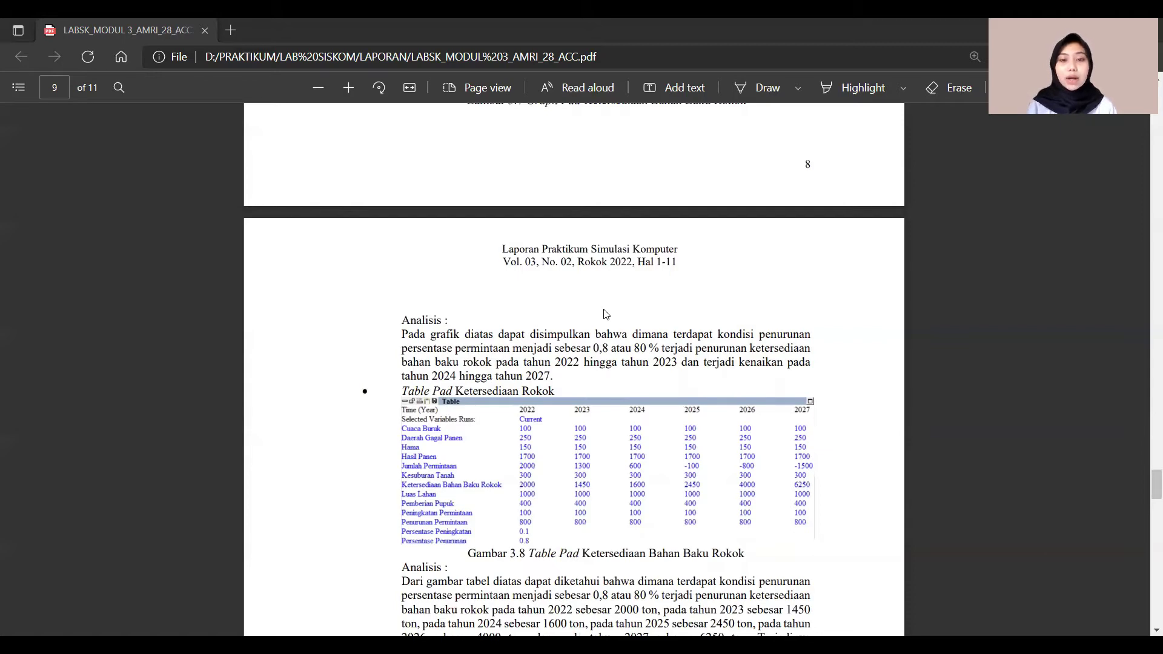
pyautogui.scroll(-3, 605, 313)
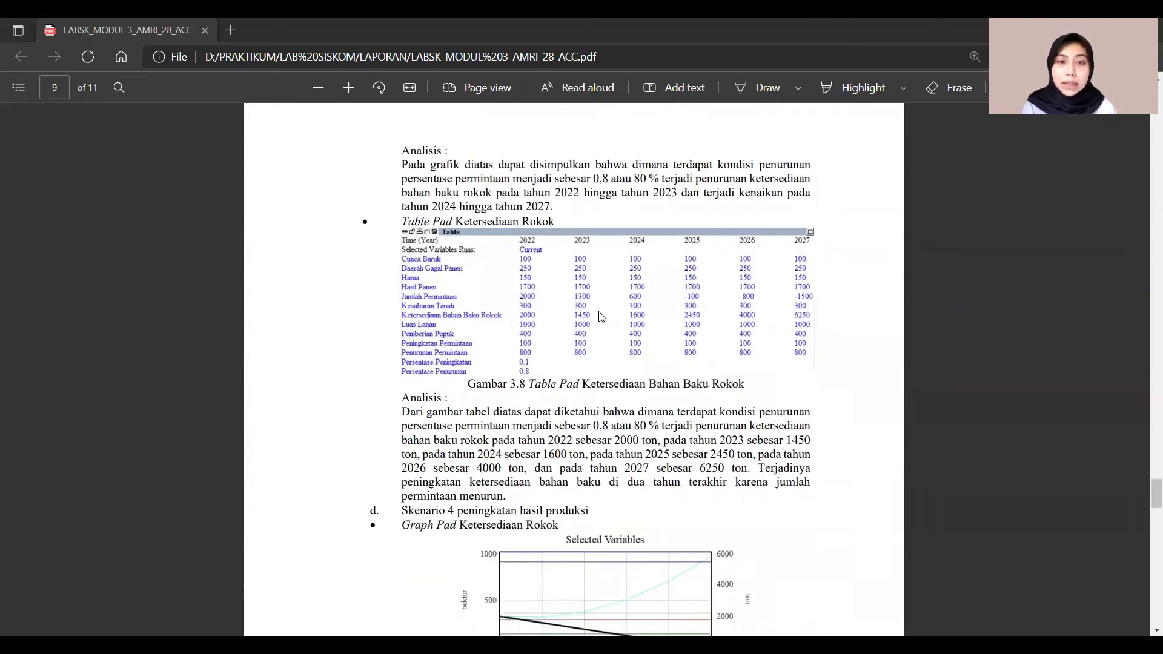
pyautogui.scroll(-2, 602, 317)
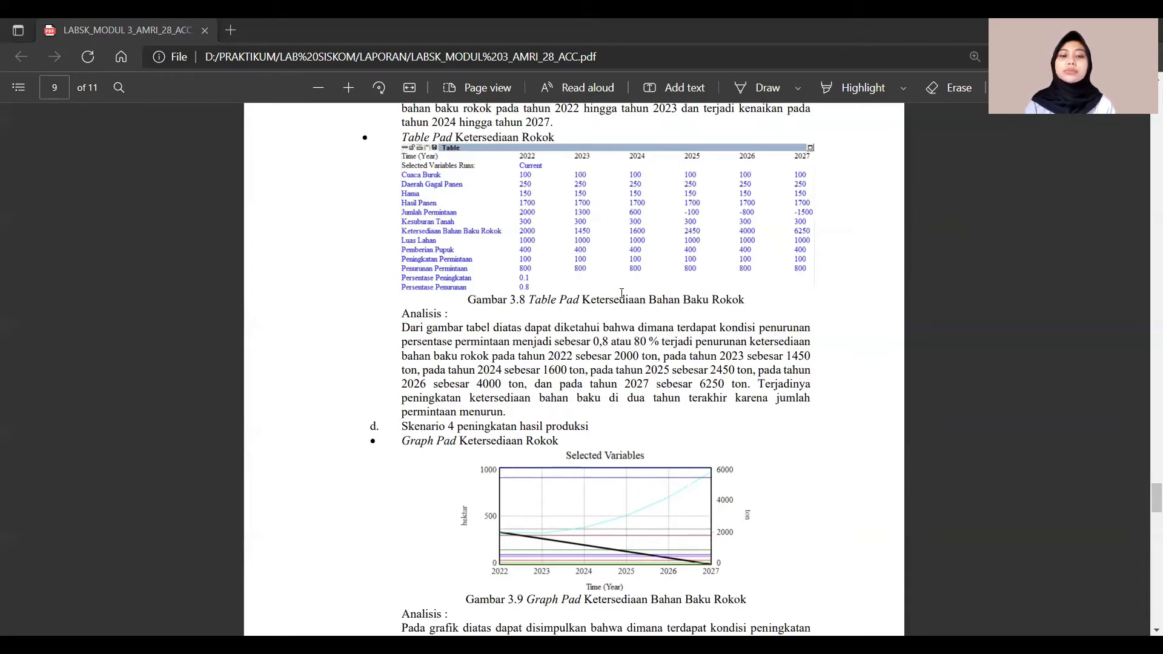
pyautogui.scroll(-4, 621, 293)
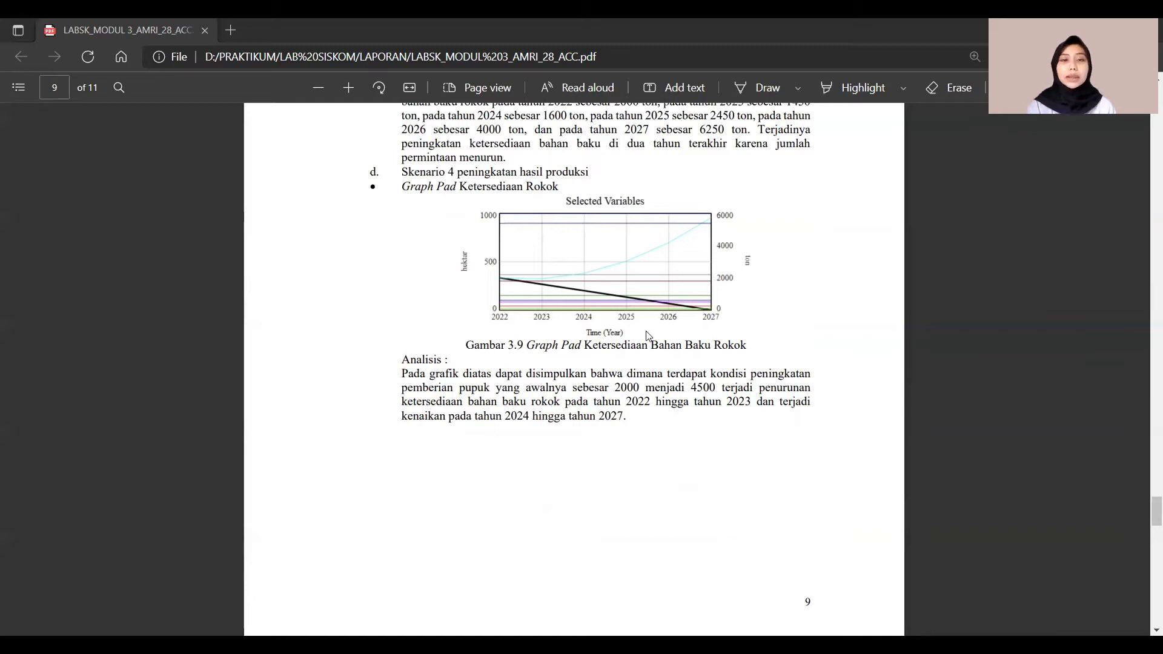
pyautogui.scroll(-1, 627, 309)
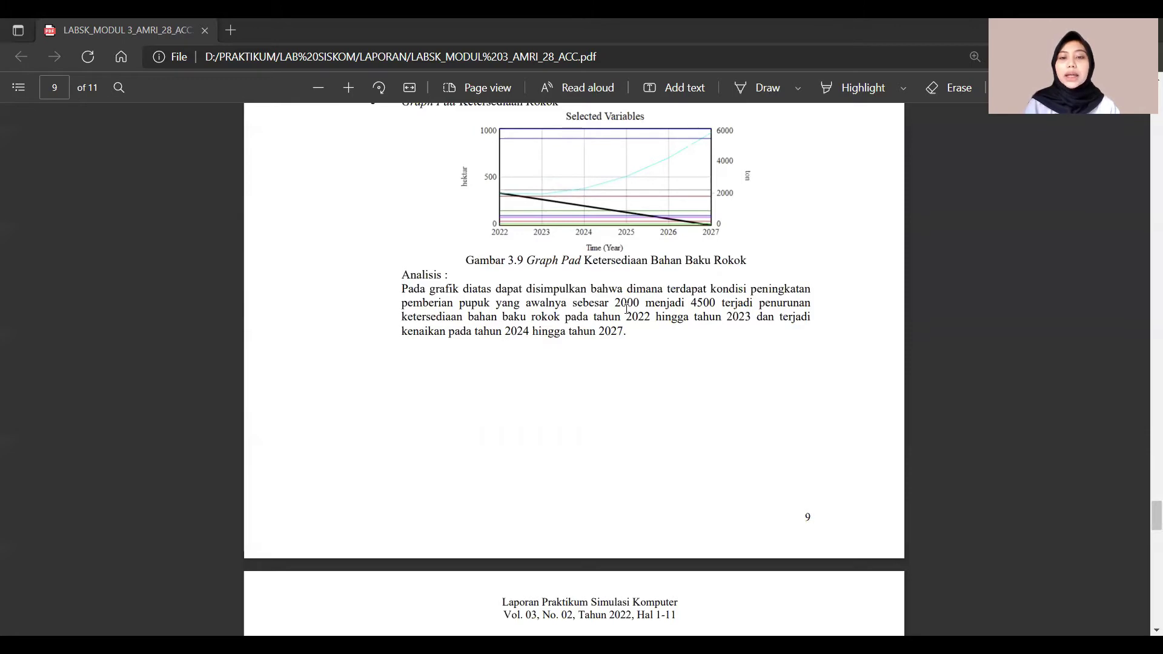
pyautogui.scroll(-8, 633, 314)
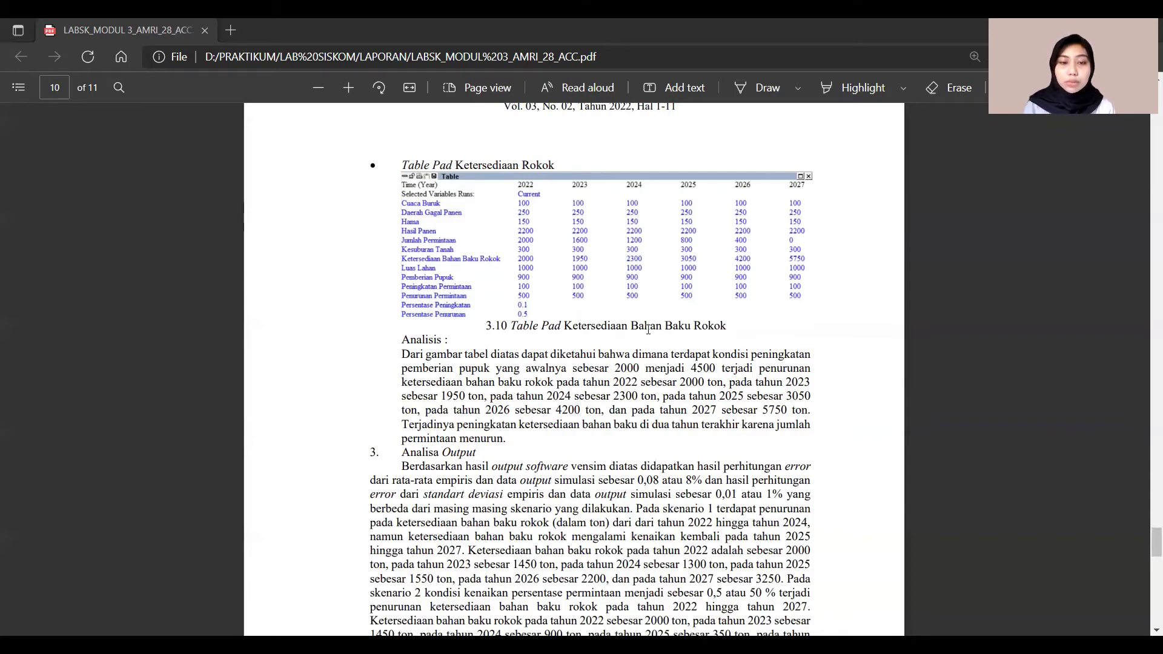
# Read the report's output analysis, the Kesimpulan section and the Daftar Pustaka.
pyautogui.scroll(-4, 547, 367)
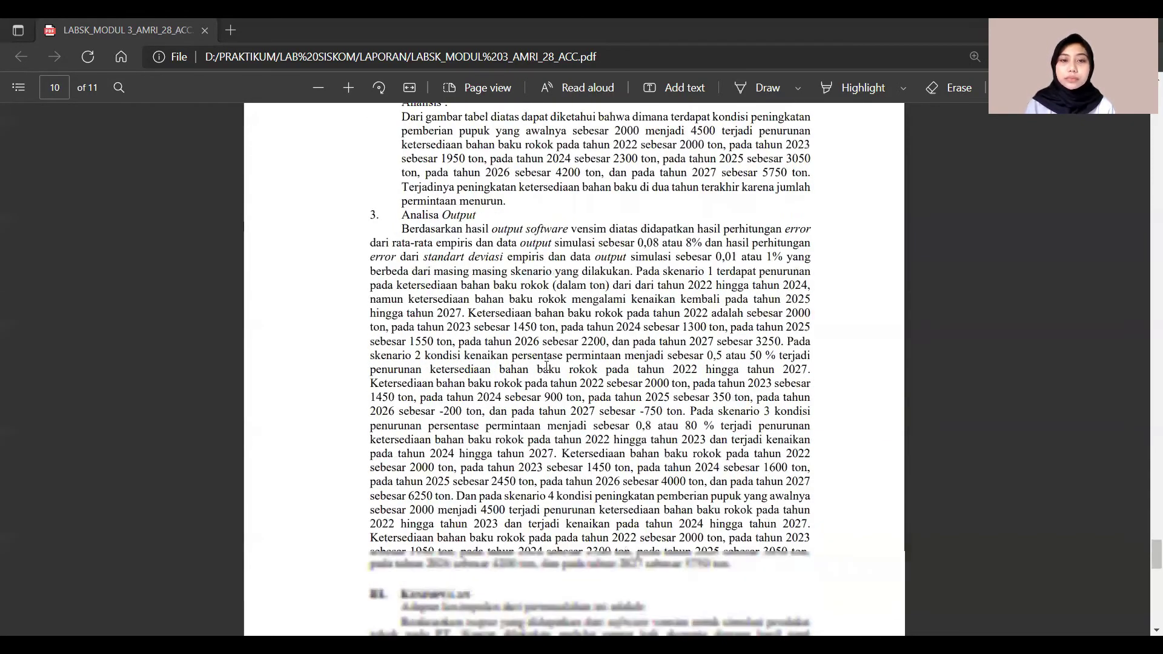
pyautogui.scroll(-1, 546, 367)
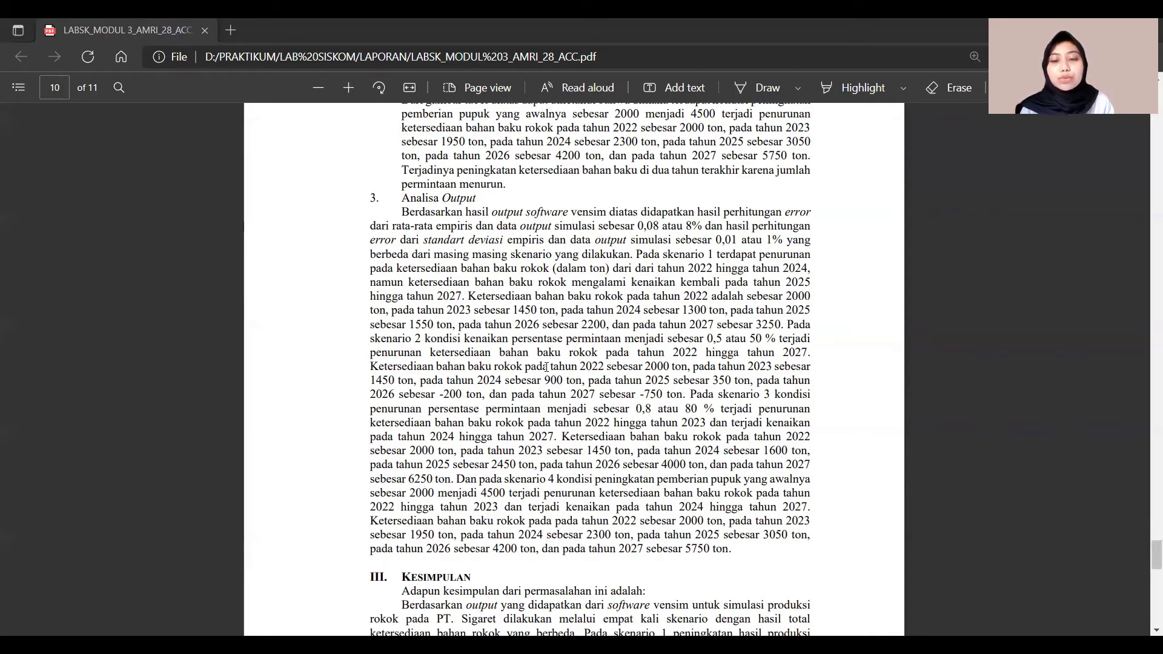
pyautogui.scroll(-3, 539, 367)
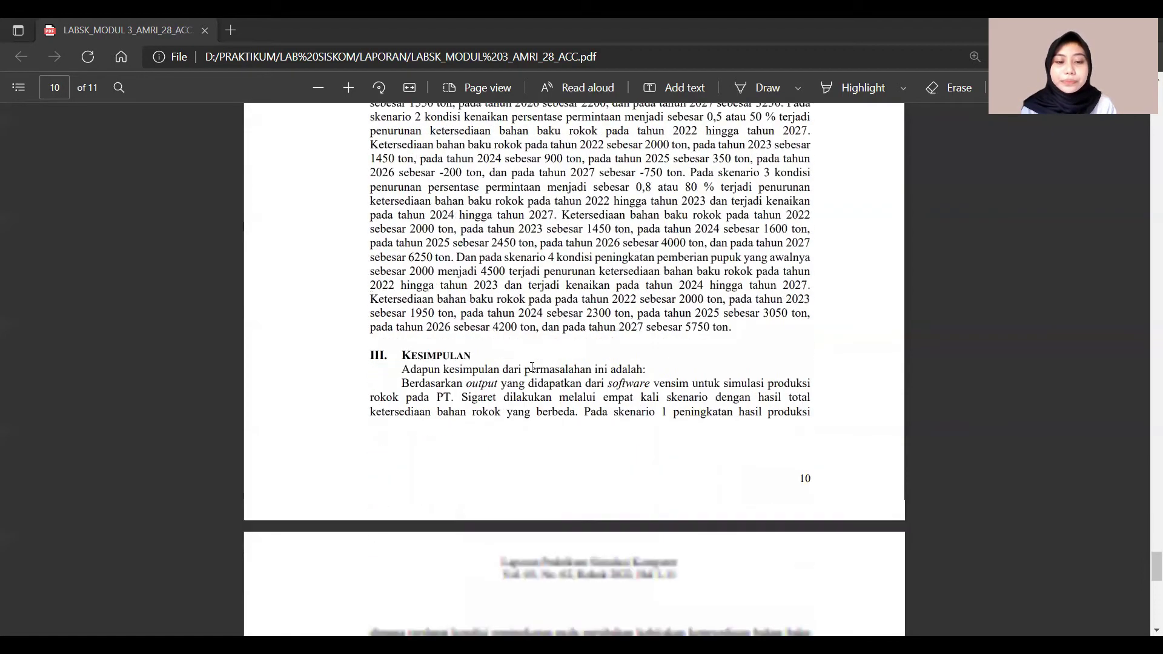
pyautogui.scroll(-3, 532, 367)
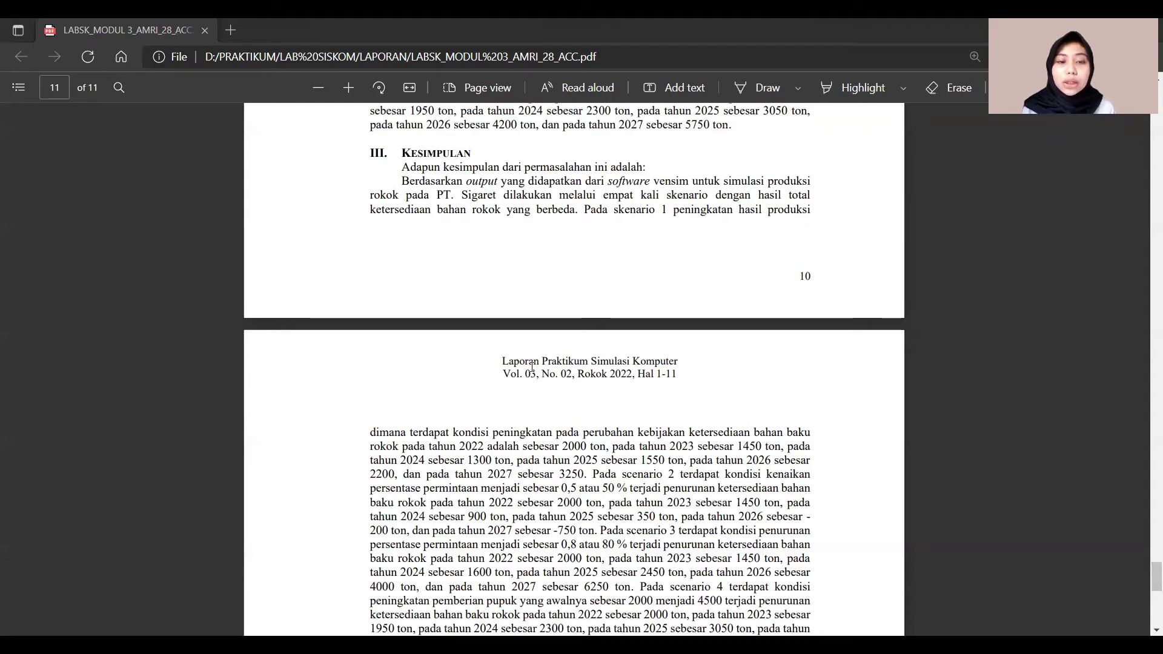
pyautogui.scroll(-4, 532, 366)
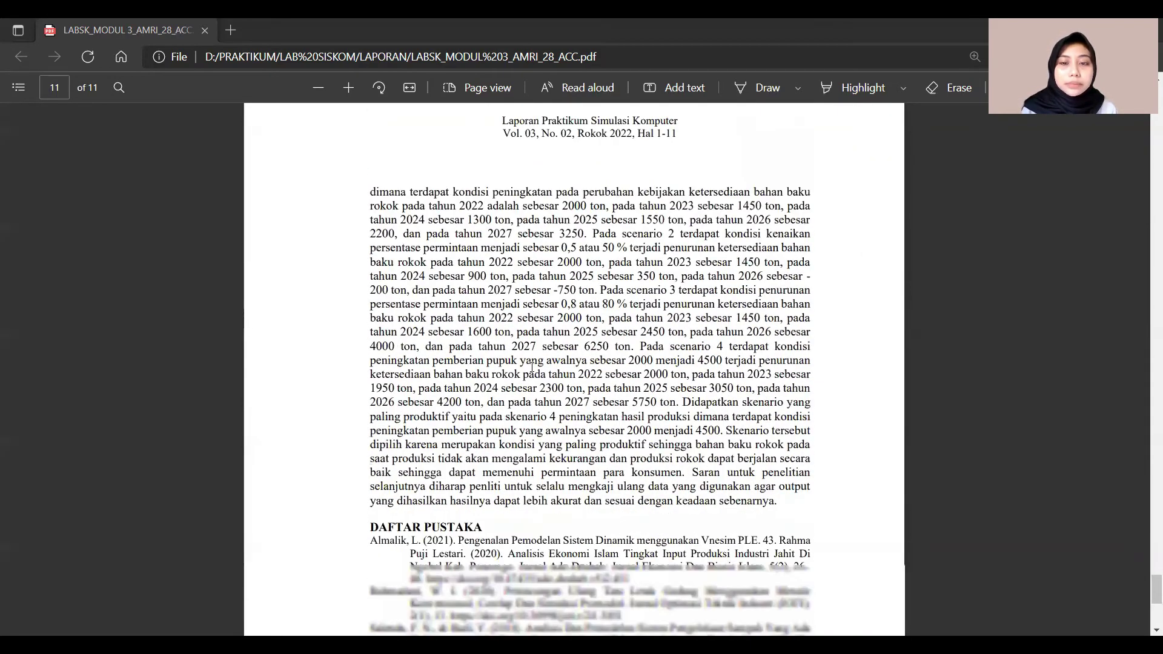
pyautogui.scroll(-1, 532, 366)
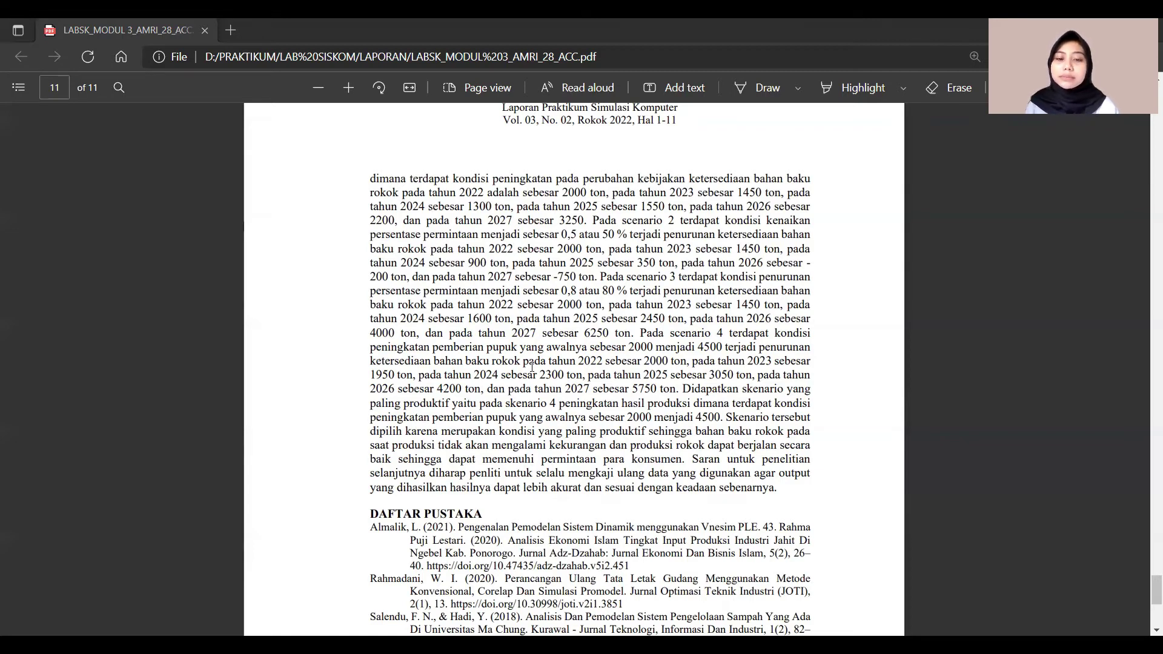
pyautogui.scroll(-2, 532, 367)
pyautogui.scroll(-4, 530, 372)
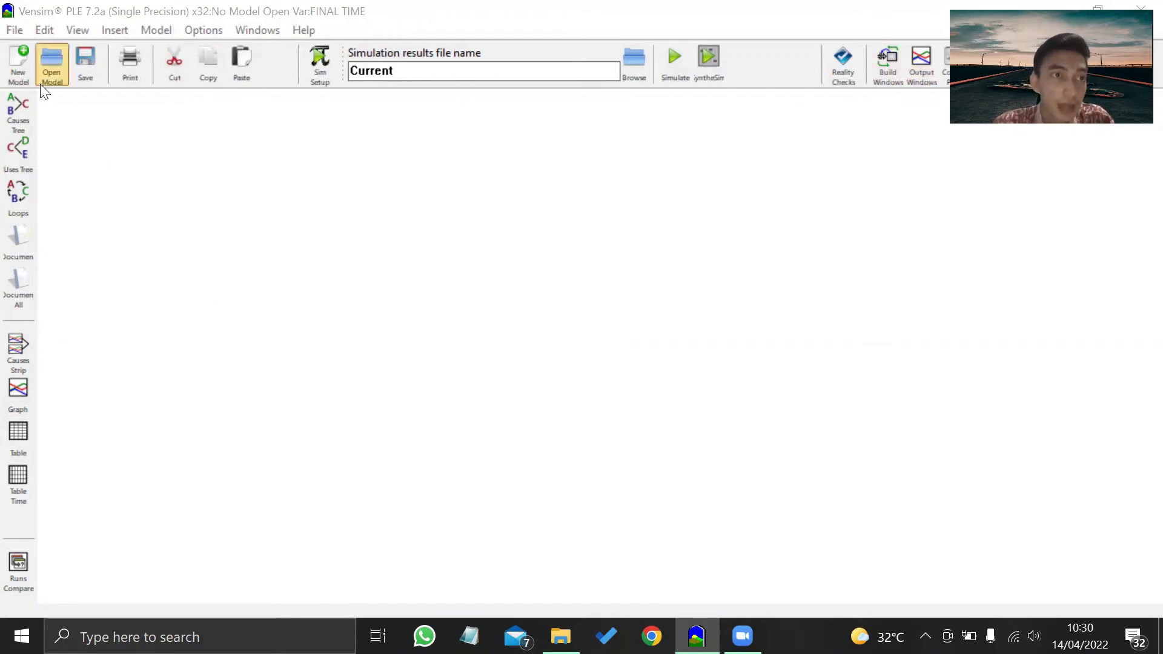
# Start a new Vensim model with an initial time of 2022 and a final time of 2027.
pyautogui.click(23, 73)
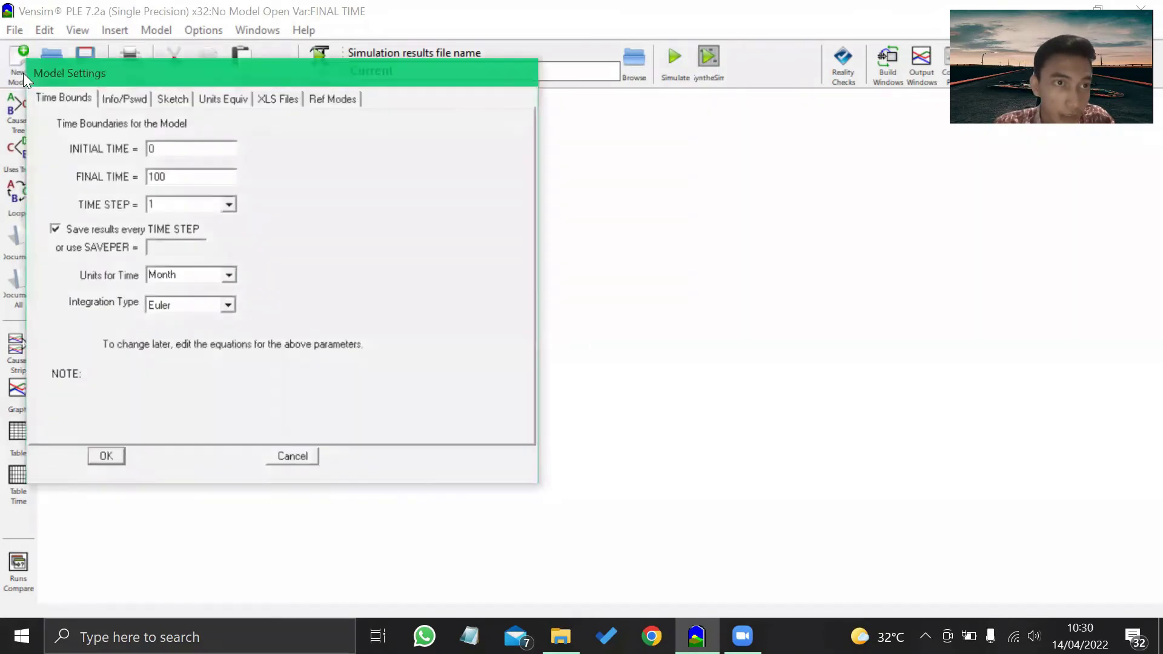
pyautogui.click(173, 146)
pyautogui.press('BackSpace')
pyautogui.write('2022')
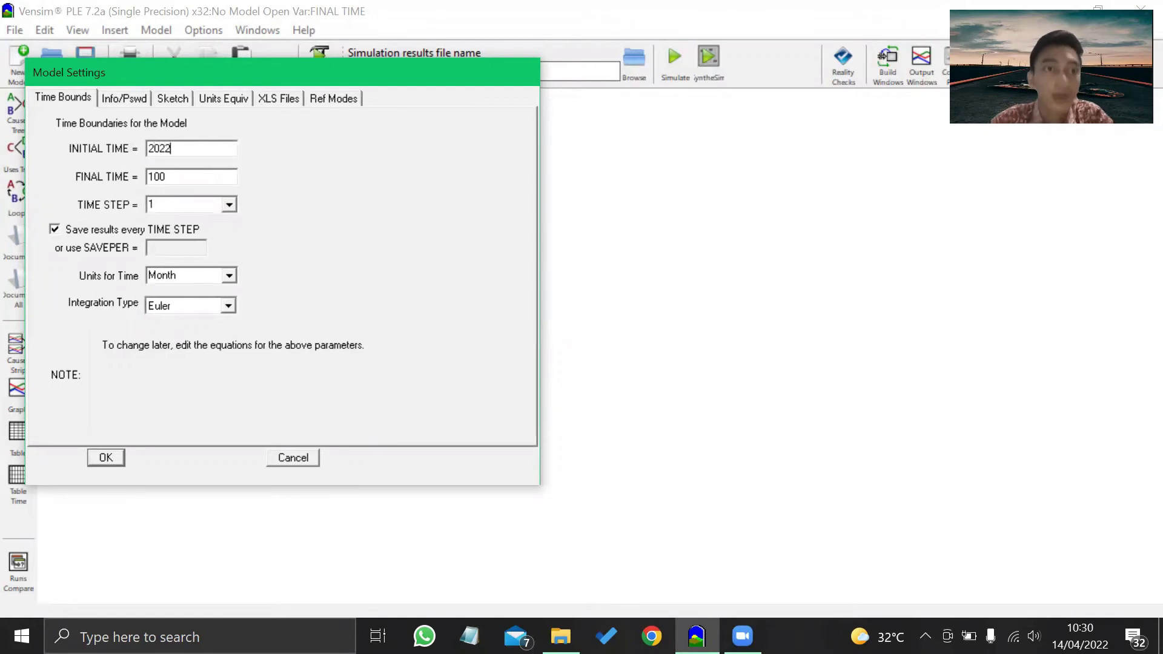
pyautogui.click(183, 176)
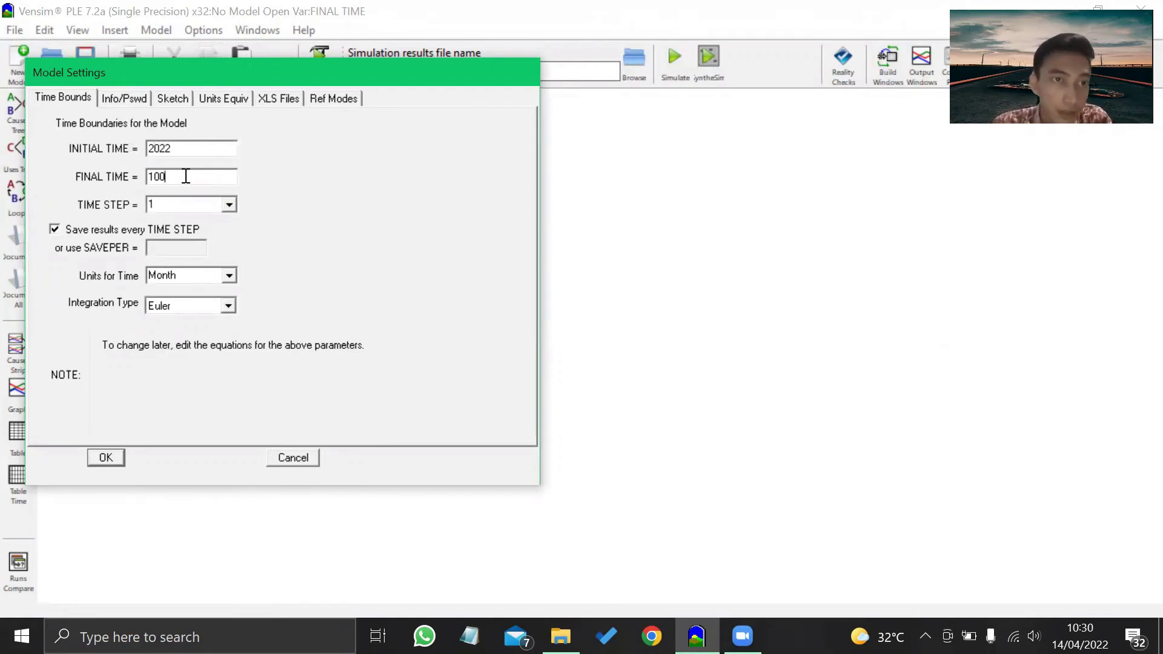
pyautogui.press('BackSpace')
pyautogui.press('BackSpace')
pyautogui.press('BackSpace')
pyautogui.write('2')
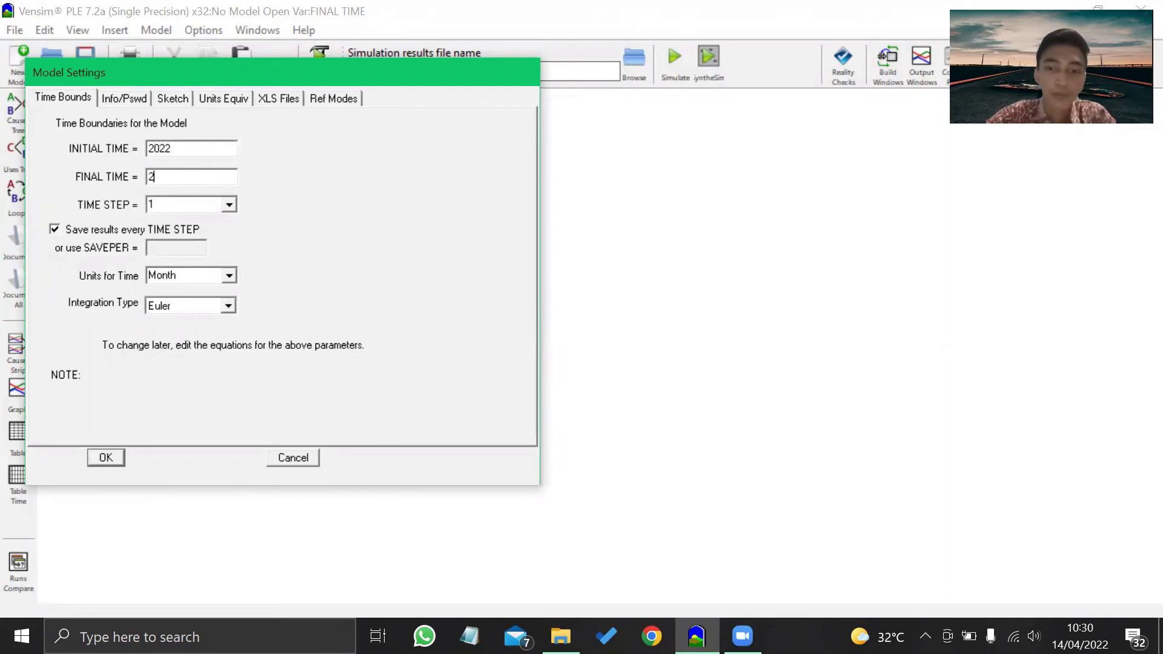
pyautogui.write('027')
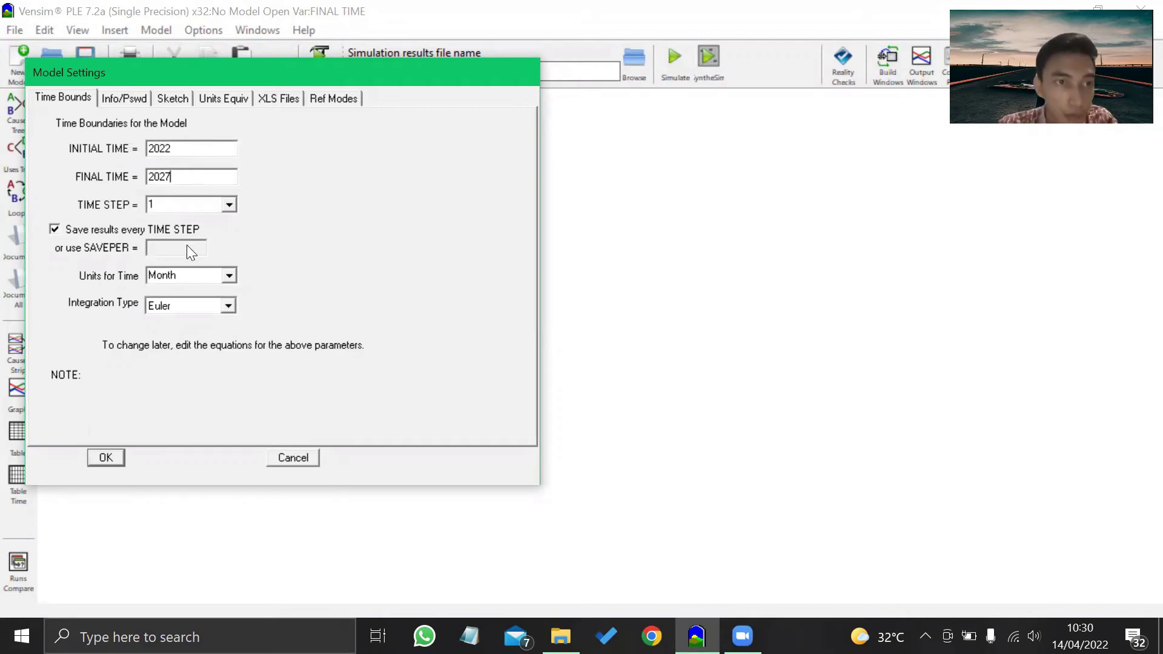
# Set the model's time units to Year and accept the model settings.
pyautogui.click(229, 276)
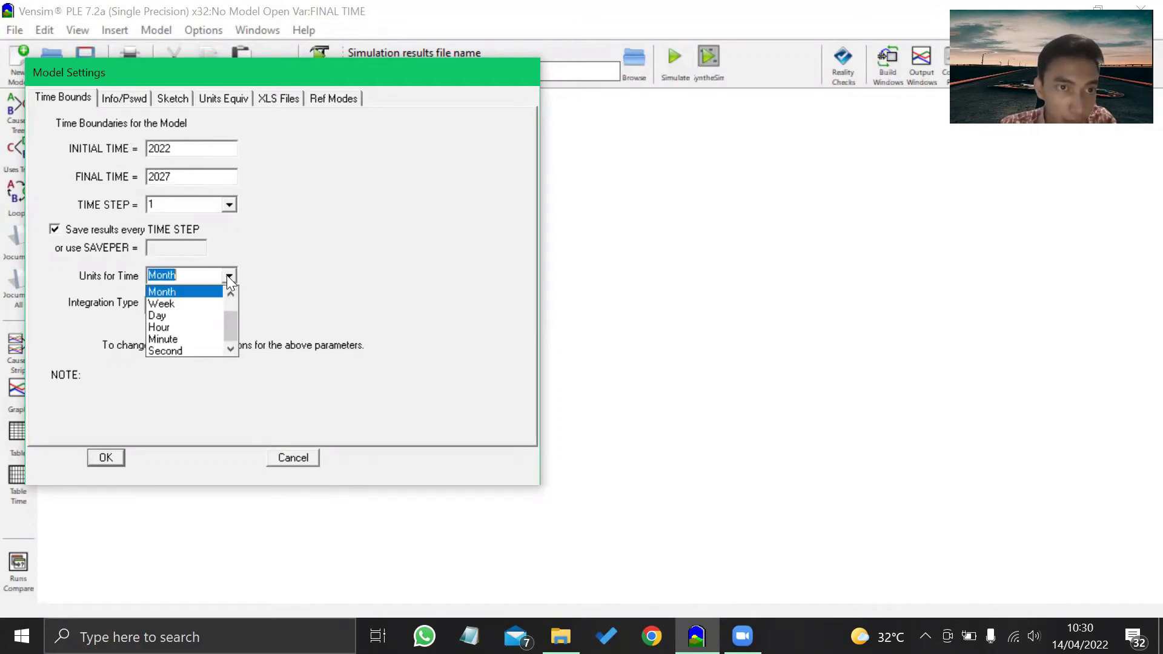
pyautogui.scroll(1, 209, 298)
pyautogui.click(182, 293)
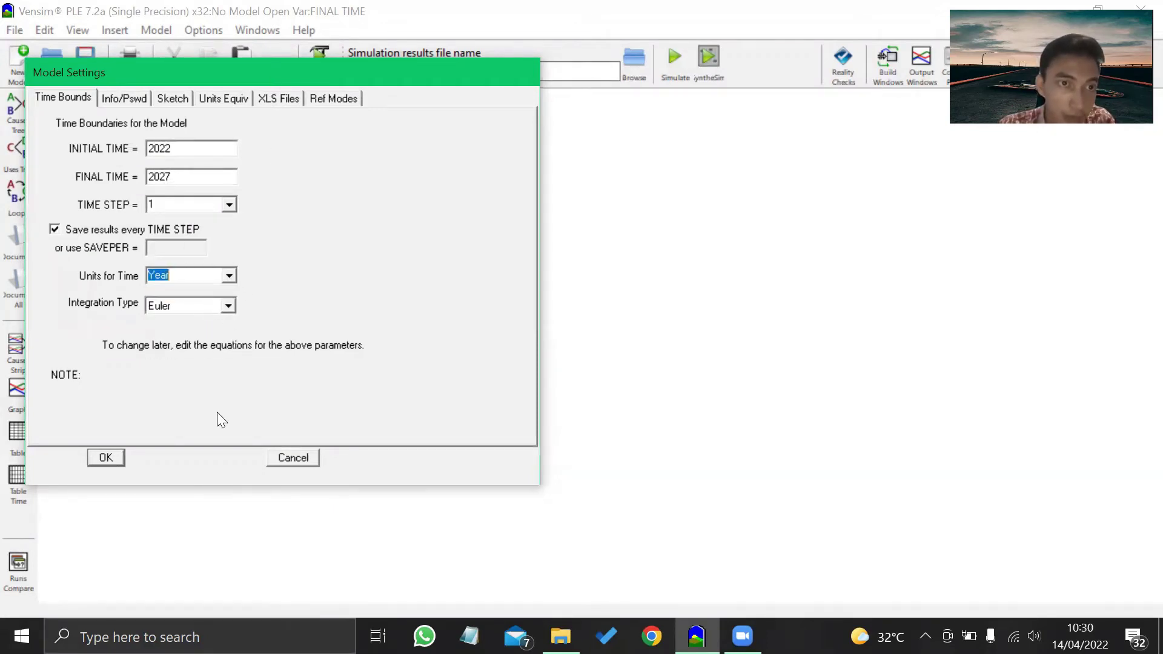
pyautogui.click(106, 457)
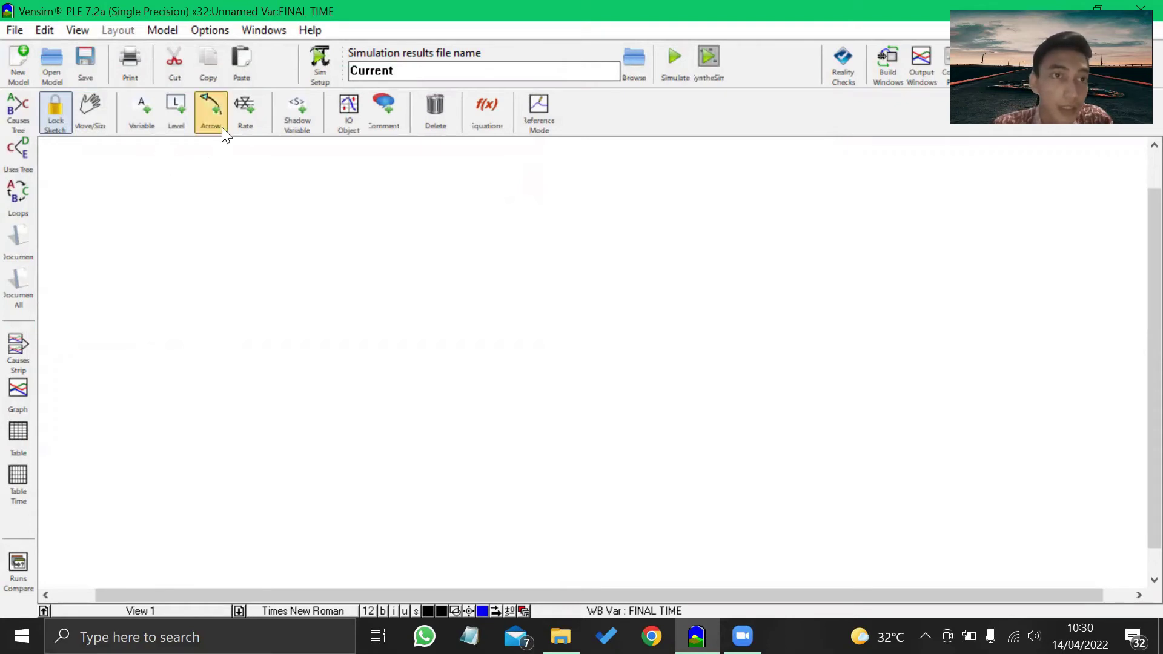
# Add a variable named Pemberian Pupuk near the upper-left corner of the sketch.
pyautogui.click(150, 116)
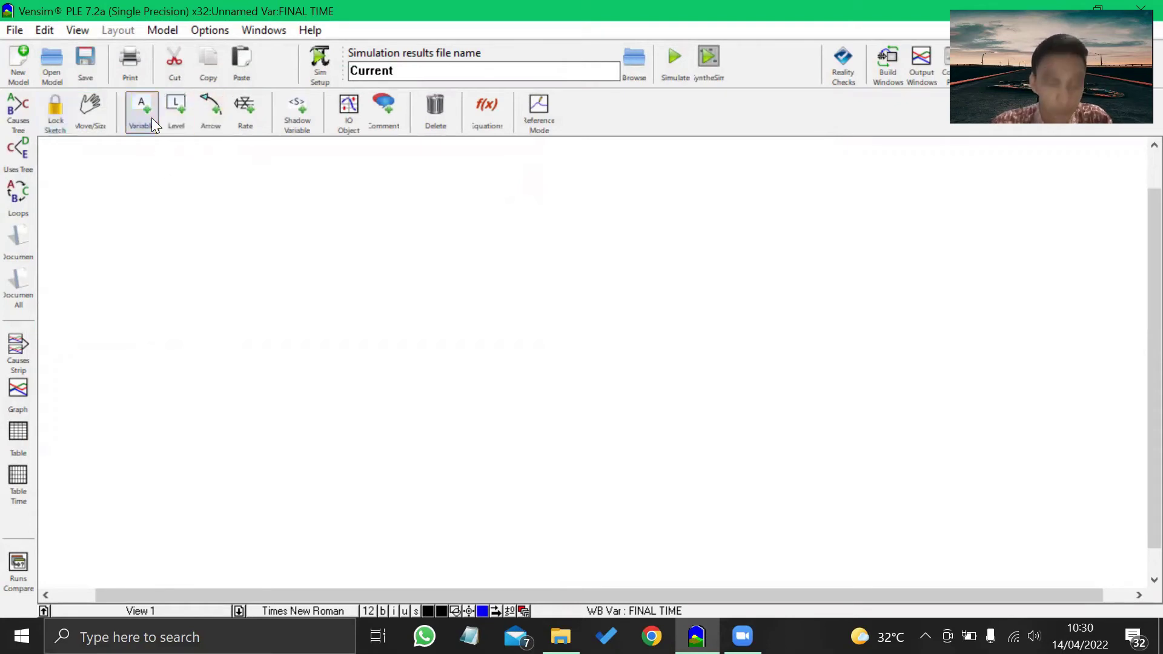
pyautogui.click(237, 175)
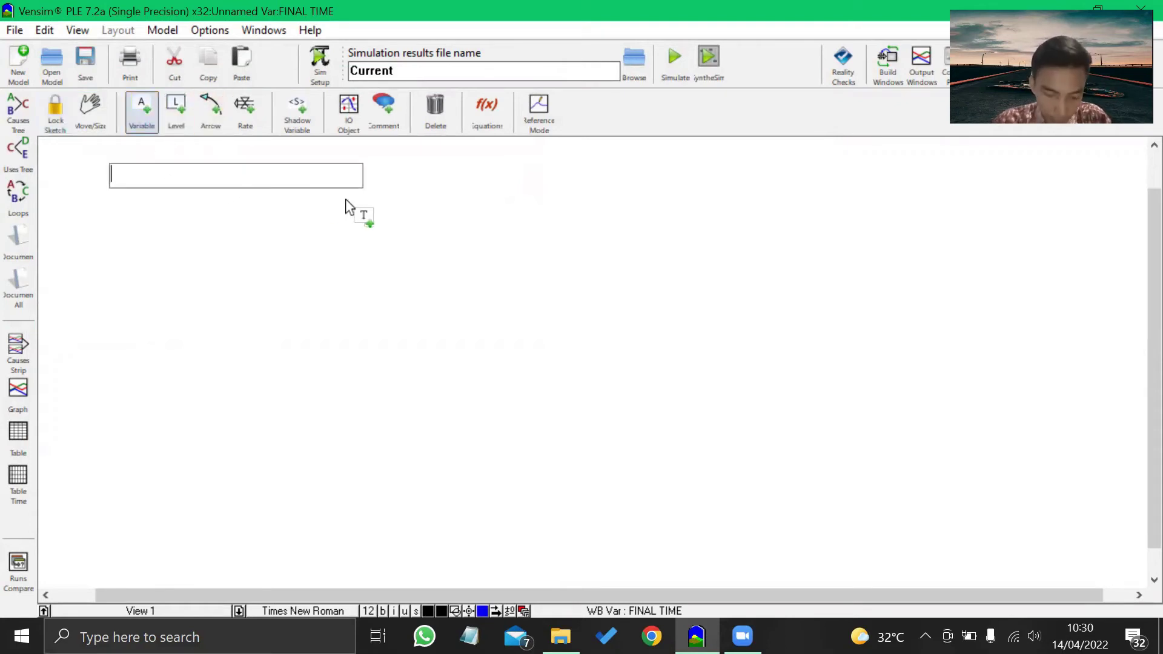
pyautogui.write('Pemberia')
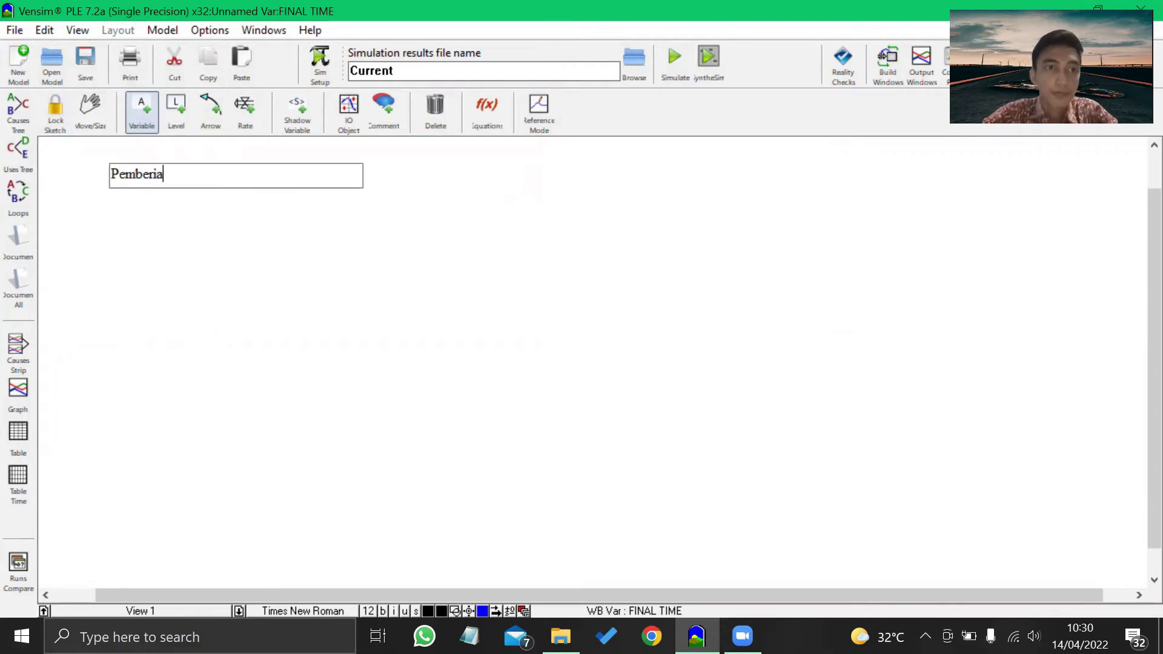
pyautogui.write('n Pupuk')
pyautogui.press('Return')
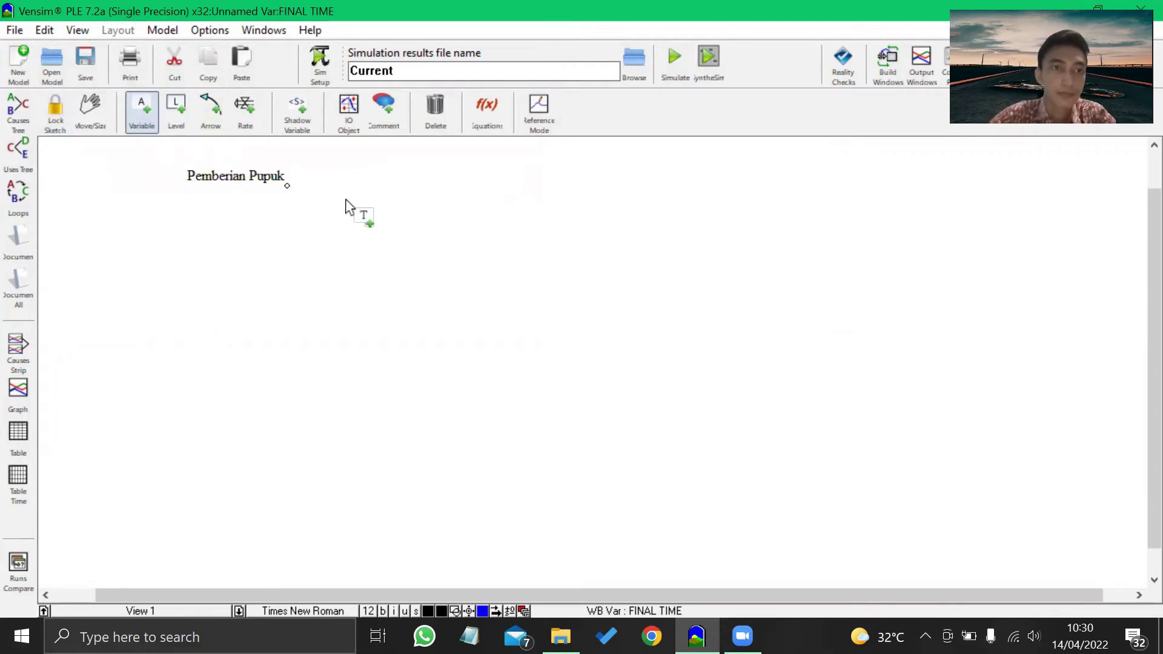
# Add the variables Luas Tanah, below and left of Pemberian Pupuk, and Kesuburan Tanah, directly below Pemberian Pupuk.
pyautogui.click(141, 228)
pyautogui.write('Luas ')
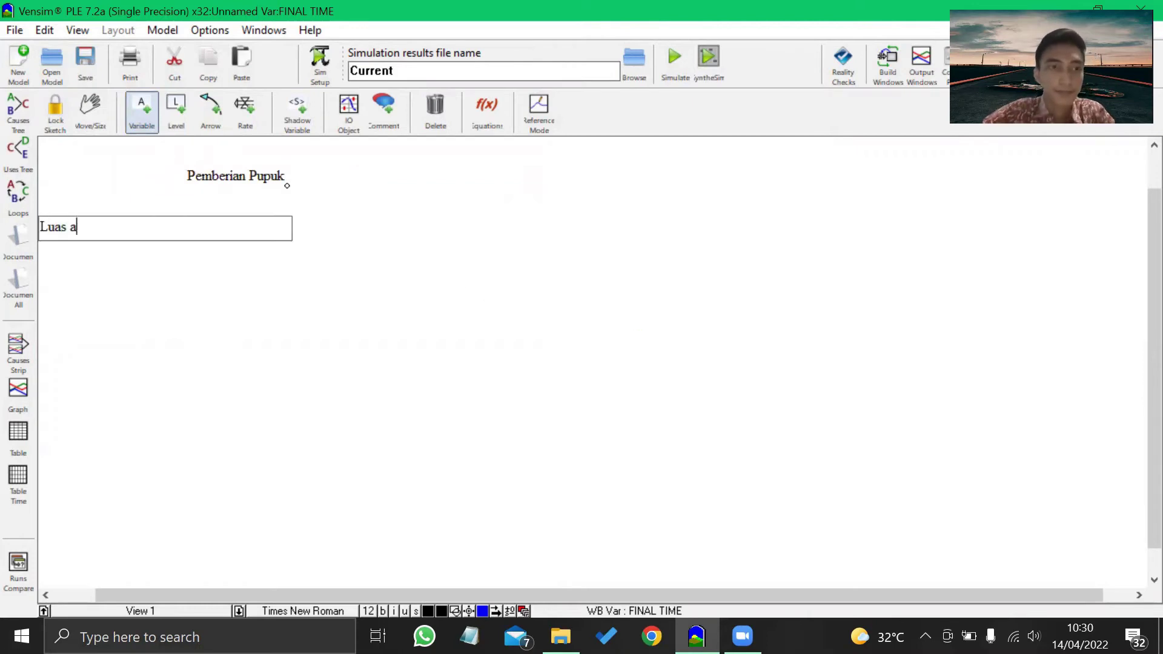
pyautogui.write('Tanah')
pyautogui.press('Return')
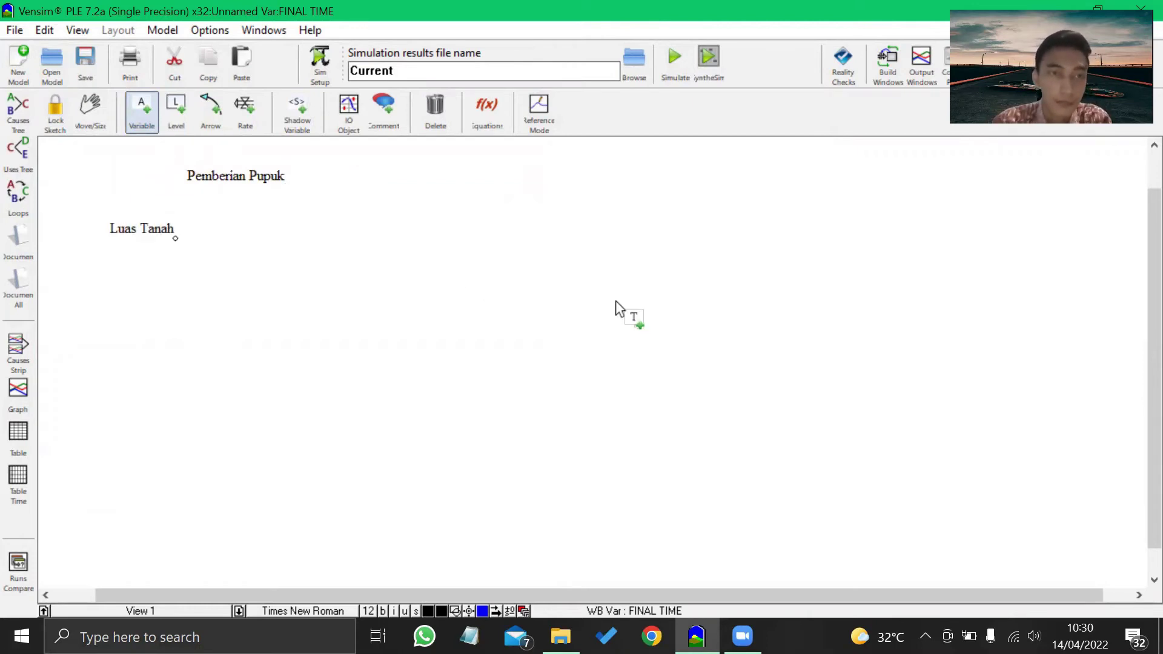
pyautogui.click(227, 274)
pyautogui.write('Kesuburan Tanah')
pyautogui.press('Return')
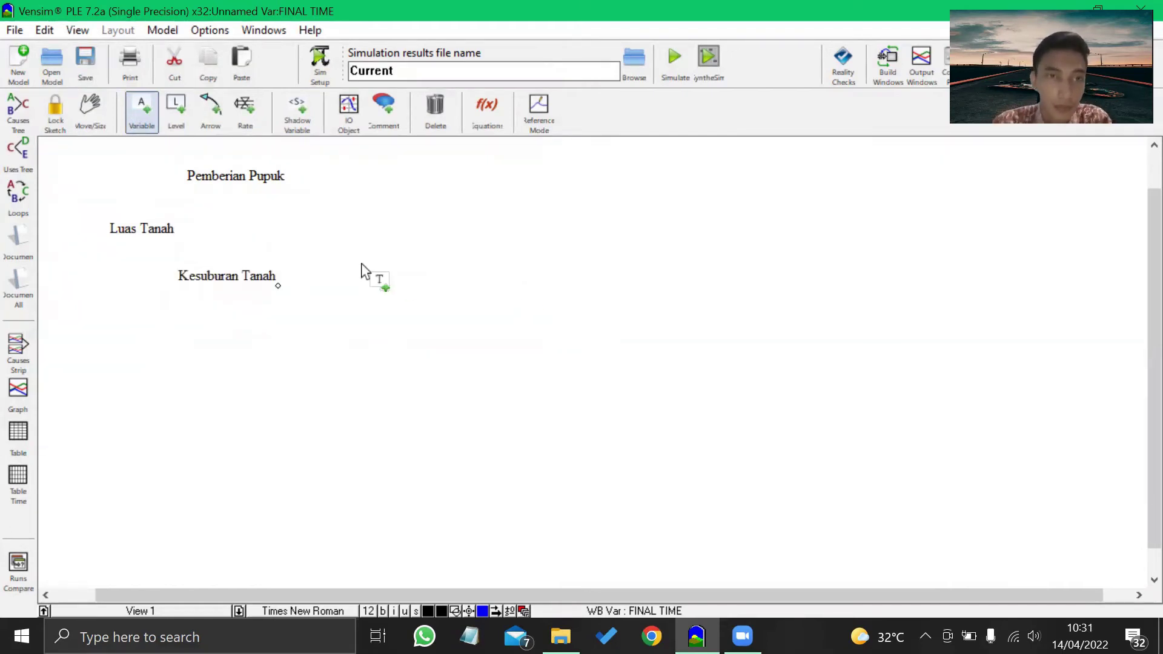
# Add a variable named Hasil Panen Tembakau to the right of Luas Tanah, between Pemberian Pupuk and Kesuburan Tanah in height.
pyautogui.click(303, 228)
pyautogui.write('Hasil Panen Tembakau')
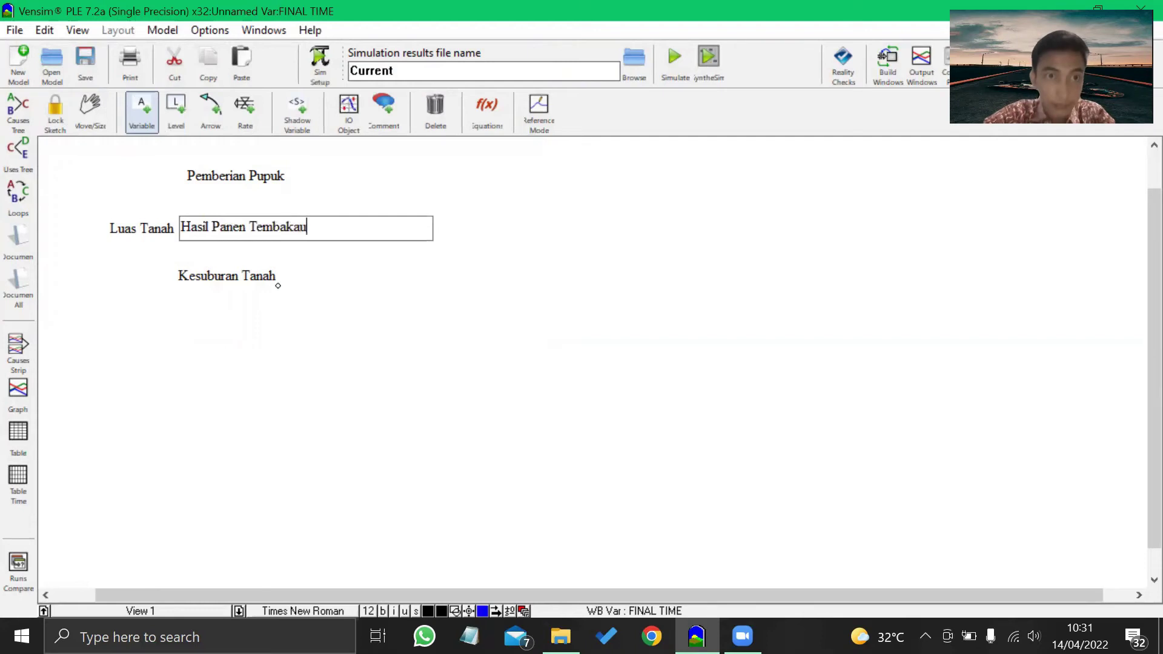
pyautogui.press('Return')
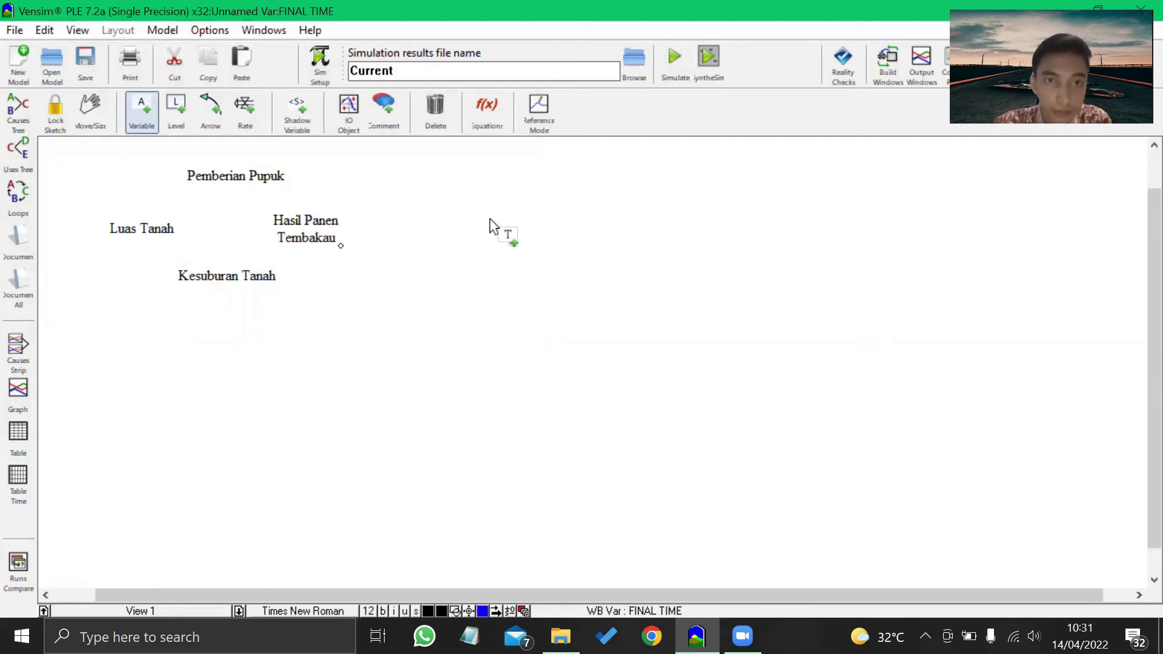
# Add a variable named Gagal Panen Tembakau to the right of Hasil Panen Tembakau, at about the same height.
pyautogui.click(553, 228)
pyautogui.write('Ha')
pyautogui.press('BackSpace')
pyautogui.press('BackSpace')
pyautogui.write('Gagal ')
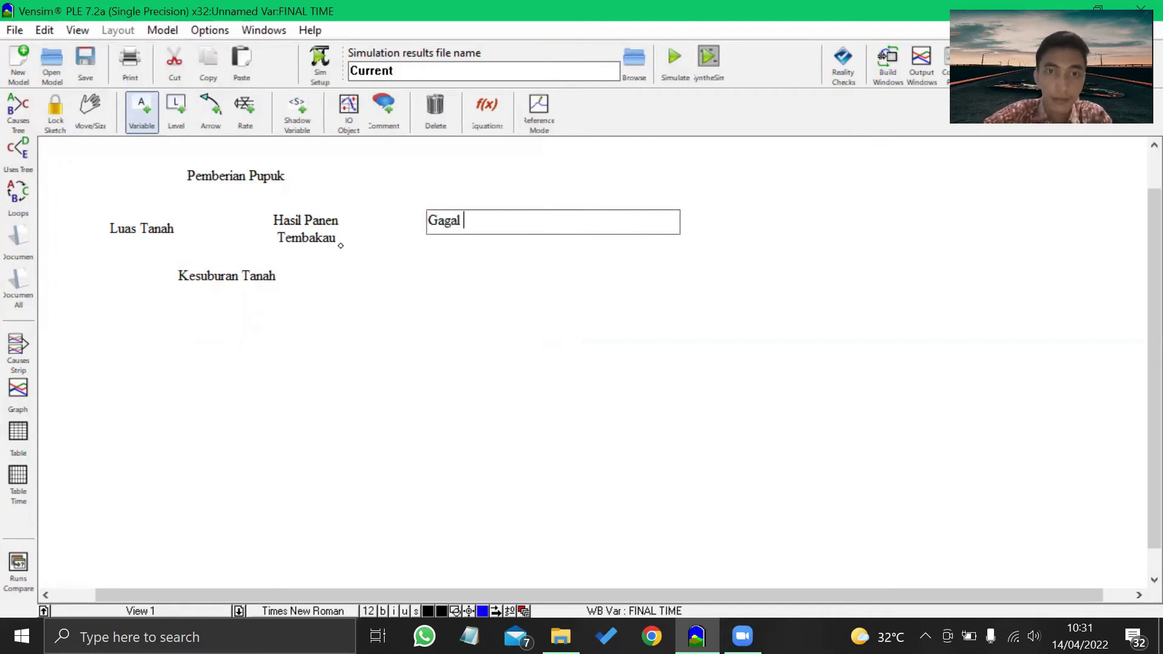
pyautogui.write('Panen Tembaka')
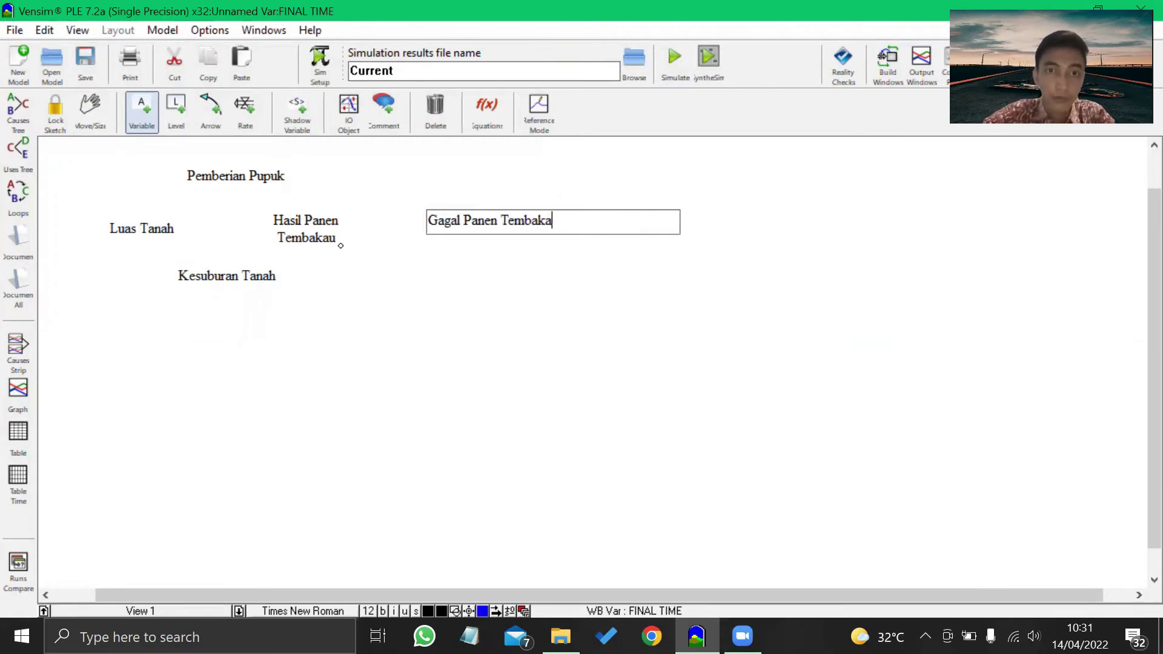
pyautogui.write('u')
pyautogui.press('Return')
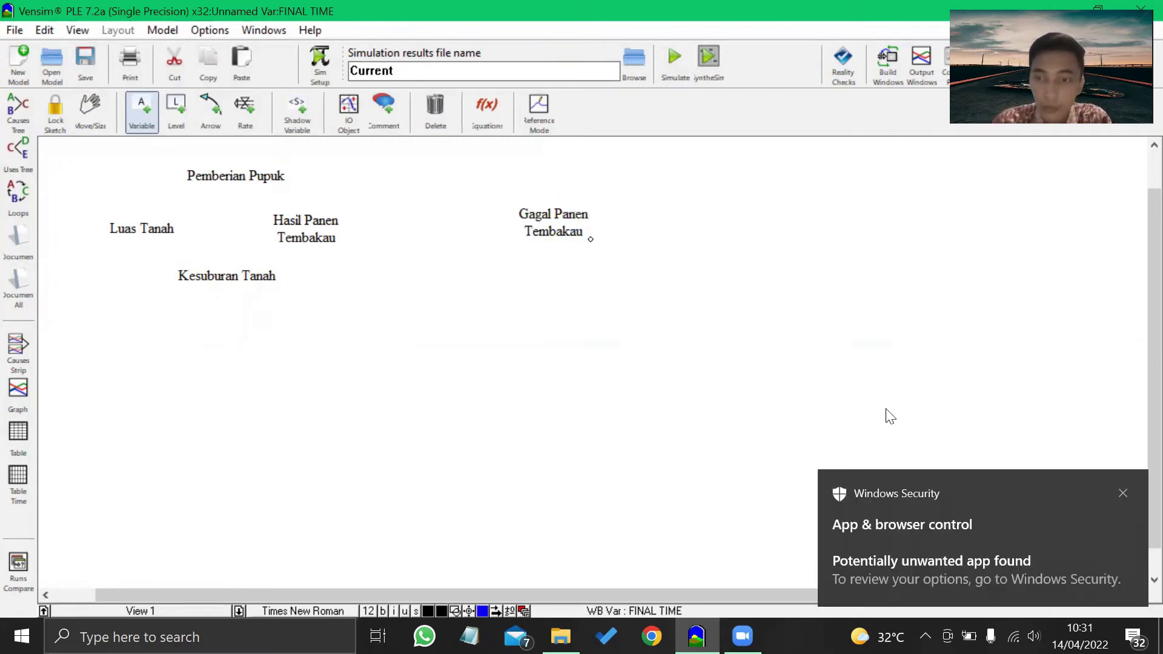
# Add the variables Hama, above and right of Gagal Panen Tembakau, and Cuaca Buruk, below and right of it.
pyautogui.click(1122, 493)
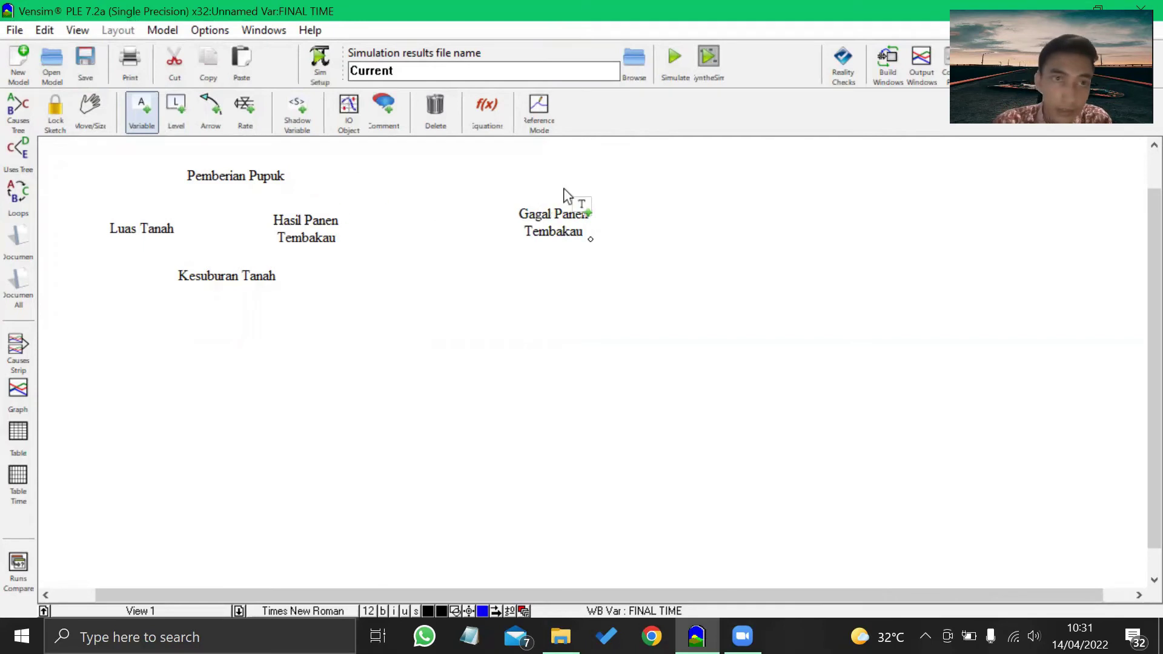
pyautogui.click(685, 192)
pyautogui.write('Hama')
pyautogui.press('Return')
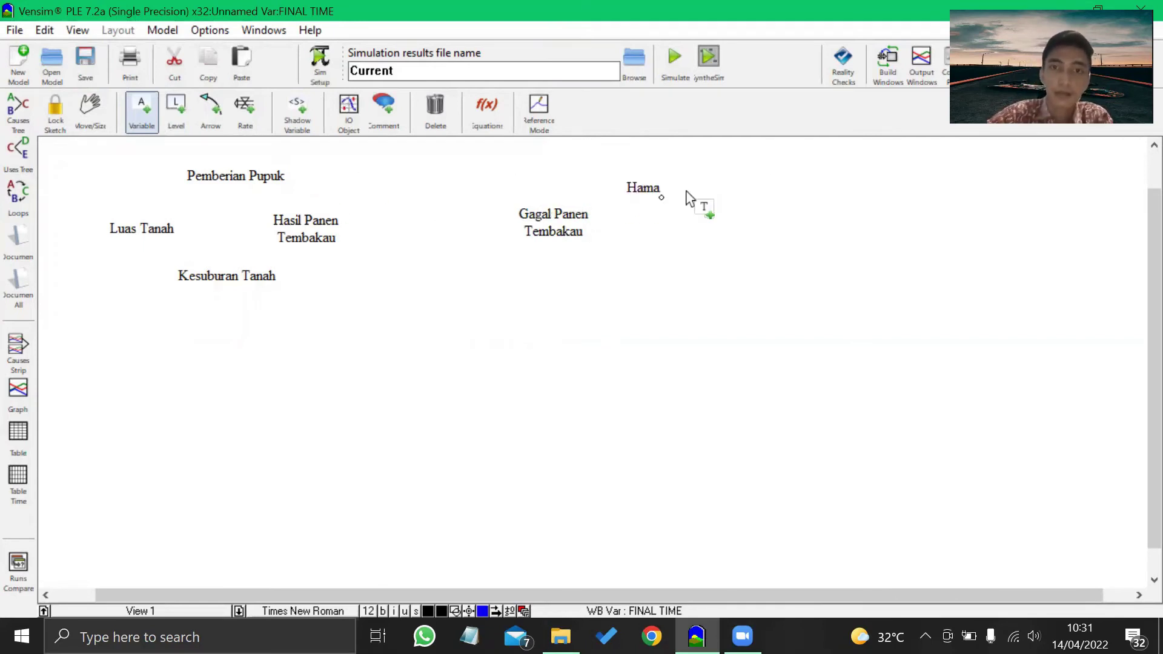
pyautogui.click(649, 276)
pyautogui.write('Cuaca Buruk')
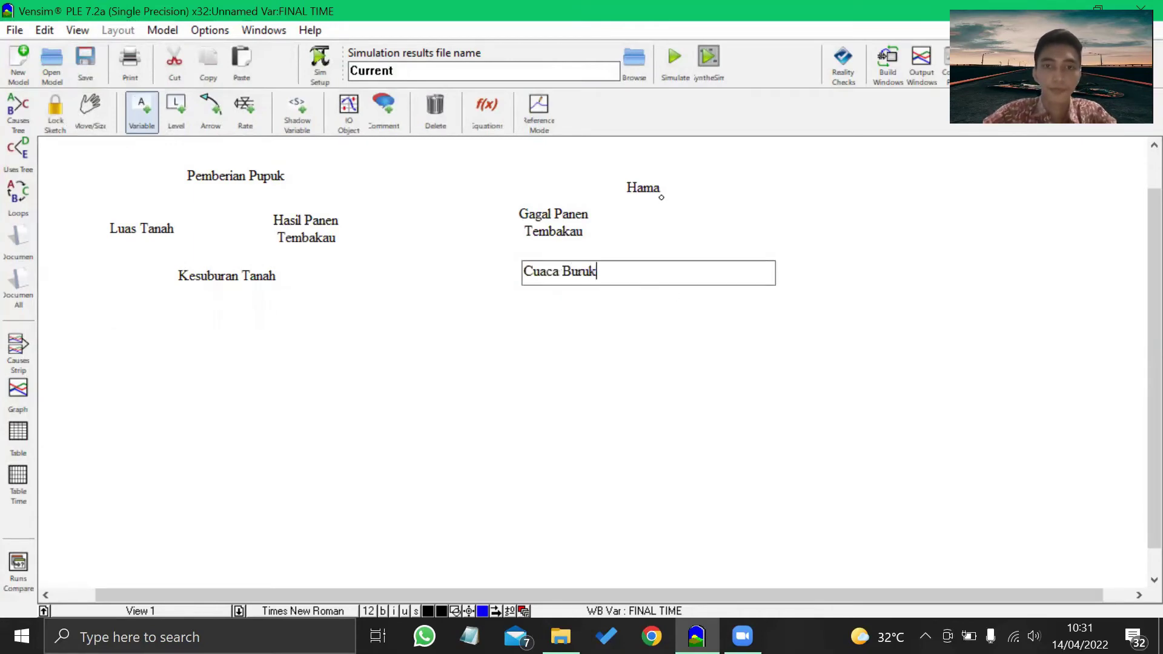
pyautogui.press('Return')
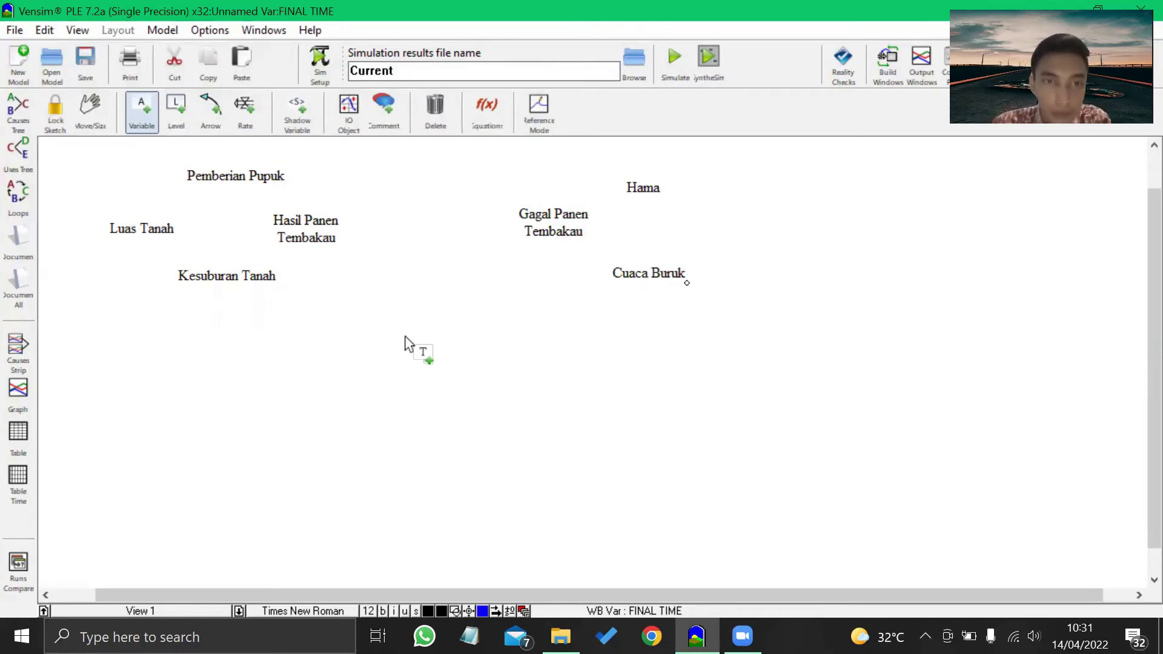
# Add the variables Ketersediaan Bahan Baku Rokok, centred below the two Panen variables, and Jumlah Pemesanan, further down and slightly to its left.
pyautogui.click(427, 335)
pyautogui.write('K')
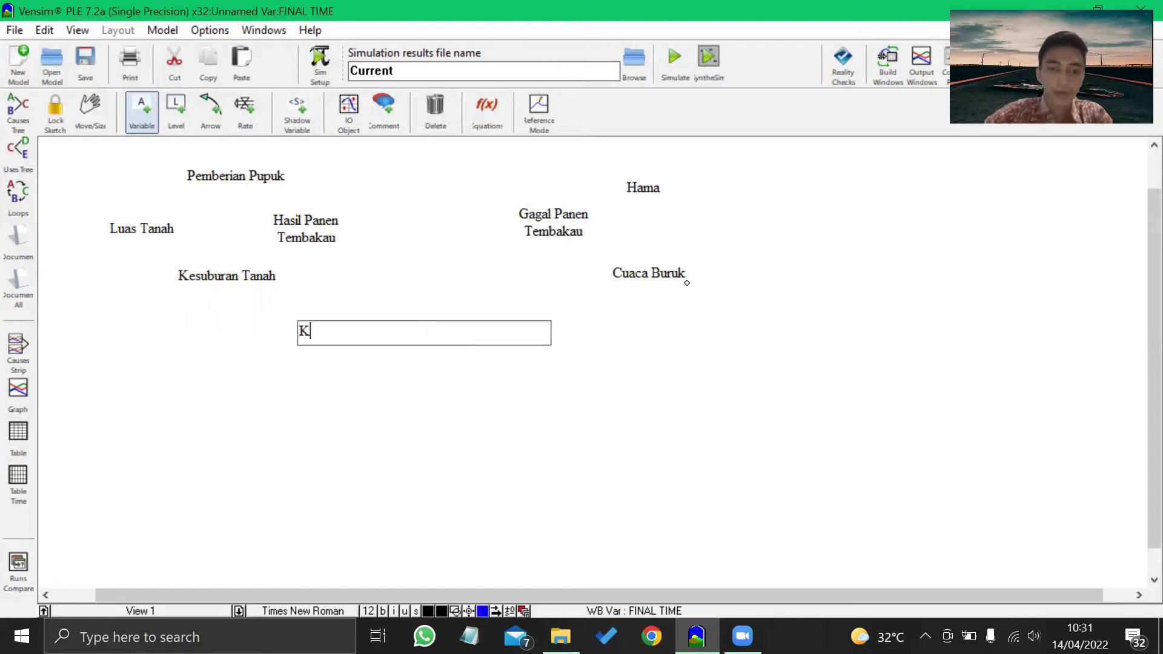
pyautogui.write('etersediaan Bahan Baku')
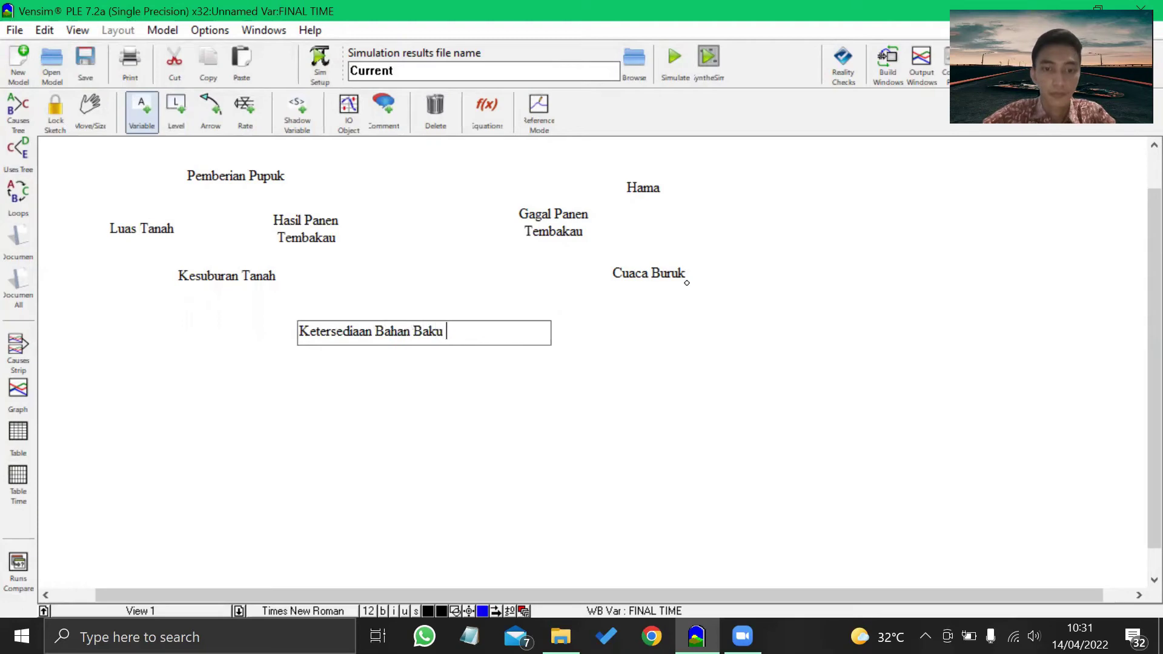
pyautogui.write(' Rokok')
pyautogui.press('Return')
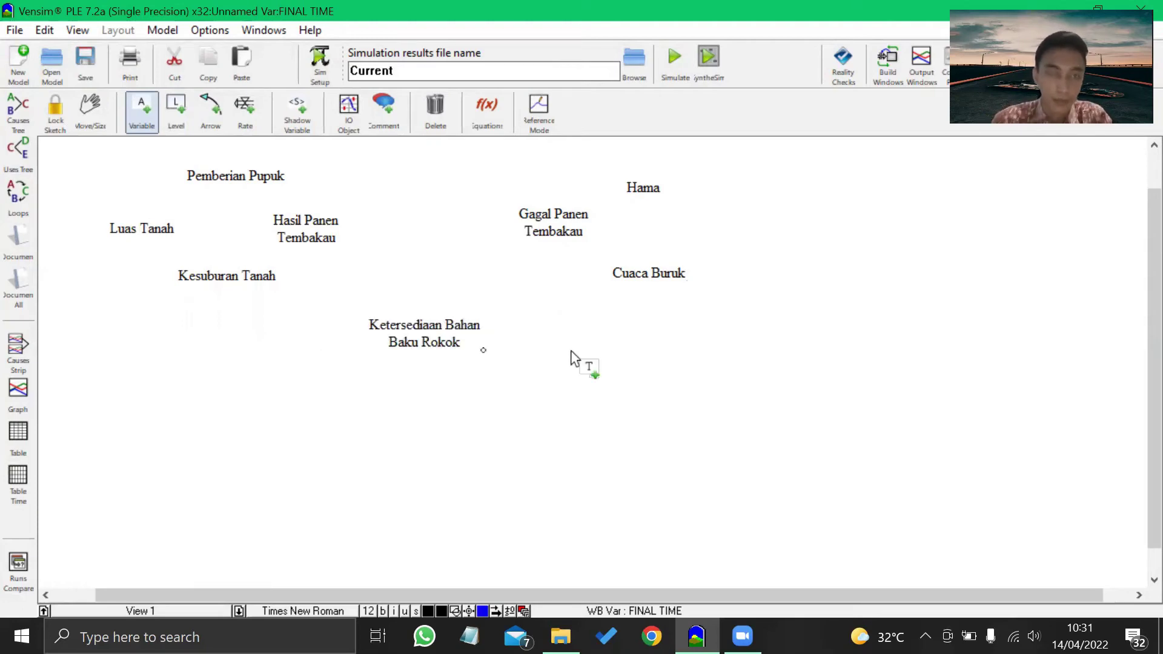
pyautogui.click(366, 438)
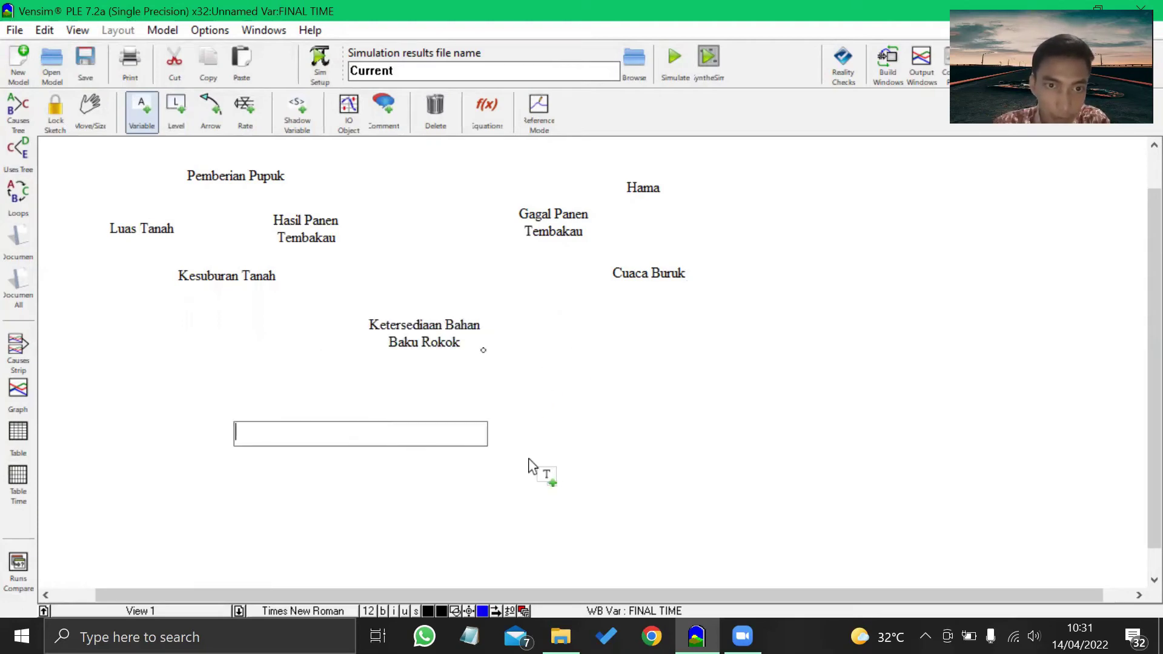
pyautogui.write('Jumlah Pemesanan')
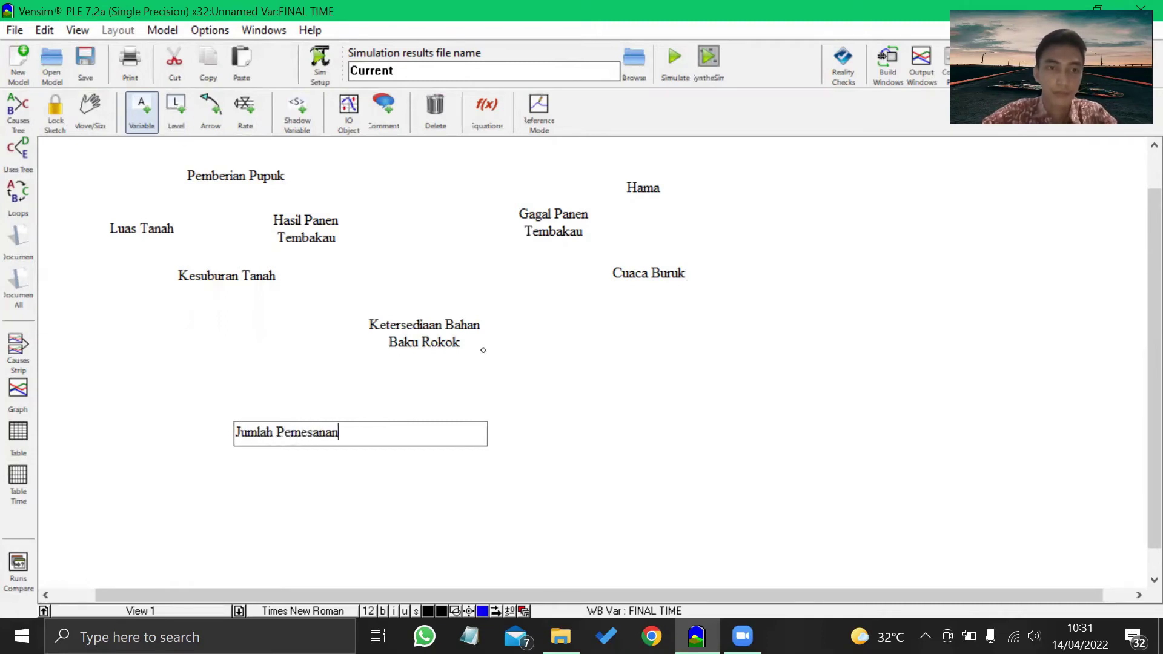
pyautogui.press('Return')
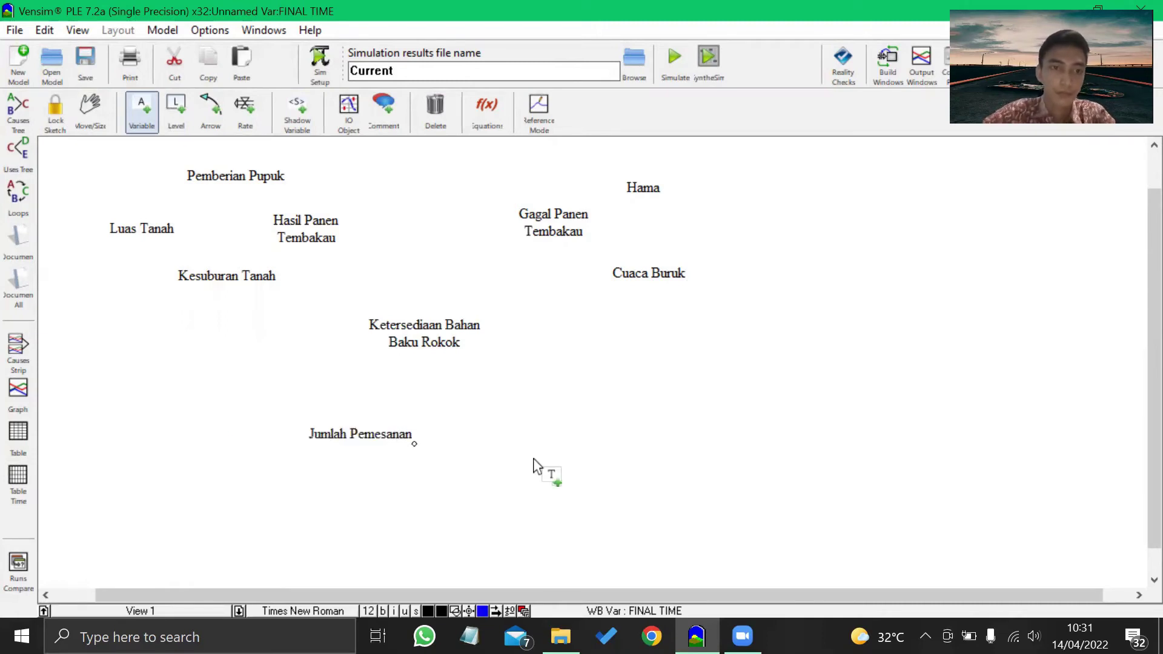
# Add a variable named Penurunan Demand below and to the right of Jumlah Pemesanan.
pyautogui.click(436, 487)
pyautogui.write('Penr')
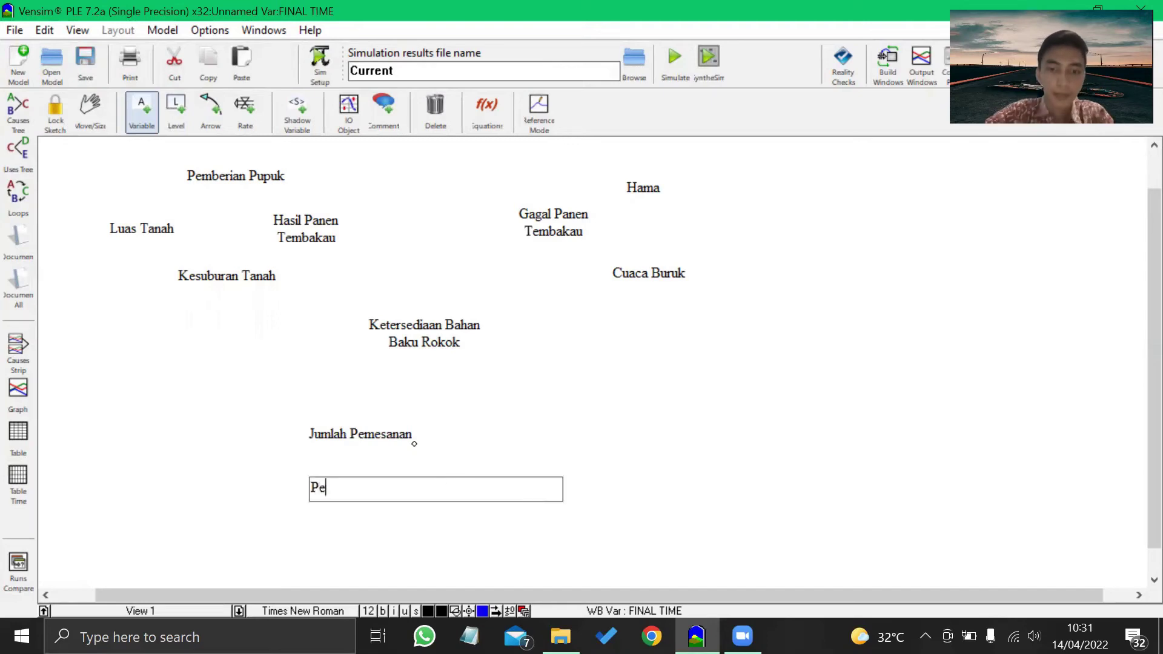
pyautogui.press('BackSpace')
pyautogui.write('urnan')
pyautogui.press('BackSpace')
pyautogui.press('BackSpace')
pyautogui.press('BackSpace')
pyautogui.write('unan ')
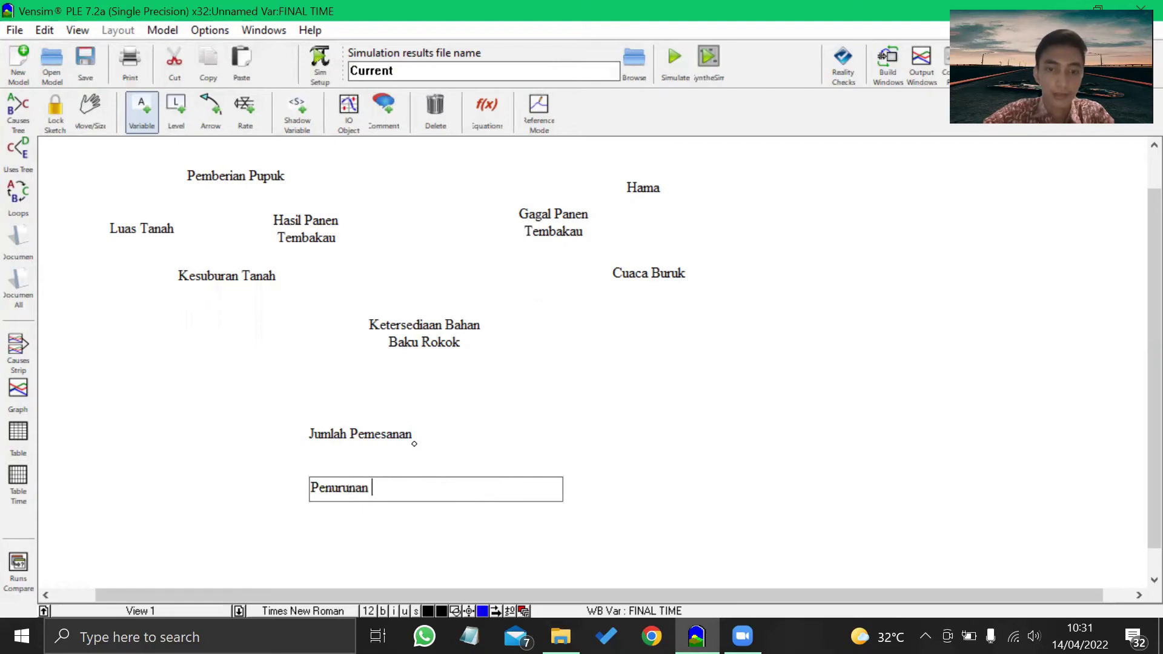
pyautogui.write('Demand')
pyautogui.press('Return')
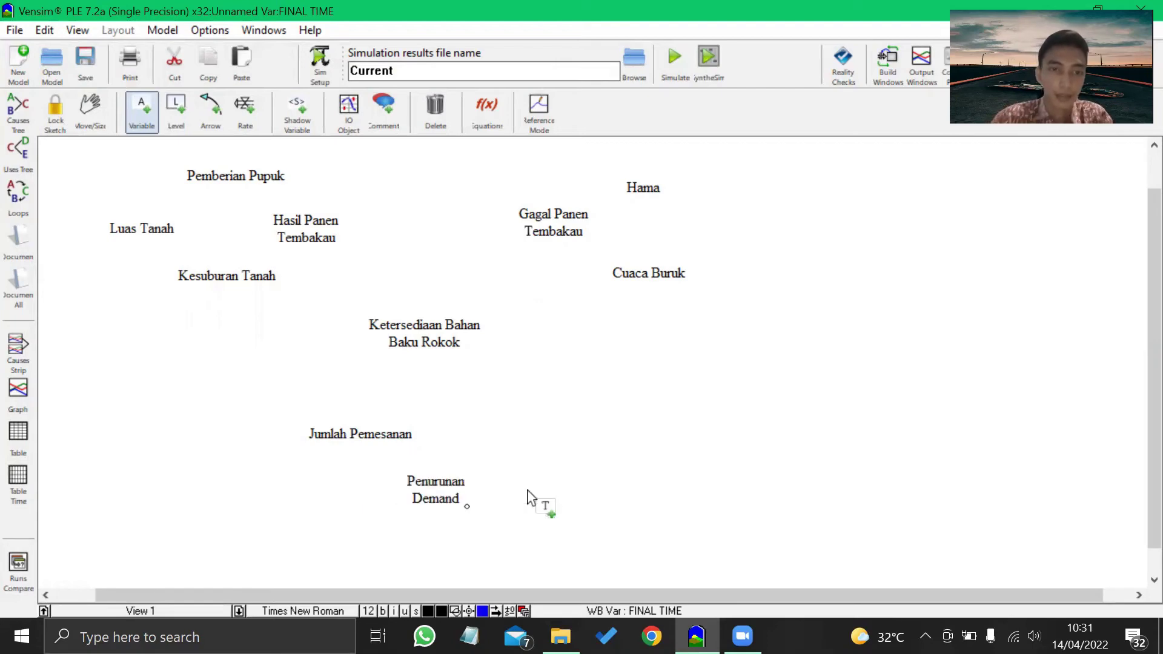
# Add a variable named Kenaikan Demand below and left of Jumlah Pemesanan, level with Penurunan Demand.
pyautogui.click(435, 483)
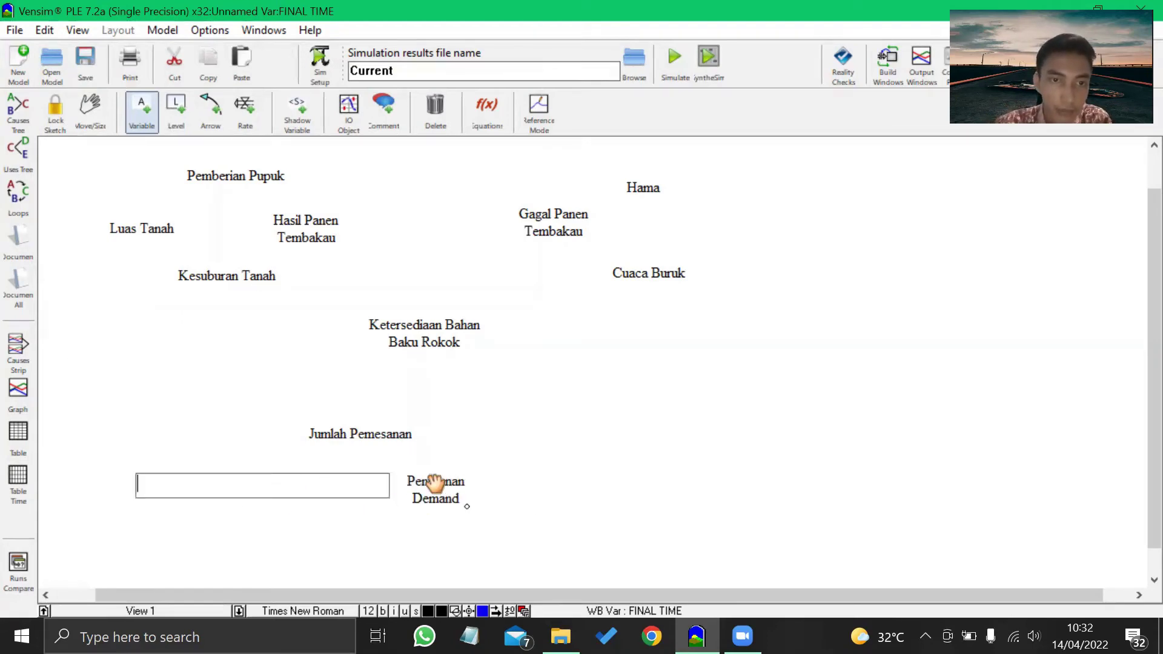
pyautogui.write('Kenaikan ')
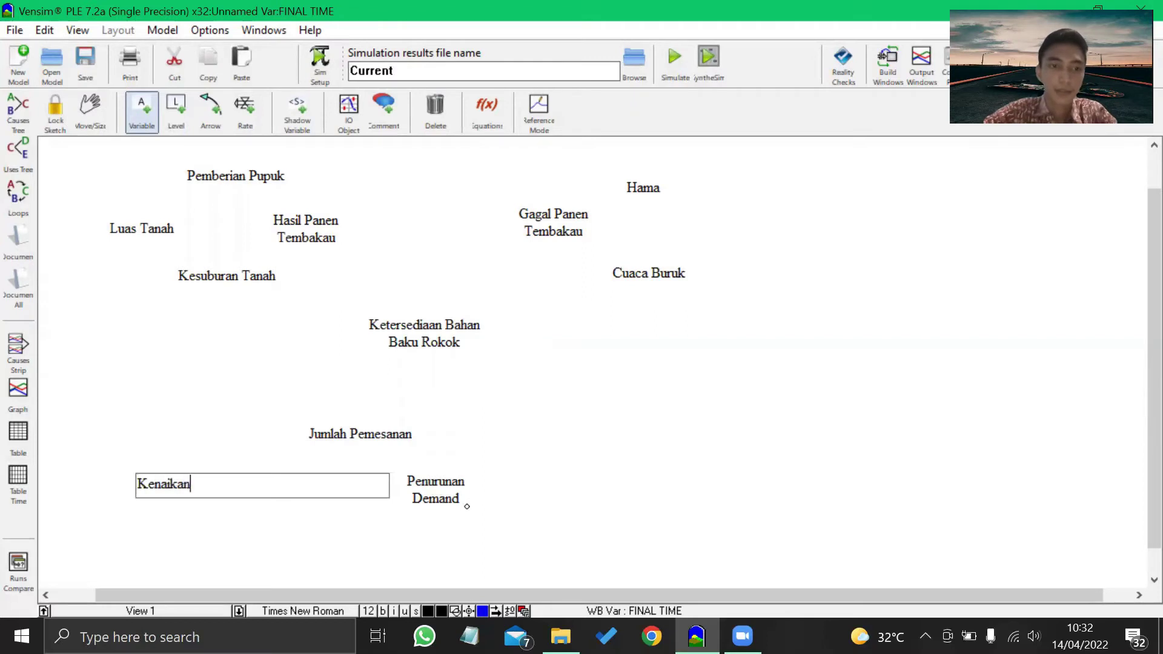
pyautogui.write('Demand')
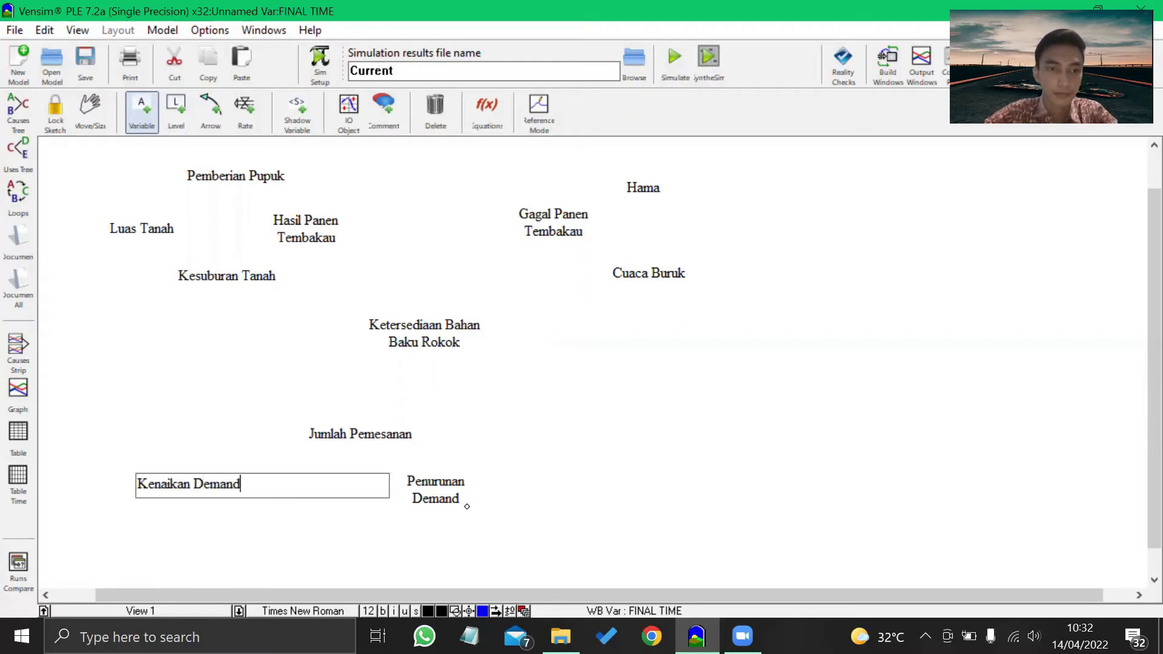
pyautogui.press('Return')
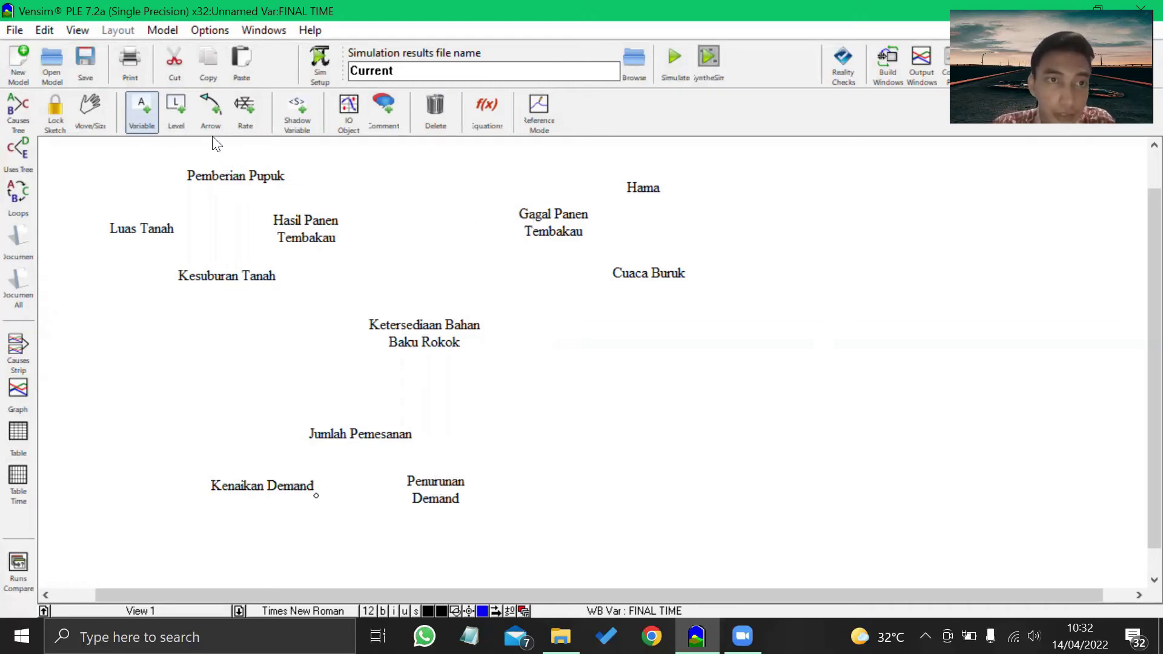
# Draw causal arrows from Pemberian Pupuk, Luas Tanah and Kesuburan Tanah to Hasil Panen Tembakau.
pyautogui.click(209, 117)
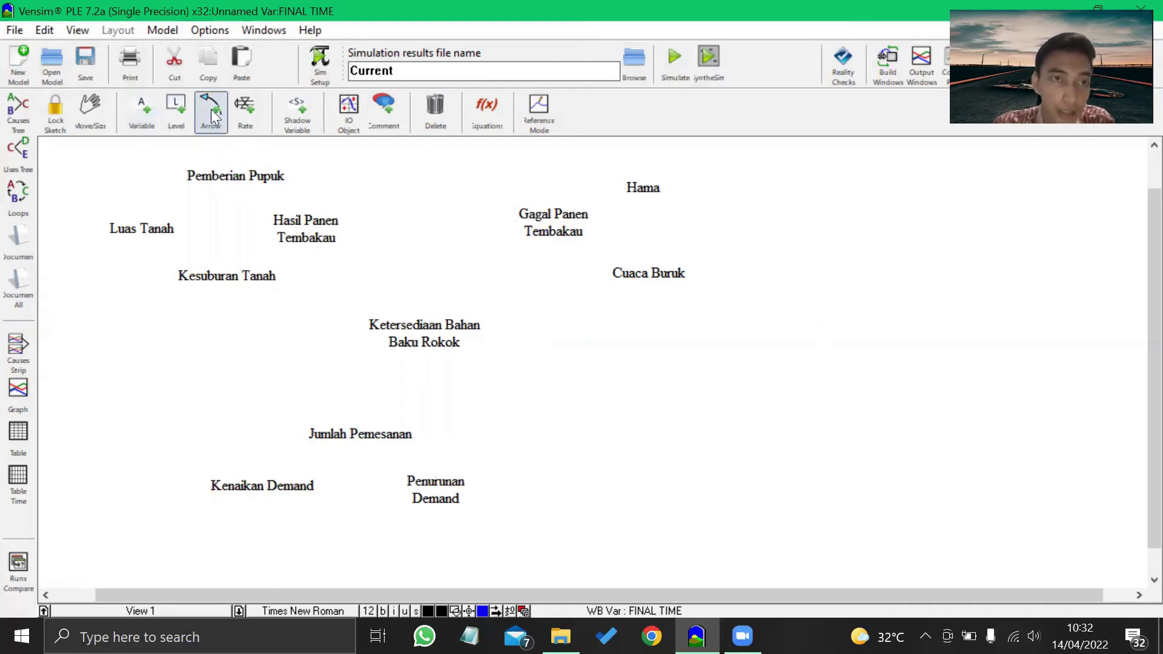
pyautogui.click(240, 182)
pyautogui.click(312, 230)
pyautogui.click(162, 232)
pyautogui.click(288, 230)
pyautogui.click(228, 277)
pyautogui.click(303, 245)
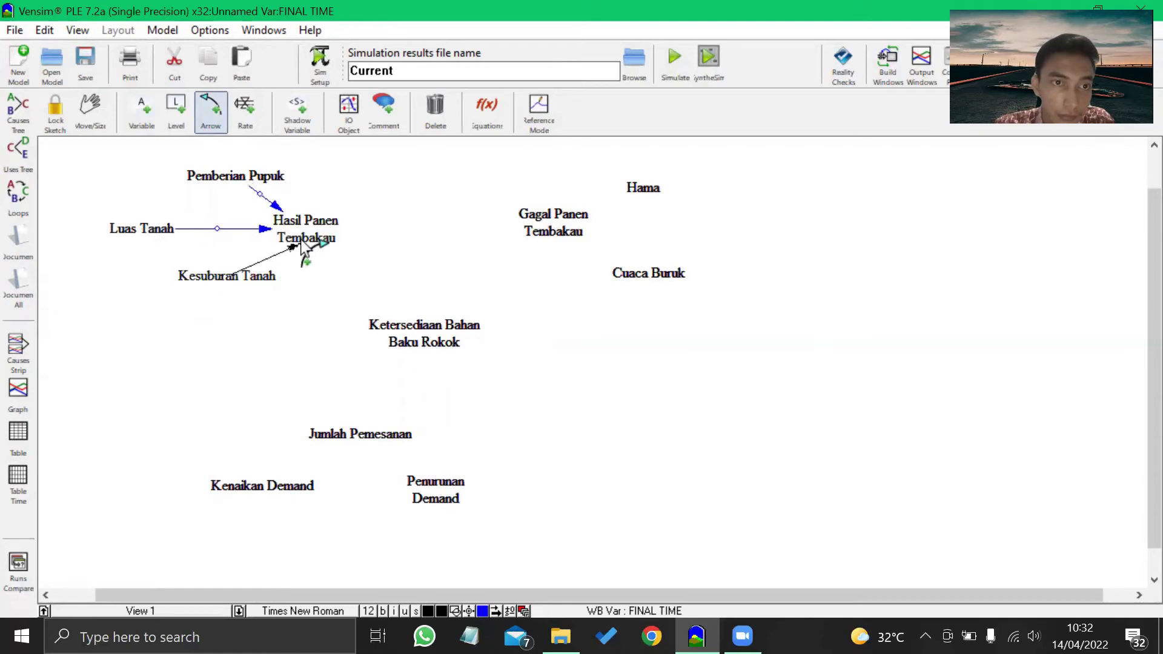
# Bend the three arrows into Hasil Panen Tembakau, bowing Luas Tanah's upward, Kesuburan Tanah's down and right, and Pemberian Pupuk's to the right.
pyautogui.moveTo(217, 228); pyautogui.dragTo(213, 211)
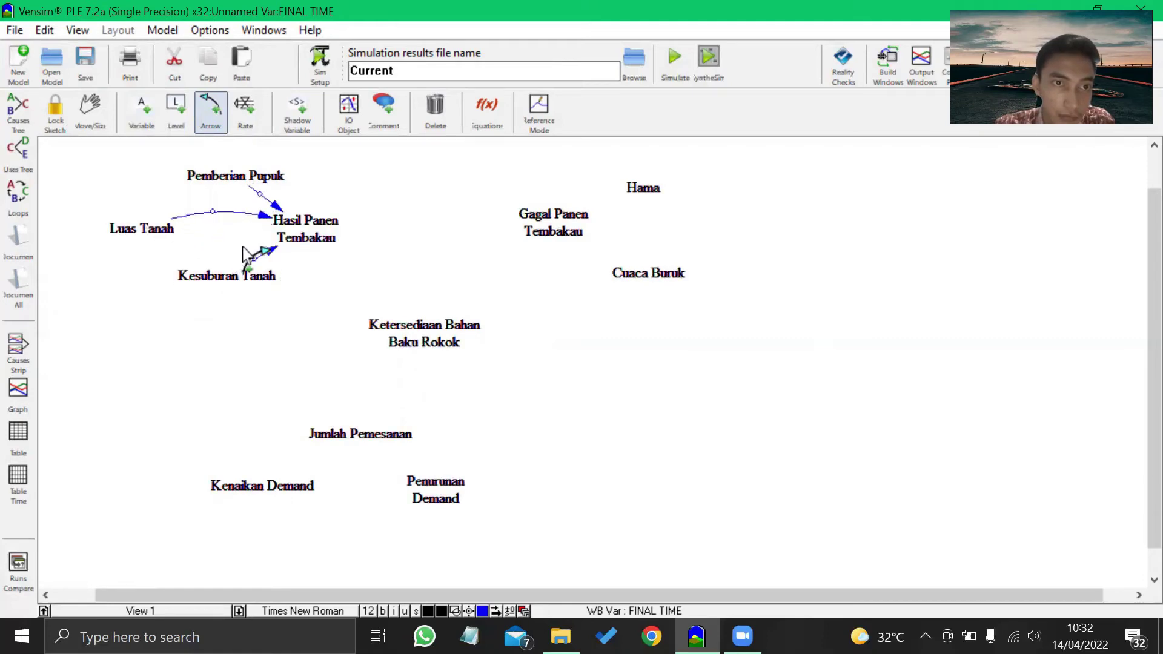
pyautogui.moveTo(255, 257); pyautogui.dragTo(288, 273)
pyautogui.moveTo(259, 194); pyautogui.dragTo(311, 189)
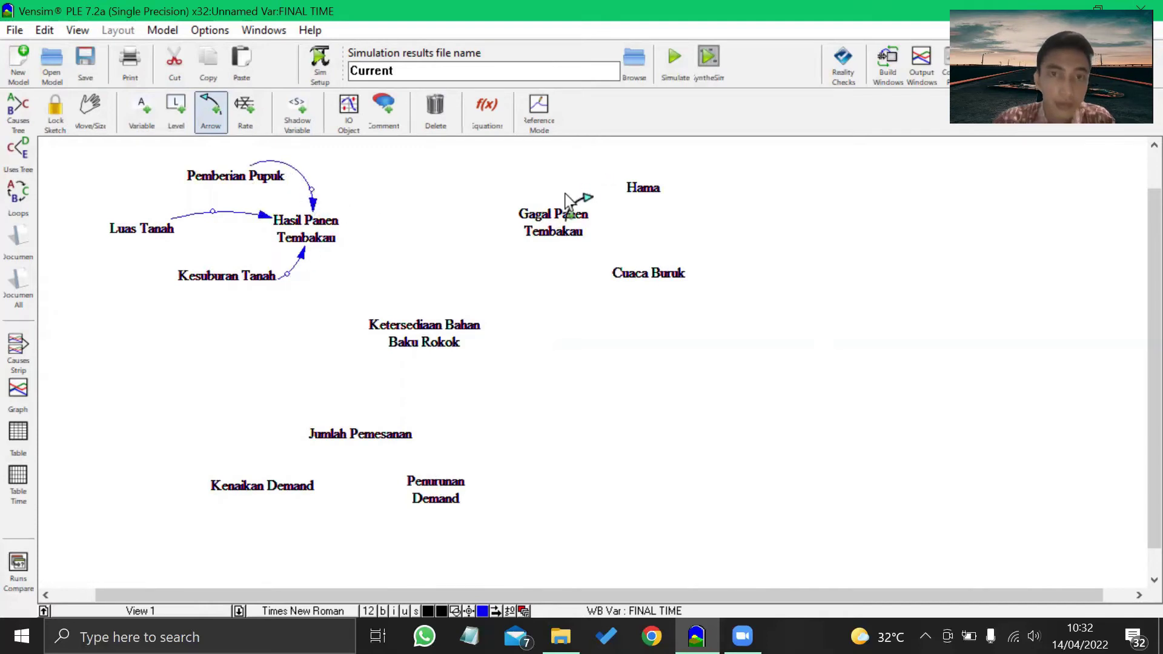
# Draw an arrow from Gagal Panen Tembakau to Hasil Panen Tembakau and curve it upward.
pyautogui.click(553, 236)
pyautogui.click(332, 226)
pyautogui.moveTo(431, 222); pyautogui.dragTo(429, 198)
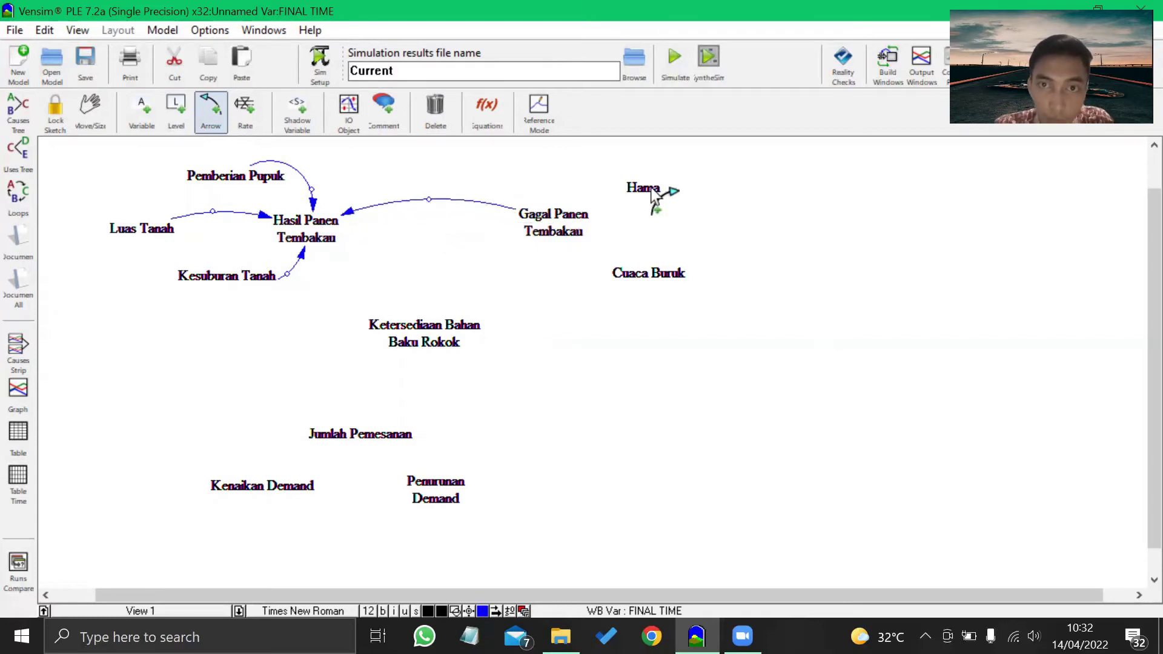
# Connect Hama and Cuaca Buruk to Gagal Panen Tembakau with arrows, curving Hama's upward and Cuaca Buruk's down and left.
pyautogui.click(554, 224)
pyautogui.moveTo(607, 199); pyautogui.dragTo(600, 175)
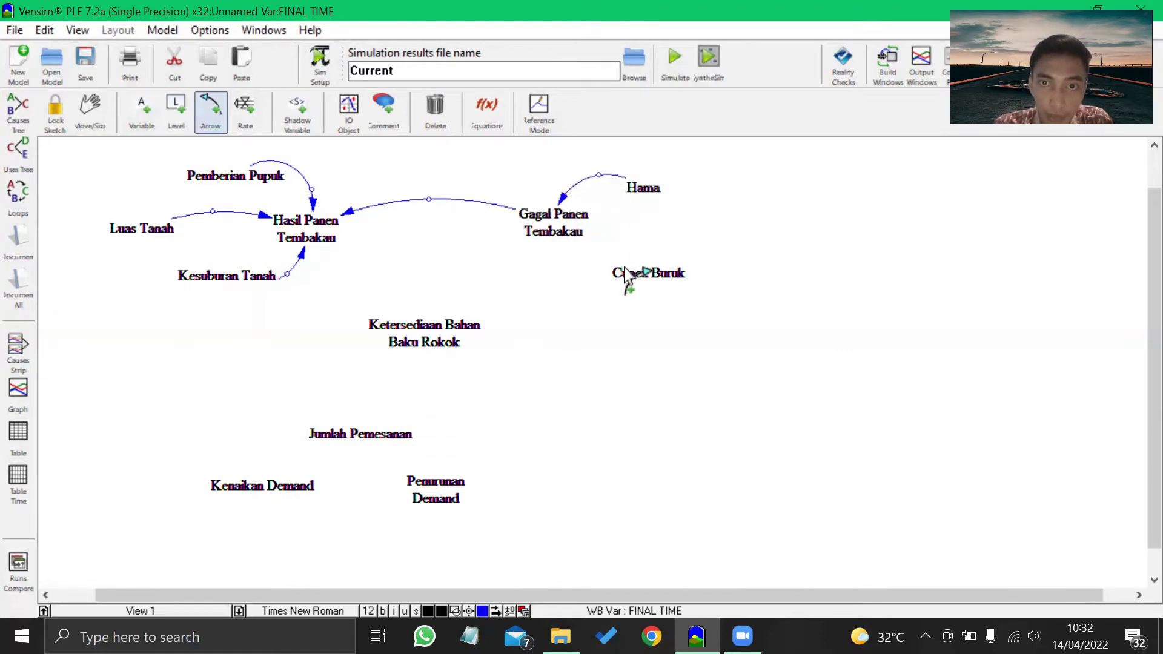
pyautogui.click(630, 282)
pyautogui.click(560, 236)
pyautogui.moveTo(610, 254); pyautogui.dragTo(582, 265)
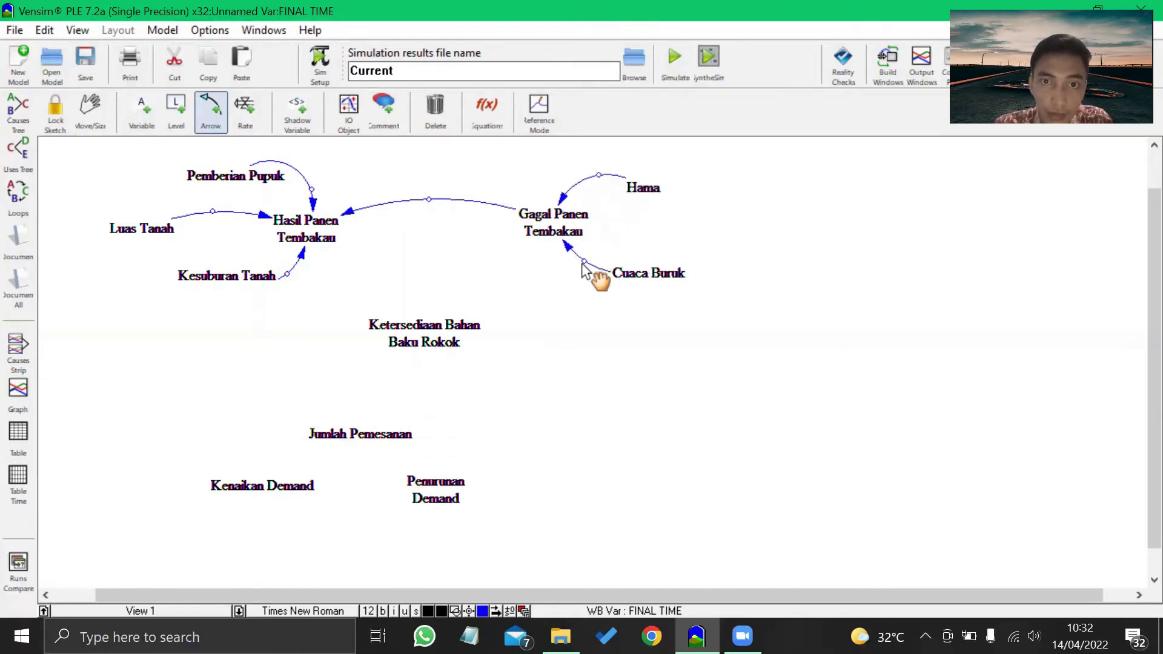
# Draw right-bowed arrows from Hasil Panen Tembakau and from Jumlah Pemesanan to Ketersediaan Bahan Baku Rokok.
pyautogui.click(329, 245)
pyautogui.click(401, 330)
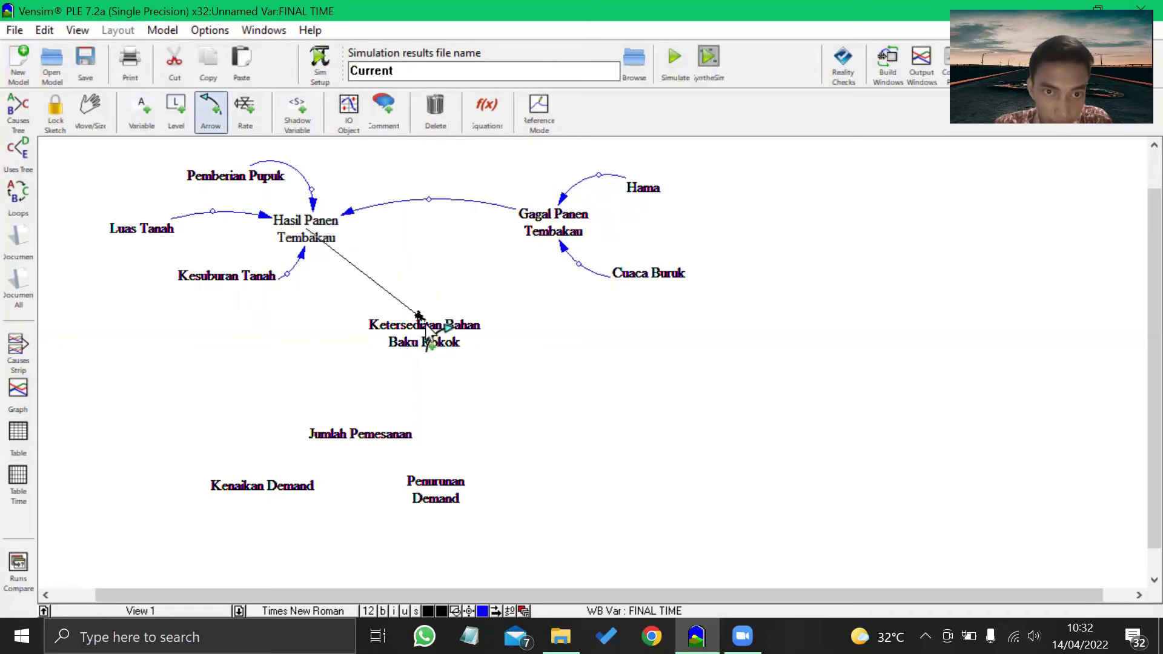
pyautogui.moveTo(359, 276); pyautogui.dragTo(418, 265)
pyautogui.click(388, 439)
pyautogui.click(416, 342)
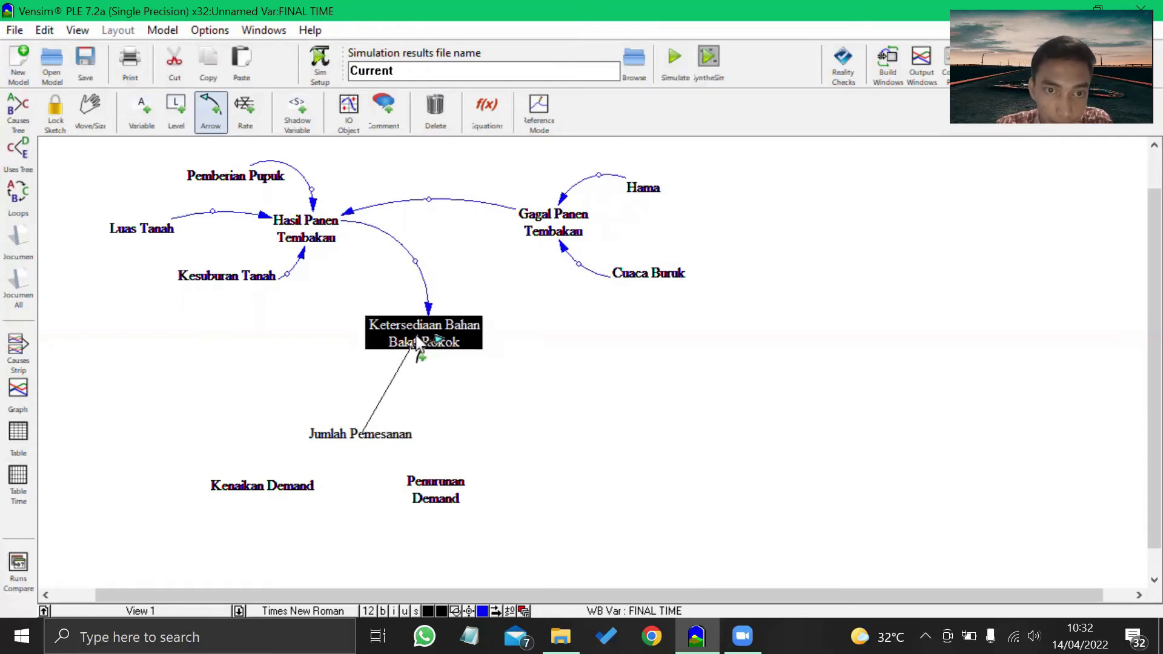
pyautogui.moveTo(403, 395); pyautogui.dragTo(431, 403)
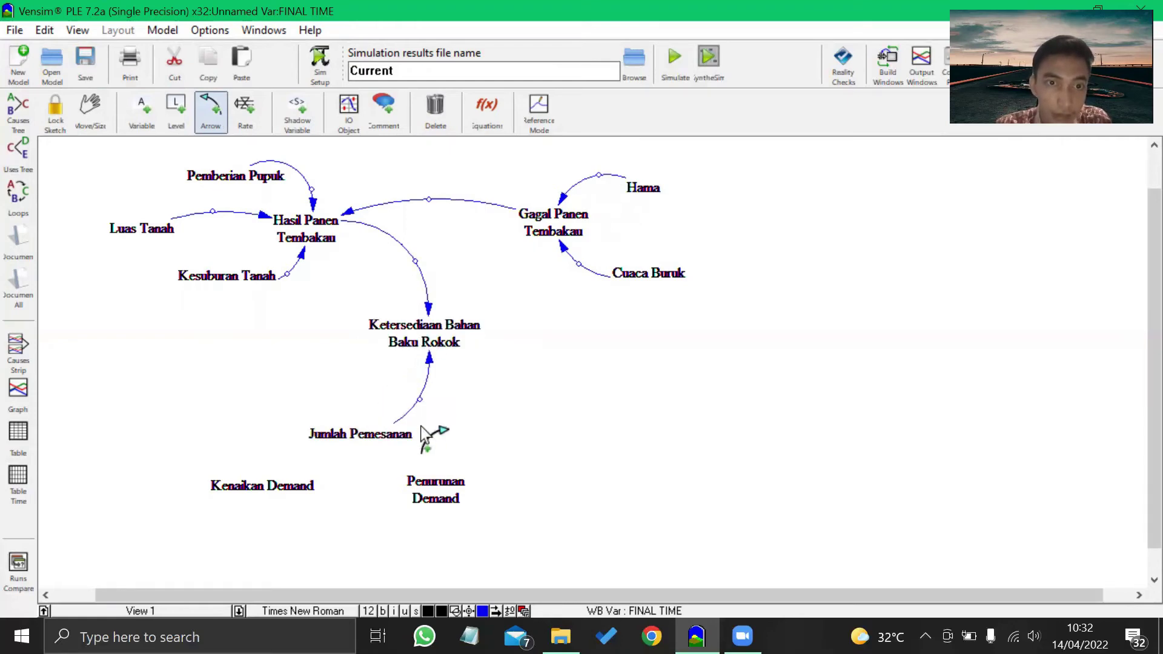
# Connect Kenaikan Demand and Penurunan Demand to Jumlah Pemesanan with arrows, both bowed outward to the left.
pyautogui.click(303, 490)
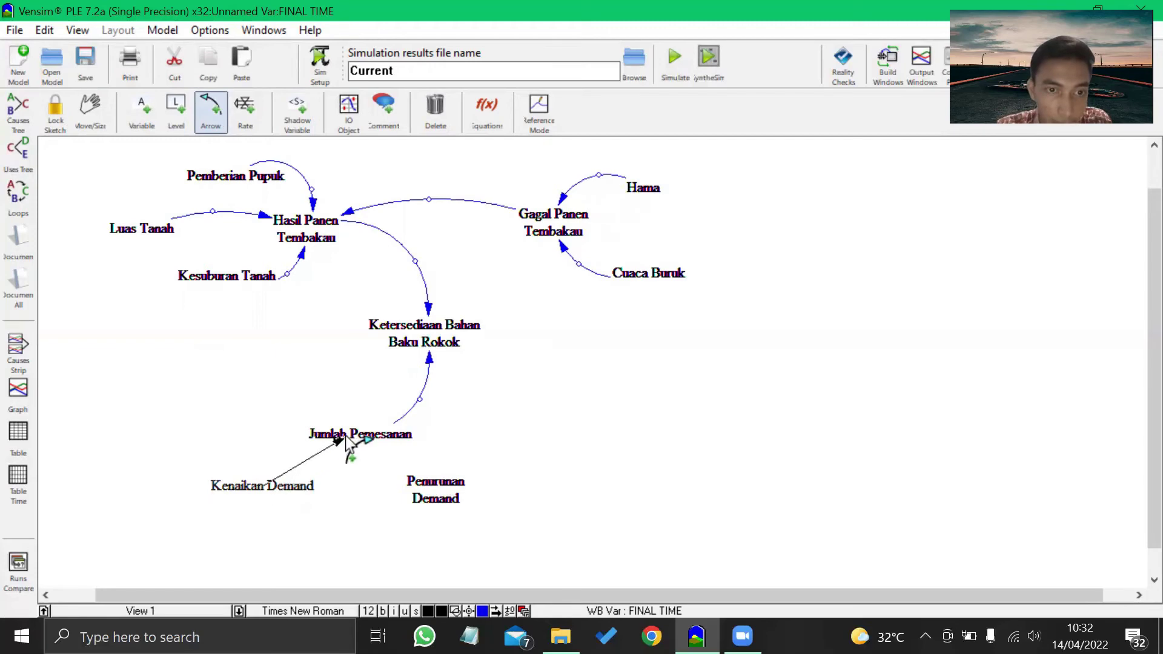
pyautogui.click(348, 445)
pyautogui.moveTo(305, 462); pyautogui.dragTo(271, 445)
pyautogui.click(401, 481)
pyautogui.click(374, 445)
pyautogui.moveTo(392, 462); pyautogui.dragTo(357, 467)
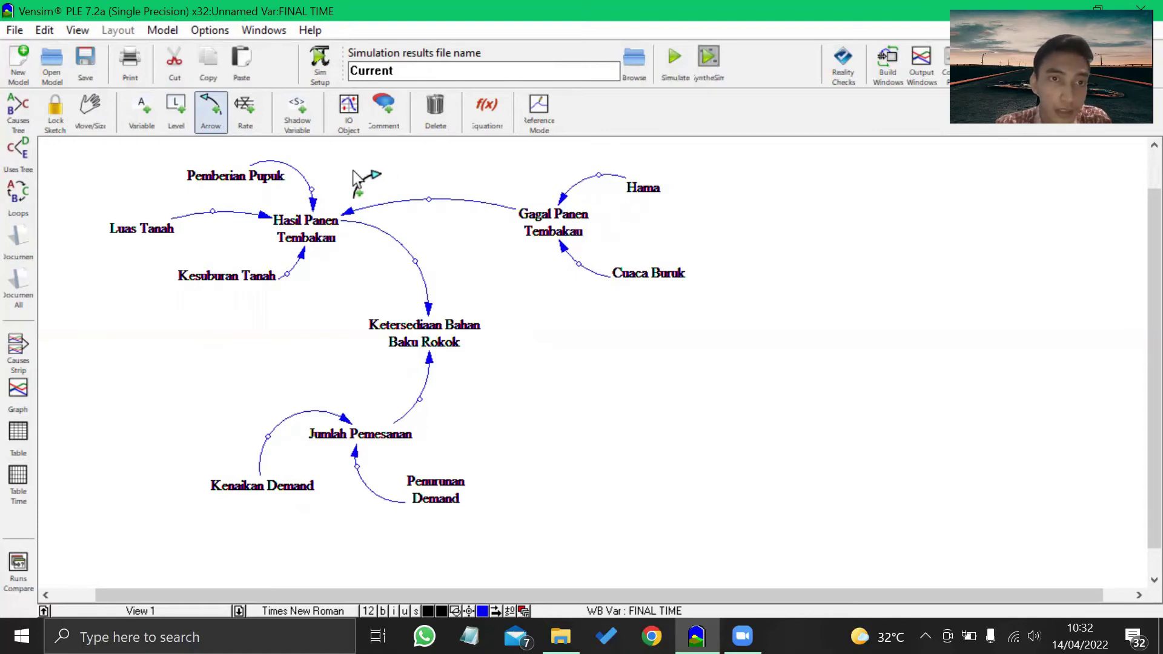
# Set the polarity to + on the arrows from Pemberian Pupuk, Luas Tanah and Kesuburan Tanah to Hasil Panen Tembakau.
pyautogui.rightClick(313, 203)
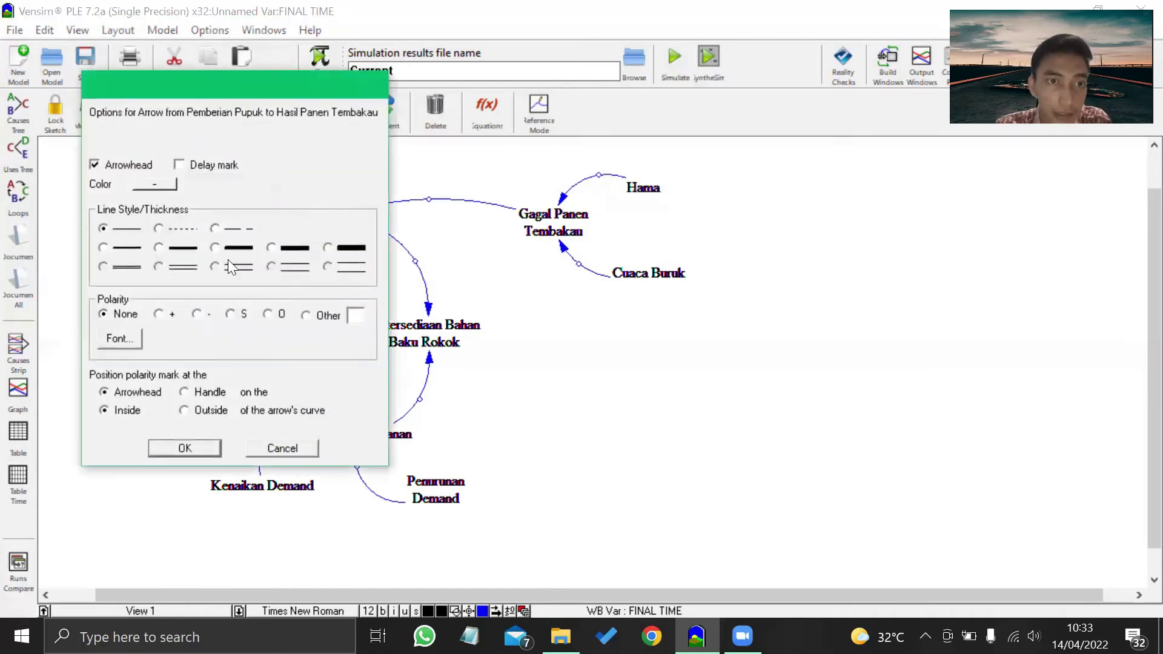
pyautogui.click(199, 443)
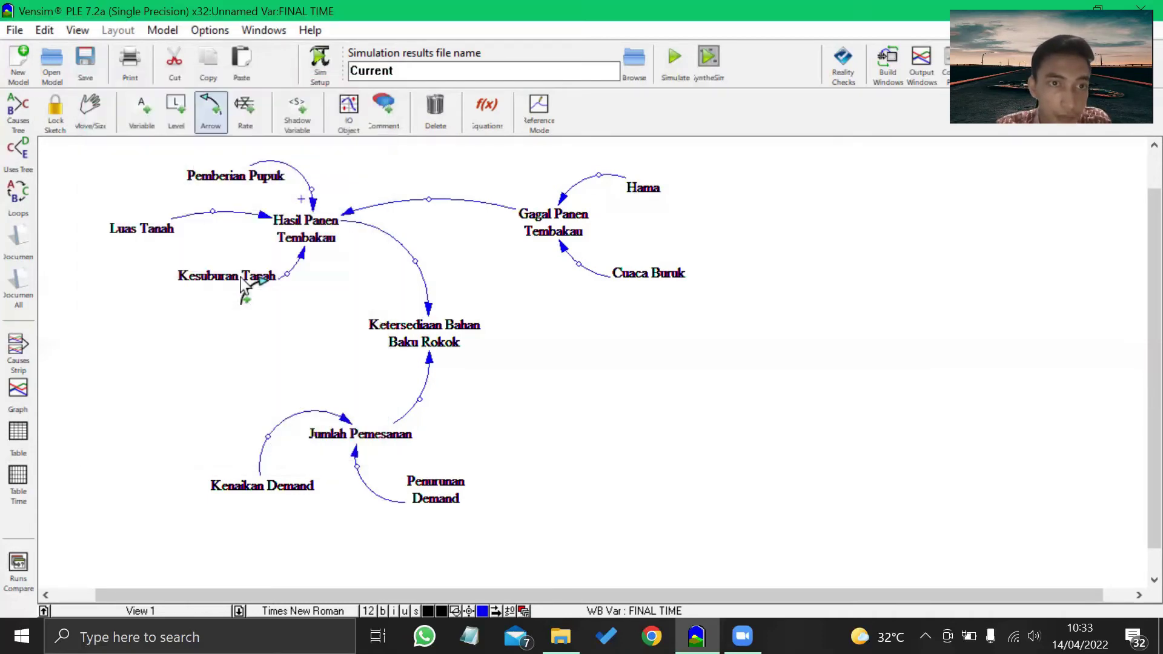
pyautogui.rightClick(251, 229)
pyautogui.click(160, 313)
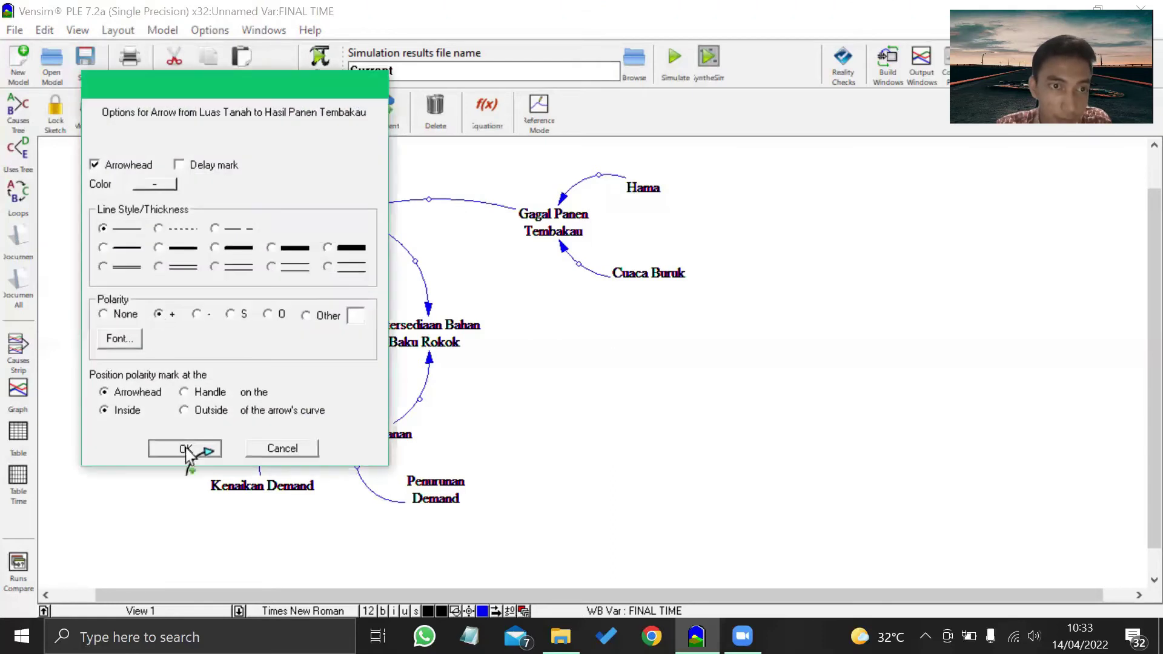
pyautogui.click(185, 447)
pyautogui.rightClick(301, 255)
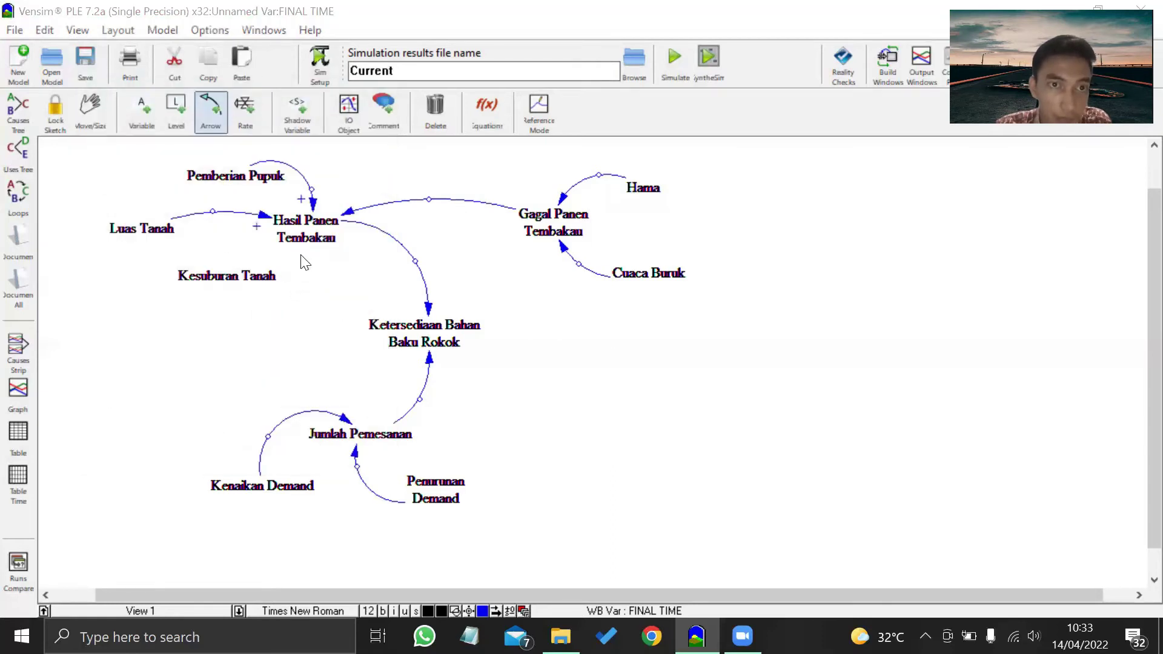
pyautogui.click(161, 315)
pyautogui.click(209, 449)
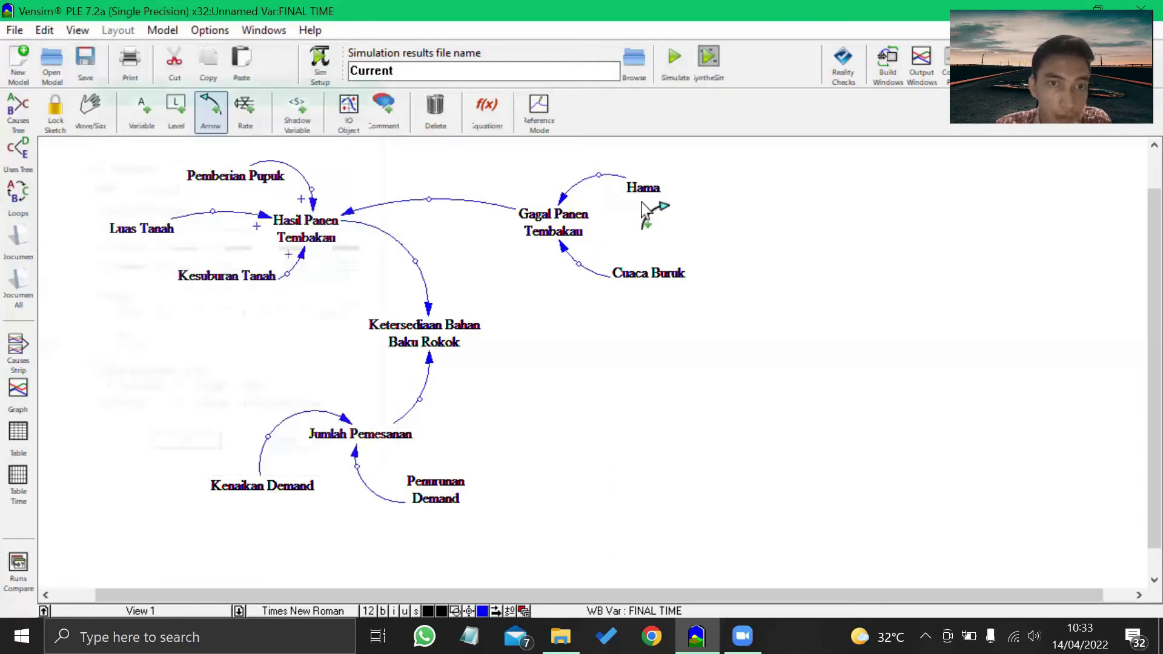
# Set the polarity to + on the arrows from Gagal Panen Tembakau to Hasil Panen Tembakau and from Hama and Cuaca Buruk to Gagal Panen Tembakau.
pyautogui.rightClick(351, 212)
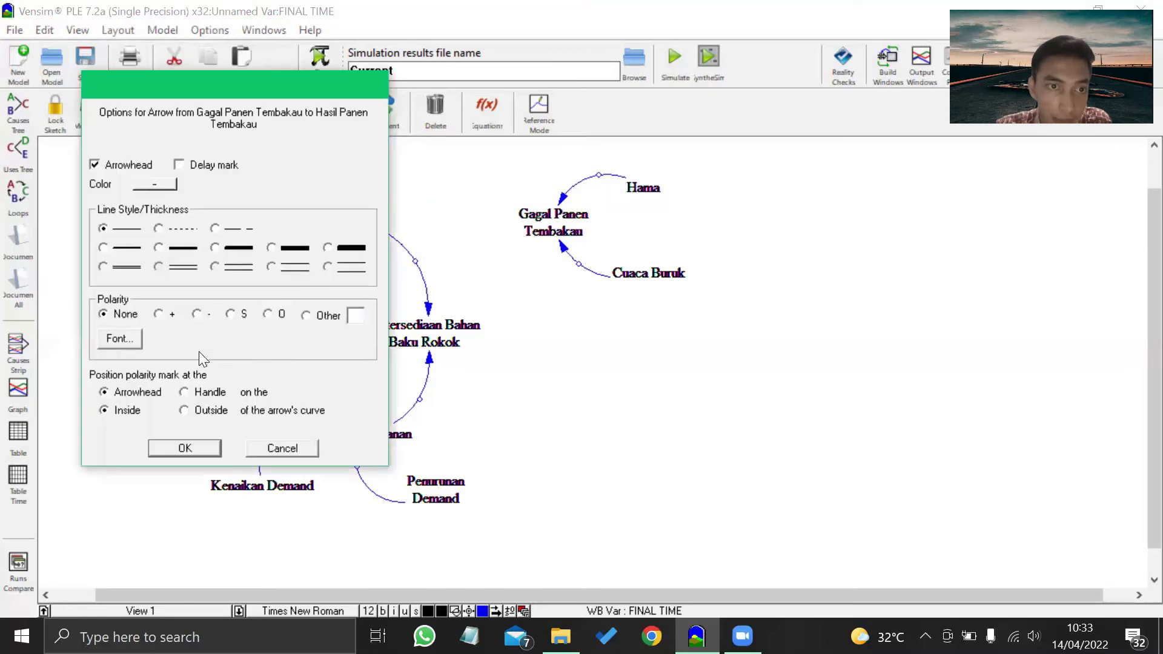
pyautogui.click(212, 448)
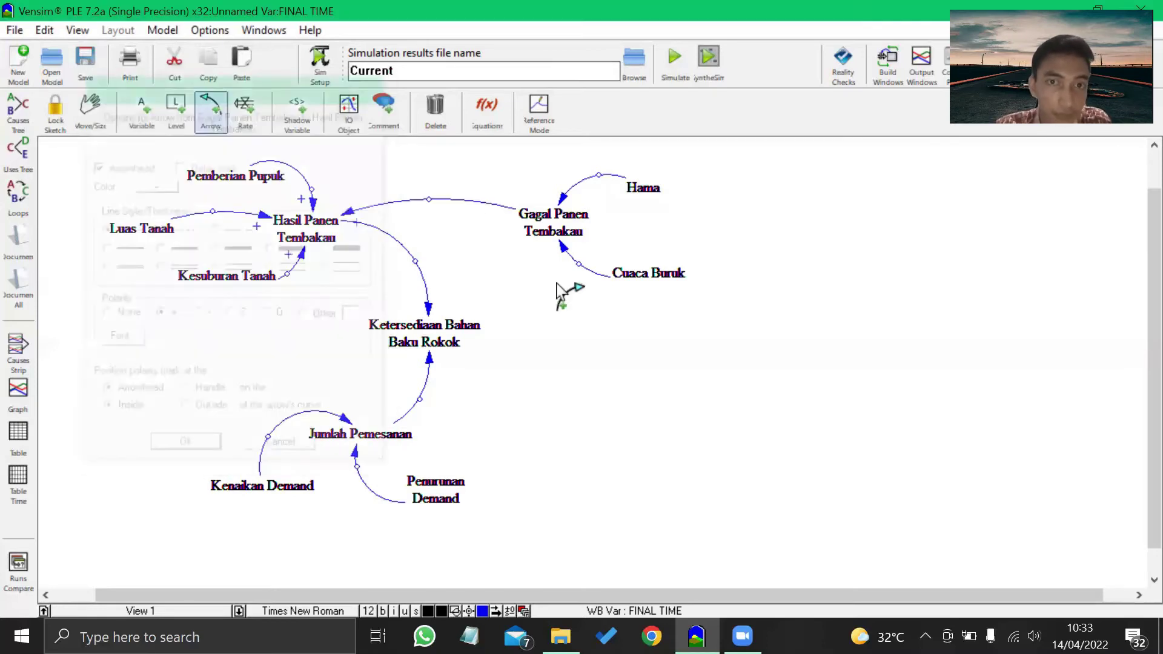
pyautogui.rightClick(560, 195)
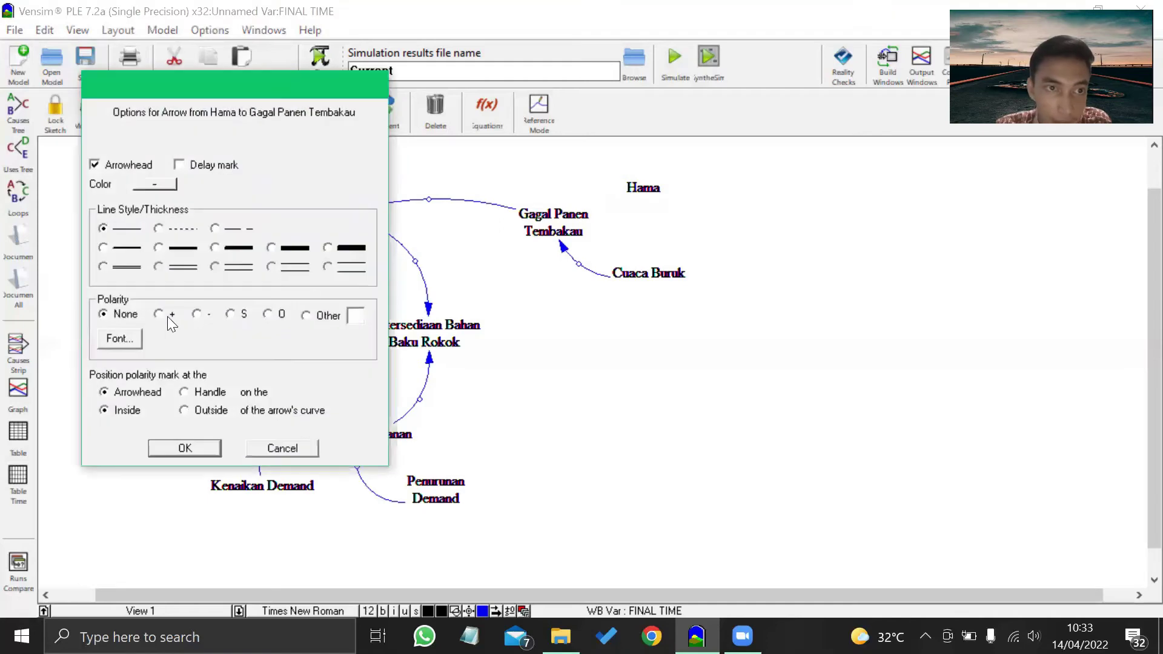
pyautogui.click(184, 448)
pyautogui.rightClick(570, 259)
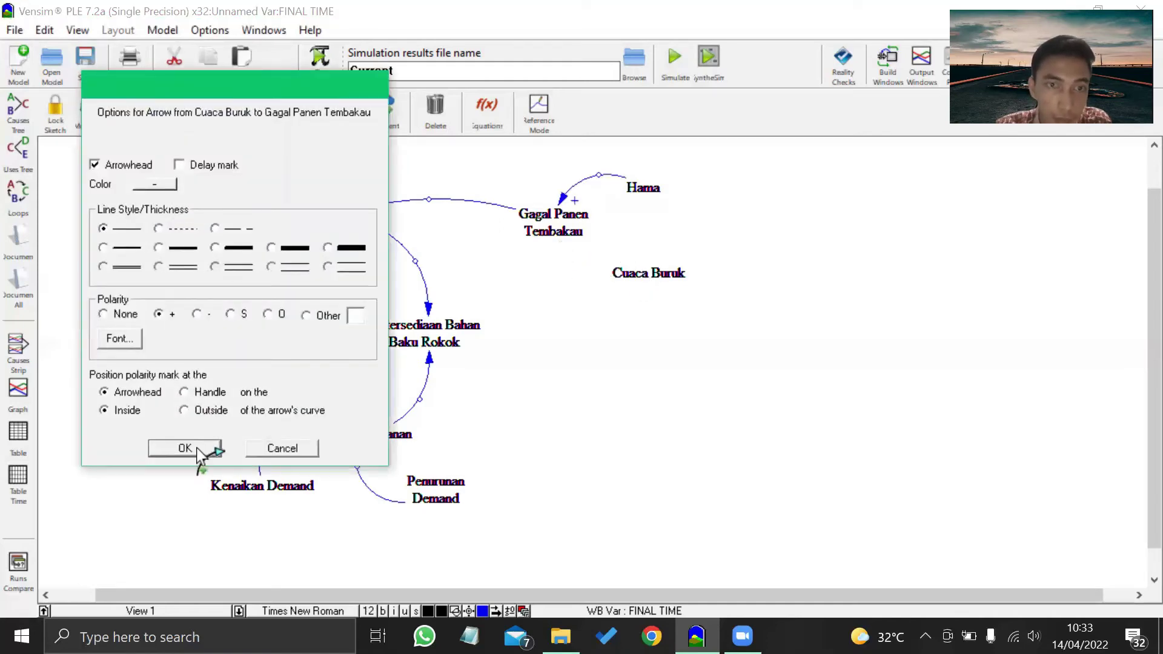
pyautogui.click(204, 448)
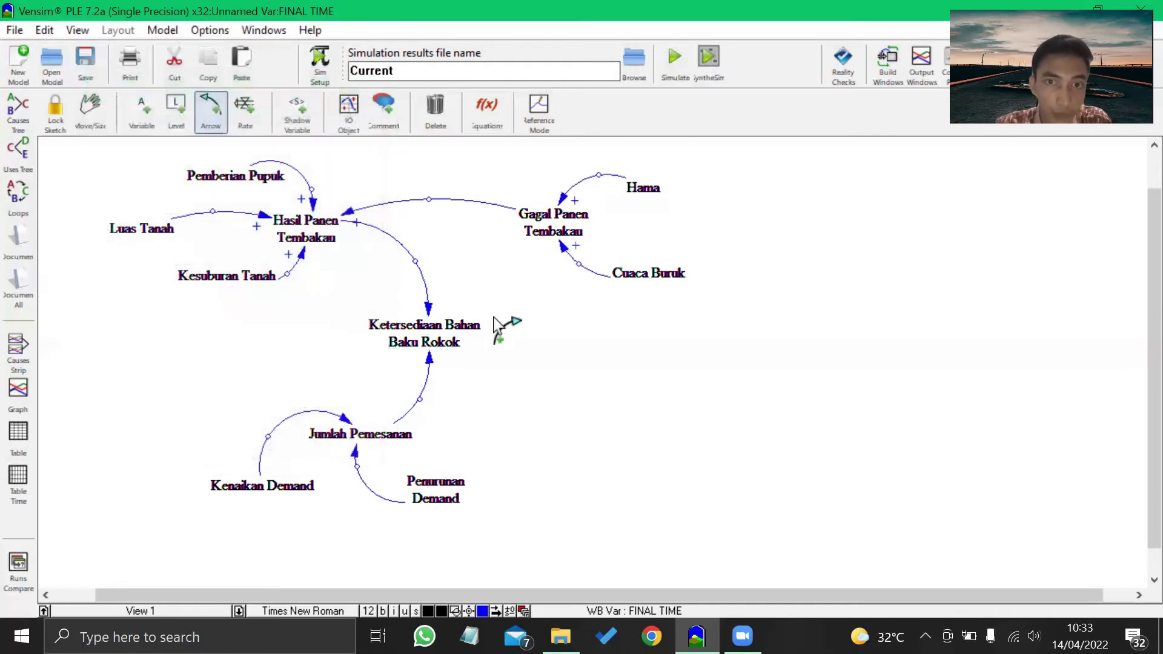
# Set the arrows into Ketersediaan Bahan Baku Rokok to polarity + from Hasil Panen Tembakau and - from Jumlah Pemesanan.
pyautogui.rightClick(427, 307)
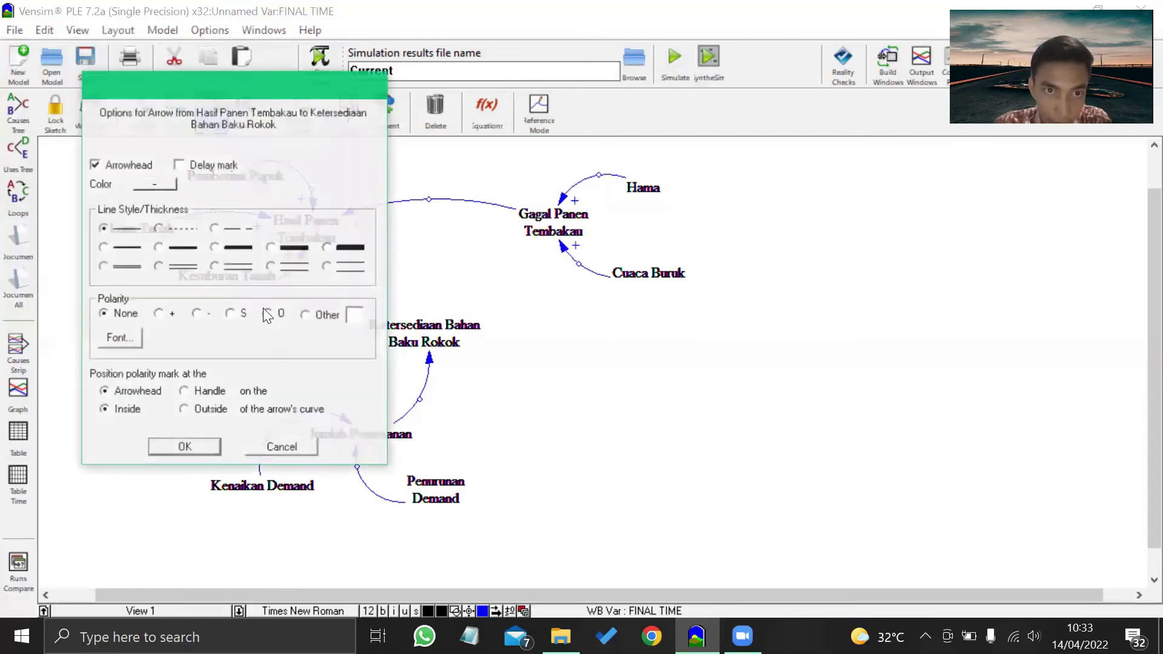
pyautogui.click(200, 453)
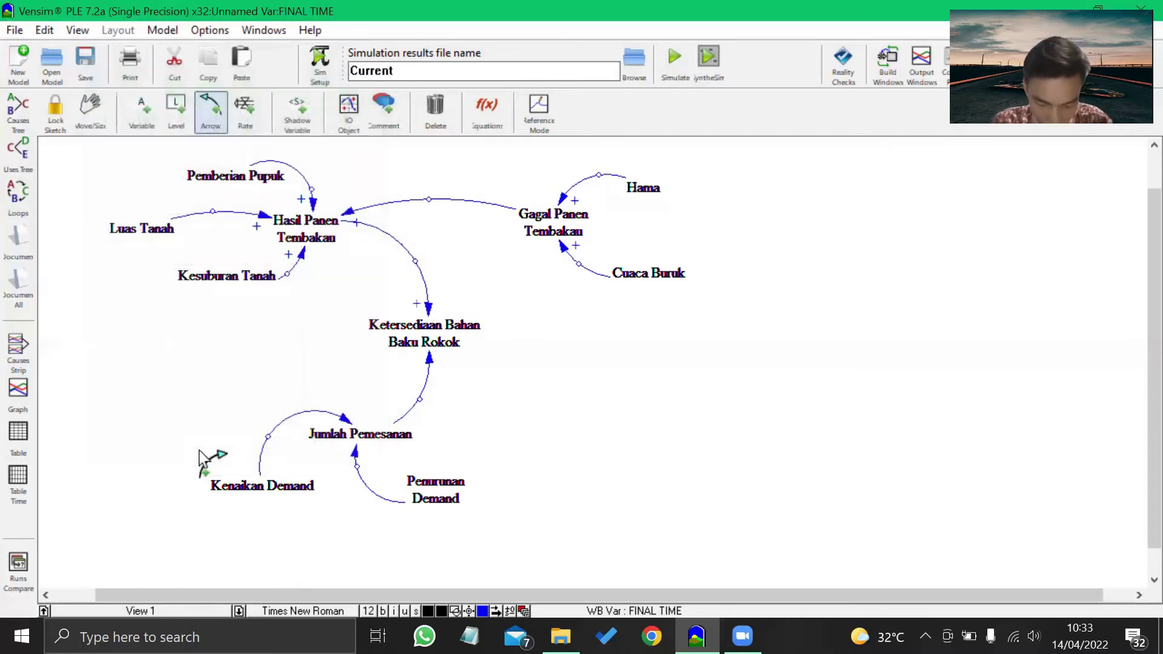
pyautogui.rightClick(429, 367)
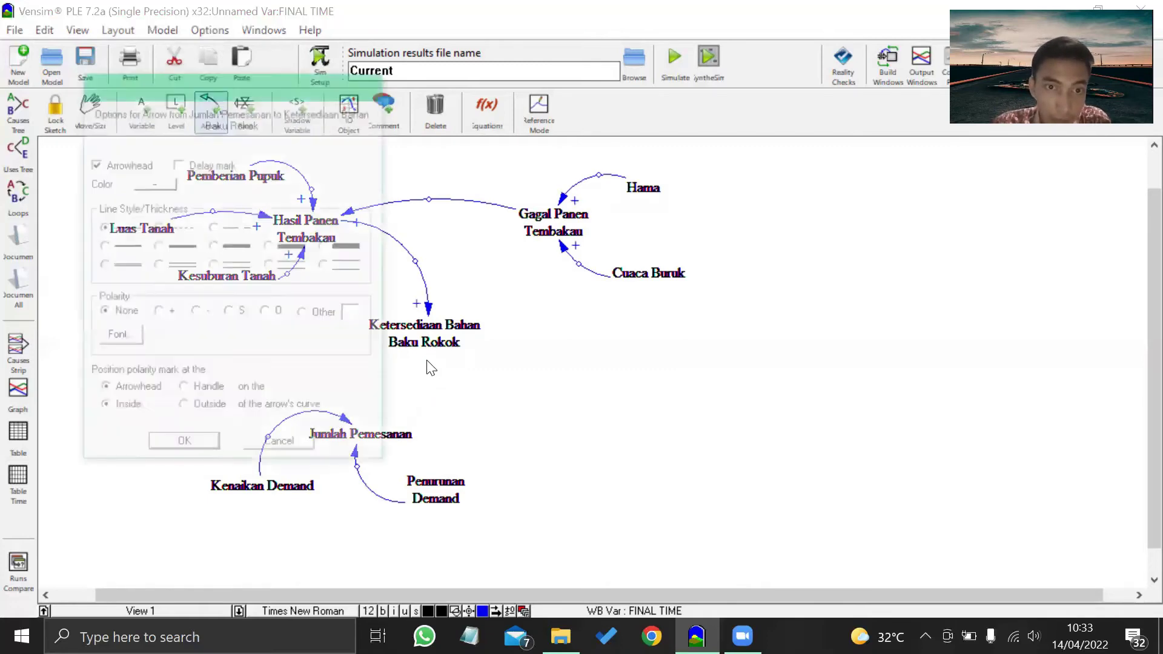
pyautogui.click(197, 312)
pyautogui.click(194, 441)
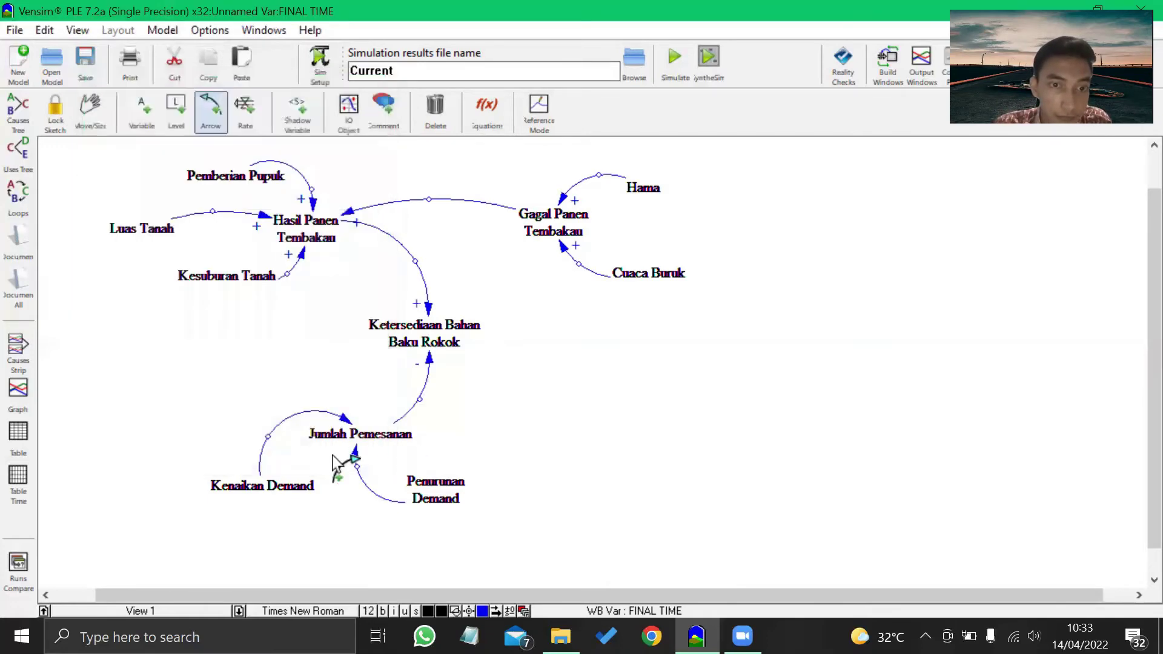
# Set the arrows into Jumlah Pemesanan to polarity + from Kenaikan Demand and - from Penurunan Demand.
pyautogui.rightClick(344, 419)
pyautogui.click(159, 313)
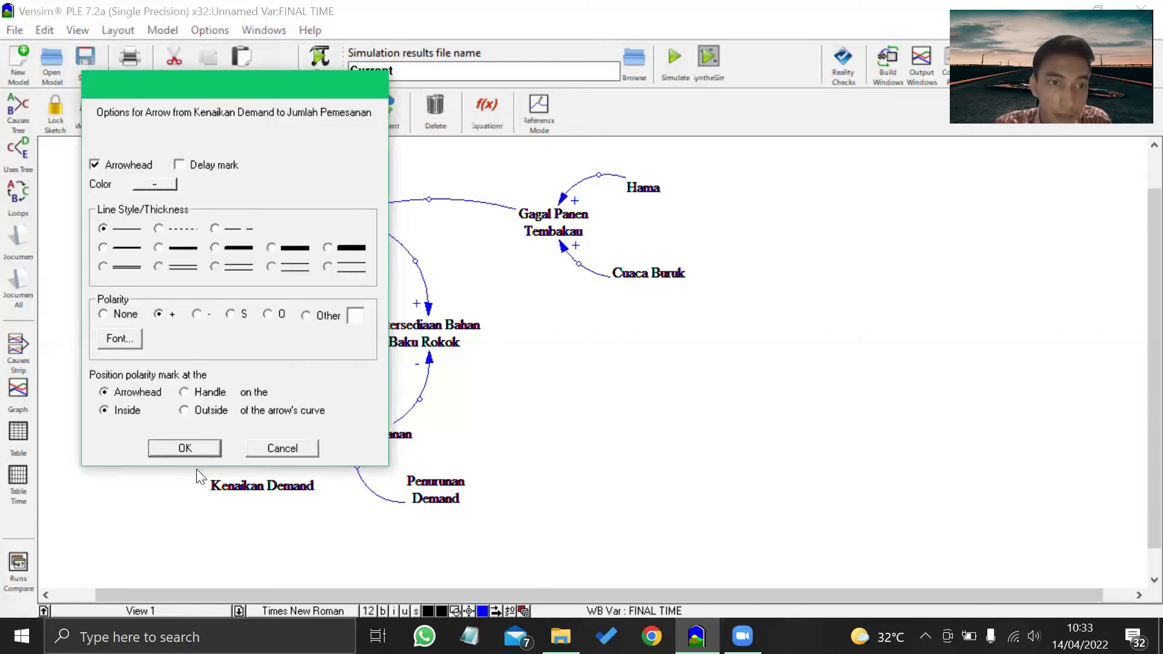
pyautogui.click(206, 450)
pyautogui.rightClick(352, 451)
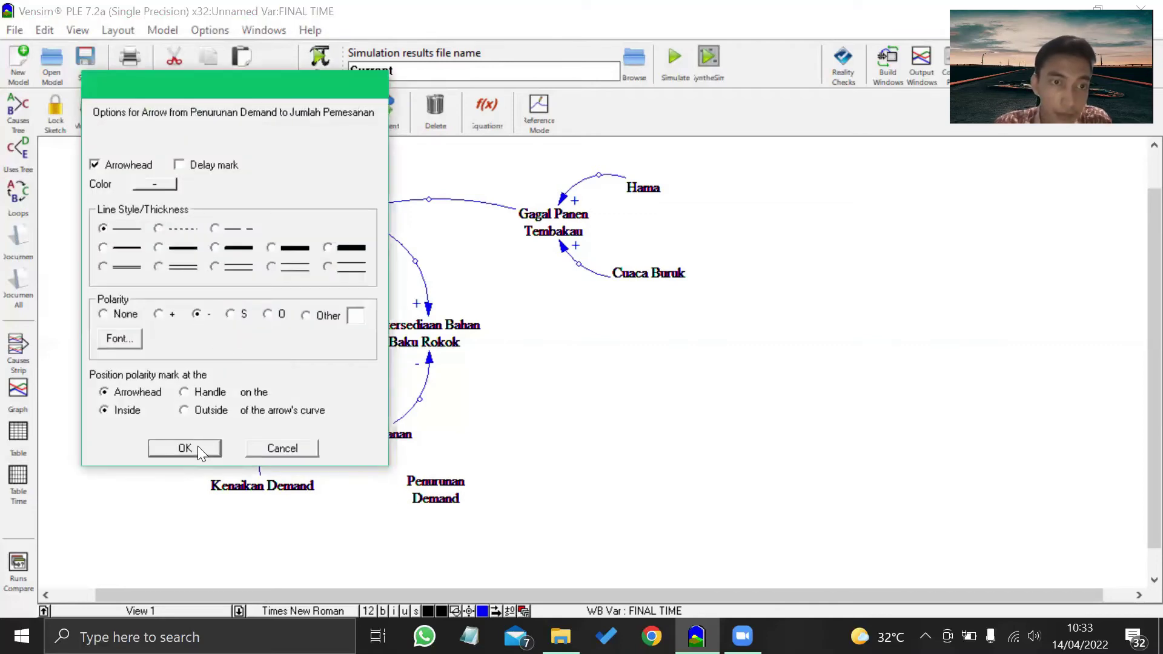
pyautogui.click(197, 447)
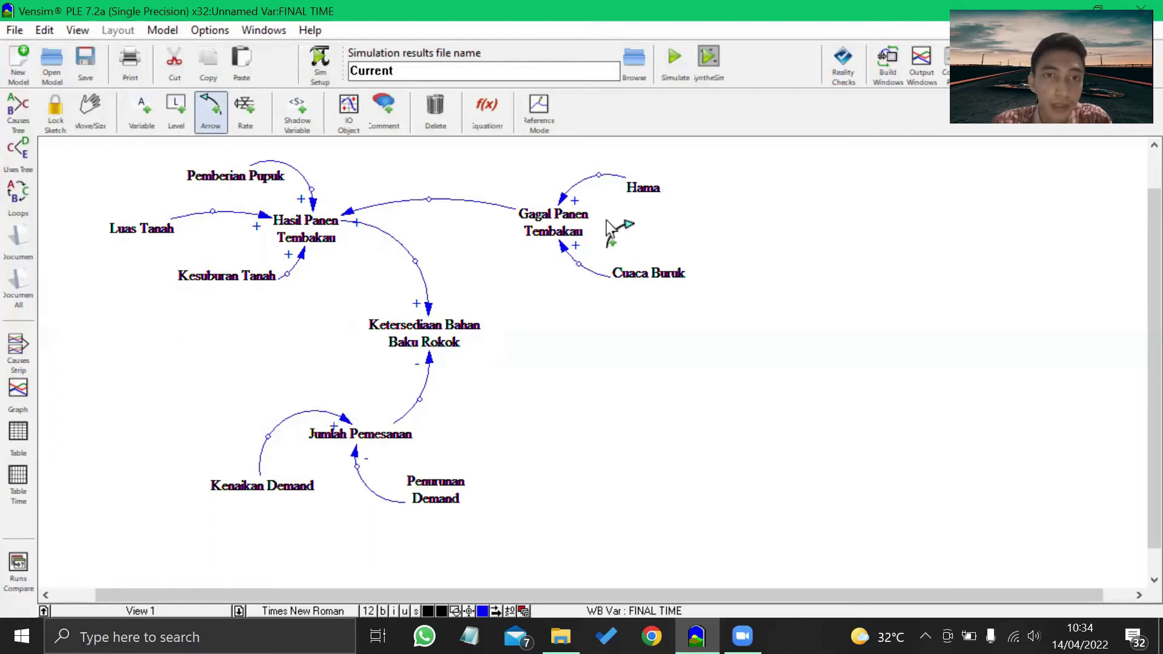
pyautogui.scroll(1, 607, 229)
pyautogui.scroll(-1, 613, 228)
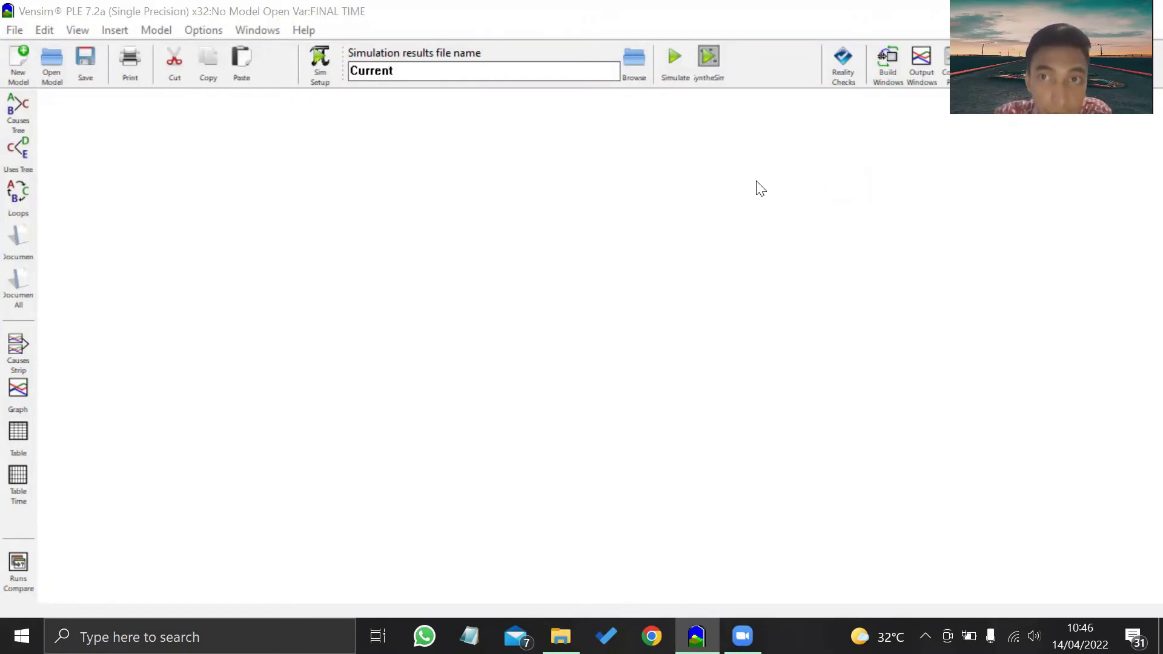
# Create a new model with initial time 2022 and final time 2027, and choose its time unit.
pyautogui.click(20, 66)
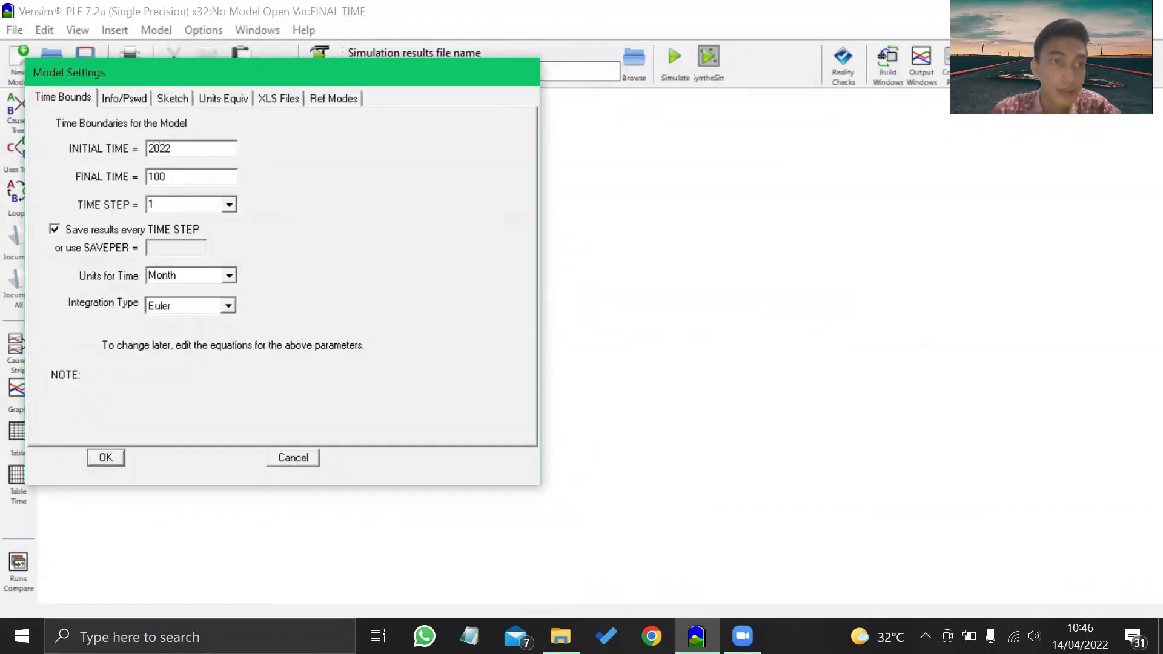
pyautogui.press('Tab')
pyautogui.write('2027')
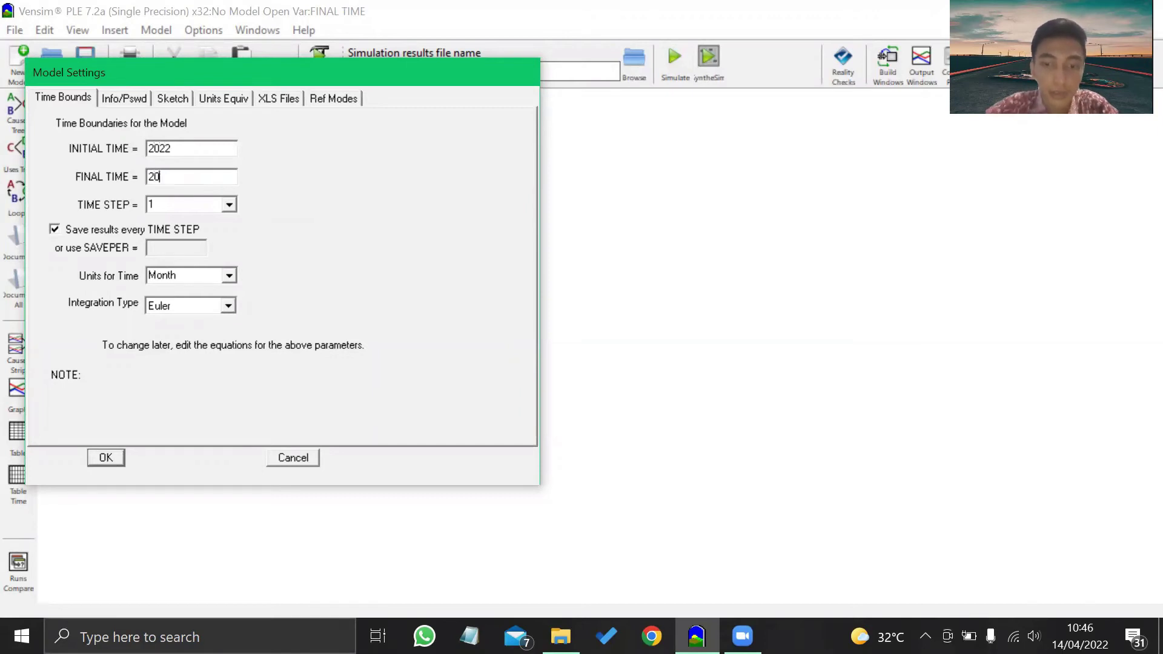
pyautogui.click(229, 275)
pyautogui.click(182, 292)
pyautogui.click(114, 457)
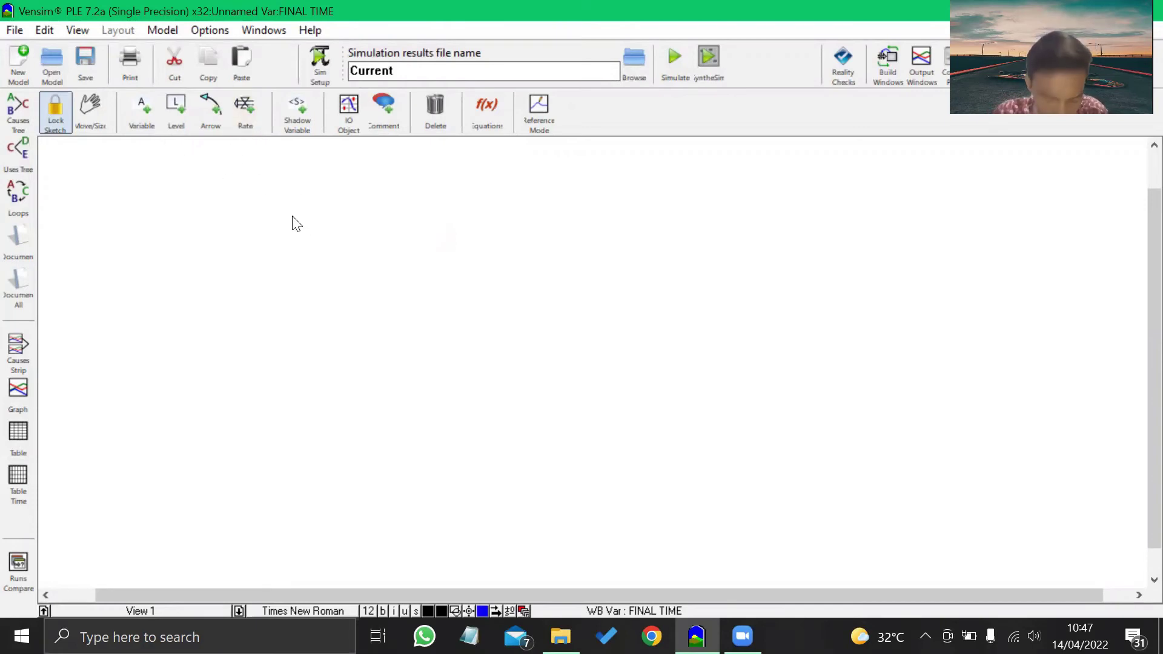
# Place a level named Jumlah Permintaan in the upper middle of the empty sketch.
pyautogui.click(176, 112)
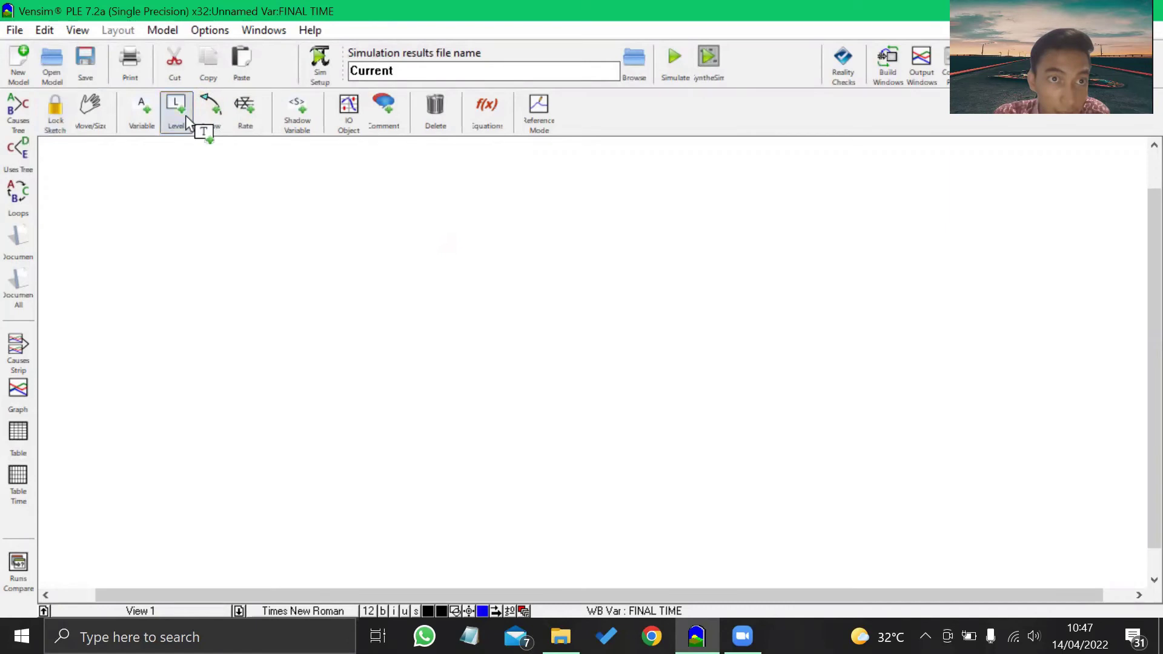
pyautogui.click(508, 236)
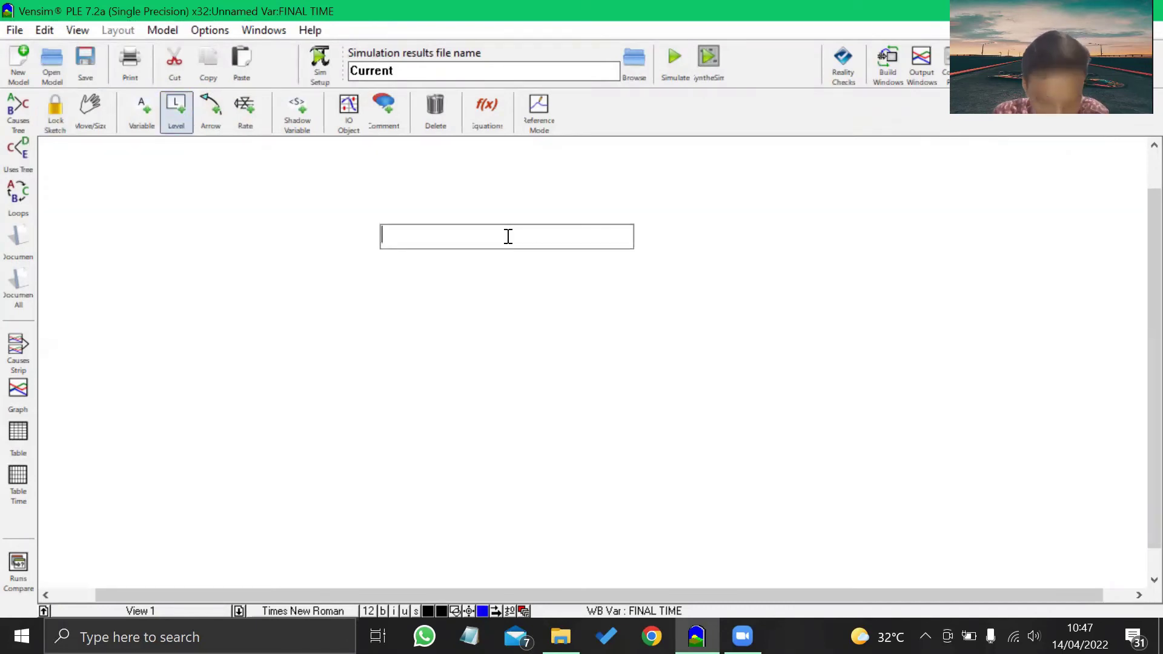
pyautogui.write('Jumlah')
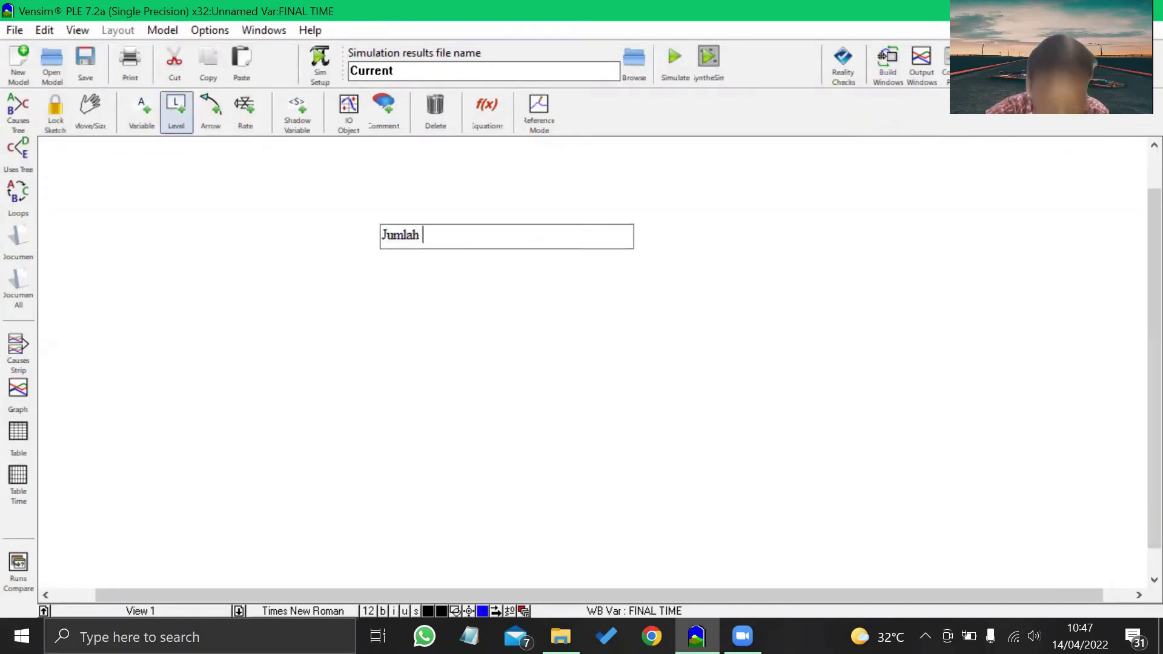
pyautogui.write(' Permintaan')
pyautogui.press('Return')
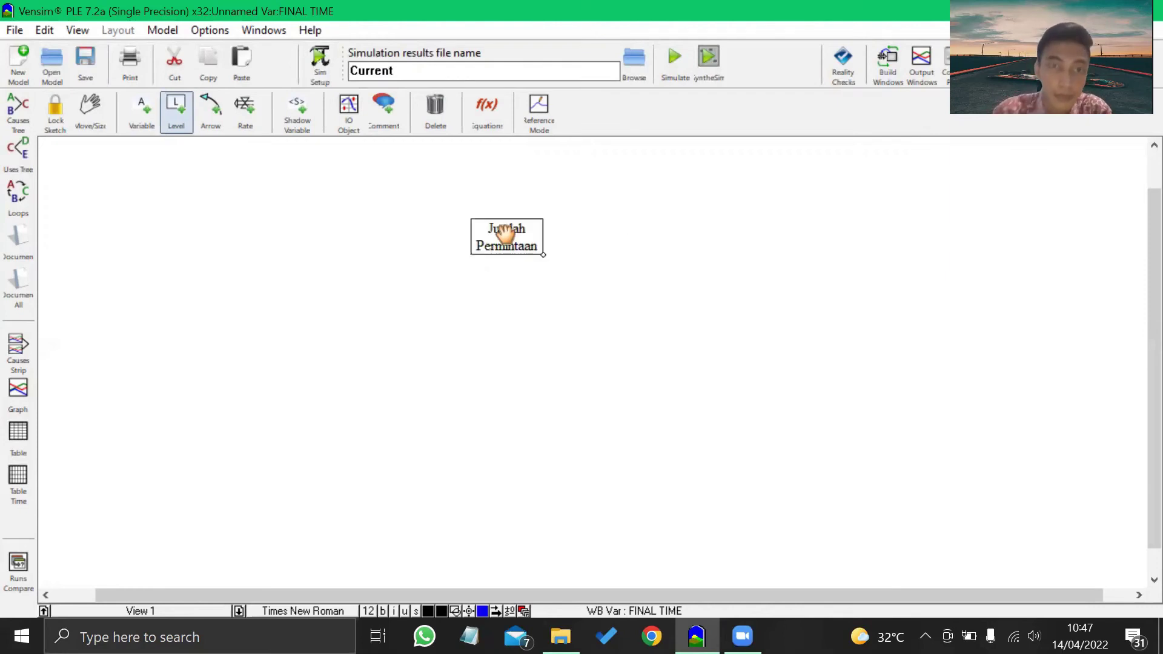
# Place a second level named Ketersediaan Bahan Baku Rokok below Jumlah Permintaan.
pyautogui.click(502, 375)
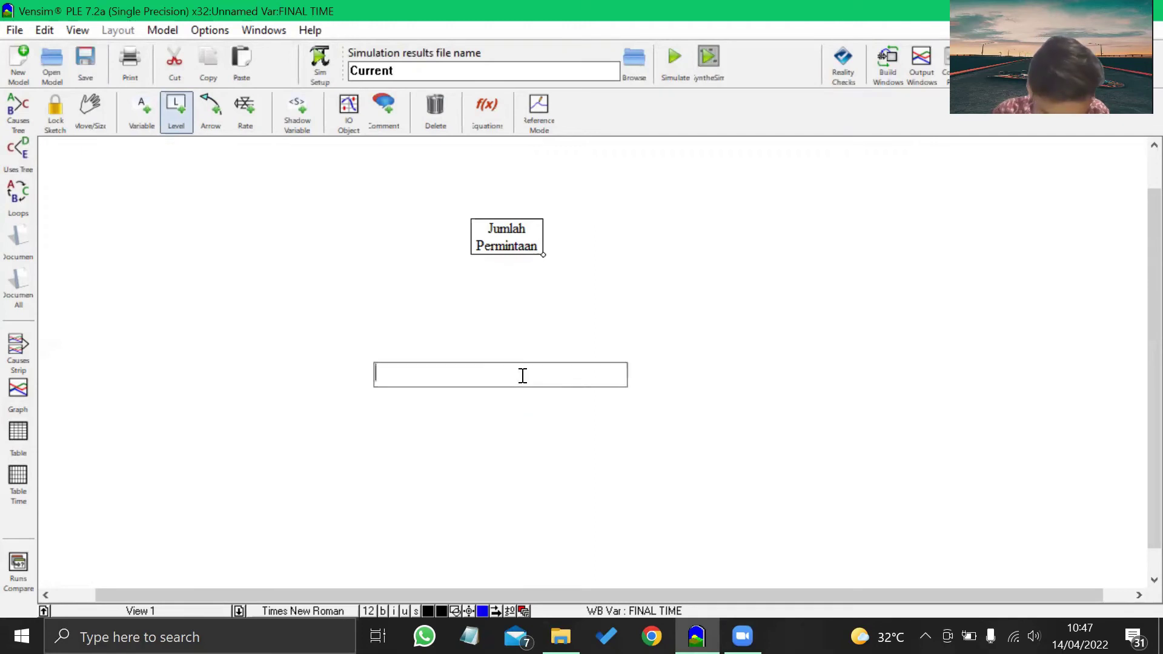
pyautogui.write('Ketersediaan Baha')
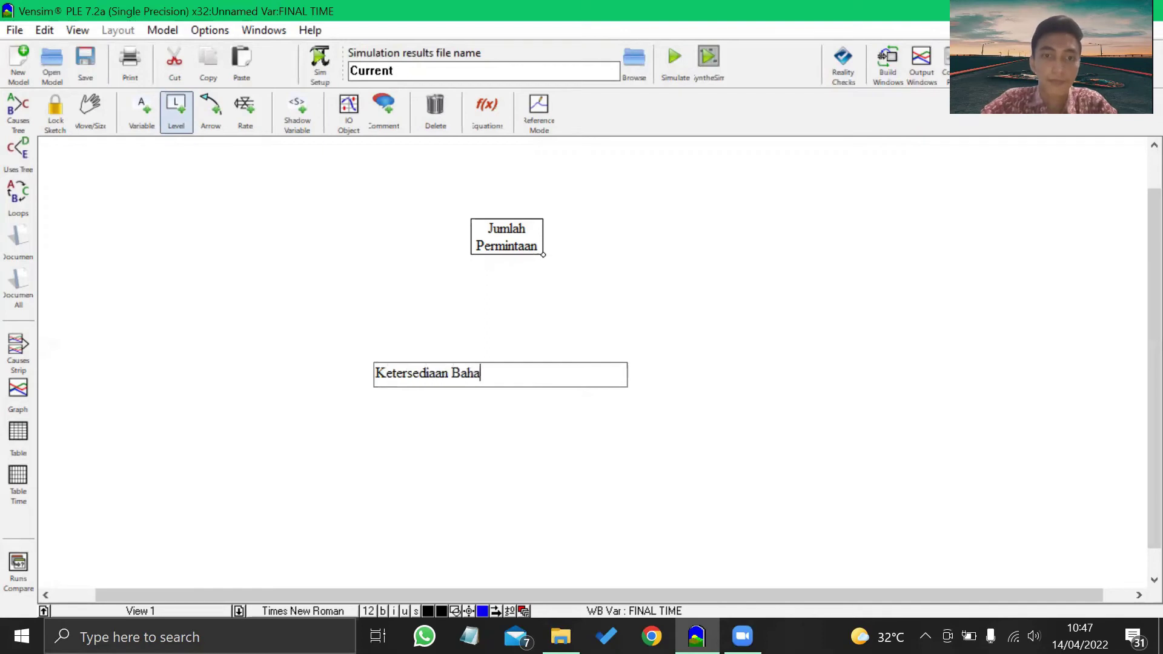
pyautogui.write('n Baku Rokok')
pyautogui.press('Return')
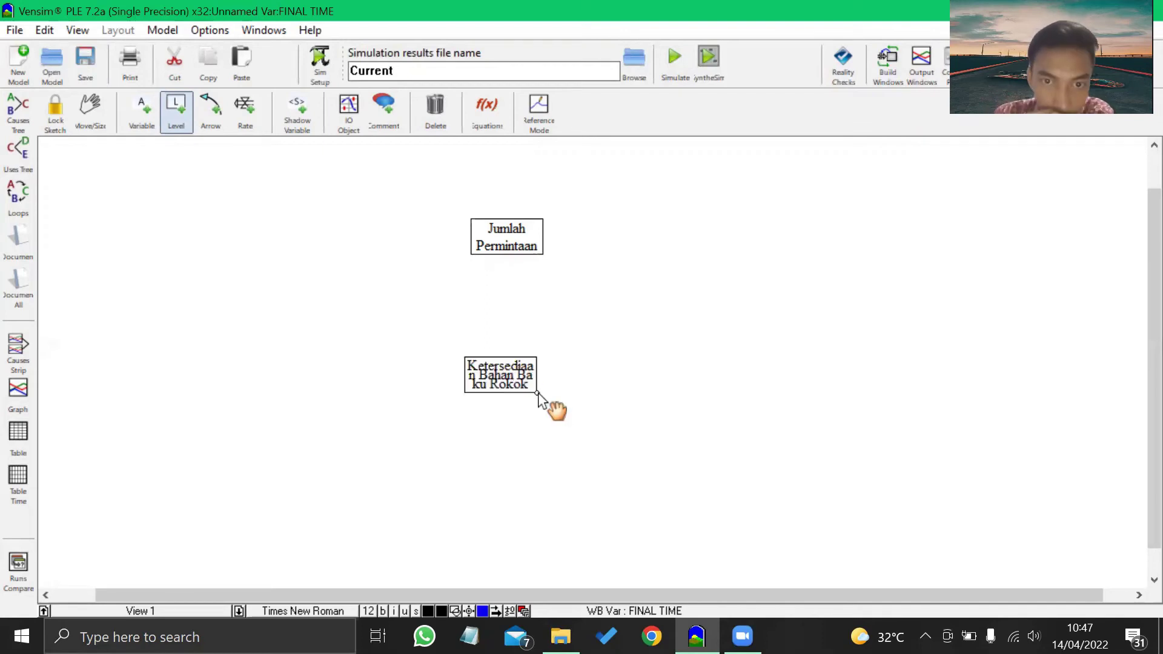
# Widen the Ketersediaan Bahan Baku Rokok and Jumlah Permintaan boxes so each name fits on one line.
pyautogui.click(88, 114)
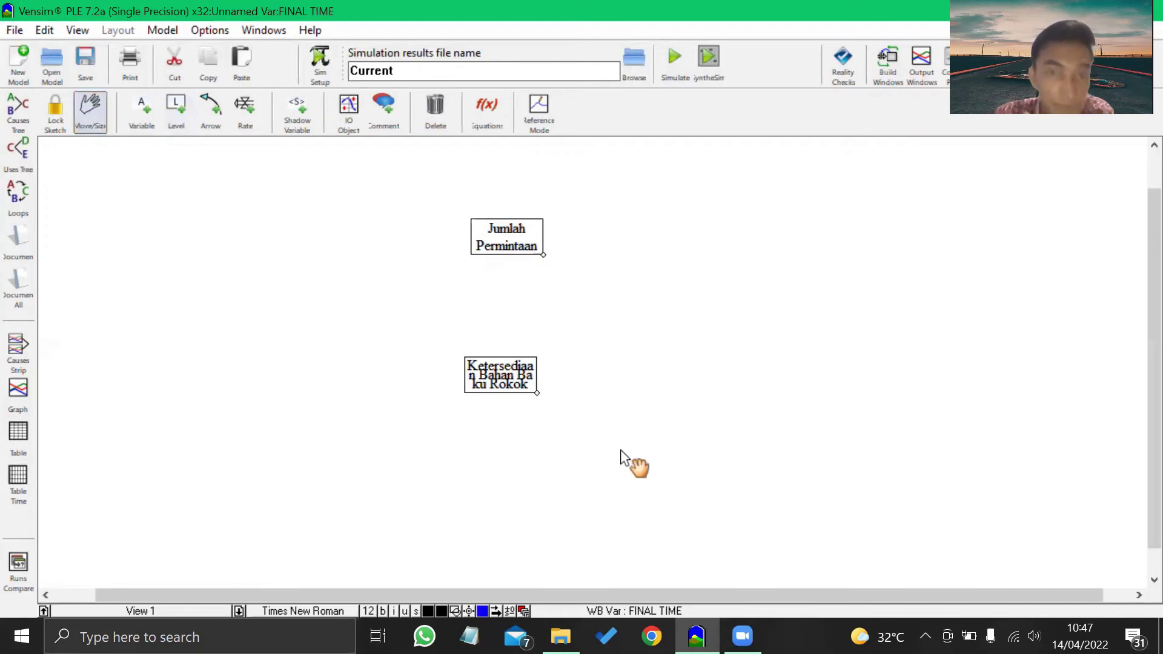
pyautogui.moveTo(536, 394); pyautogui.dragTo(602, 390)
pyautogui.moveTo(544, 255); pyautogui.dragTo(572, 250)
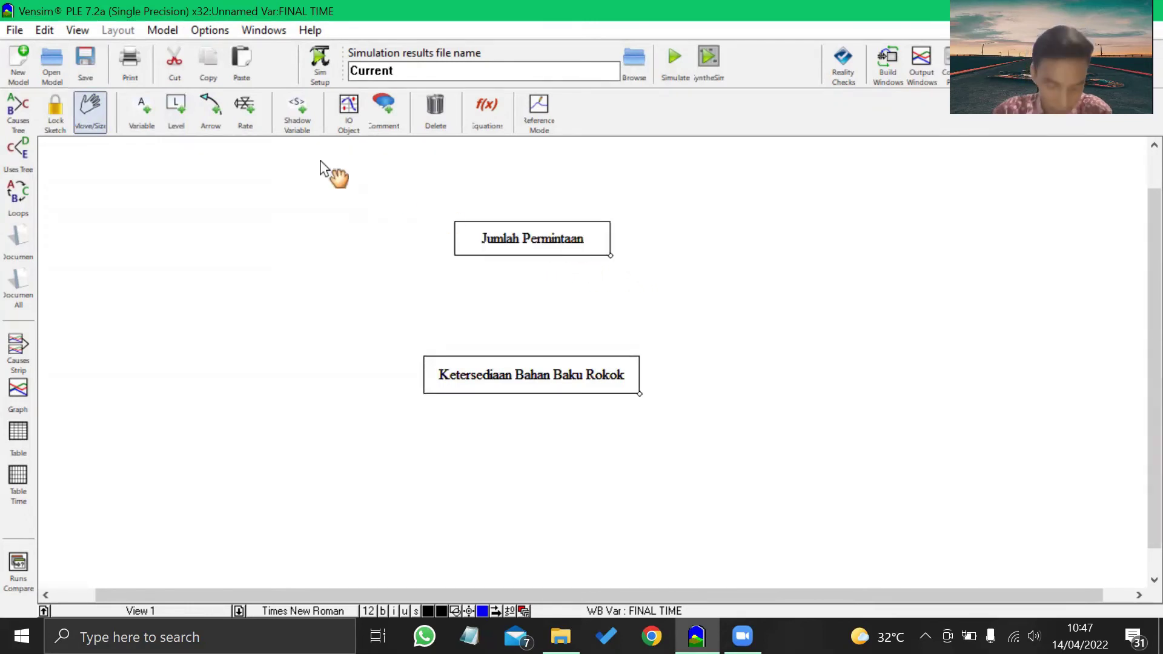
pyautogui.click(251, 122)
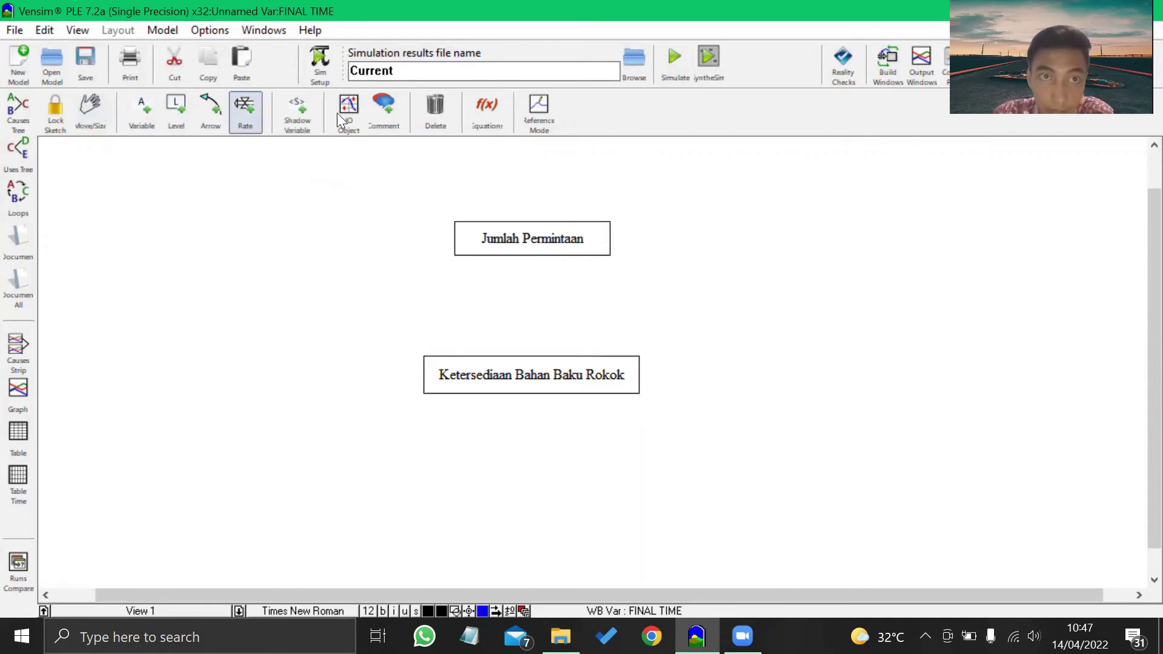
pyautogui.click(593, 240)
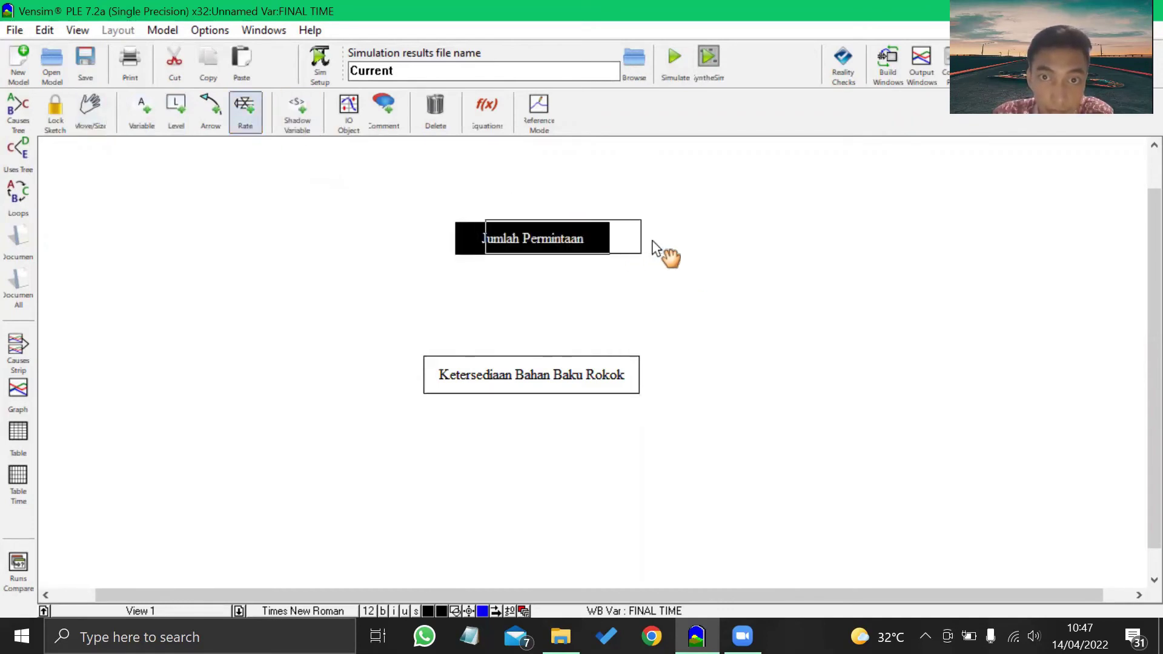
pyautogui.moveTo(600, 239); pyautogui.dragTo(599, 242)
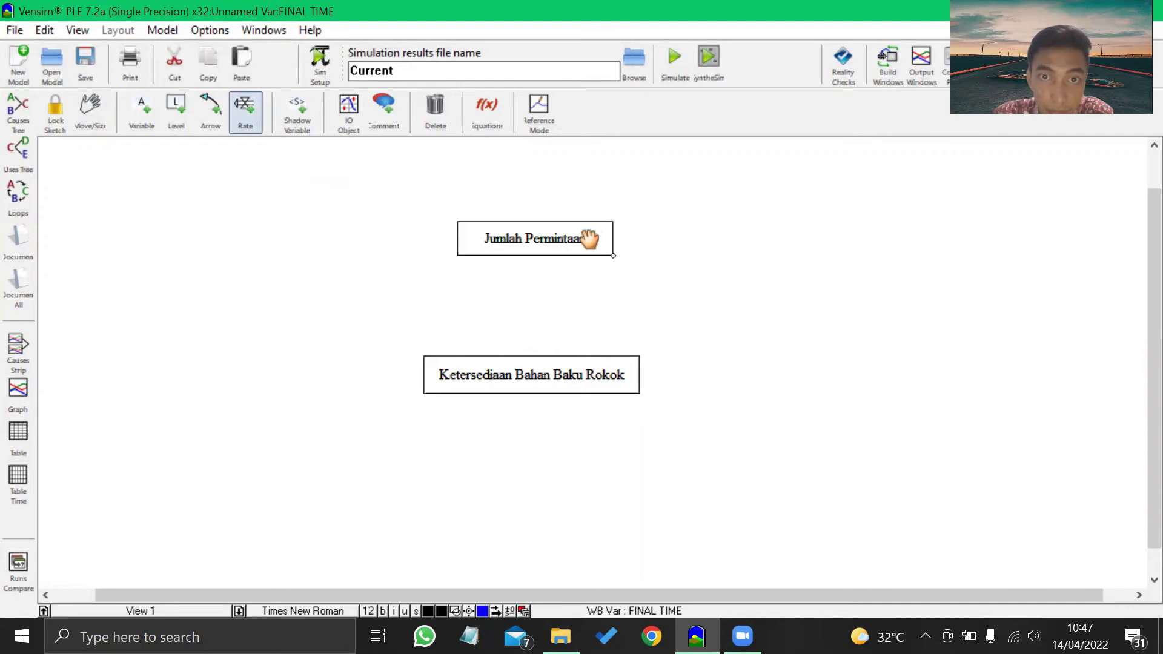
# Draw an outflow rate named Penurunan Permintaan from the Jumlah Permintaan level to a cloud on its right.
pyautogui.click(244, 110)
pyautogui.click(596, 238)
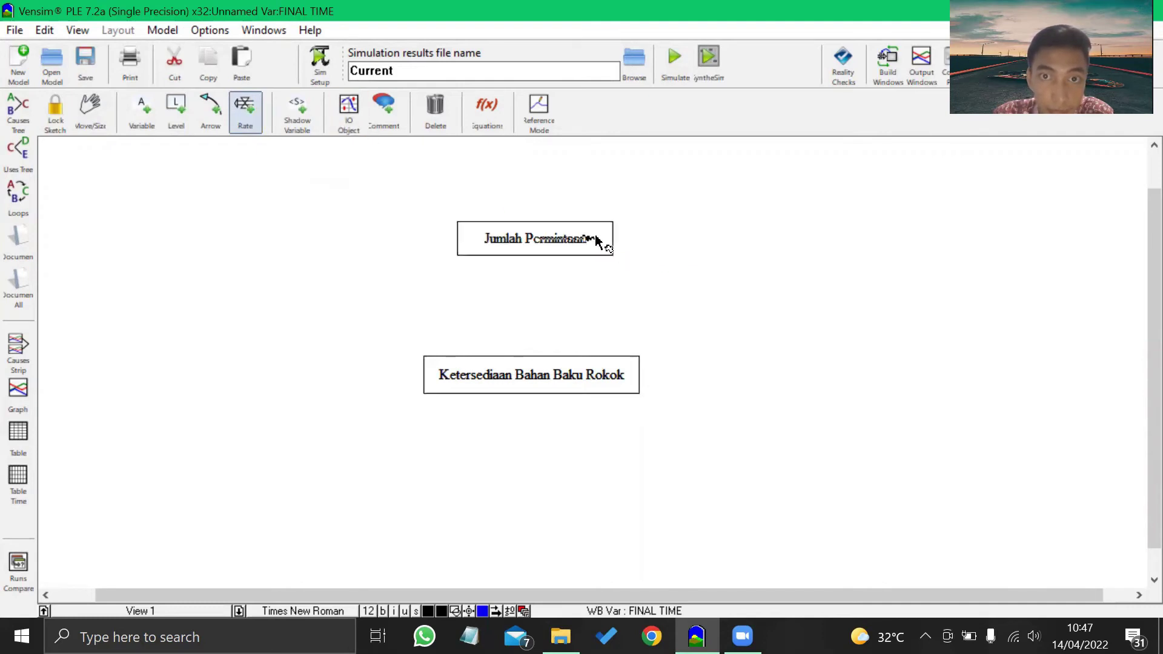
pyautogui.click(751, 240)
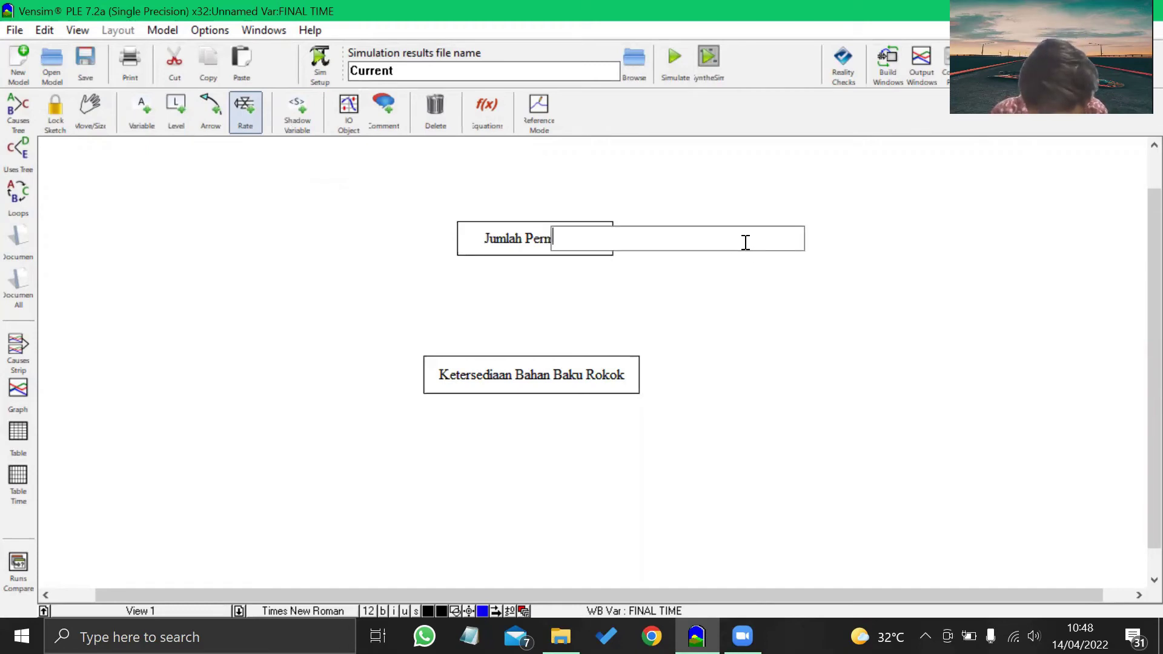
pyautogui.write('Per')
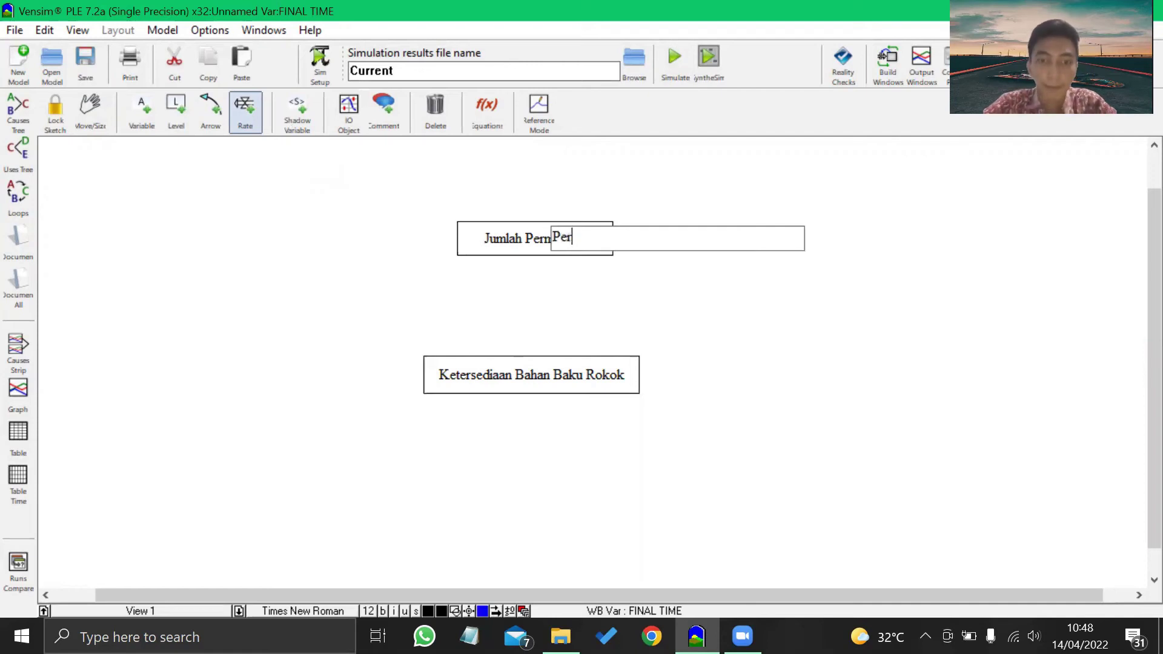
pyautogui.write('urunan')
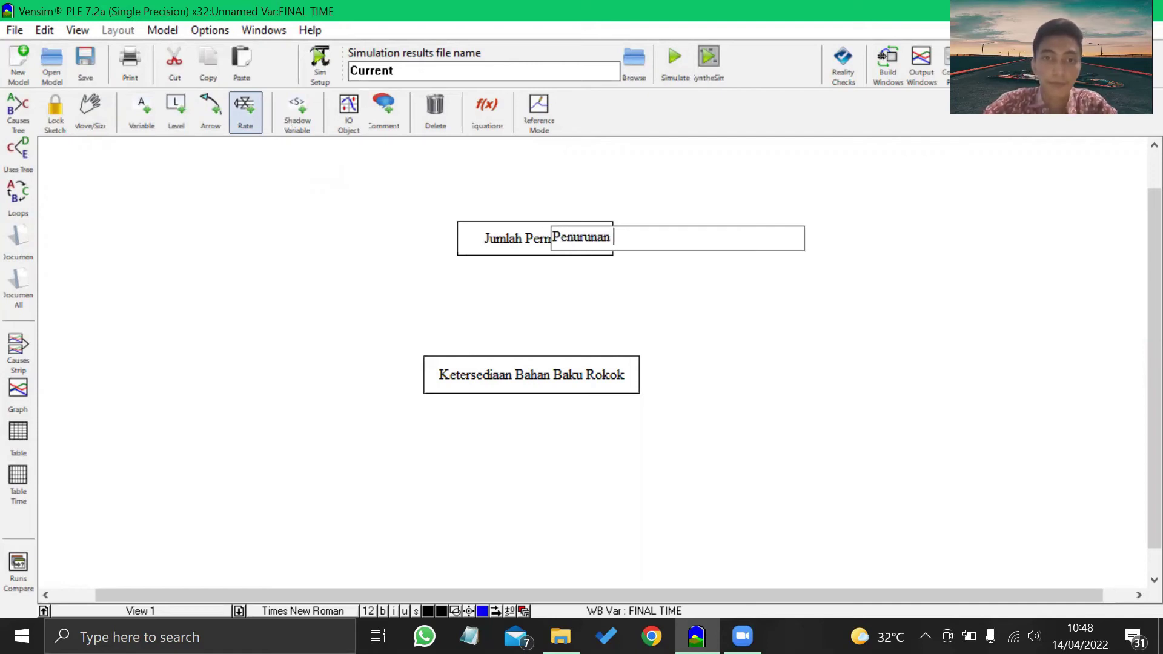
pyautogui.write(' Permintaa')
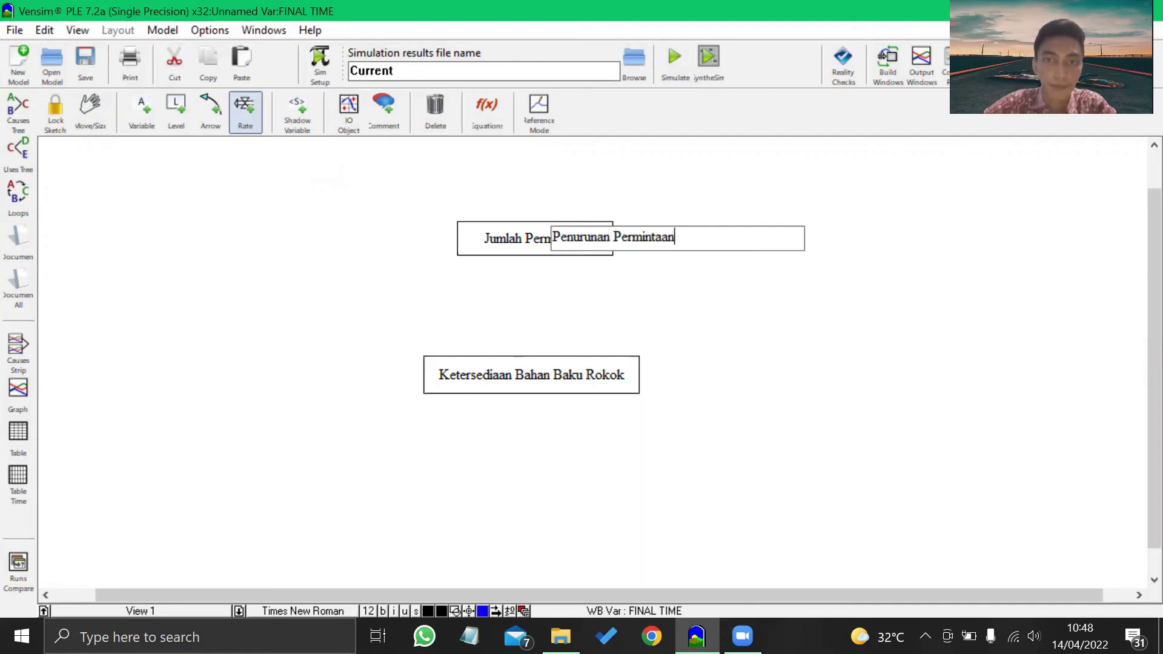
pyautogui.write('n')
pyautogui.press('Return')
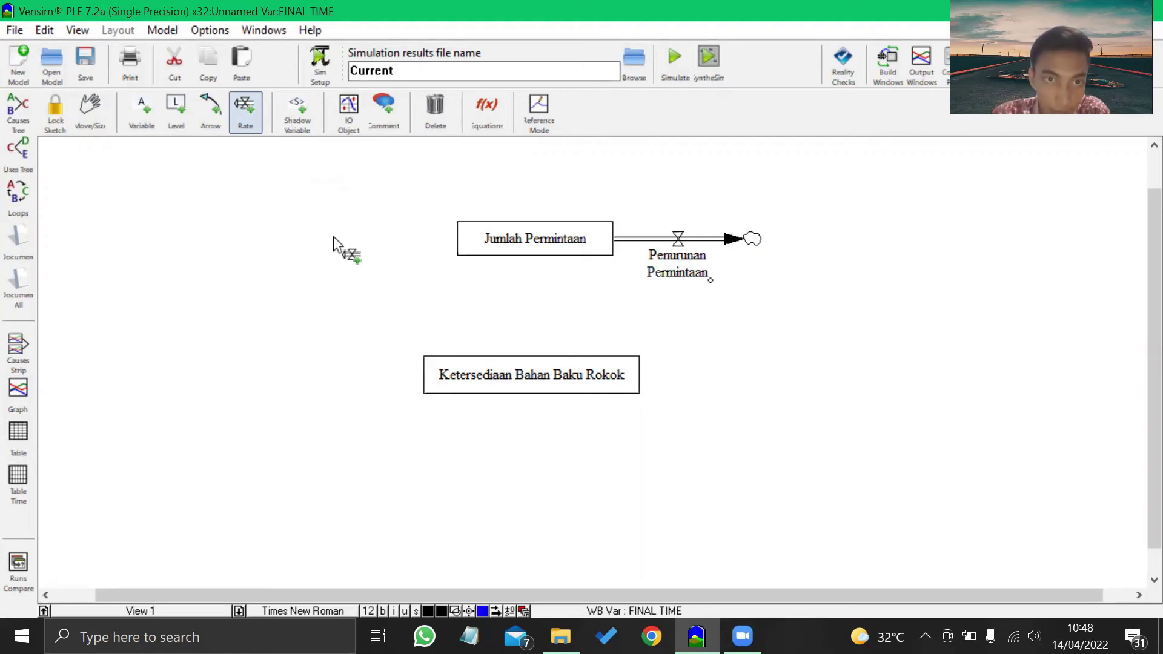
# Draw an inflow rate named Peningkatan Permintaan from a cloud on the left into the Jumlah Permintaan level.
pyautogui.click(322, 238)
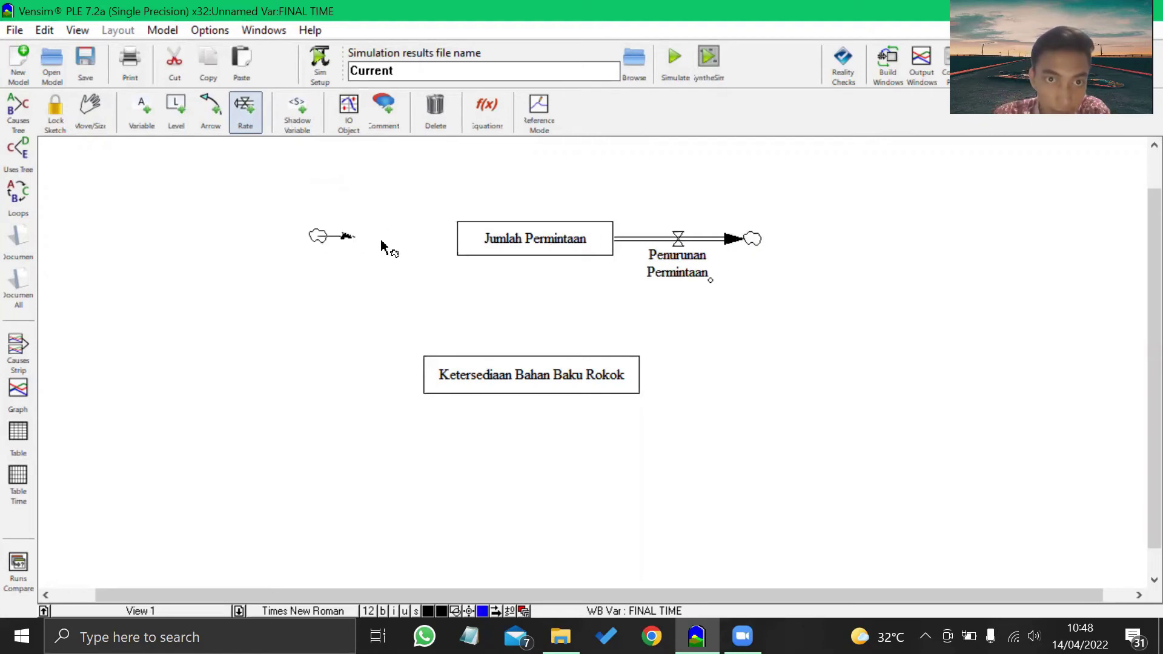
pyautogui.click(476, 238)
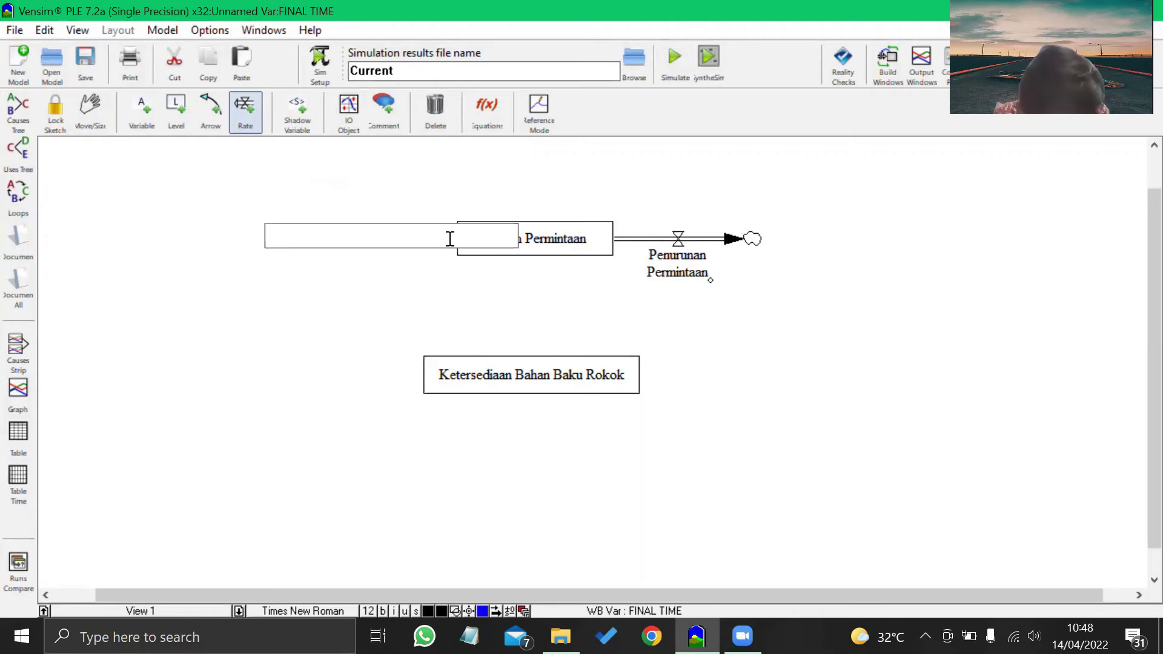
pyautogui.write('Pening')
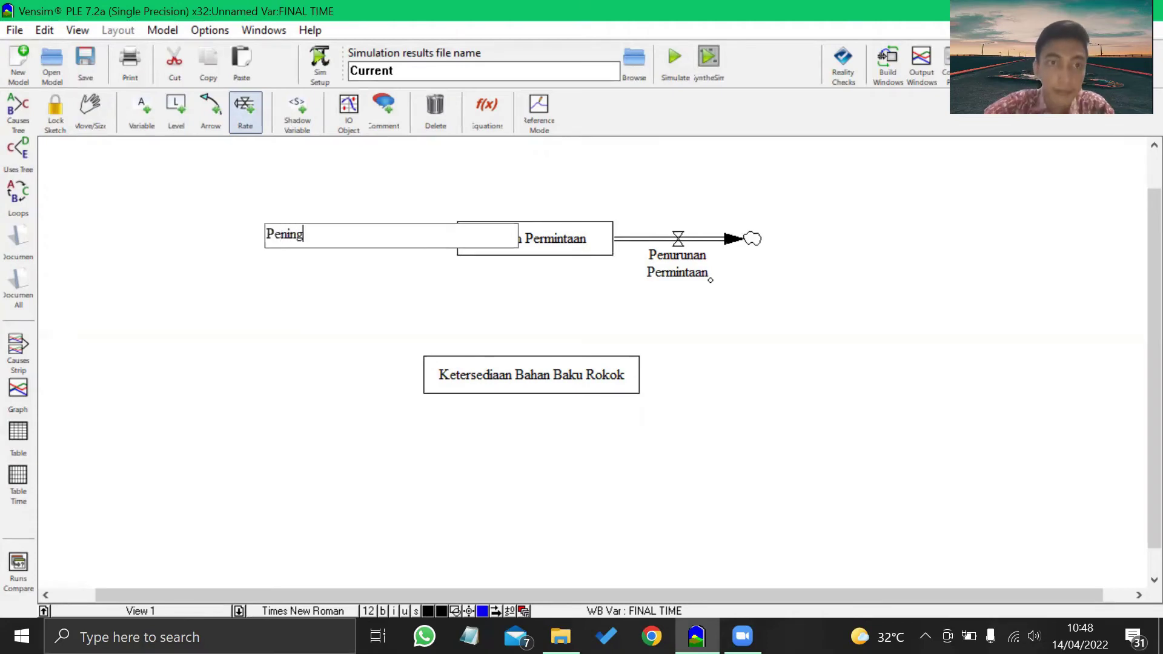
pyautogui.write('katan Permintaan')
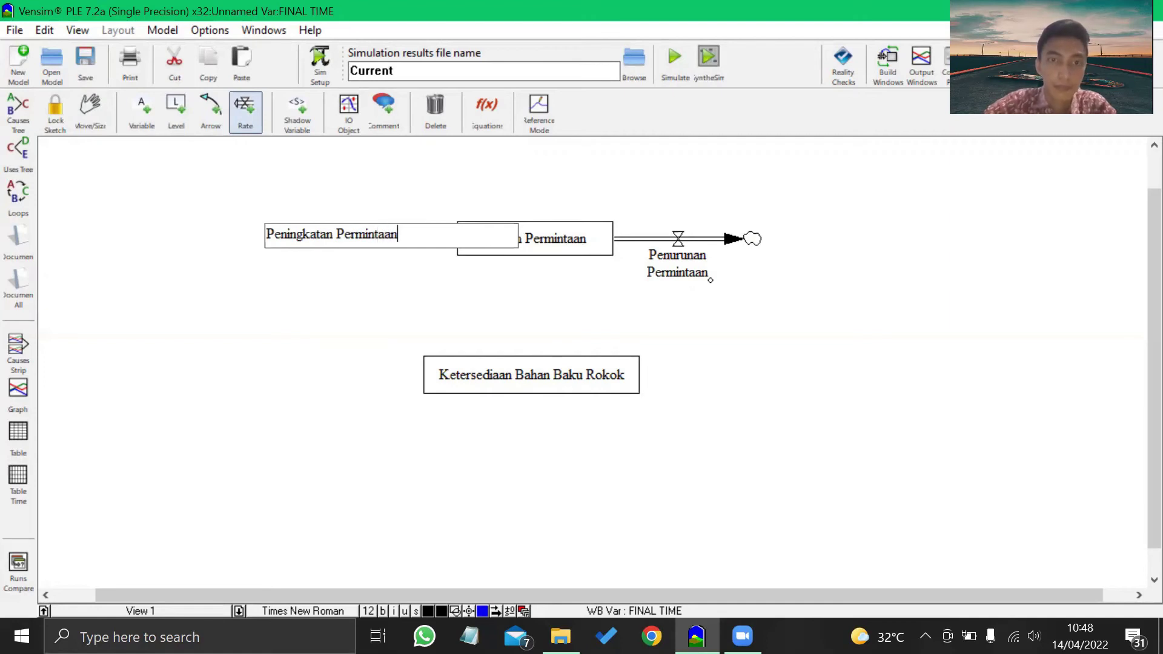
pyautogui.press('Return')
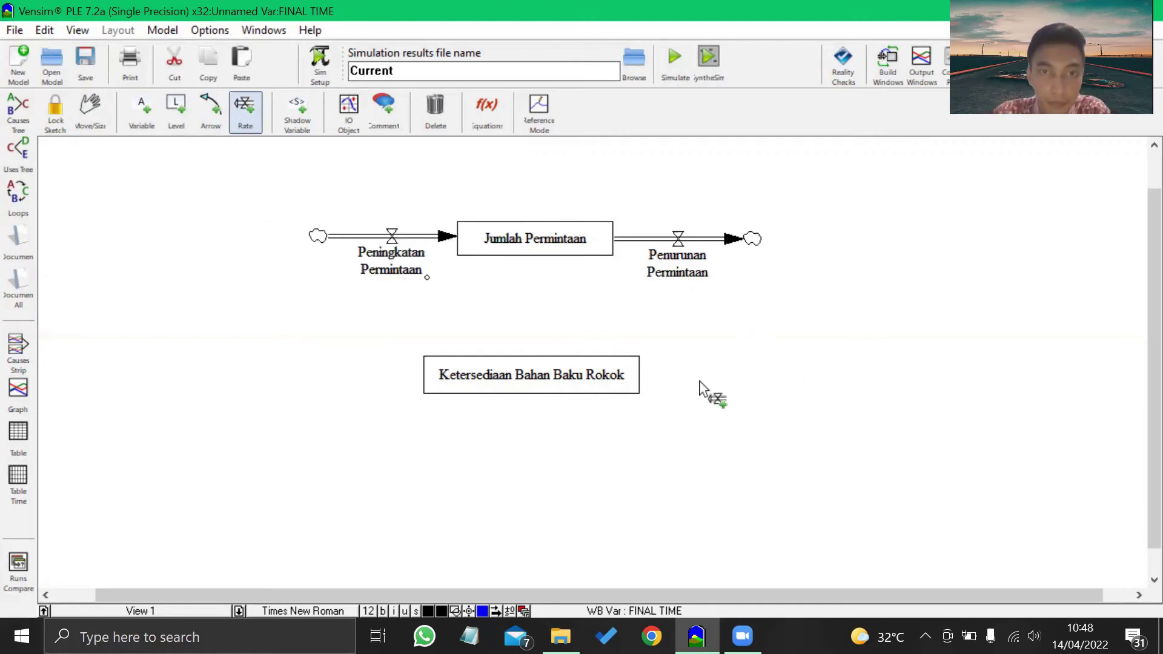
# Draw an outflow rate named Daerah Gagal Panen from the Ketersediaan Bahan Baku Rokok level to a cloud on its right.
pyautogui.click(628, 377)
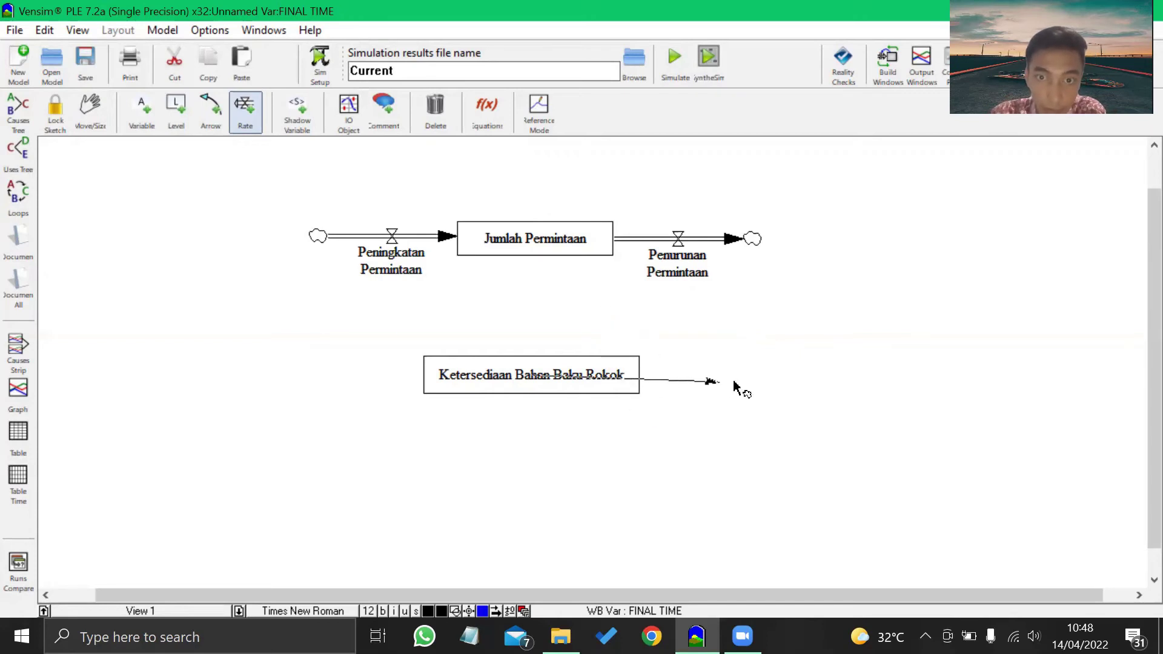
pyautogui.click(772, 377)
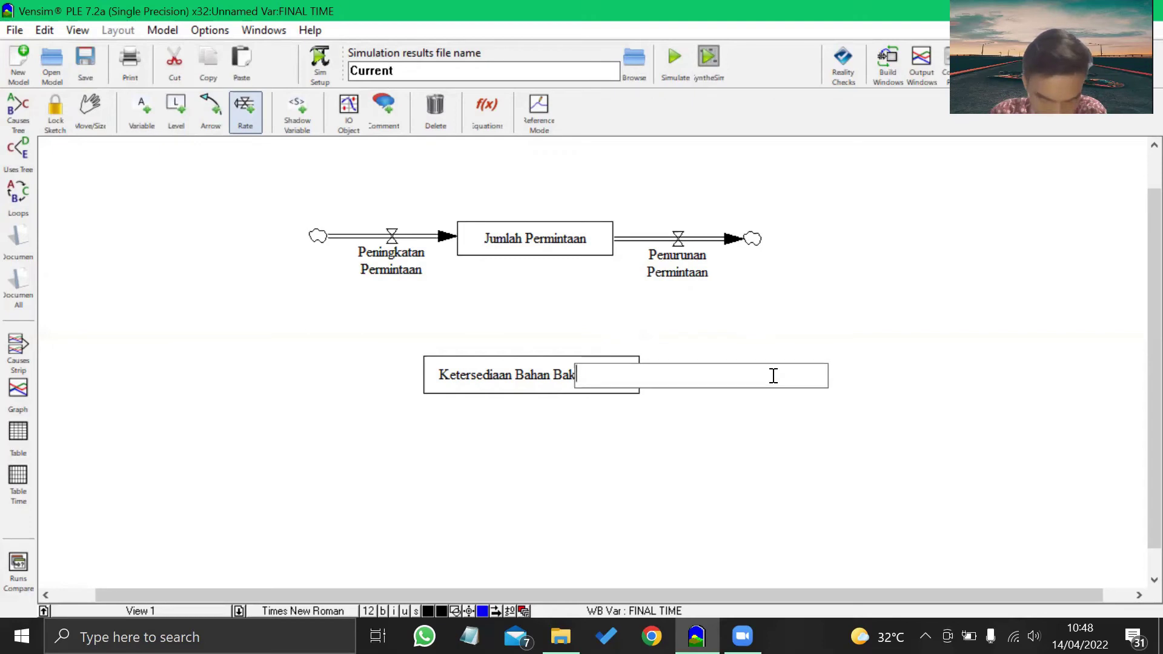
pyautogui.write('Daerah Gagal Panen')
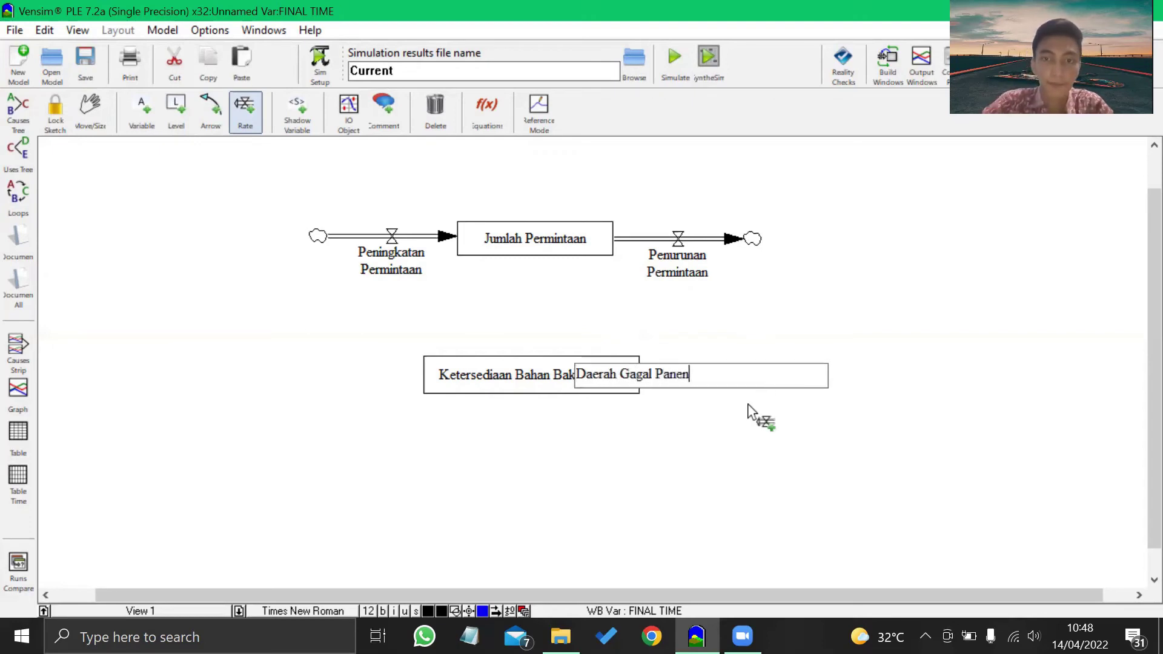
pyautogui.press('Return')
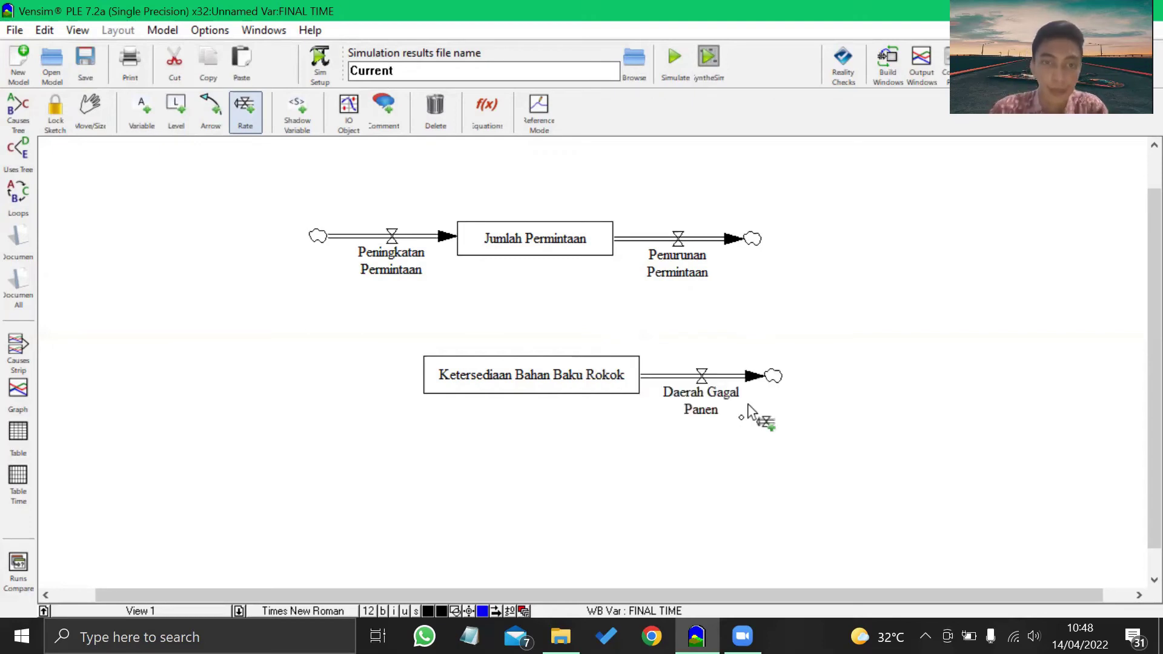
# Draw an inflow rate named Hasil Panen from a cloud on the left into the Ketersediaan Bahan Baku Rokok level.
pyautogui.click(290, 384)
pyautogui.click(432, 380)
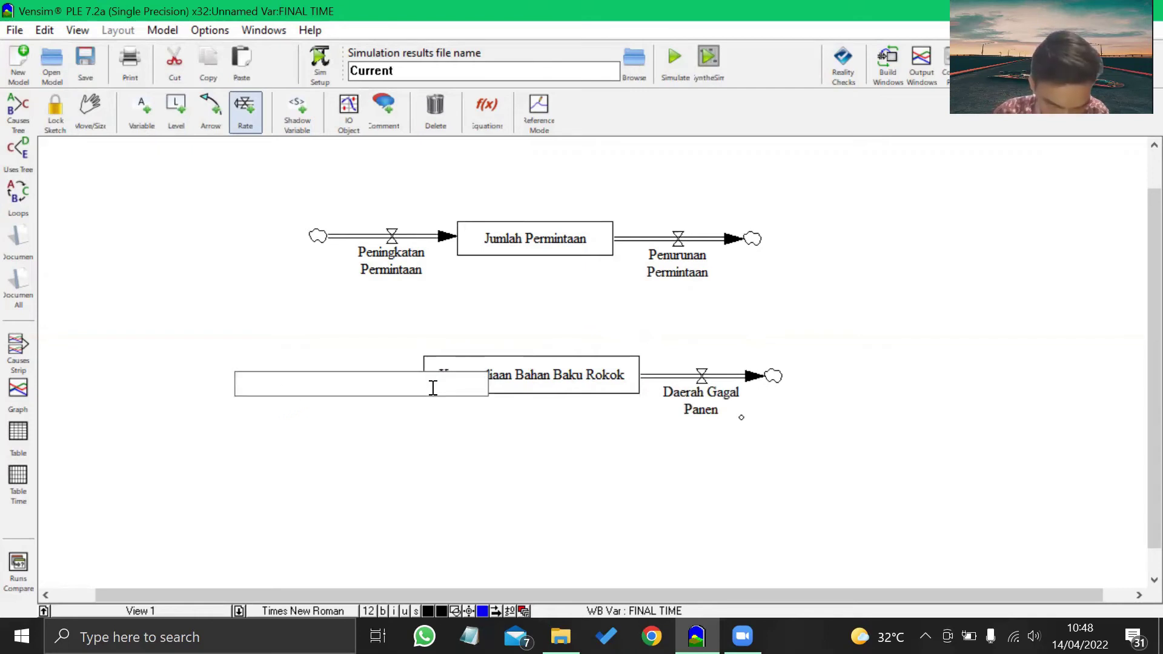
pyautogui.write('Hasil Panen')
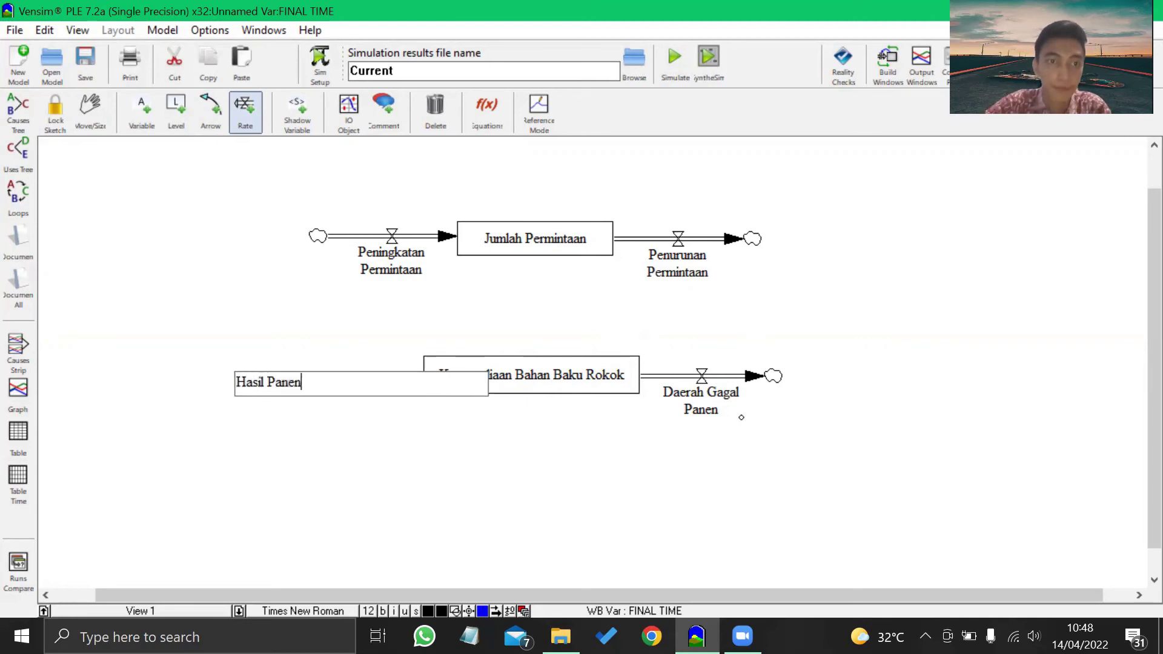
pyautogui.press('Return')
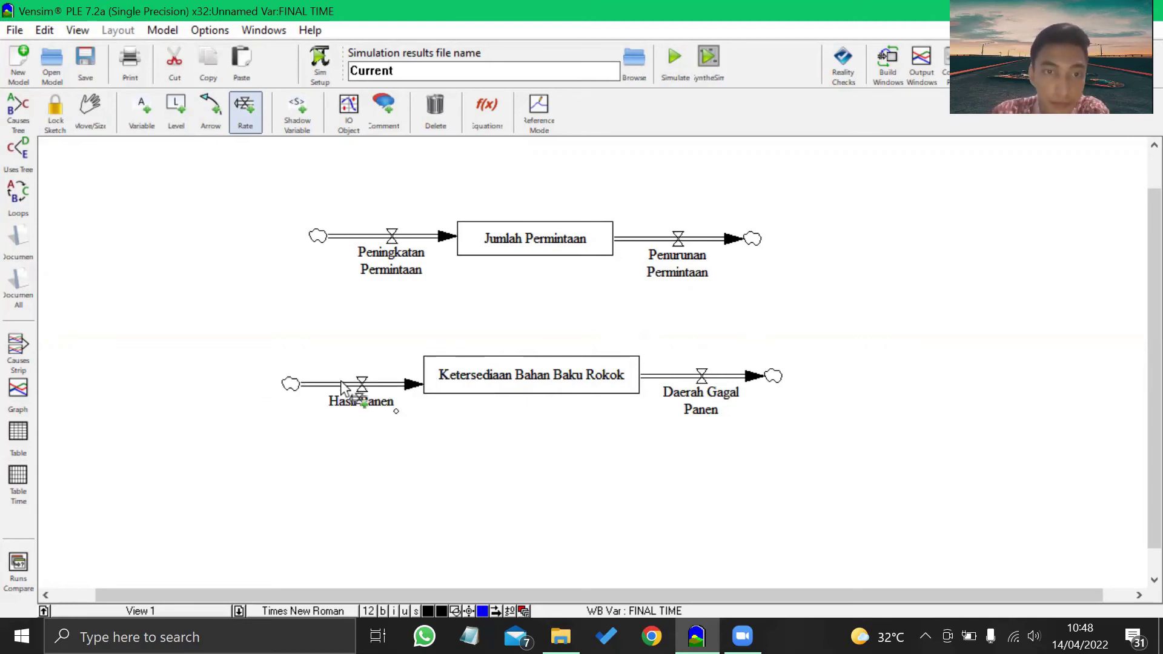
# Add a variable named Persentase Peningkatan to the upper left of the Peningkatan Permintaan rate.
pyautogui.click(90, 112)
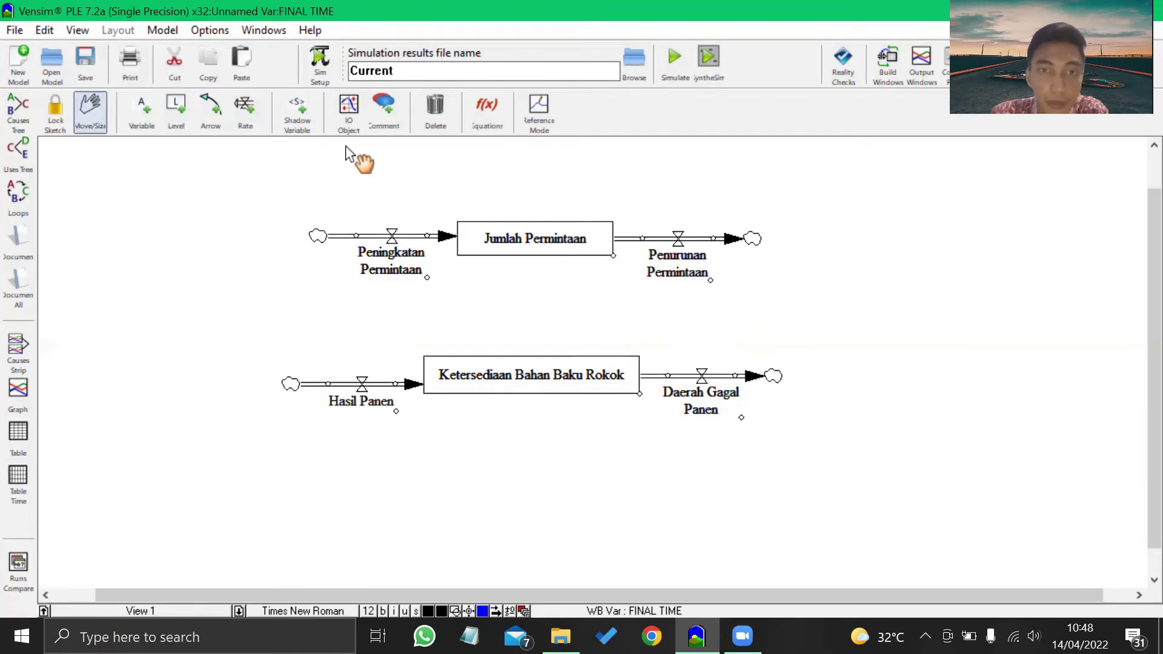
pyautogui.click(143, 111)
pyautogui.click(1122, 491)
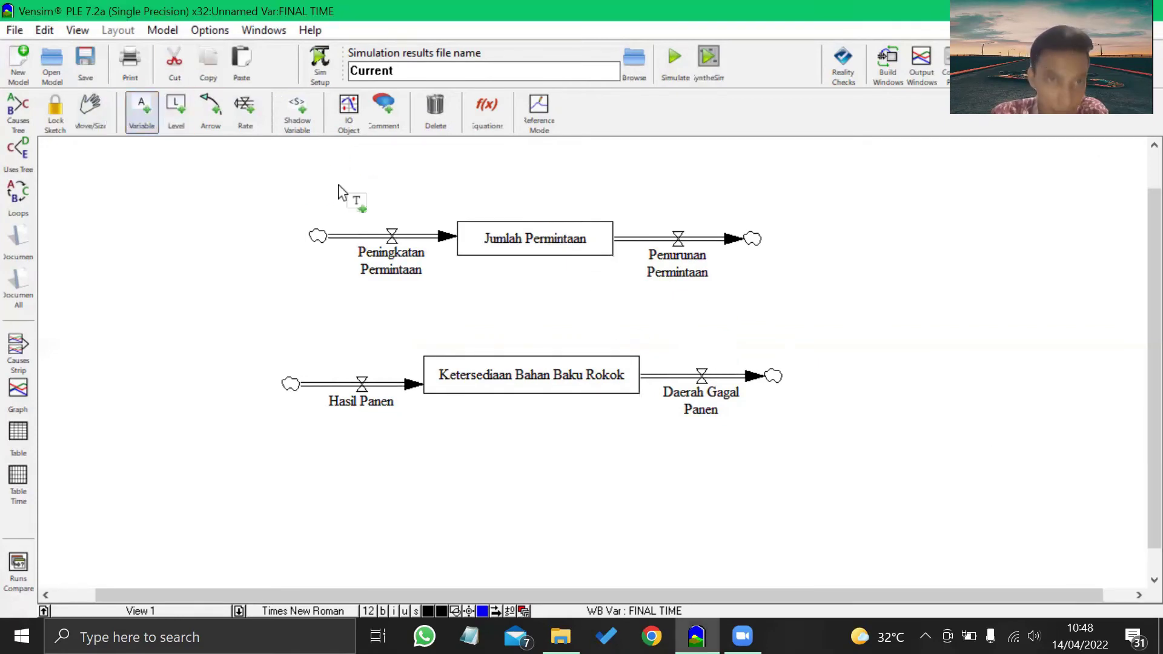
pyautogui.click(285, 161)
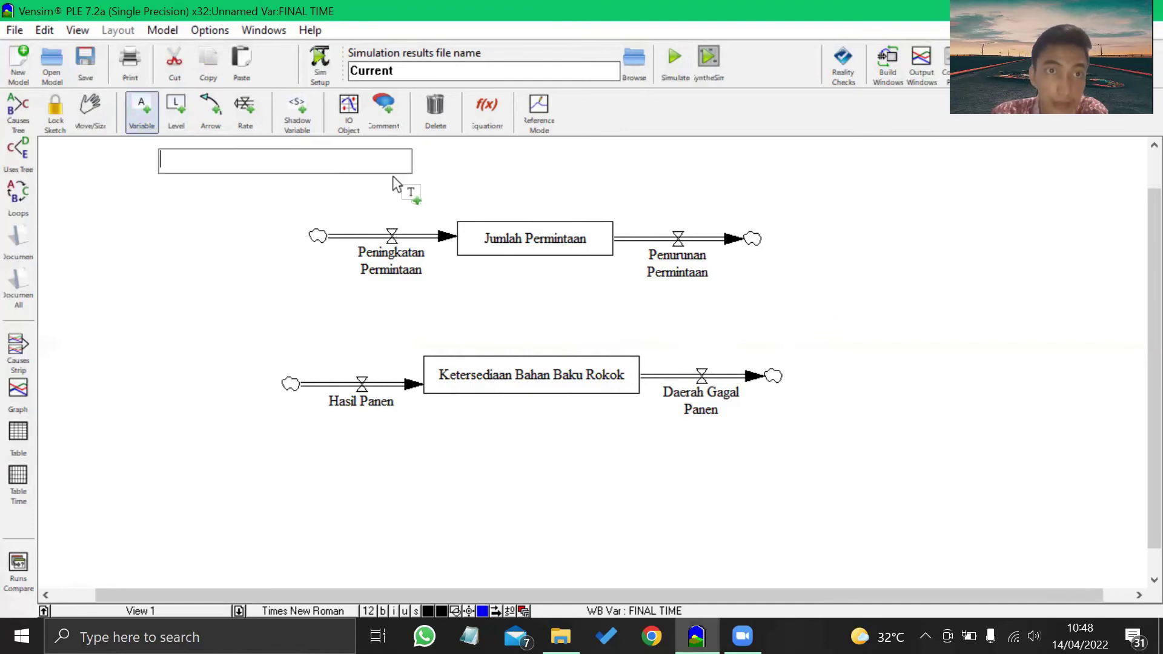
pyautogui.write('Peningka')
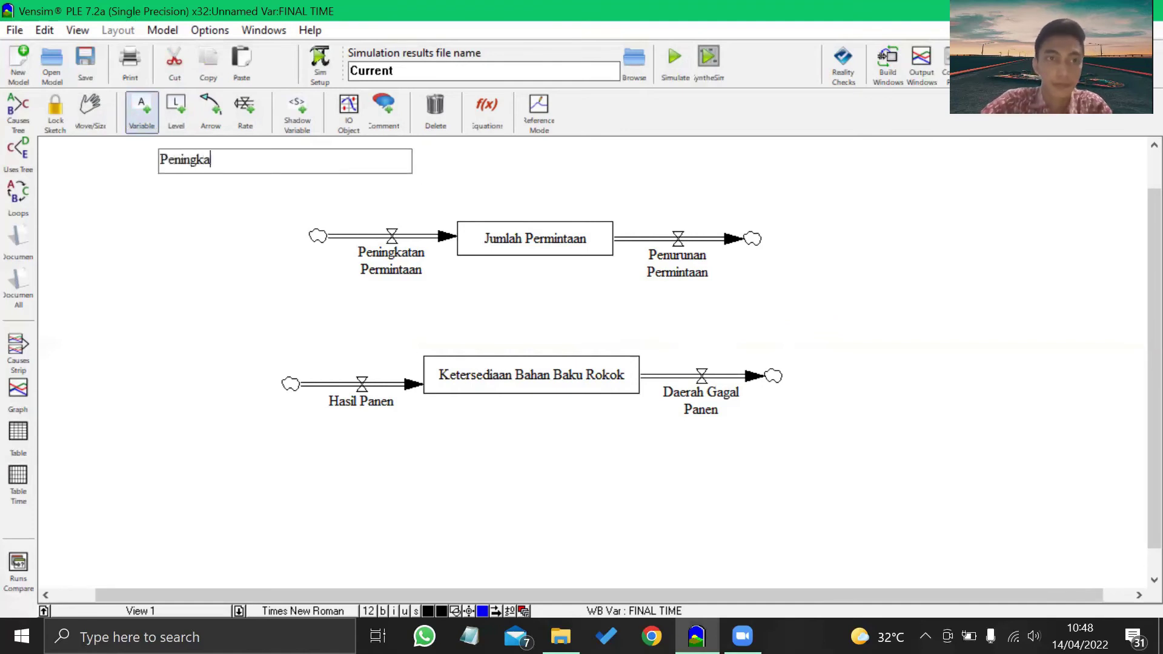
pyautogui.write('tan Persentase')
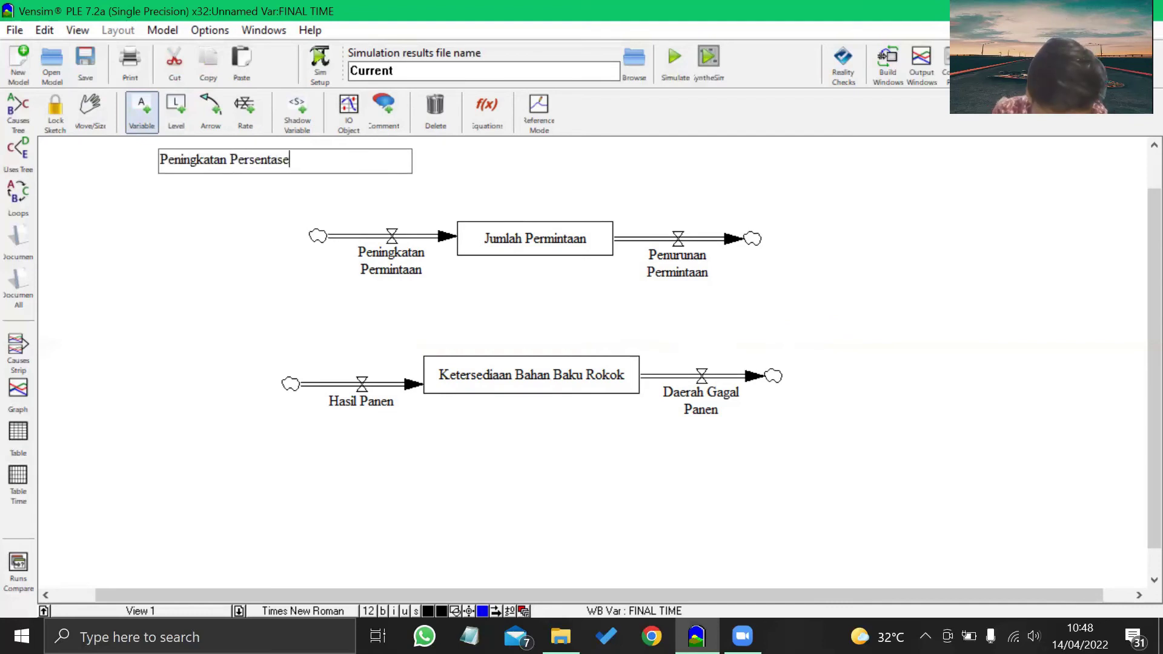
pyautogui.press('BackSpace')
pyautogui.press('BackSpace')
pyautogui.press('BackSpace')
pyautogui.press('BackSpace')
pyautogui.press('BackSpace')
pyautogui.press('BackSpace')
pyautogui.press('BackSpace')
pyautogui.press('BackSpace')
pyautogui.press('BackSpace')
pyautogui.press('BackSpace')
pyautogui.press('BackSpace')
pyautogui.press('BackSpace')
pyautogui.press('BackSpace')
pyautogui.press('BackSpace')
pyautogui.press('BackSpace')
pyautogui.press('BackSpace')
pyautogui.press('BackSpace')
pyautogui.press('BackSpace')
pyautogui.press('BackSpace')
pyautogui.press('BackSpace')
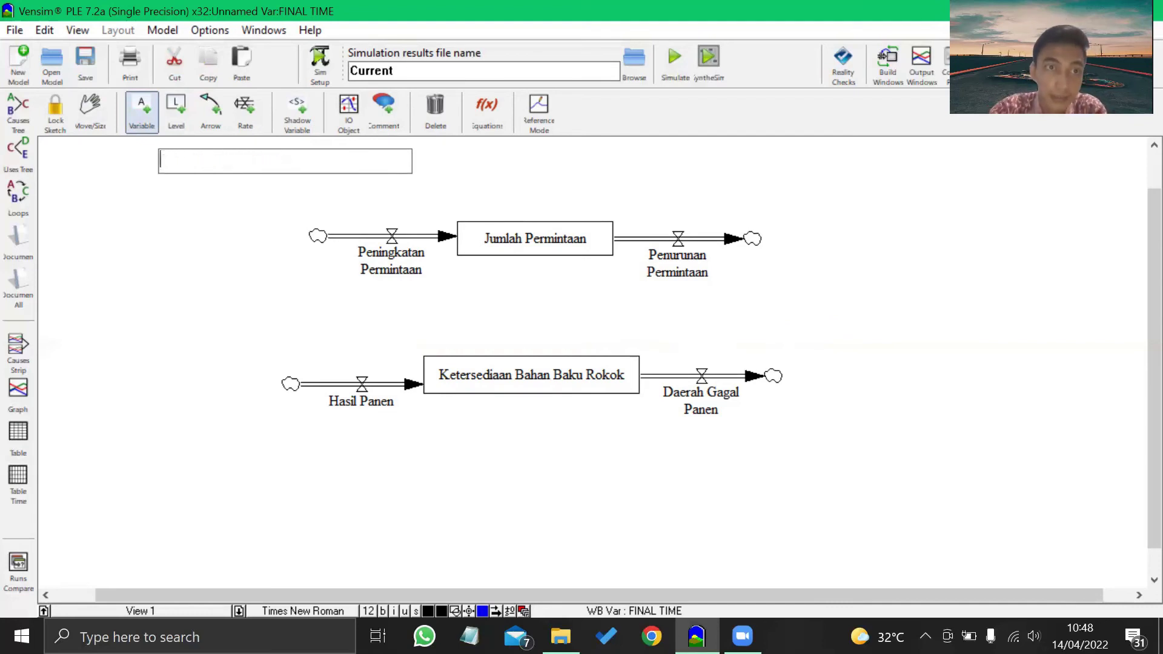
pyautogui.write('Persen')
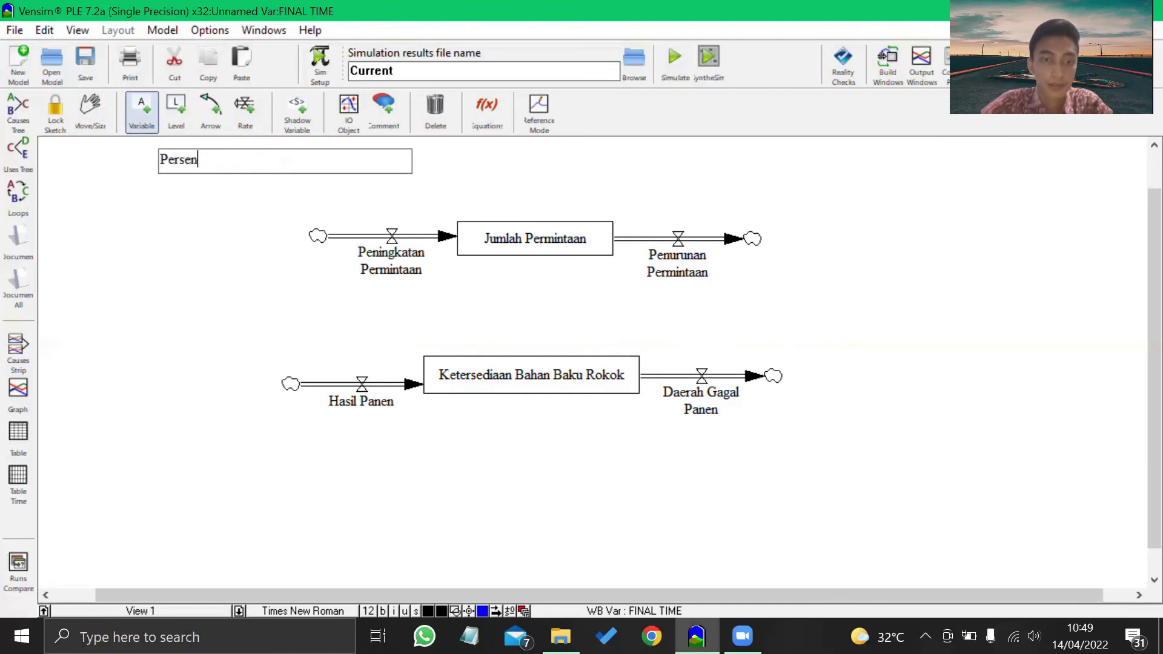
pyautogui.write('tase Penin')
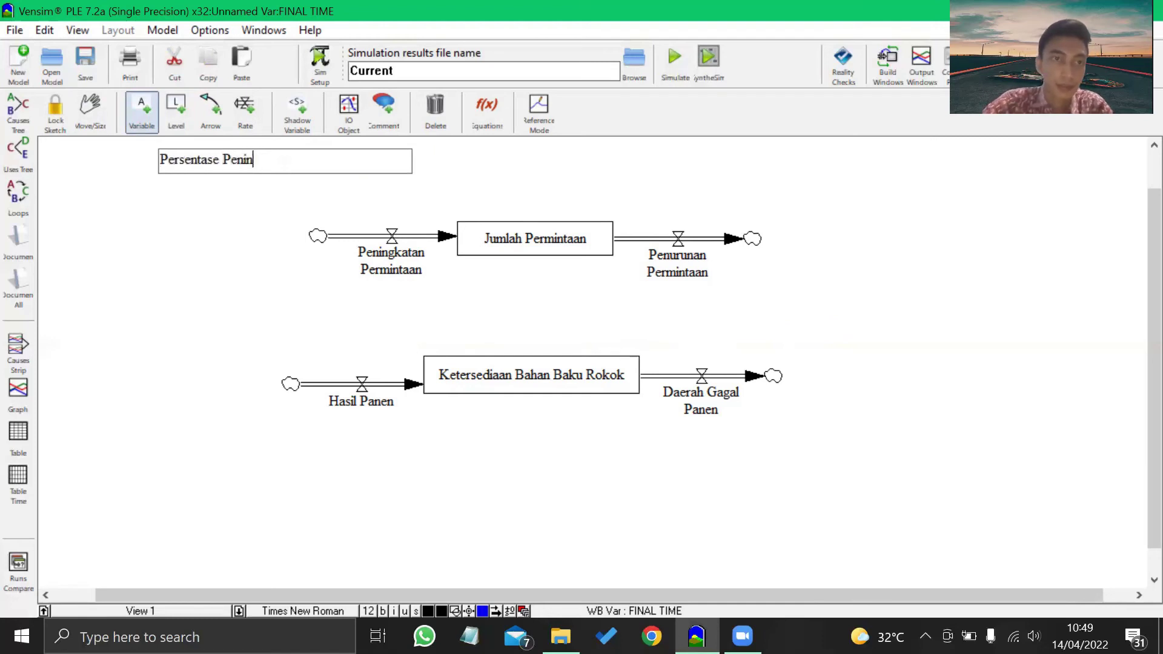
pyautogui.write('gkatan')
pyautogui.press('Return')
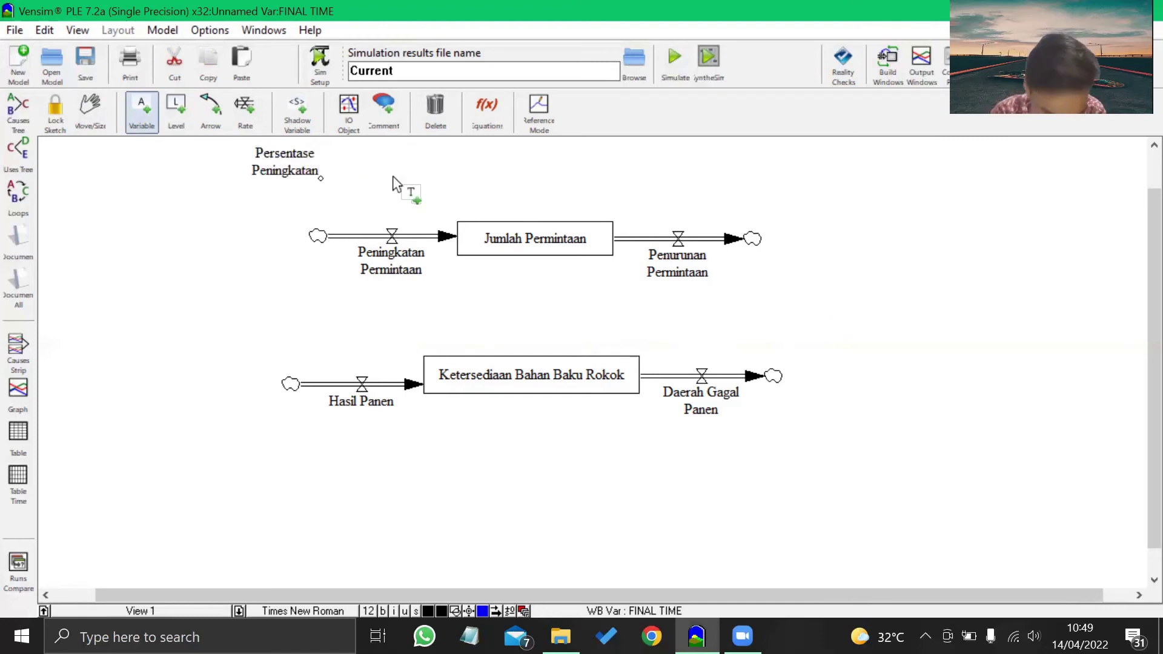
# Add a variable named Persentase Penurunan above the Penurunan Permintaan rate.
pyautogui.click(698, 165)
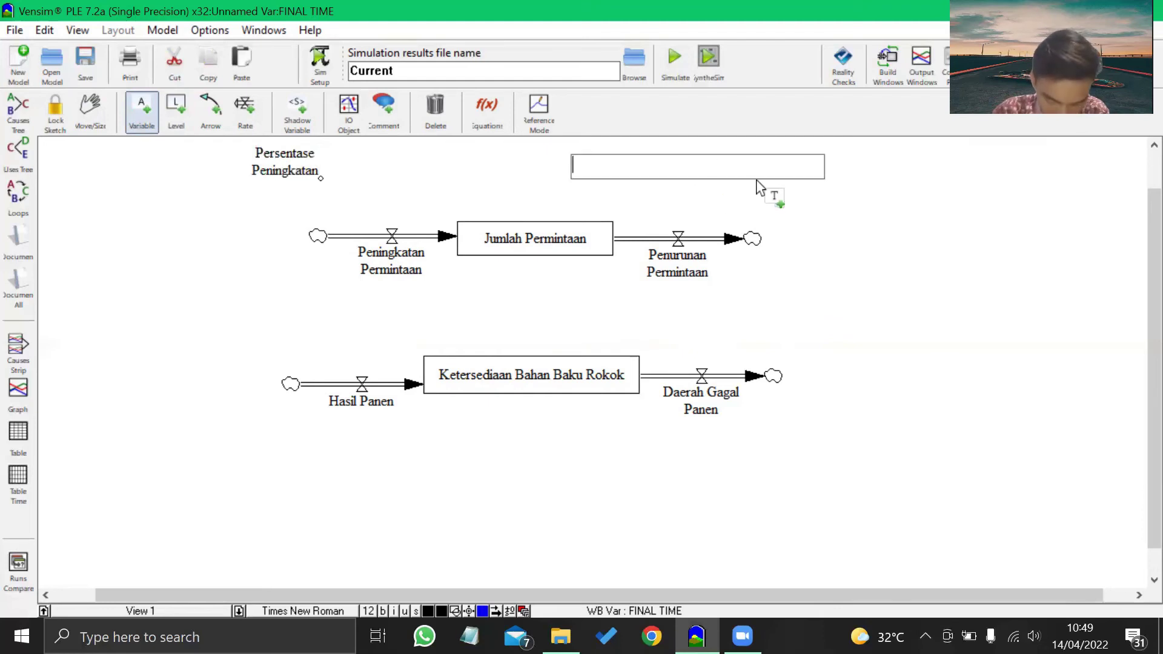
pyautogui.write('Persen')
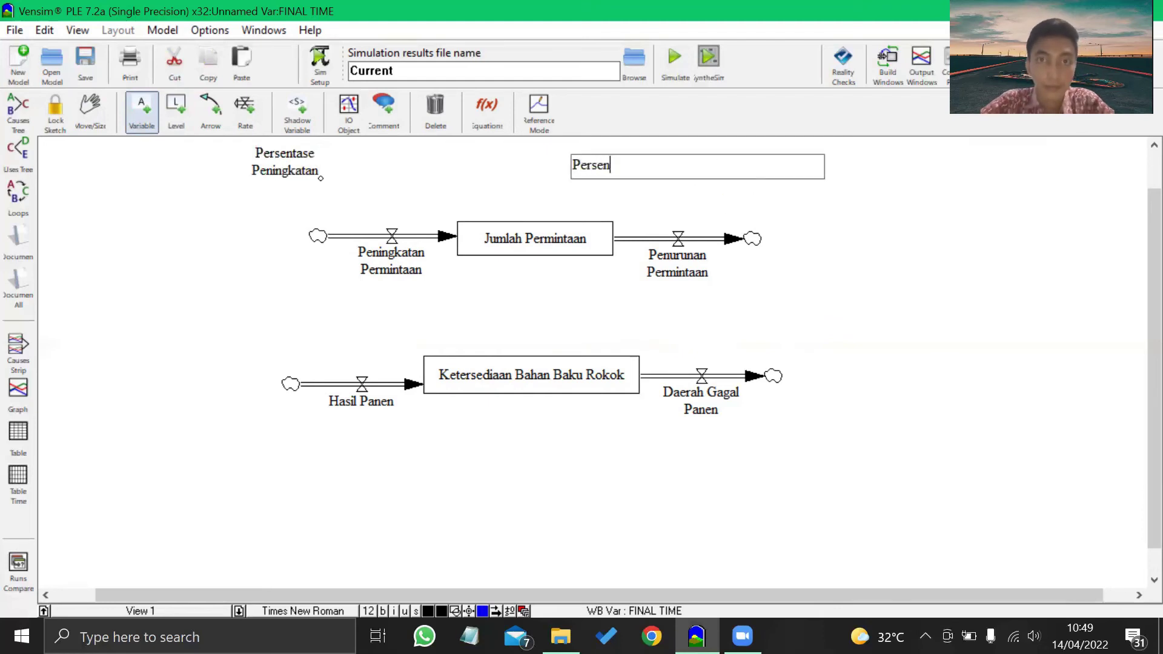
pyautogui.write('tase Pen')
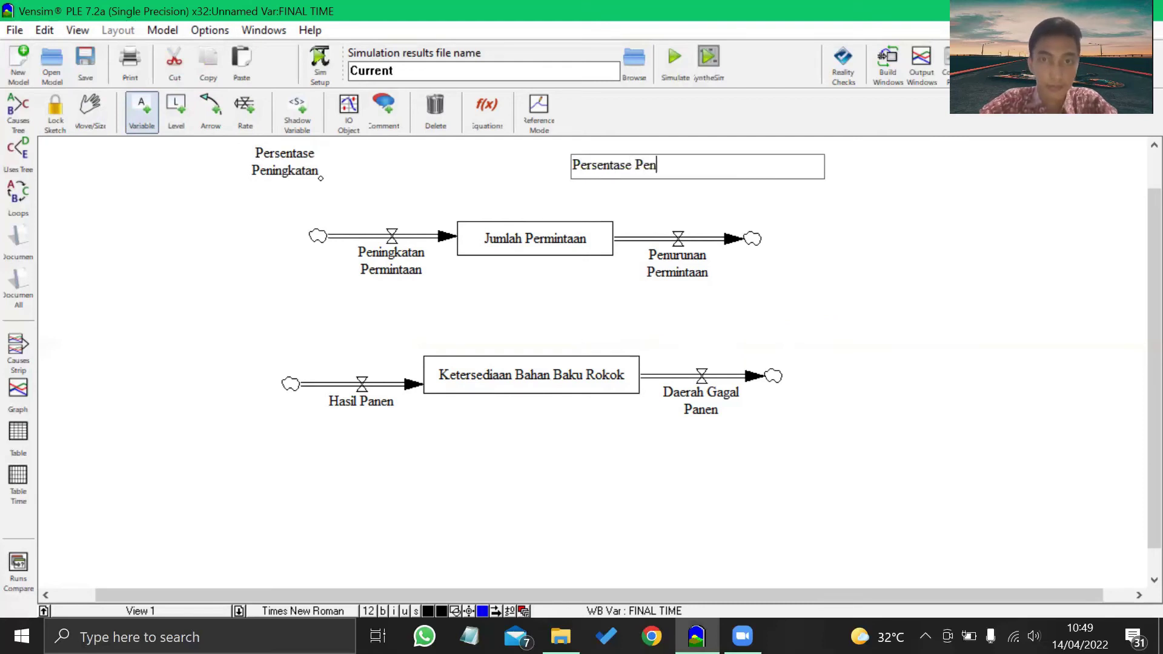
pyautogui.write('urunan')
pyautogui.press('Return')
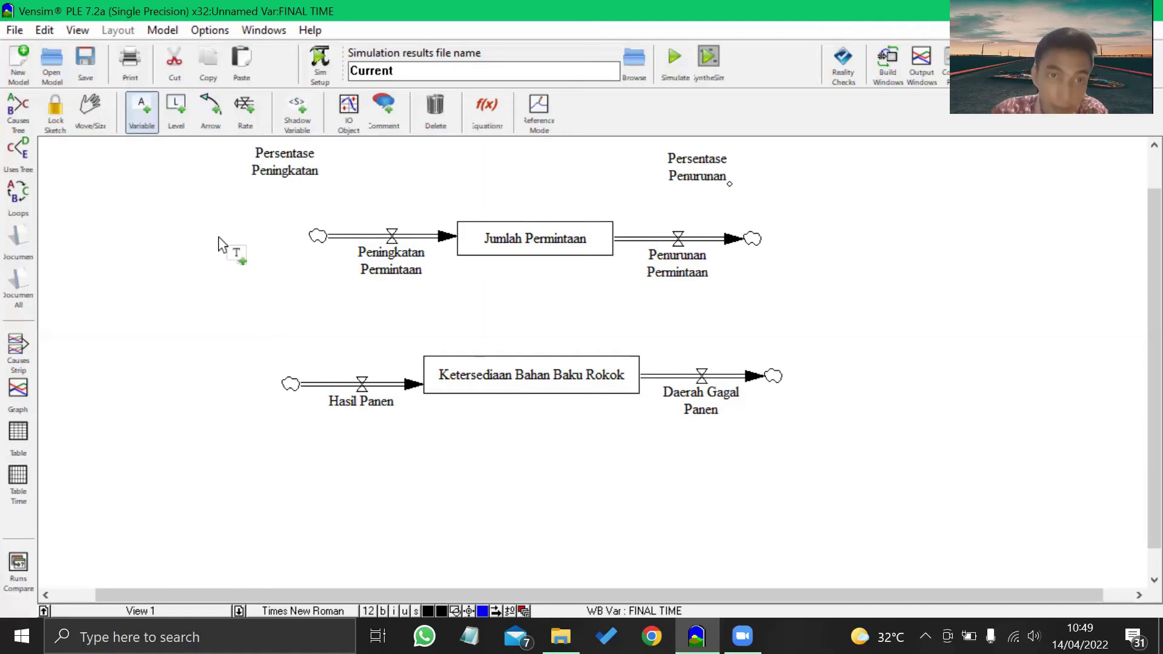
# Add the variables Luas Lahan and, below it, Kesuburan Tanah to the left of the Hasil Panen inflow.
pyautogui.click(177, 342)
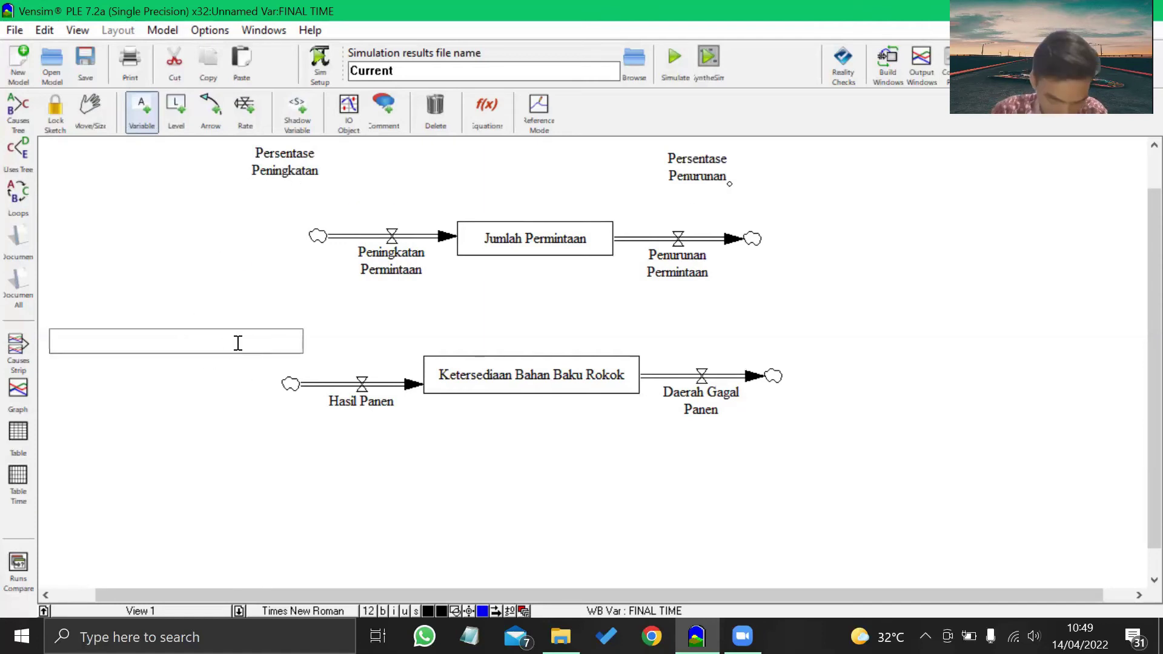
pyautogui.write('Luas Lahan')
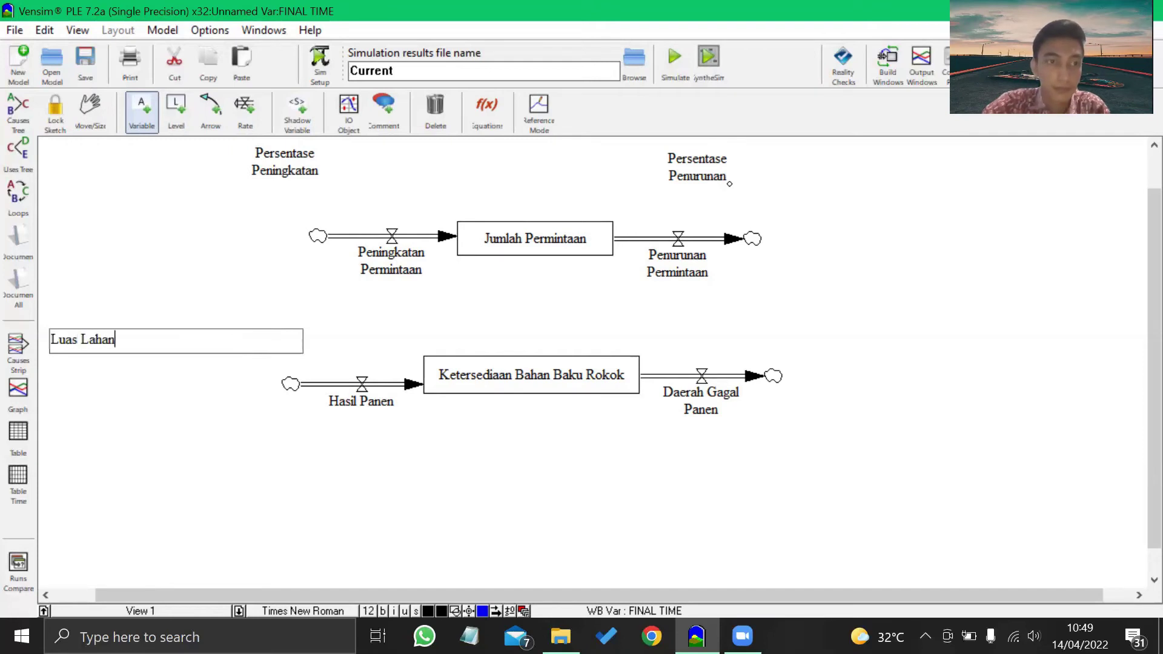
pyautogui.press('Return')
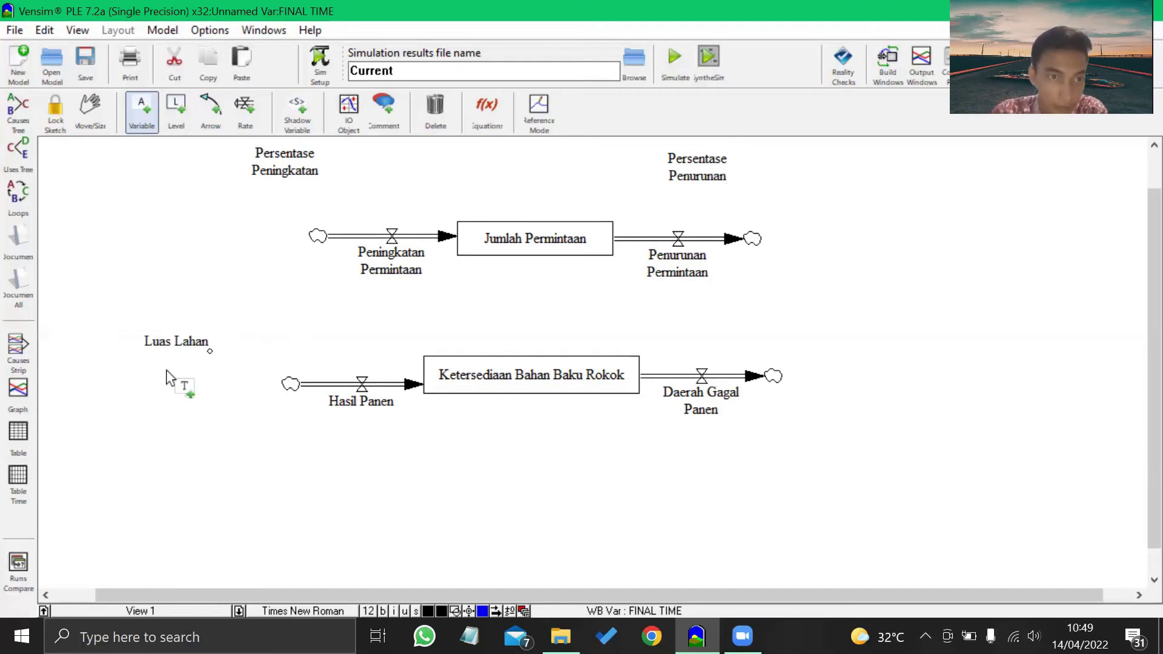
pyautogui.click(147, 400)
pyautogui.write('K')
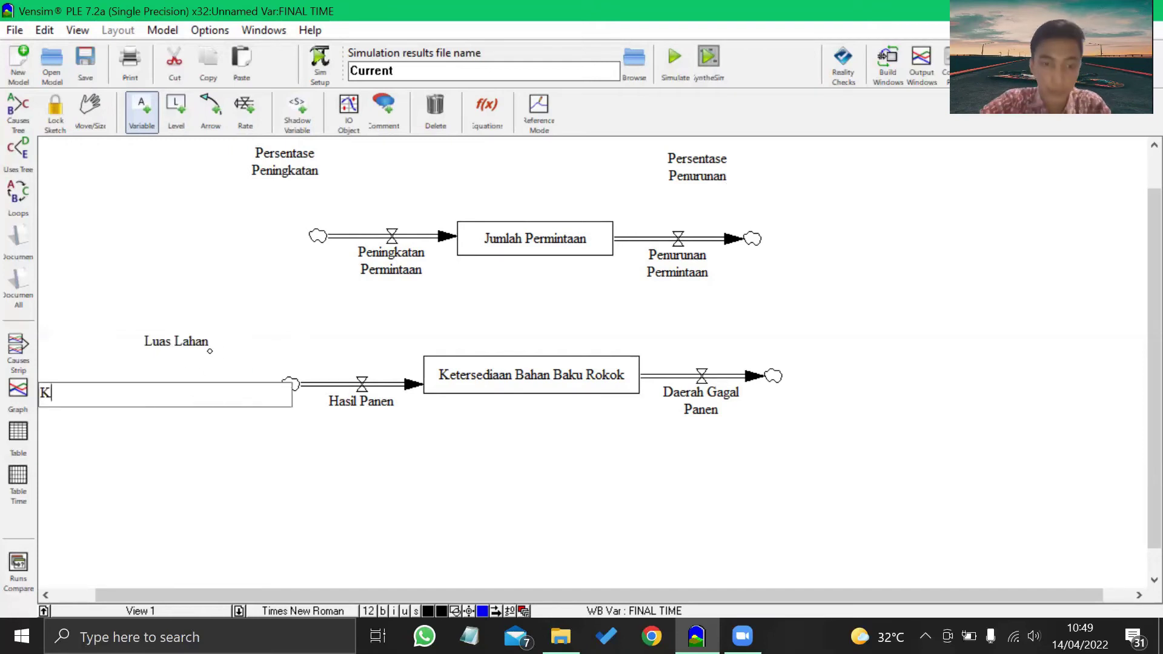
pyautogui.write('esuburan Tanah')
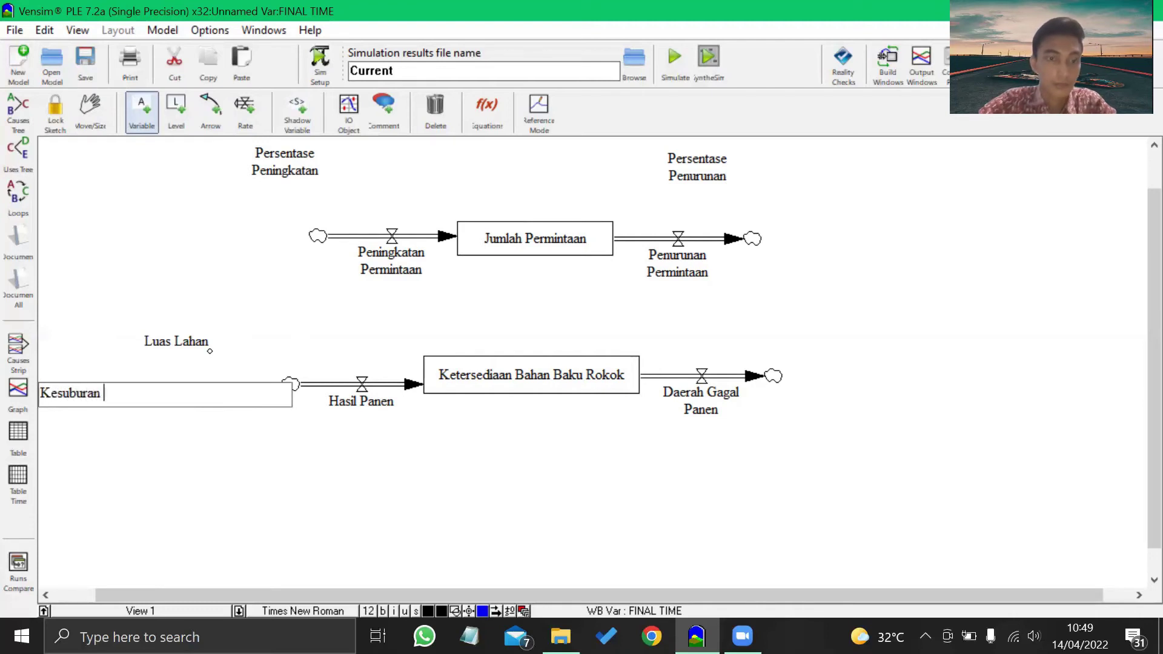
pyautogui.press('Return')
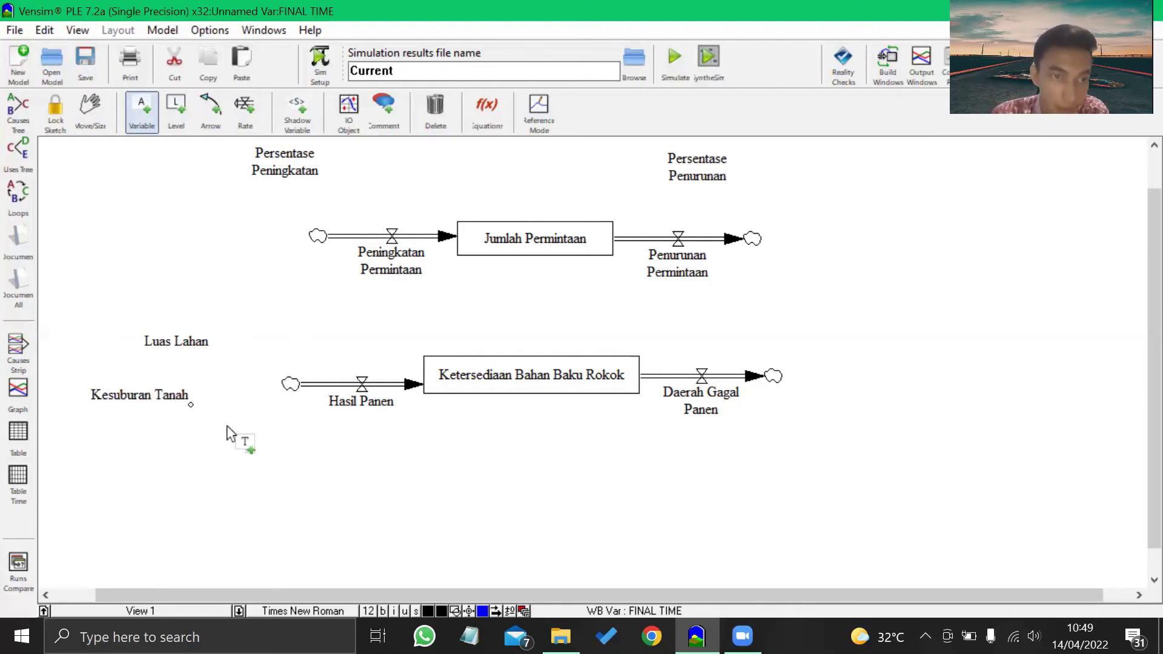
# Add a variable named Pemberian Pupuk below Kesuburan Tanah, to the lower left of the Hasil Panen rate.
pyautogui.click(201, 451)
pyautogui.write('P')
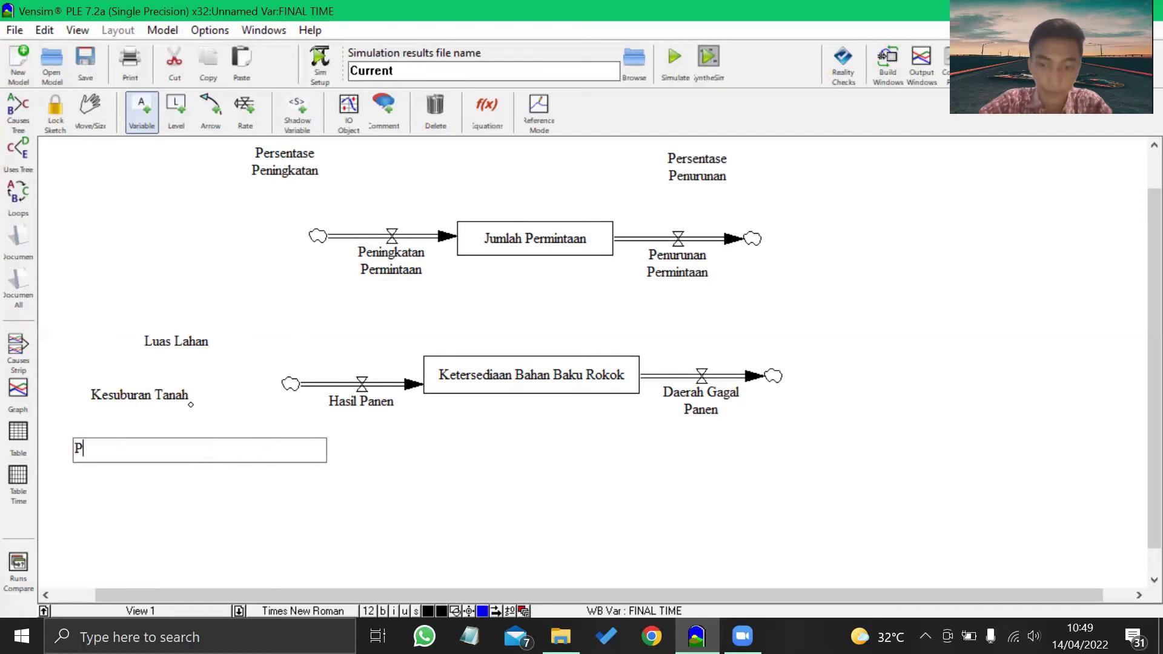
pyautogui.write('emberian Pupuk')
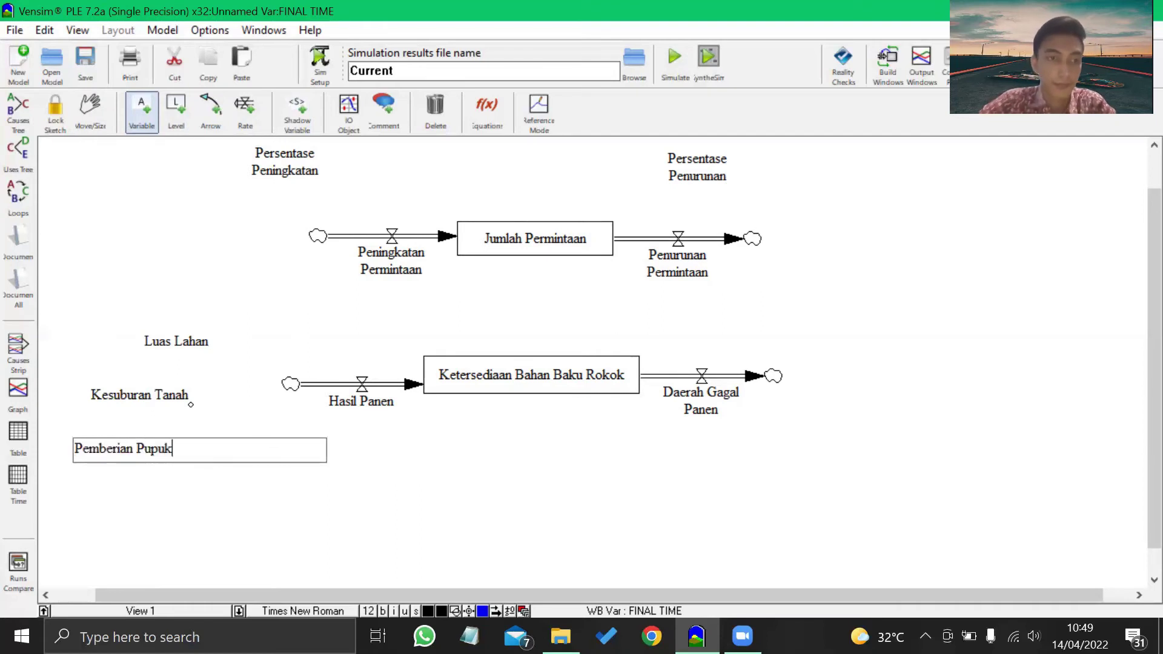
pyautogui.press('Return')
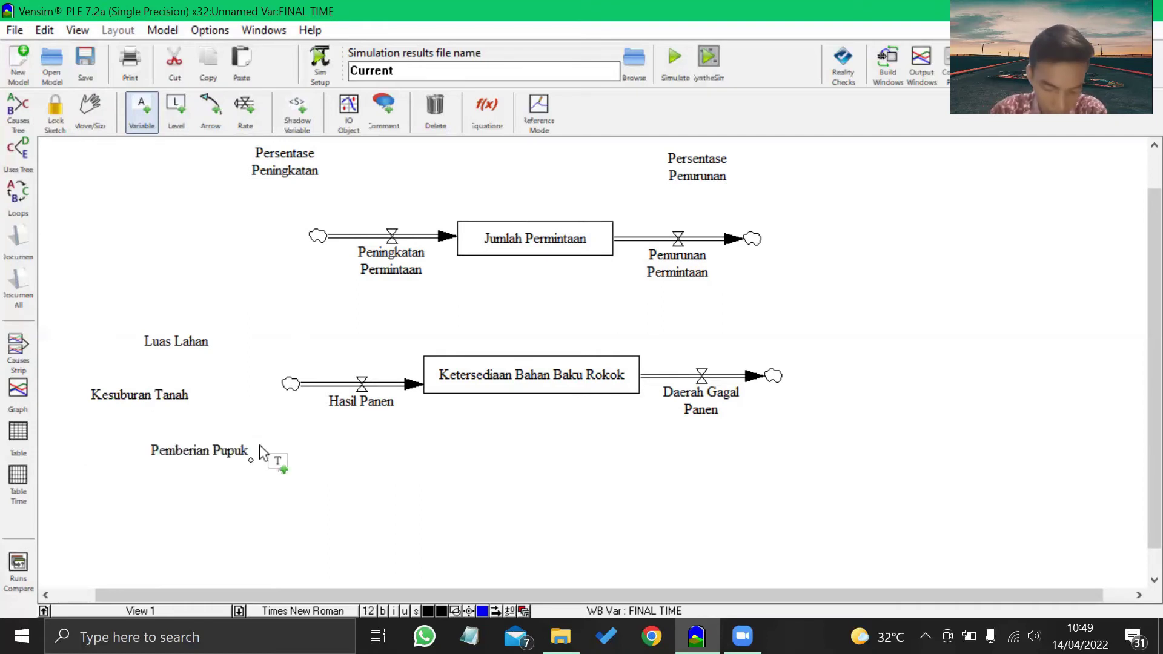
# Add a variable named Cuaca Buruk to the upper right of the Daerah Gagal Panen outflow.
pyautogui.click(823, 340)
pyautogui.write('Hama')
pyautogui.press('BackSpace')
pyautogui.press('BackSpace')
pyautogui.press('BackSpace')
pyautogui.write('xc')
pyautogui.press('BackSpace')
pyautogui.press('BackSpace')
pyautogui.write('Cuaca Buruk')
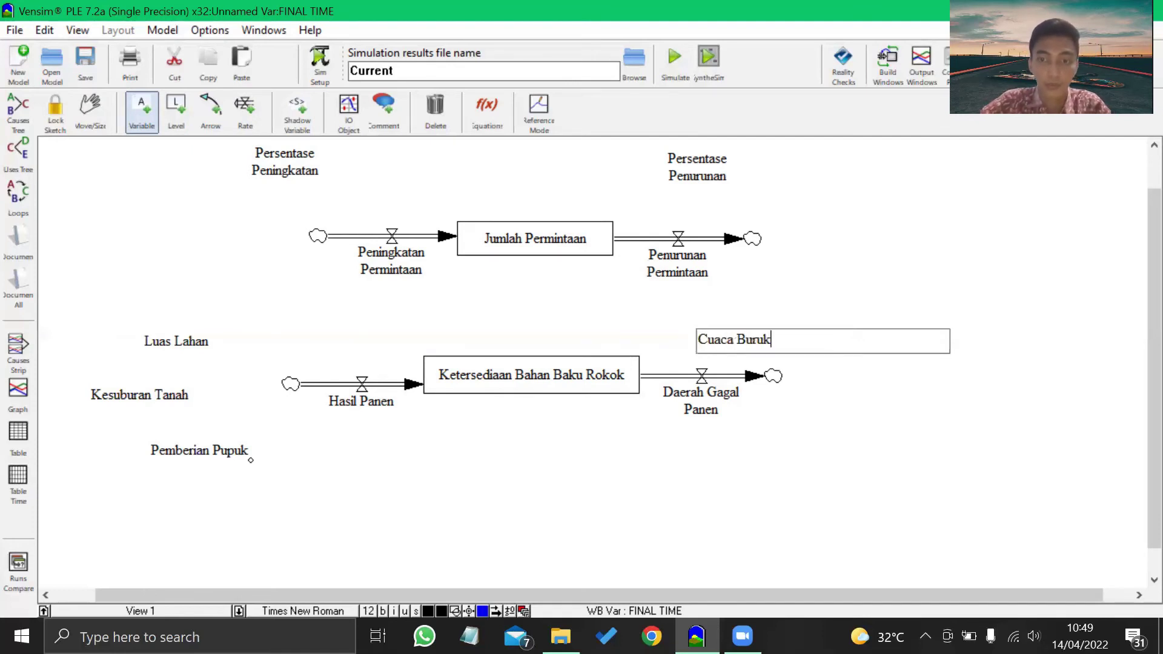
pyautogui.press('Return')
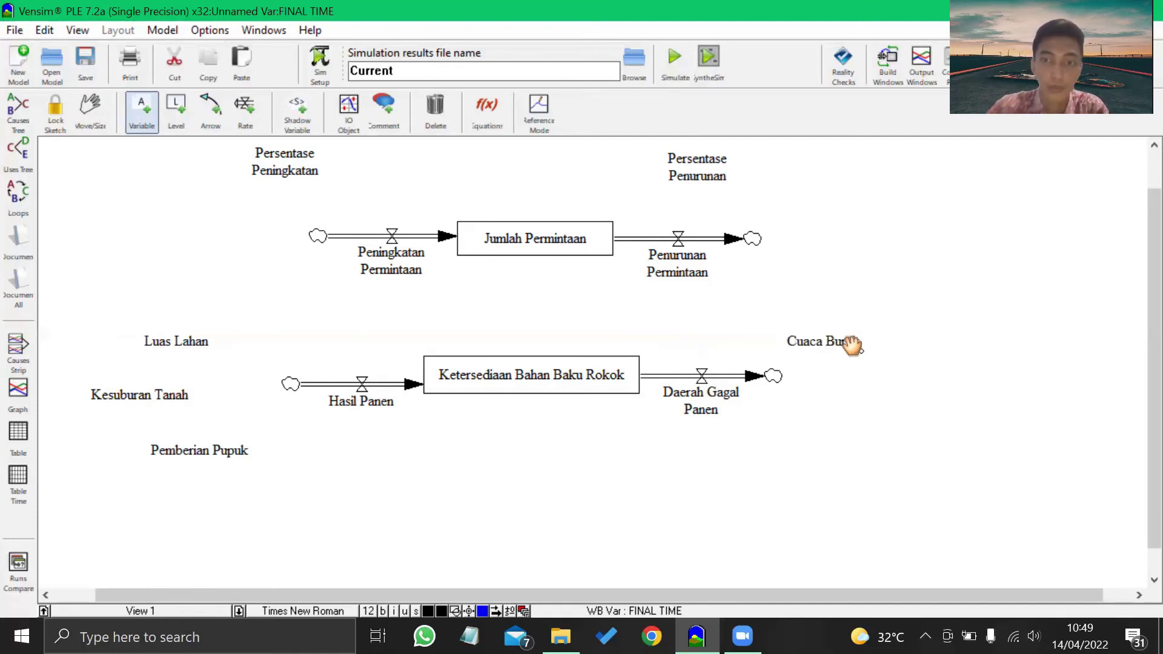
# Add a variable named Hama below Cuaca Buruk, to the lower right of the Daerah Gagal Panen rate.
pyautogui.click(819, 444)
pyautogui.write('Hama')
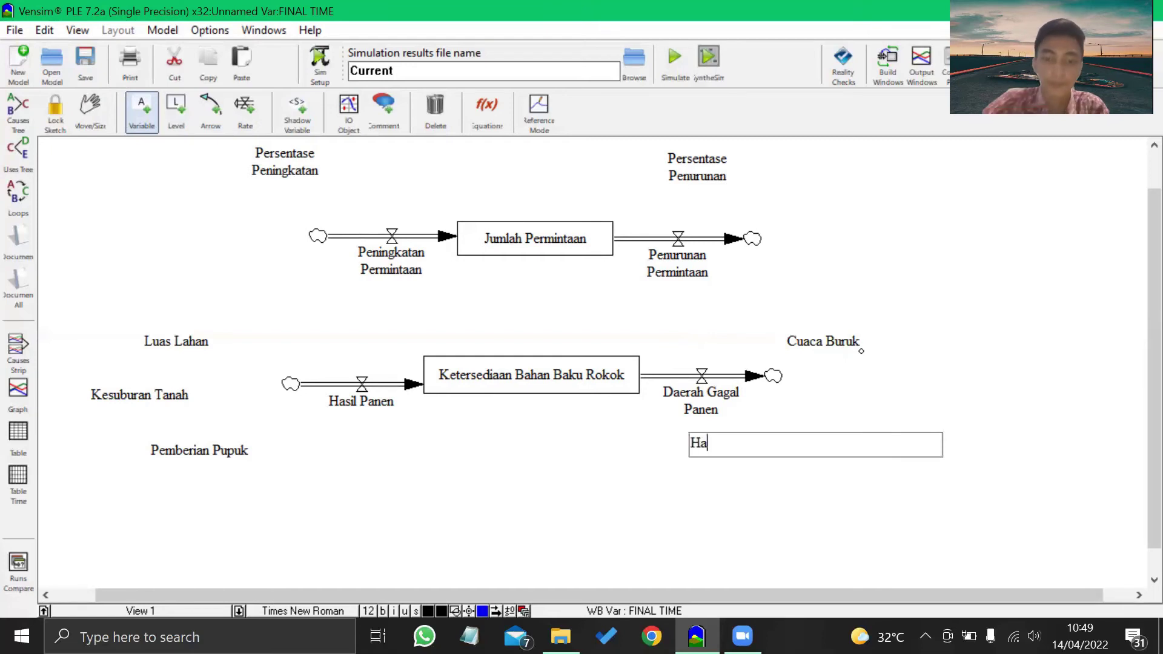
pyautogui.press('Return')
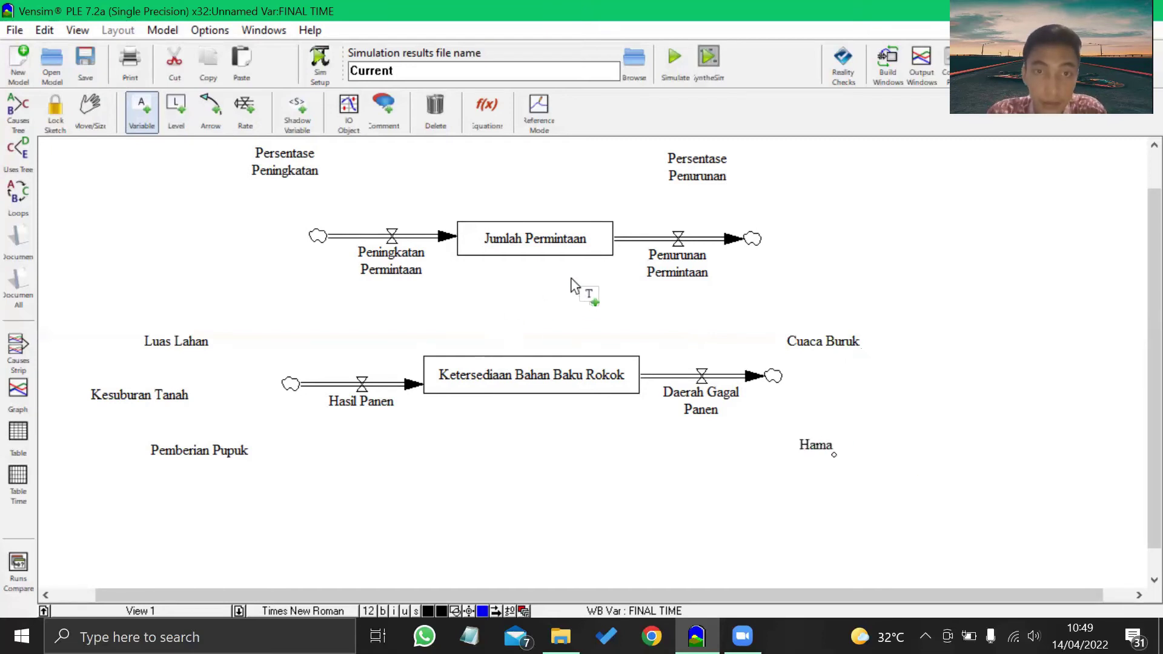
# Draw curved arrows from Persentase Peningkatan to Peningkatan Permintaan and from Persentase Penurunan to Penurunan Permintaan.
pyautogui.click(217, 117)
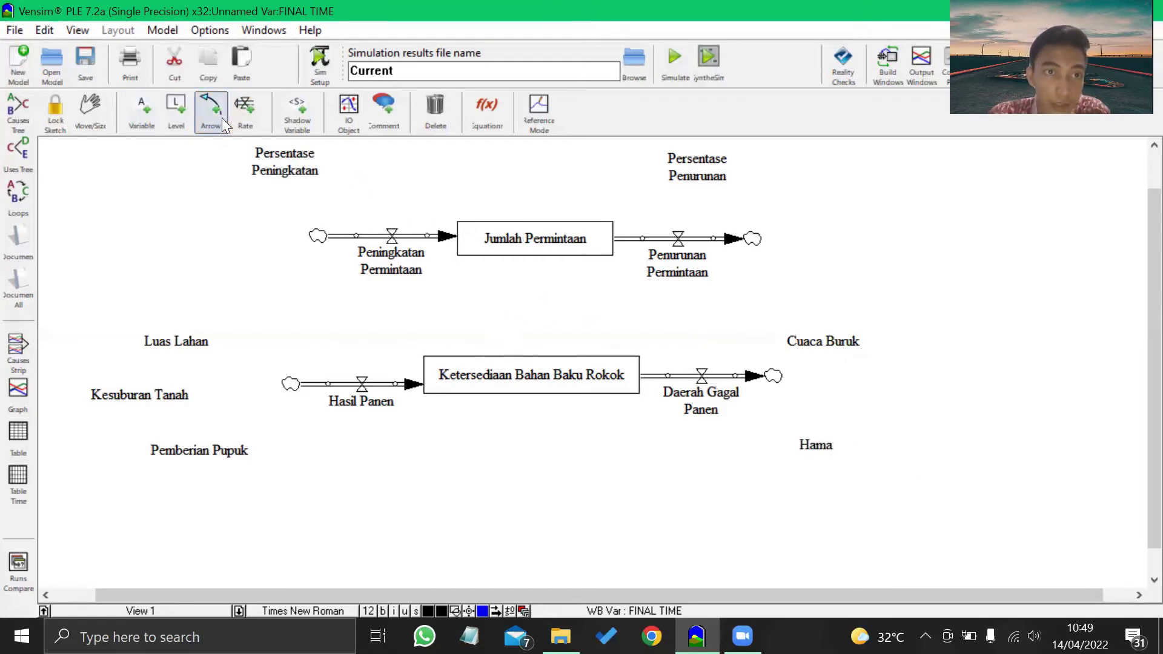
pyautogui.click(301, 164)
pyautogui.click(393, 256)
pyautogui.moveTo(337, 200); pyautogui.dragTo(396, 194)
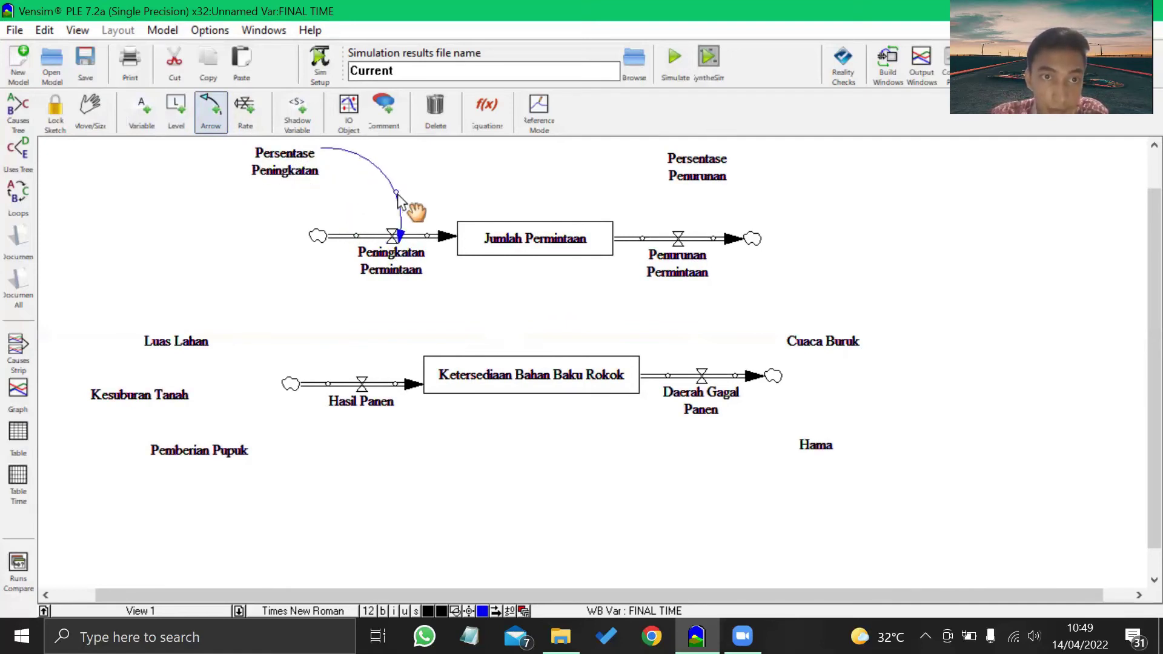
pyautogui.click(702, 176)
pyautogui.click(678, 238)
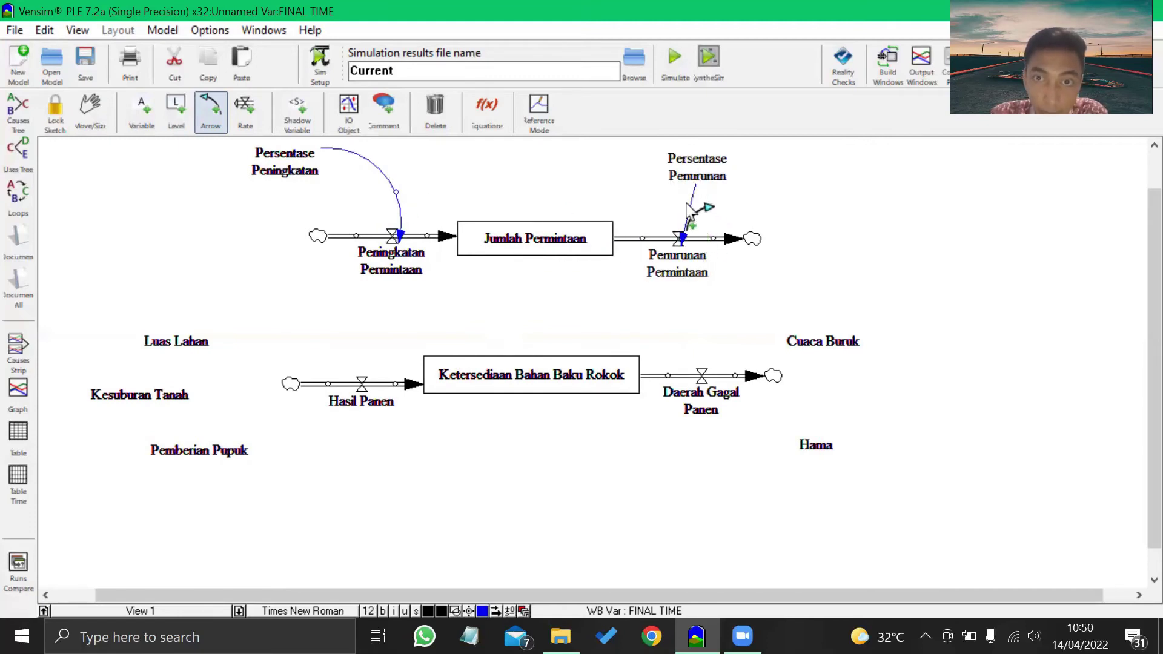
pyautogui.moveTo(688, 209); pyautogui.dragTo(639, 206)
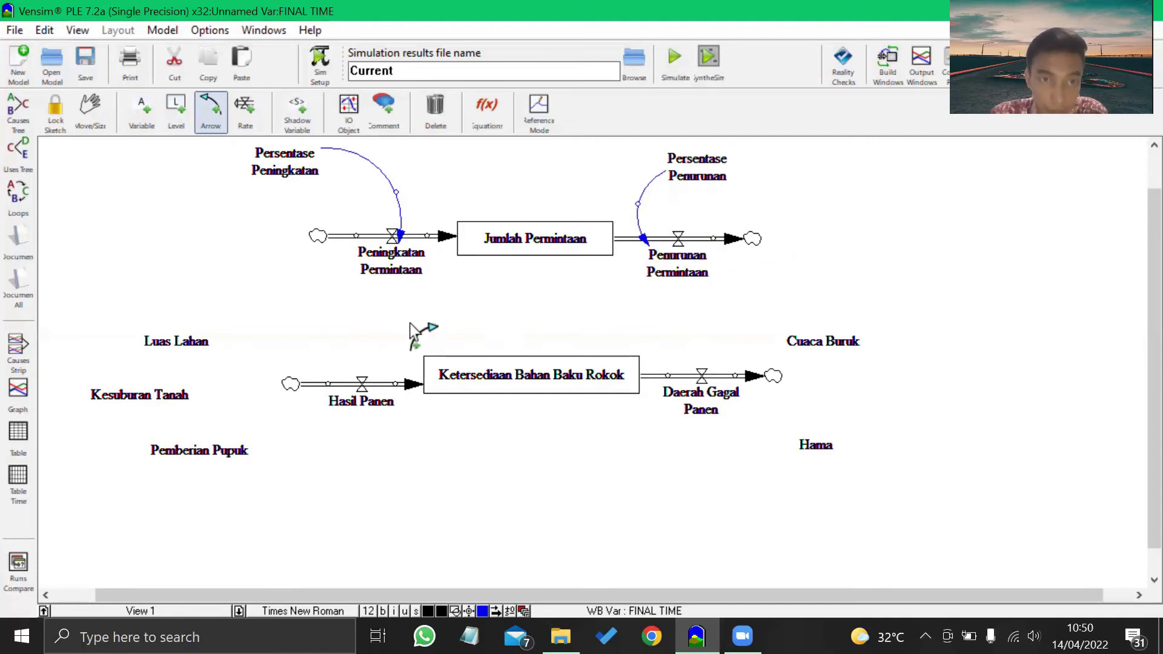
# Connect Luas Lahan, Kesuburan Tanah and Pemberian Pupuk to the Hasil Panen rate with curved arrows.
pyautogui.click(186, 346)
pyautogui.click(371, 391)
pyautogui.moveTo(277, 364); pyautogui.dragTo(291, 348)
pyautogui.click(171, 394)
pyautogui.click(354, 398)
pyautogui.moveTo(258, 398); pyautogui.dragTo(320, 450)
pyautogui.click(241, 451)
pyautogui.click(348, 410)
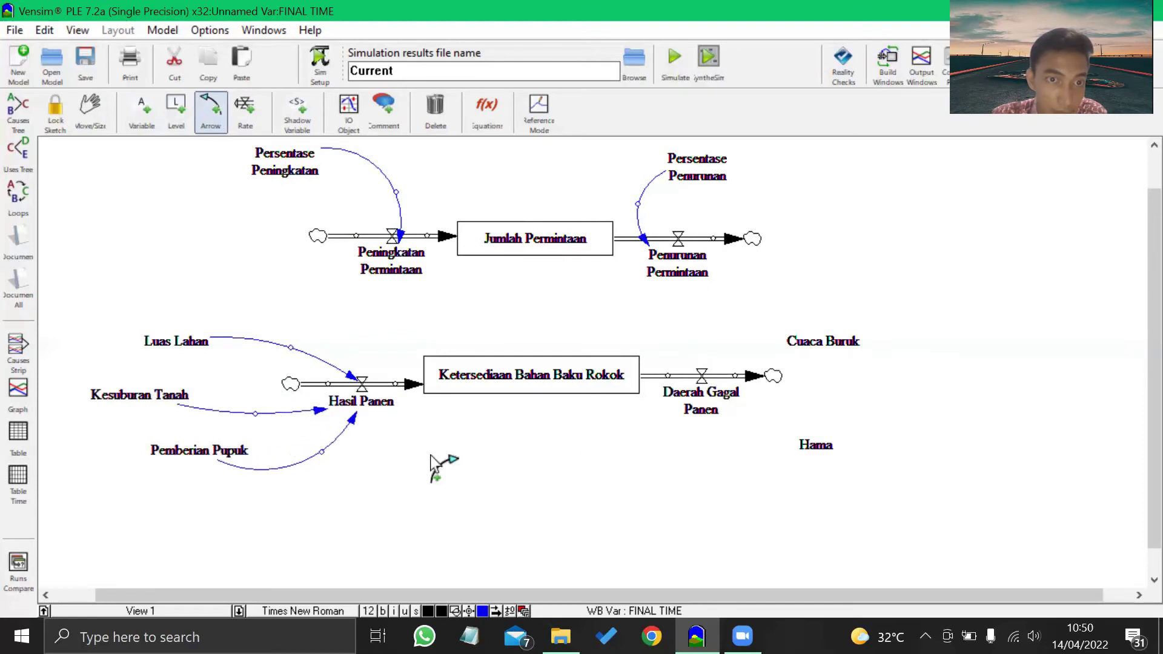
# Connect Cuaca Buruk and Hama to the Daerah Gagal Panen rate with curved arrows.
pyautogui.click(830, 343)
pyautogui.click(708, 397)
pyautogui.moveTo(775, 366); pyautogui.dragTo(741, 332)
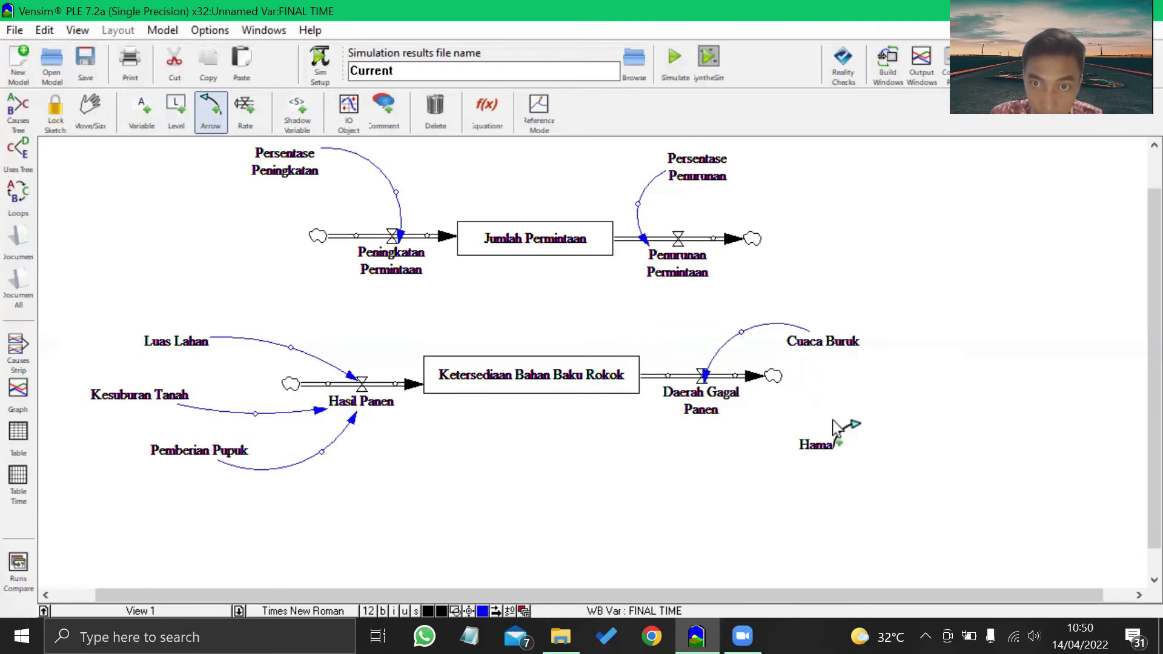
pyautogui.click(793, 446)
pyautogui.click(693, 411)
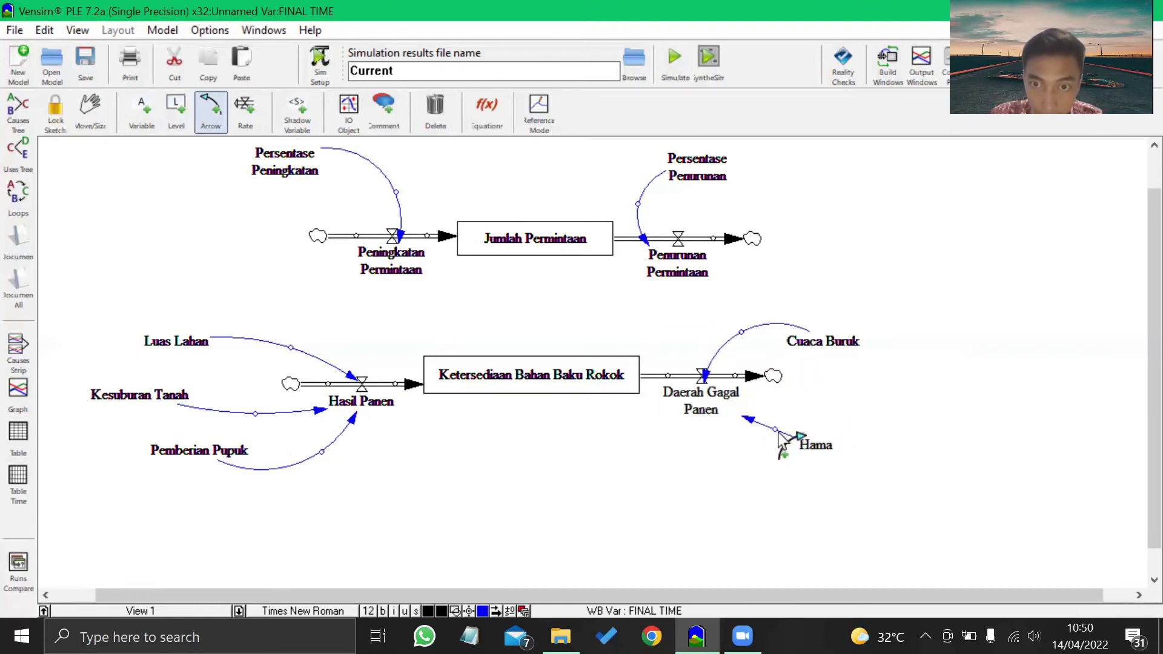
pyautogui.moveTo(775, 429); pyautogui.dragTo(734, 462)
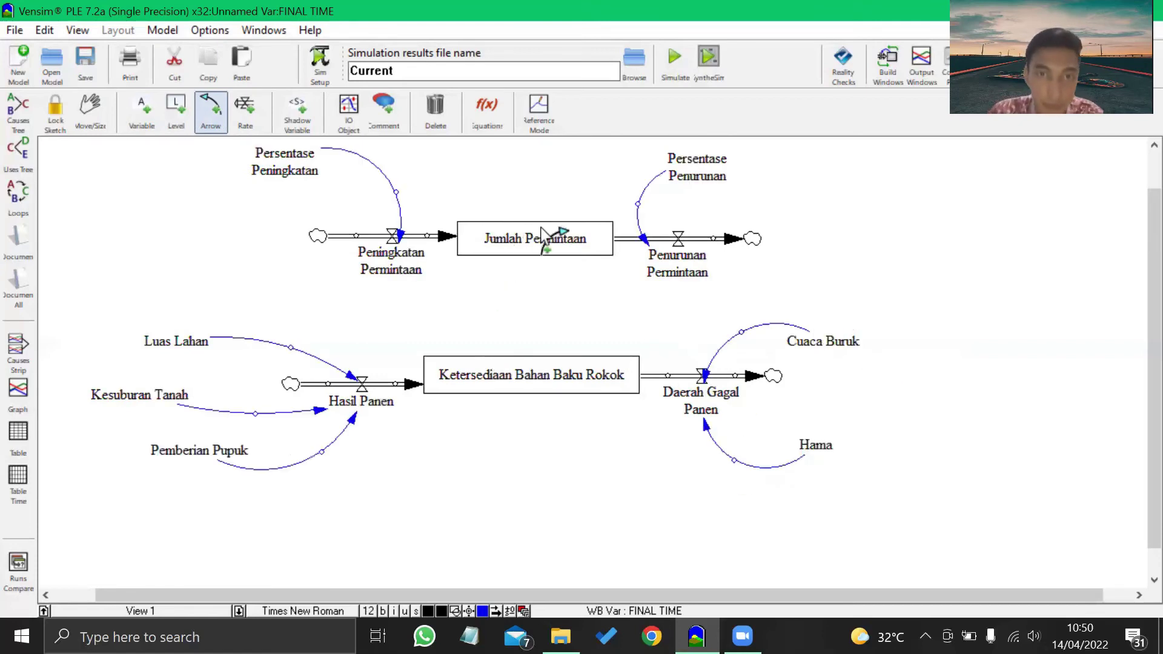
# Draw an arrow from Jumlah Permintaan to Ketersediaan Bahan Baku Rokok, nudge the lower level to straighten it, and lock the sketch.
pyautogui.click(533, 248)
pyautogui.click(532, 364)
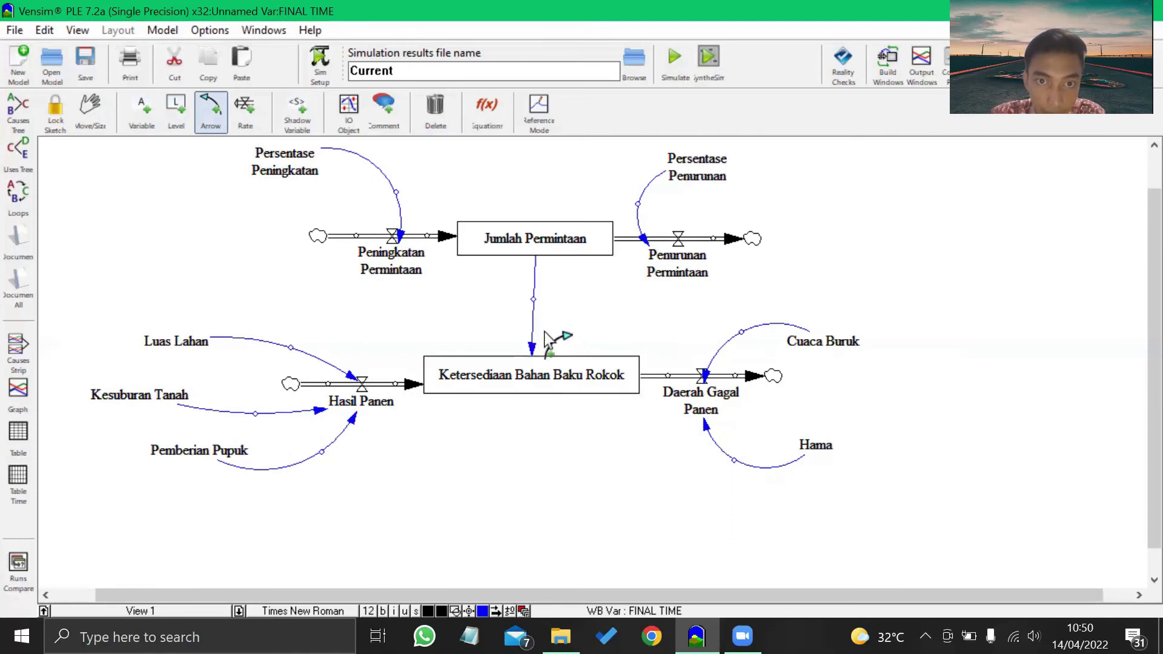
pyautogui.press('2')
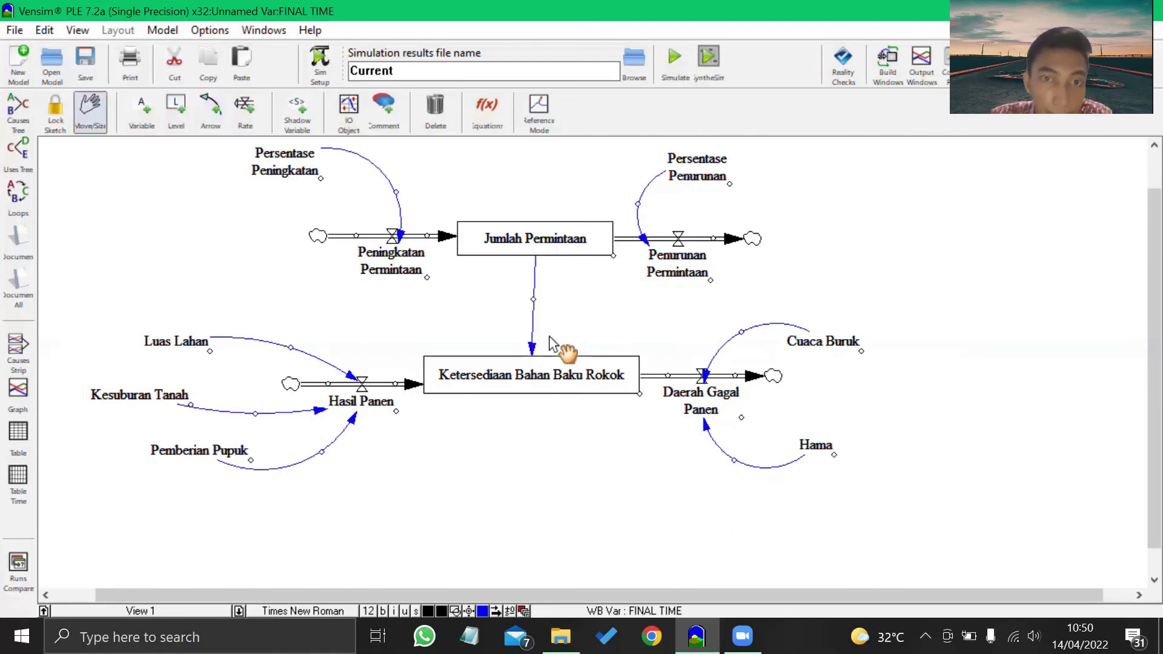
pyautogui.click(538, 375)
pyautogui.moveTo(537, 372); pyautogui.dragTo(543, 372)
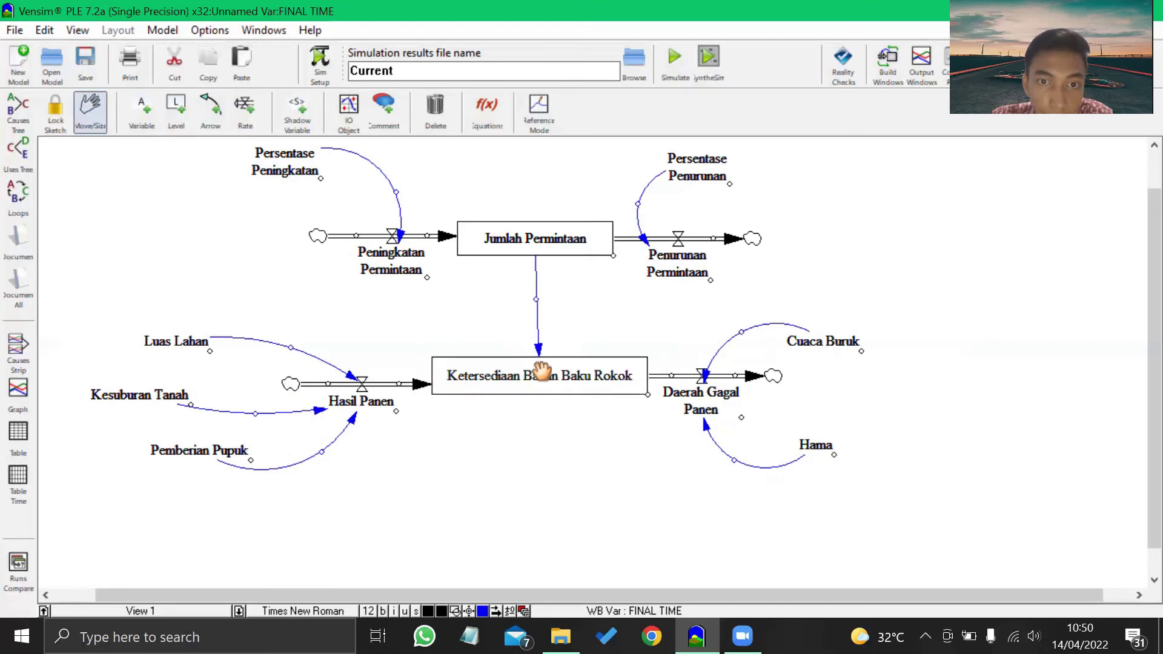
pyautogui.click(537, 372)
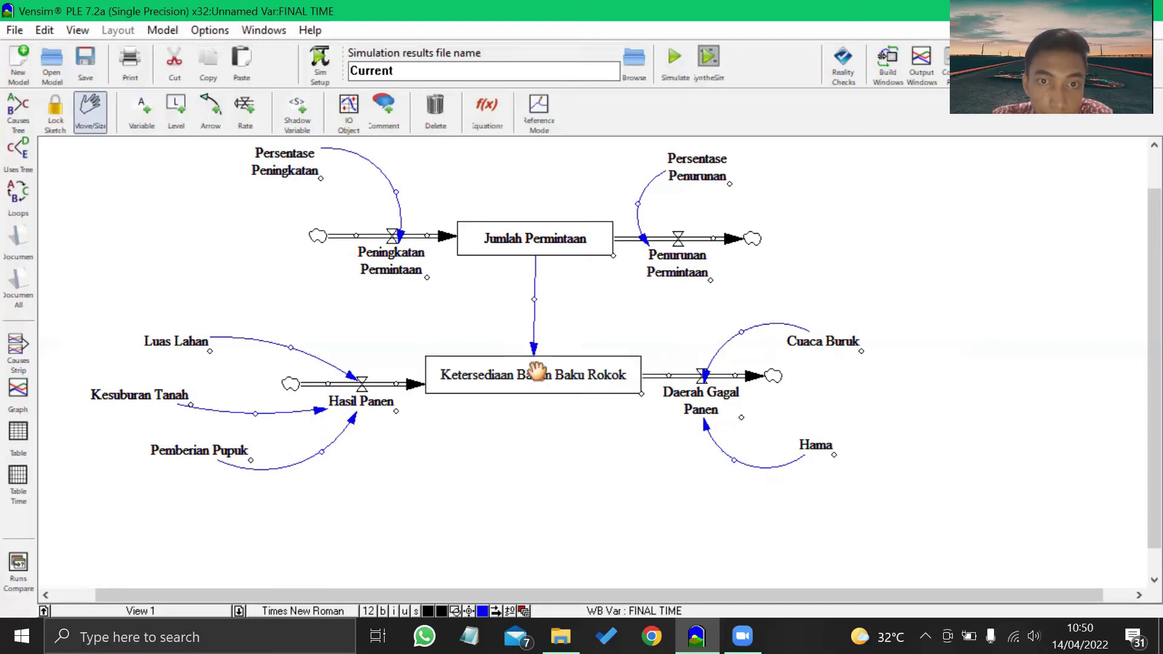
pyautogui.moveTo(540, 371); pyautogui.dragTo(545, 372)
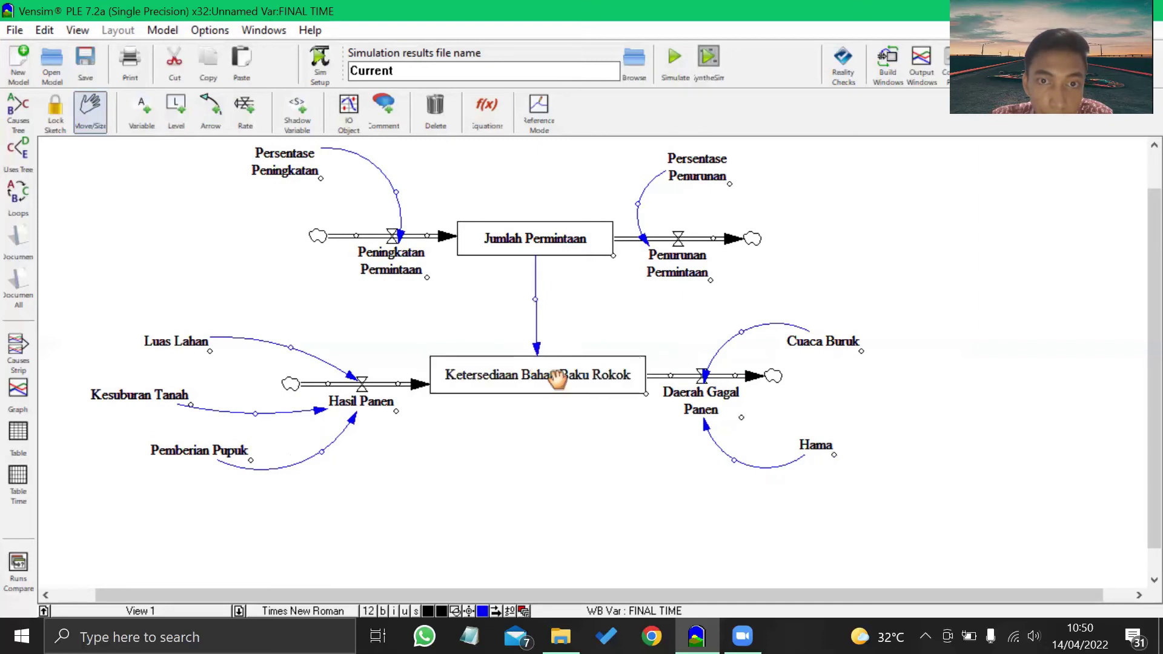
pyautogui.click(56, 109)
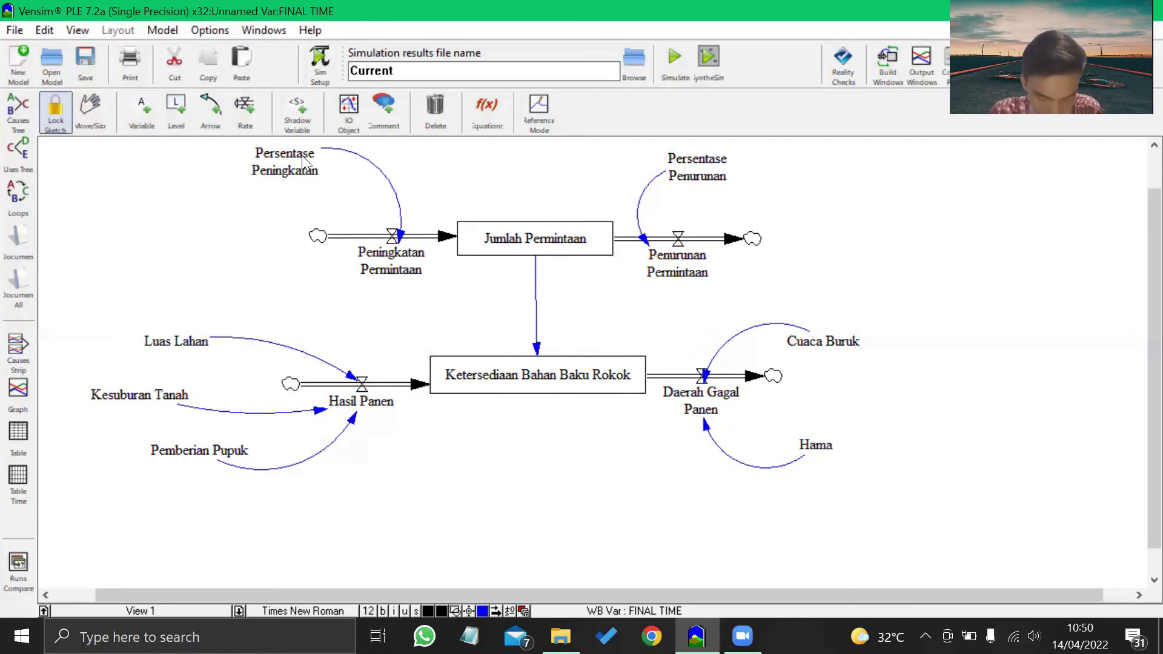
# Define Persentase Peningkatan with the units Persen and the constant value 0.1.
pyautogui.click(493, 100)
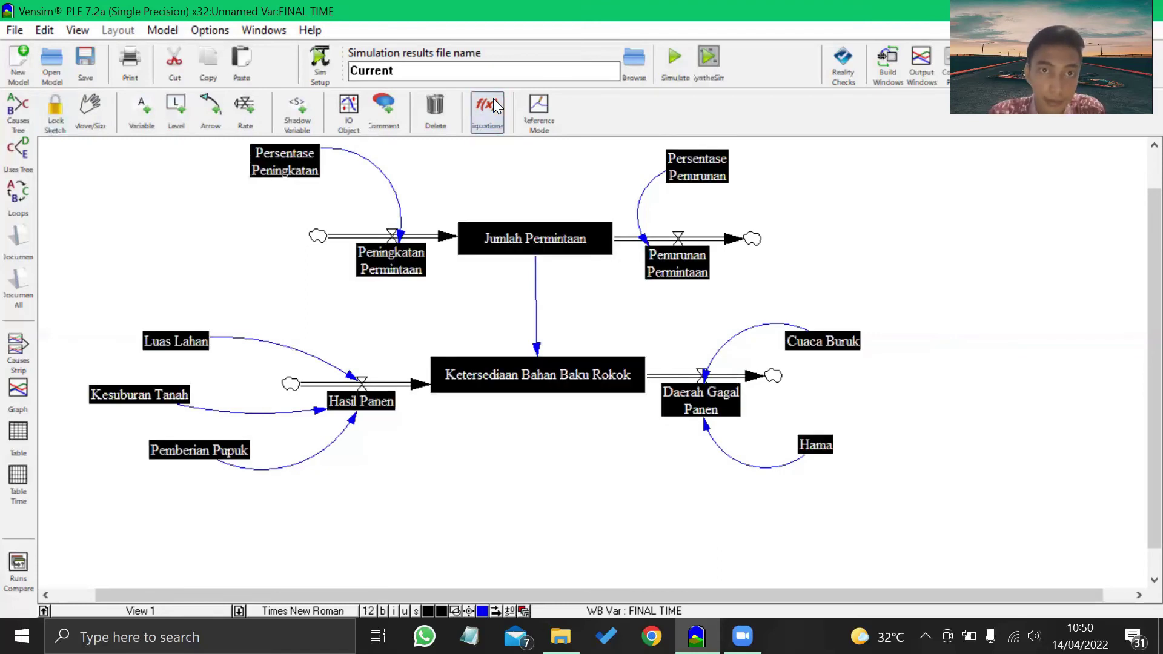
pyautogui.click(293, 160)
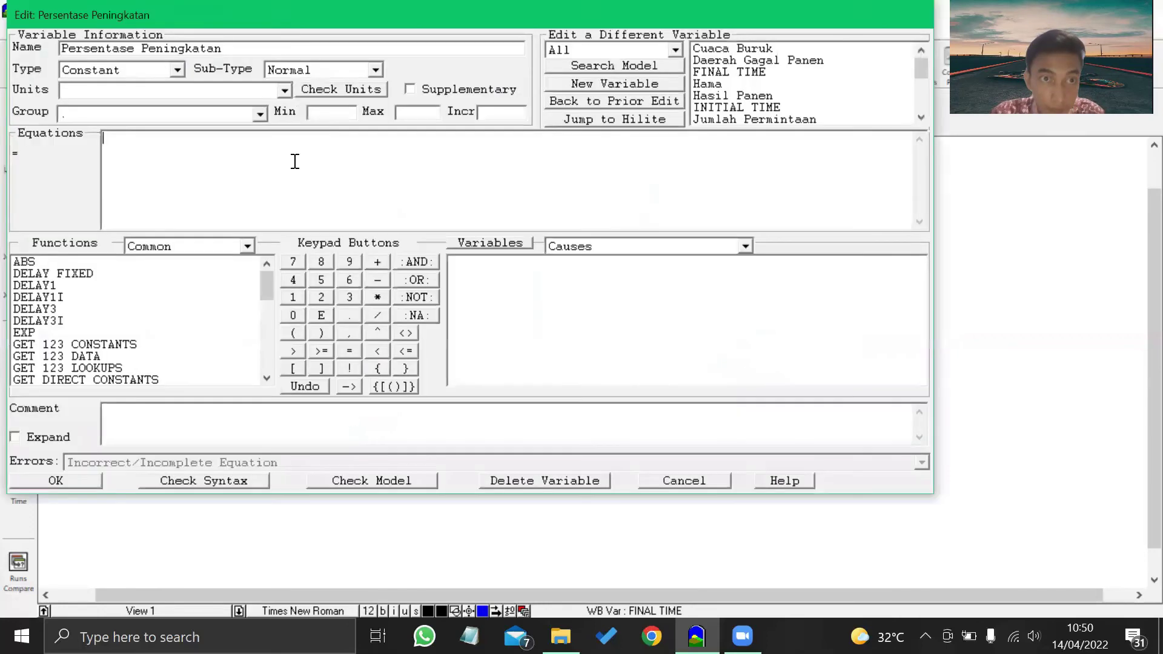
pyautogui.click(192, 93)
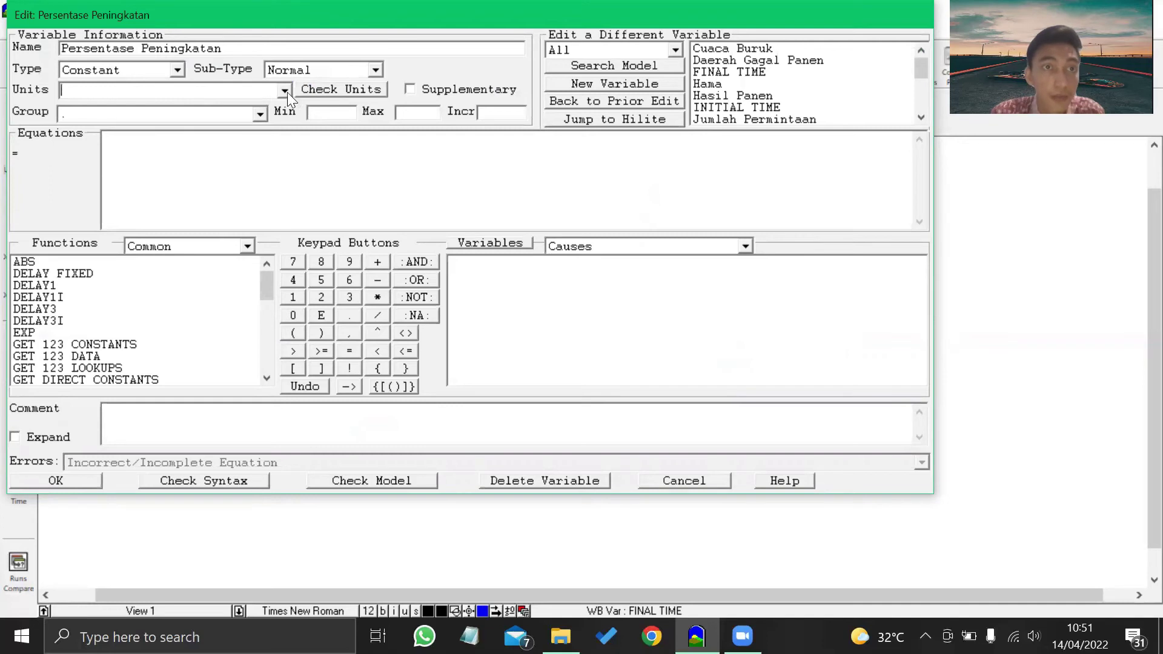
pyautogui.write('t')
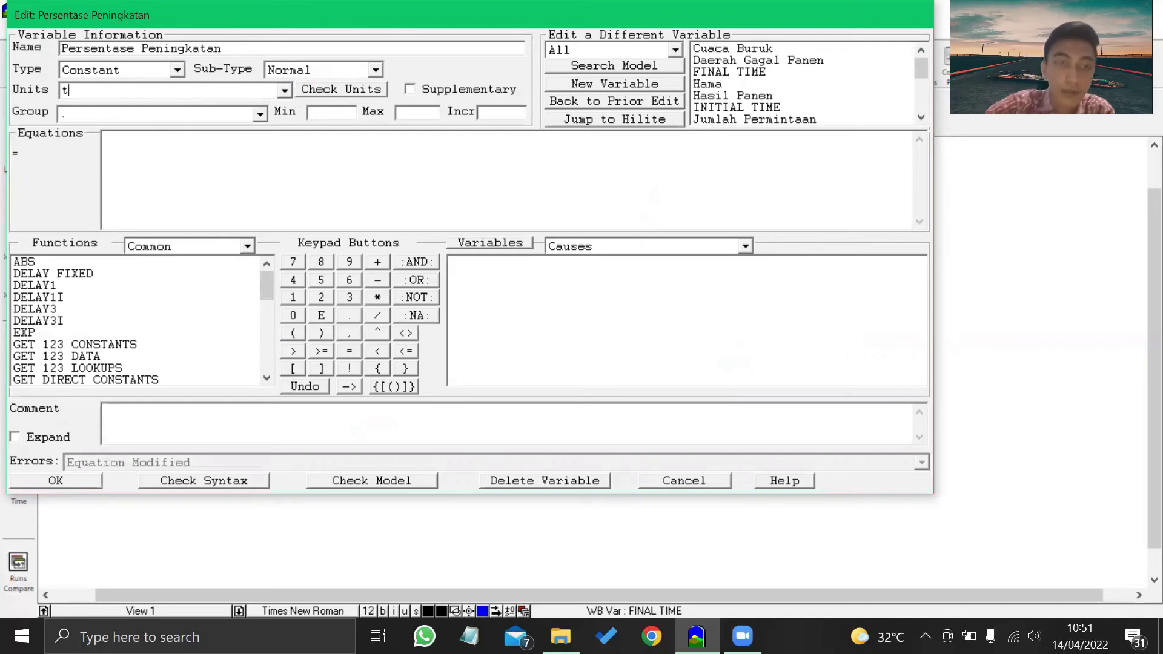
pyautogui.click(283, 92)
pyautogui.click(282, 92)
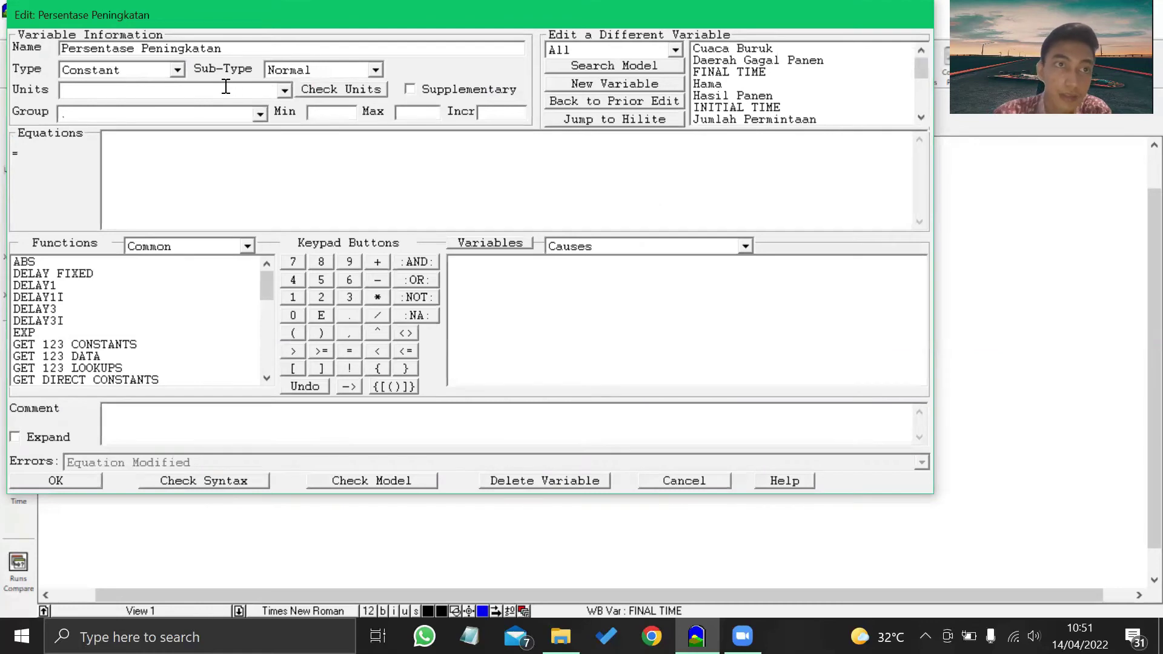
pyautogui.click(685, 86)
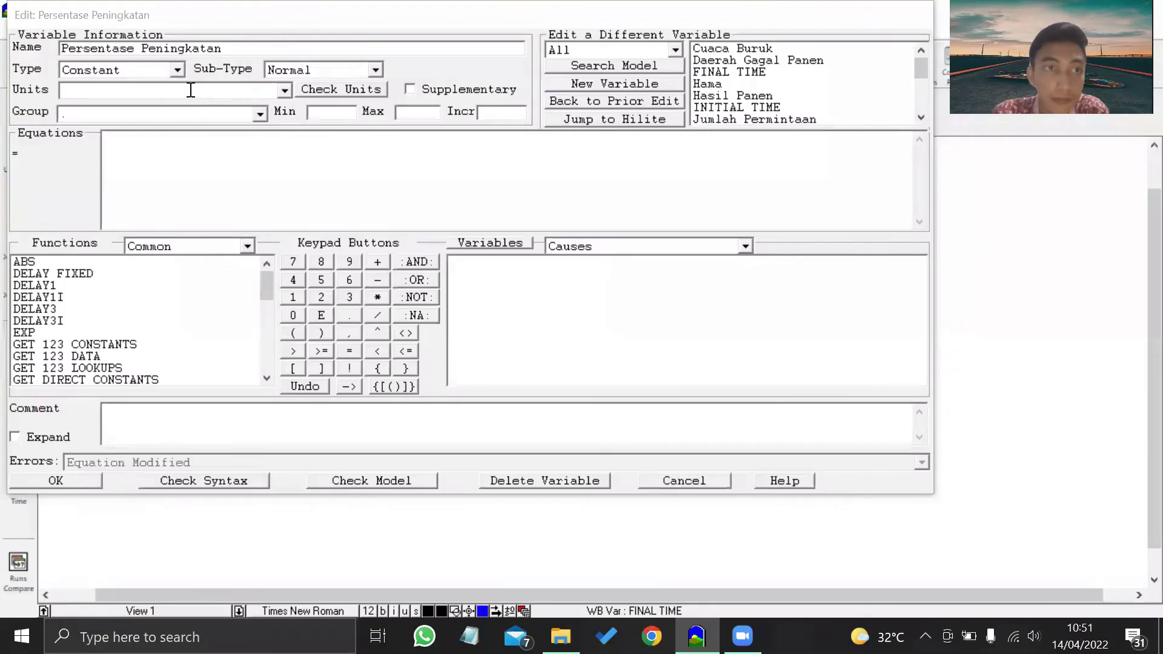
pyautogui.click(190, 89)
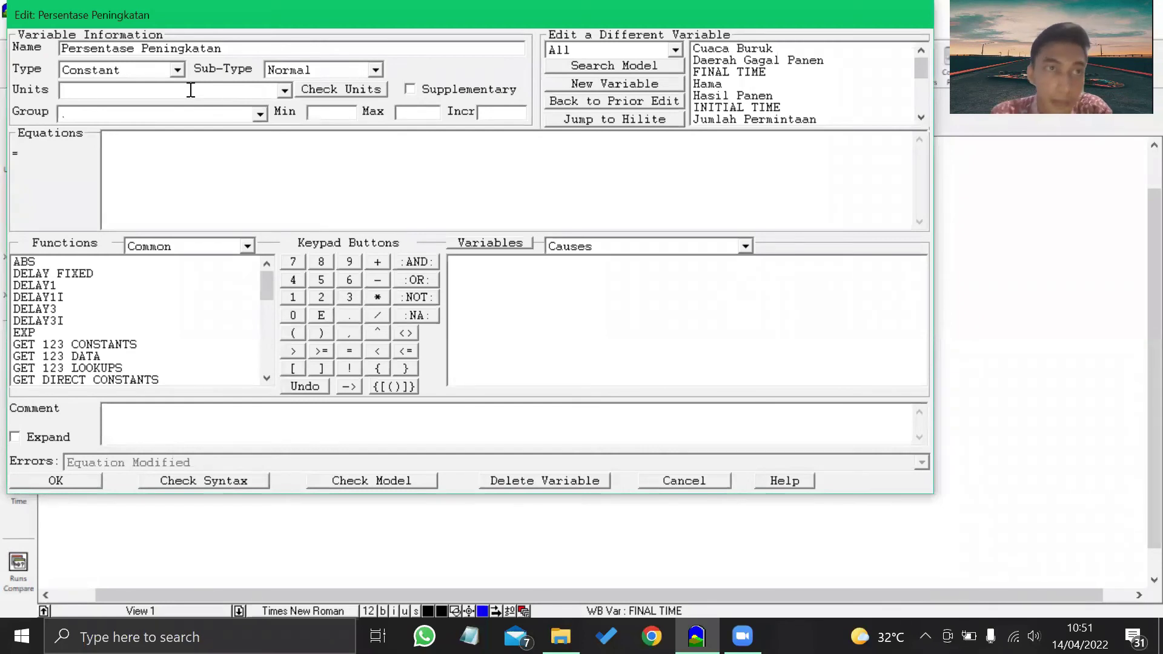
pyautogui.write('Persen')
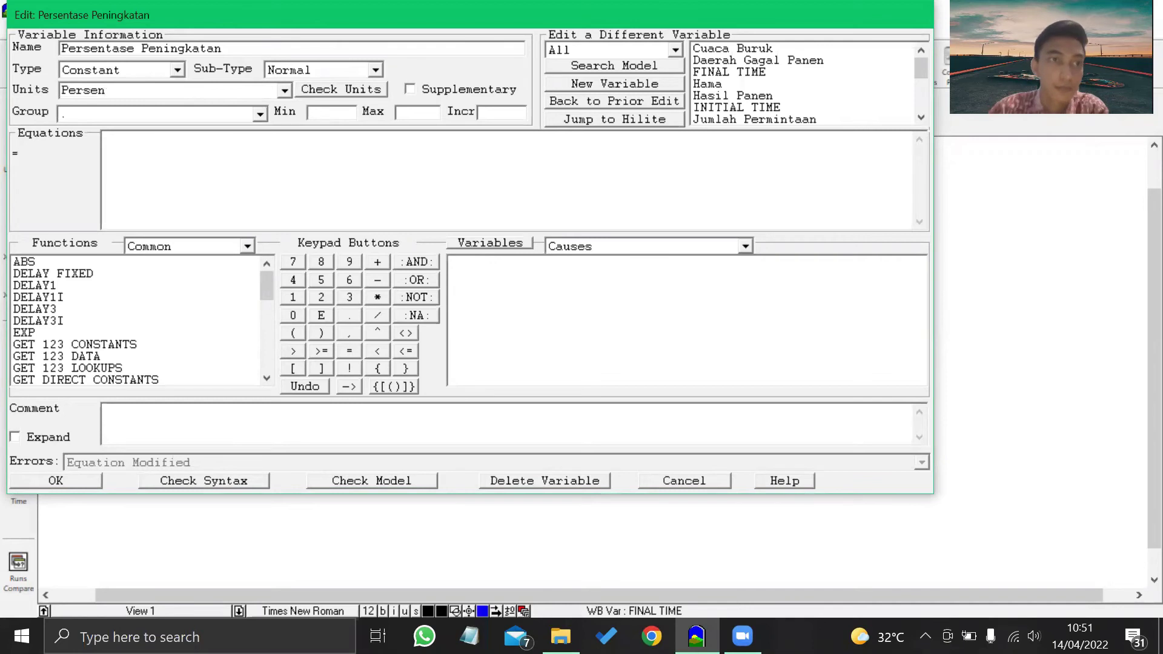
pyautogui.click(132, 139)
pyautogui.write('0.1')
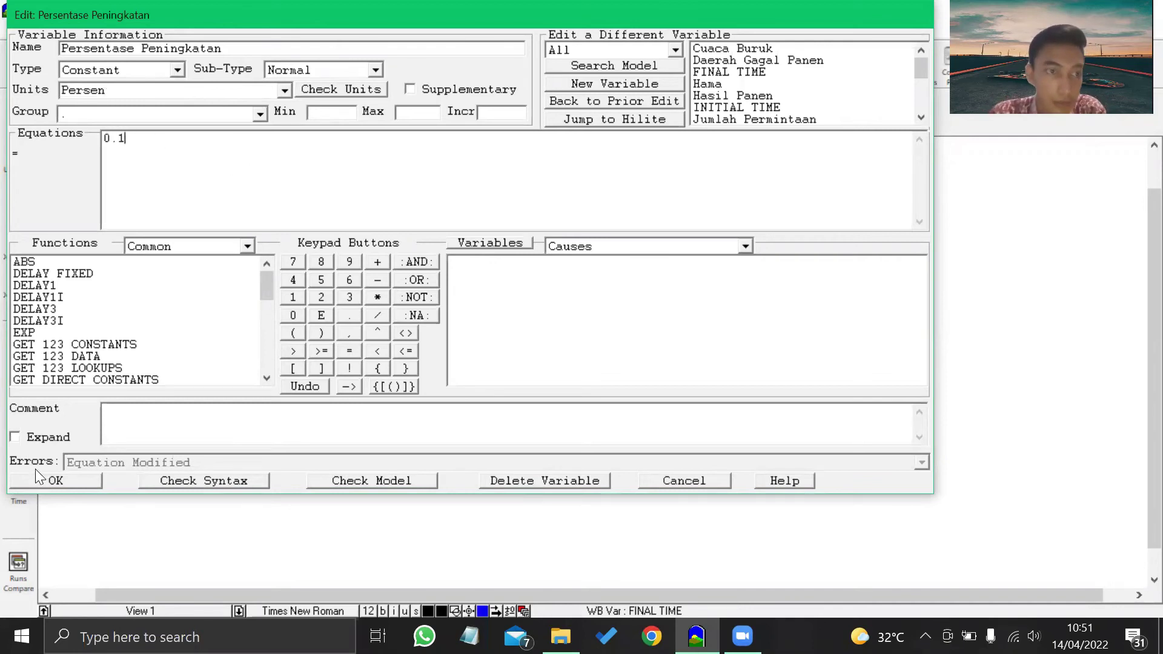
pyautogui.click(53, 481)
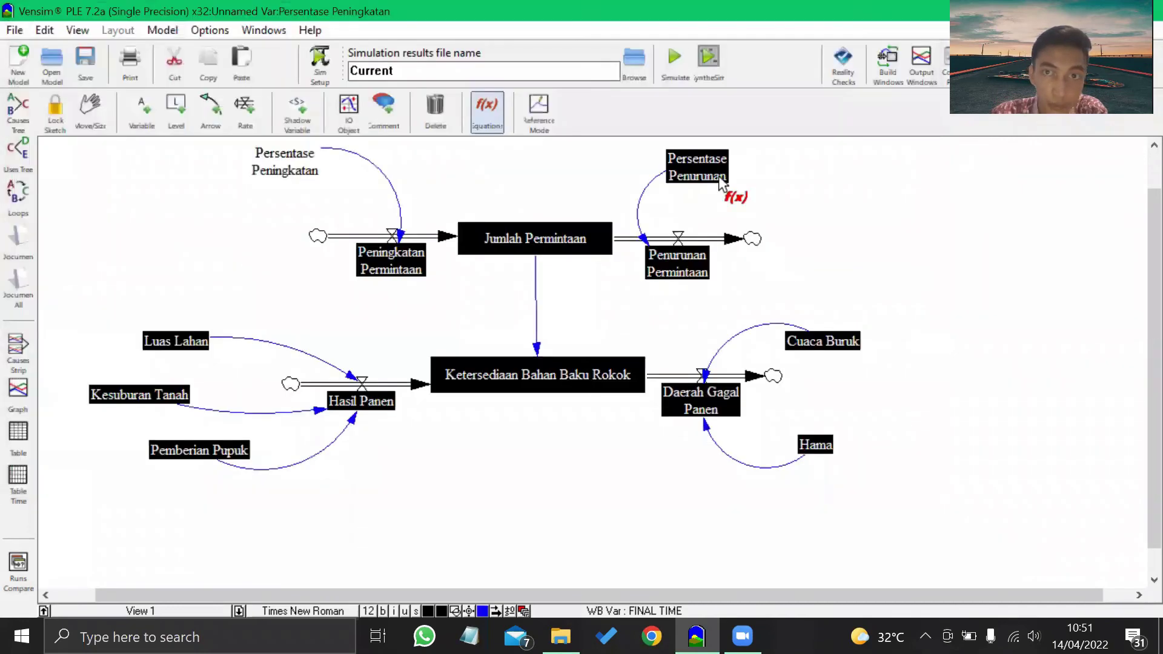
# Define Persentase Penurunan with the units Persen and the constant value 0.5.
pyautogui.click(712, 177)
pyautogui.write('Persen')
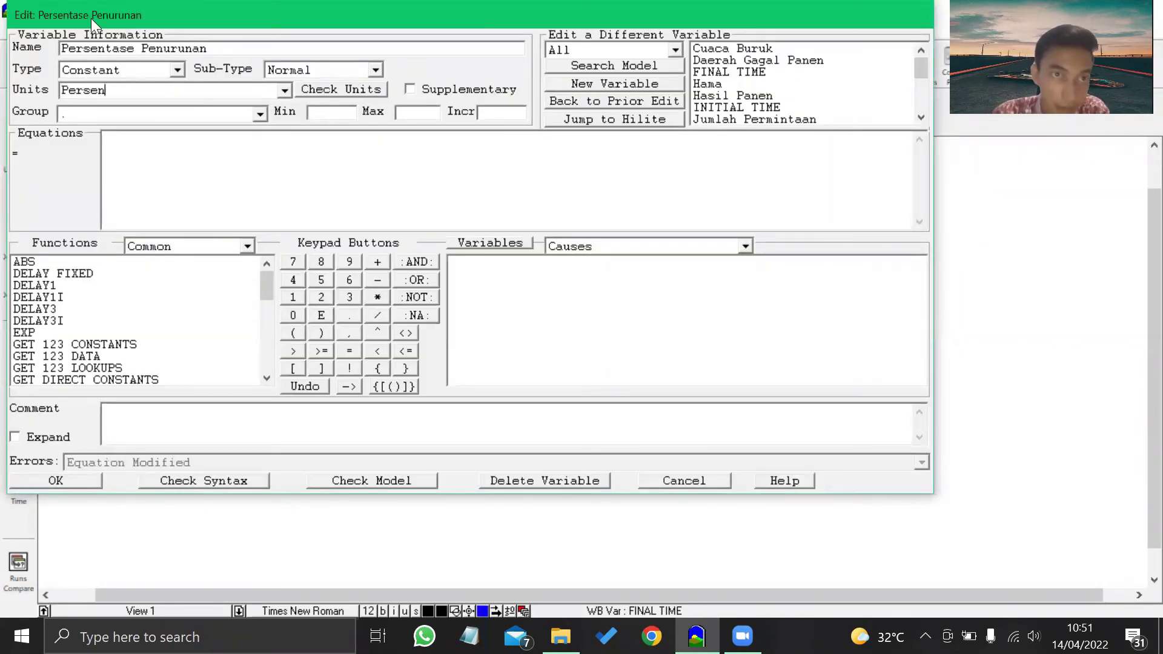
pyautogui.click(154, 157)
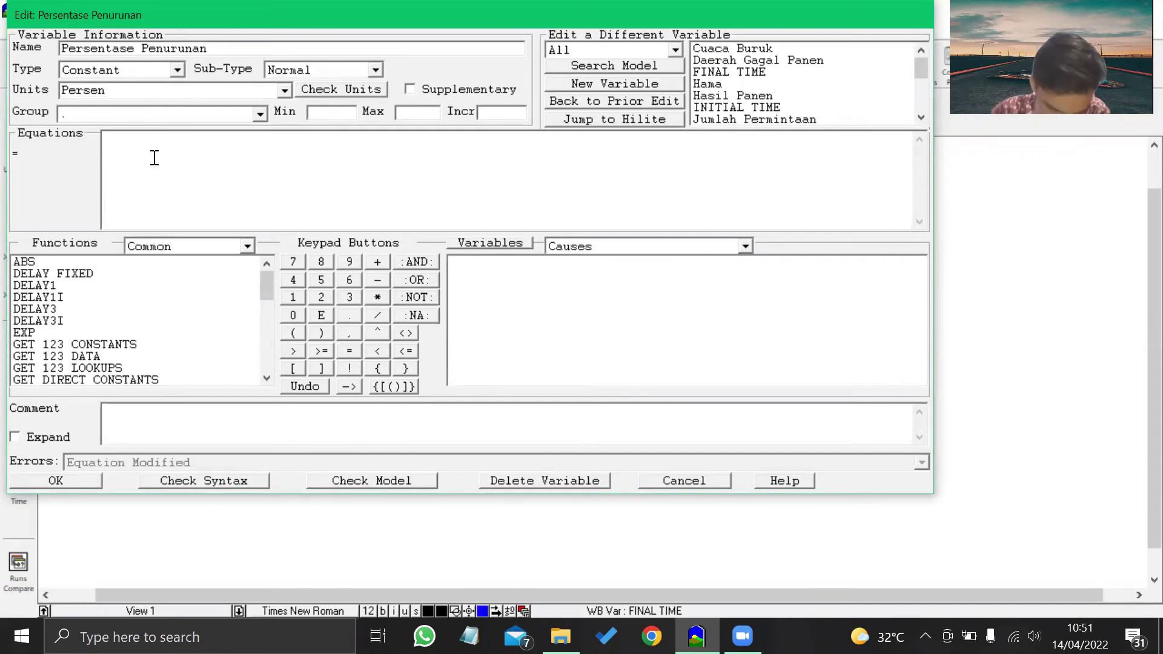
pyautogui.write('0.5')
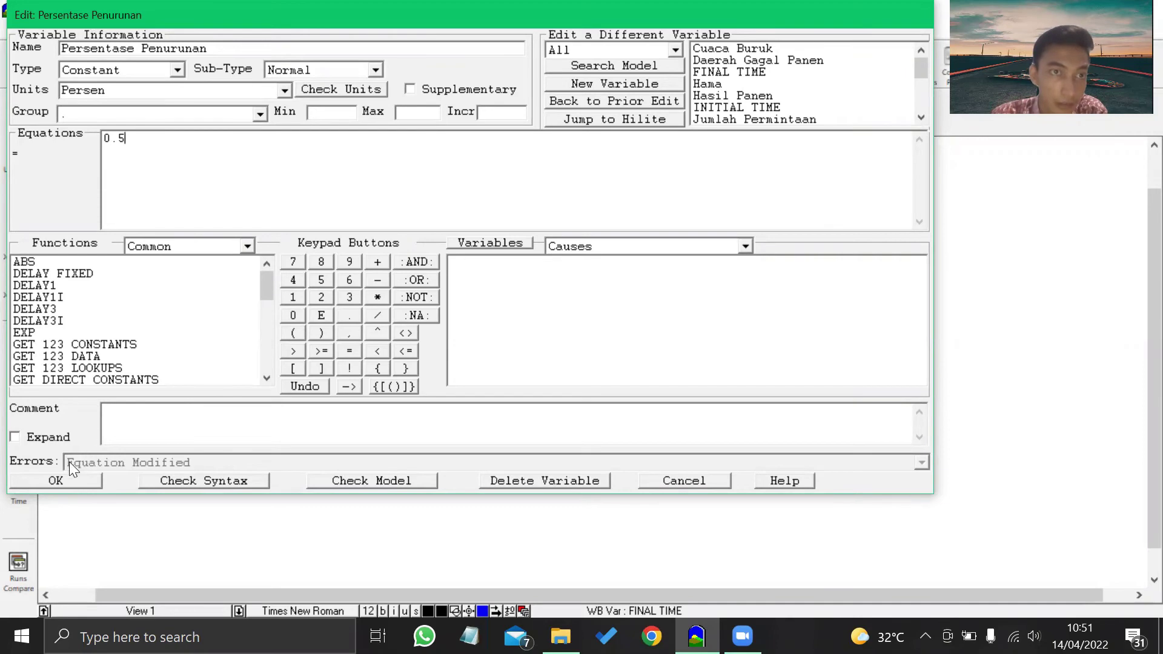
pyautogui.click(67, 483)
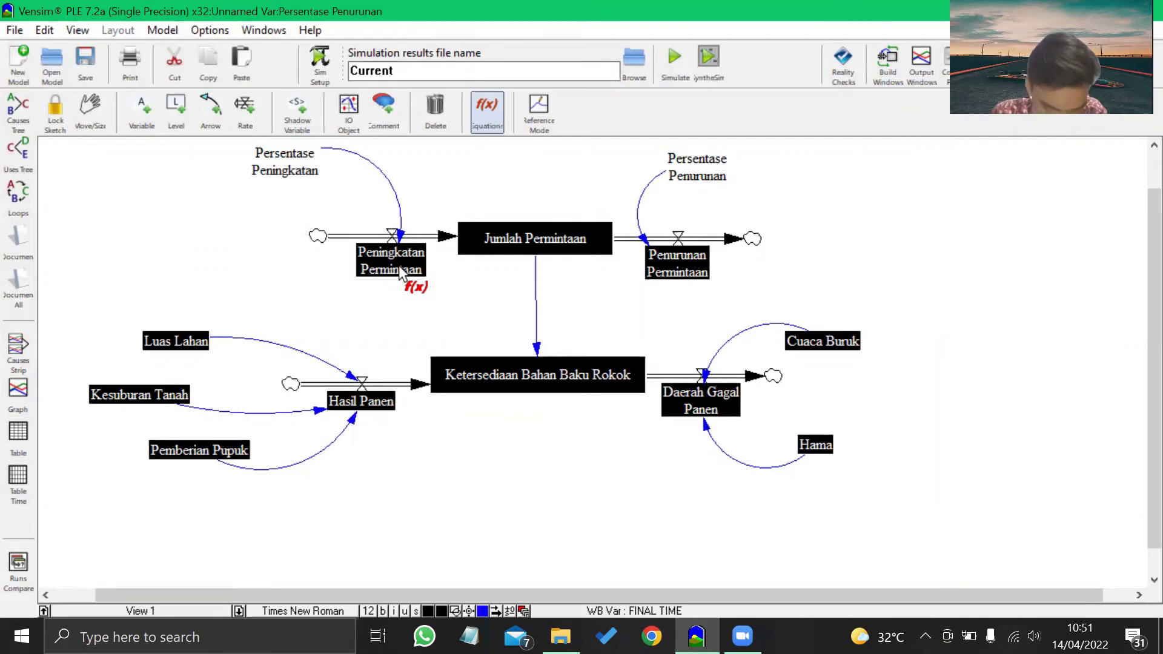
# Define the Peningkatan Permintaan rate in units of ton with the equation Persentase Peningkatan*1000.
pyautogui.click(400, 270)
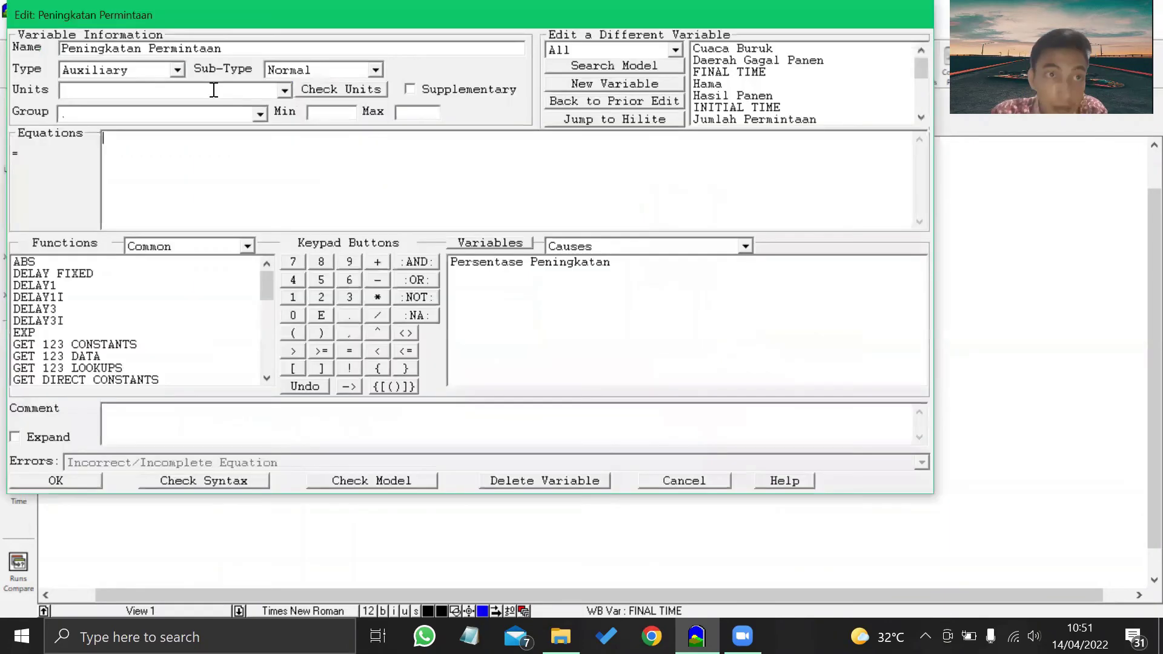
pyautogui.write('ton')
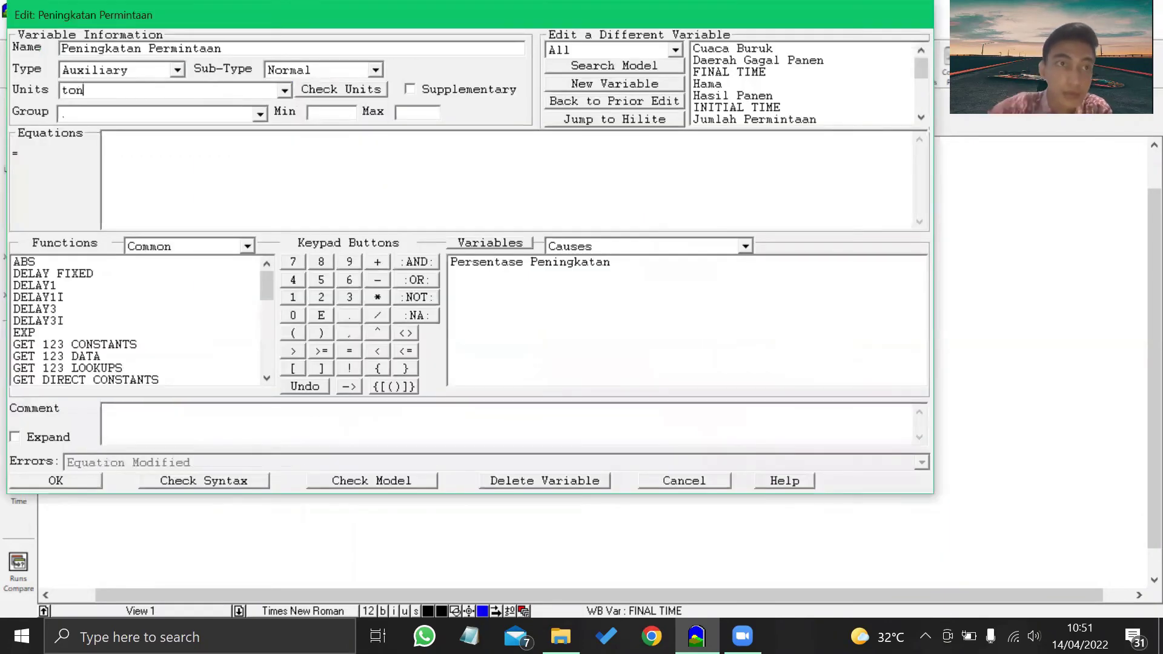
pyautogui.click(129, 152)
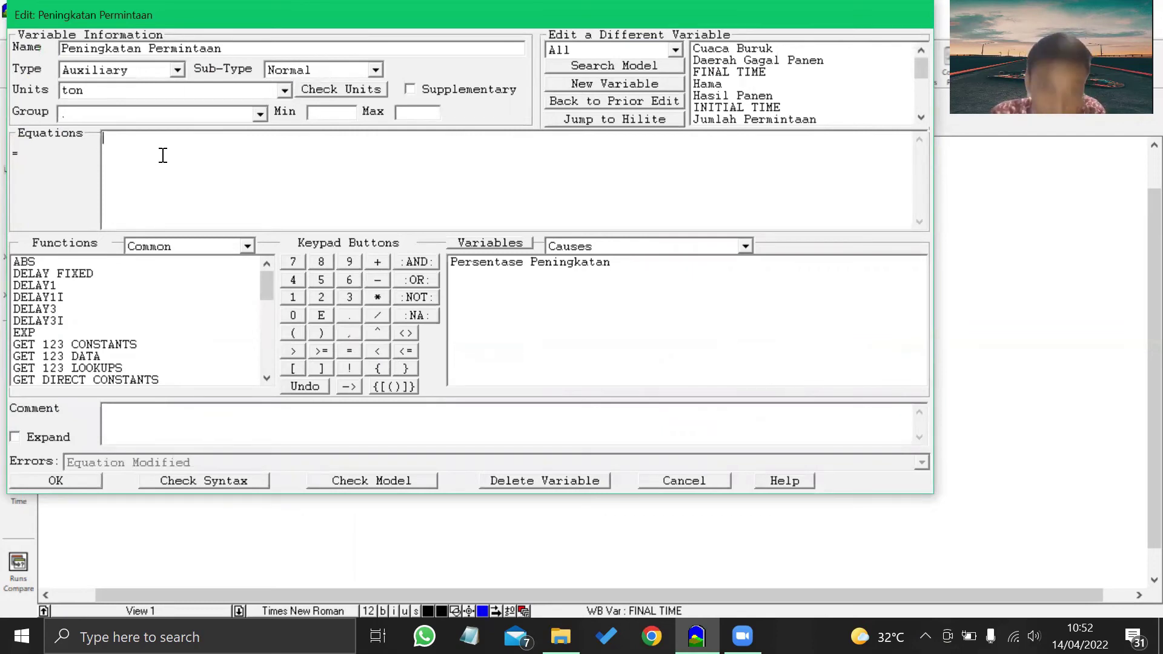
pyautogui.click(501, 265)
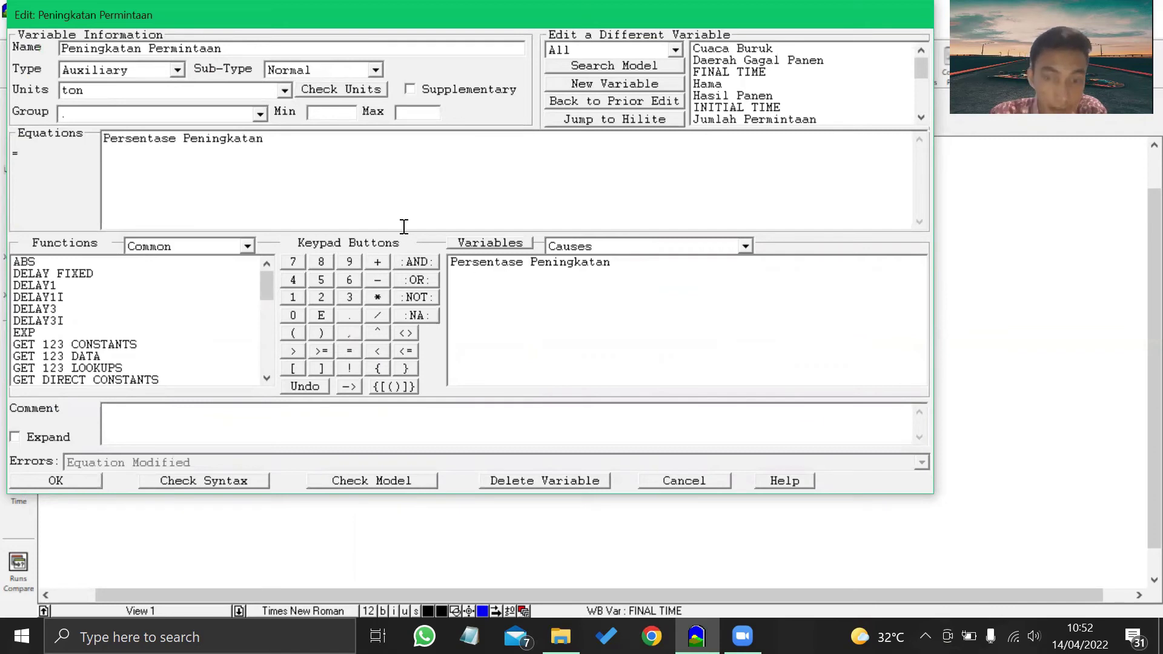
pyautogui.write('*1000')
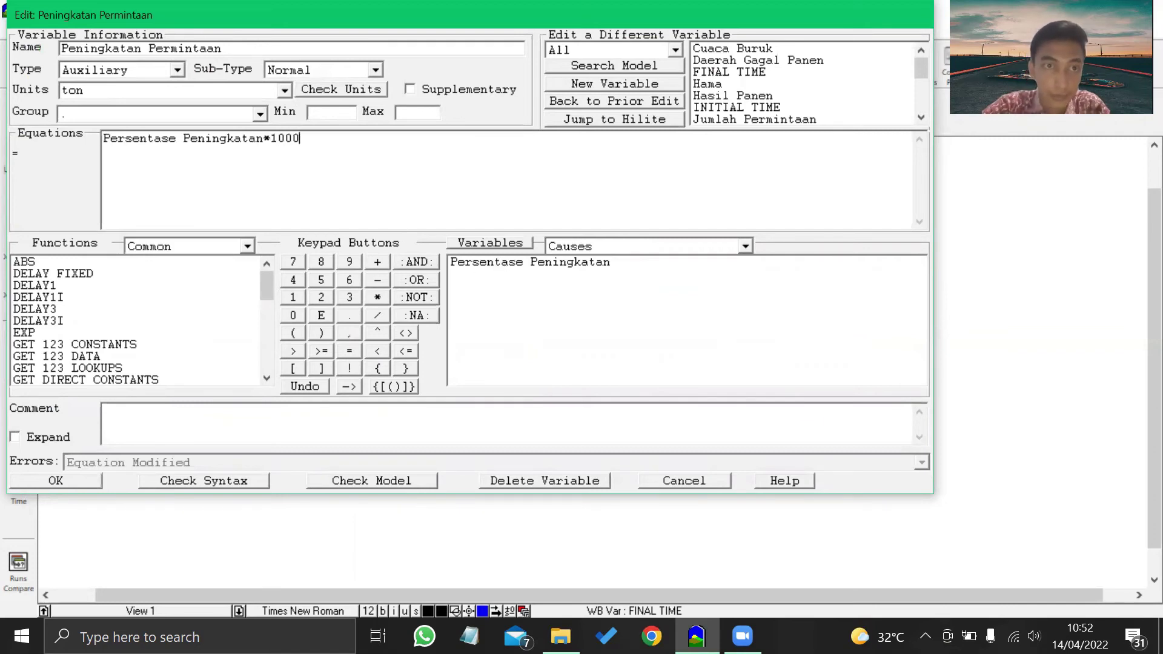
pyautogui.click(80, 481)
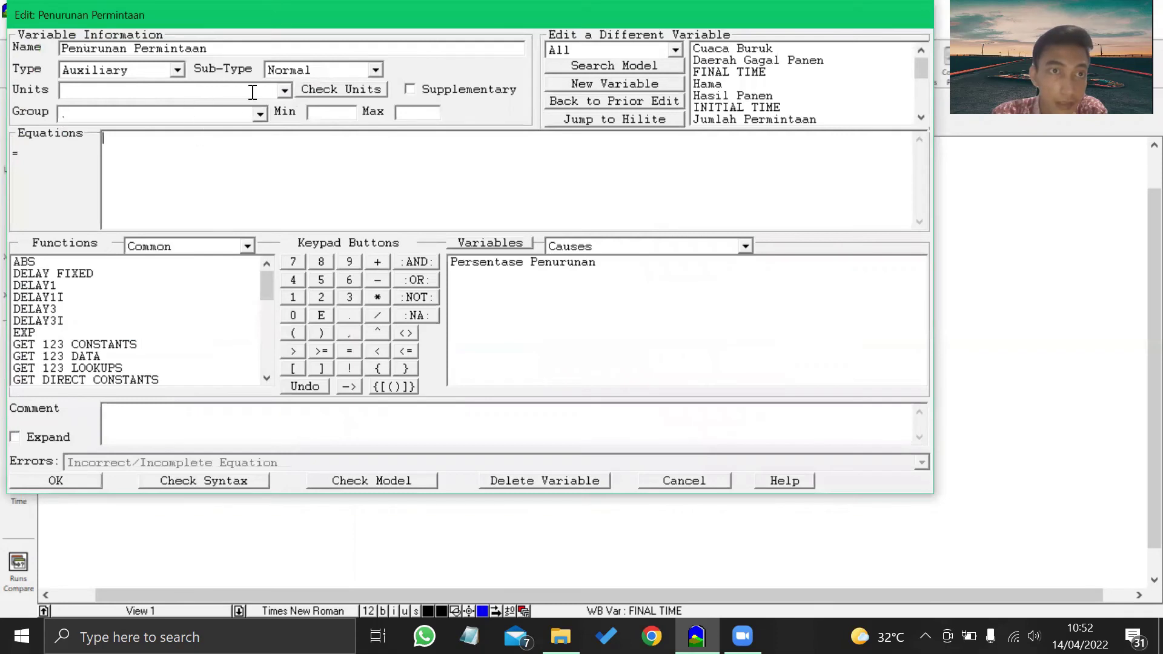
# Define the Penurunan Permintaan rate in units of ton with the equation Persentase Penurunan*1000.
pyautogui.click(254, 92)
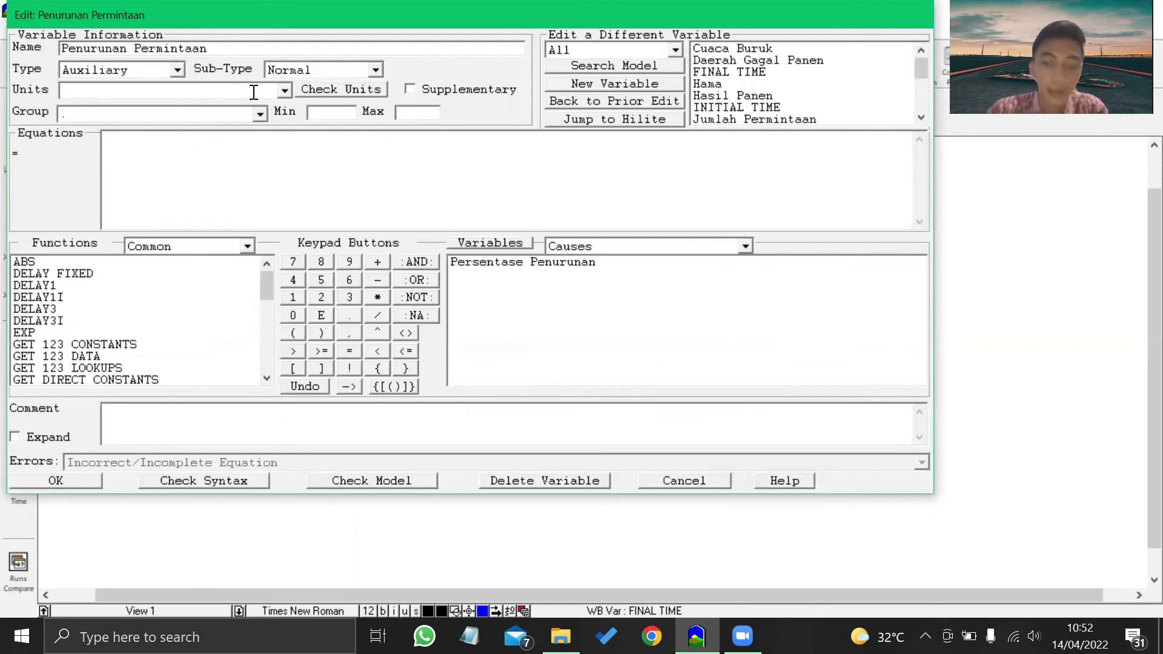
pyautogui.write('ton')
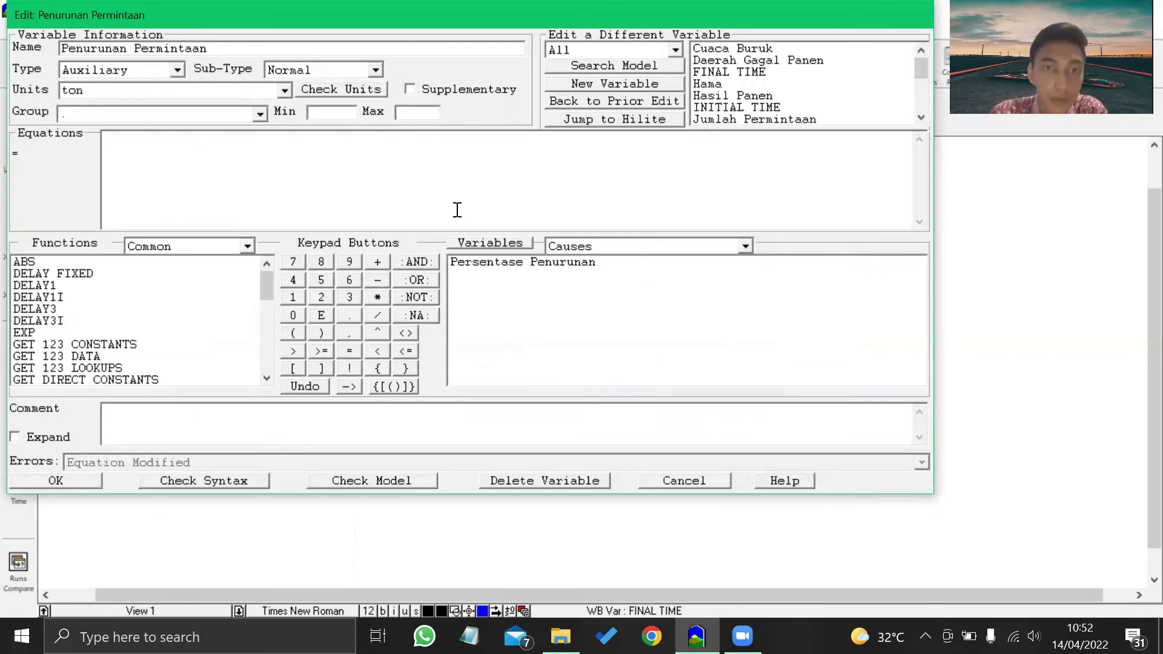
pyautogui.click(551, 267)
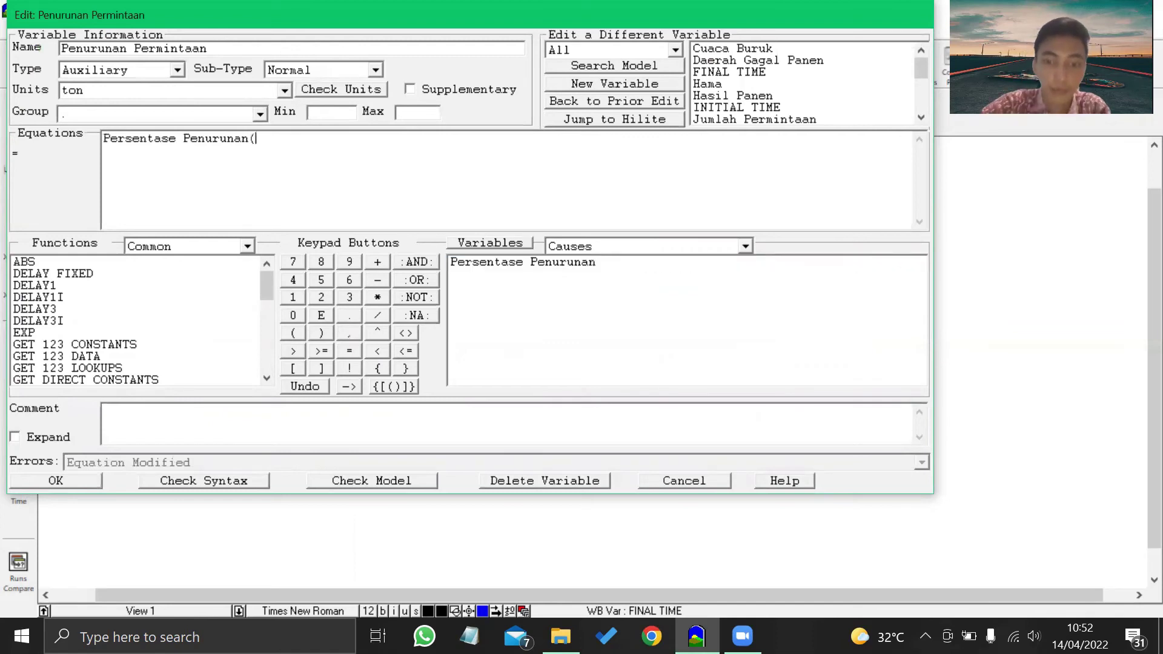
pyautogui.write('*1000')
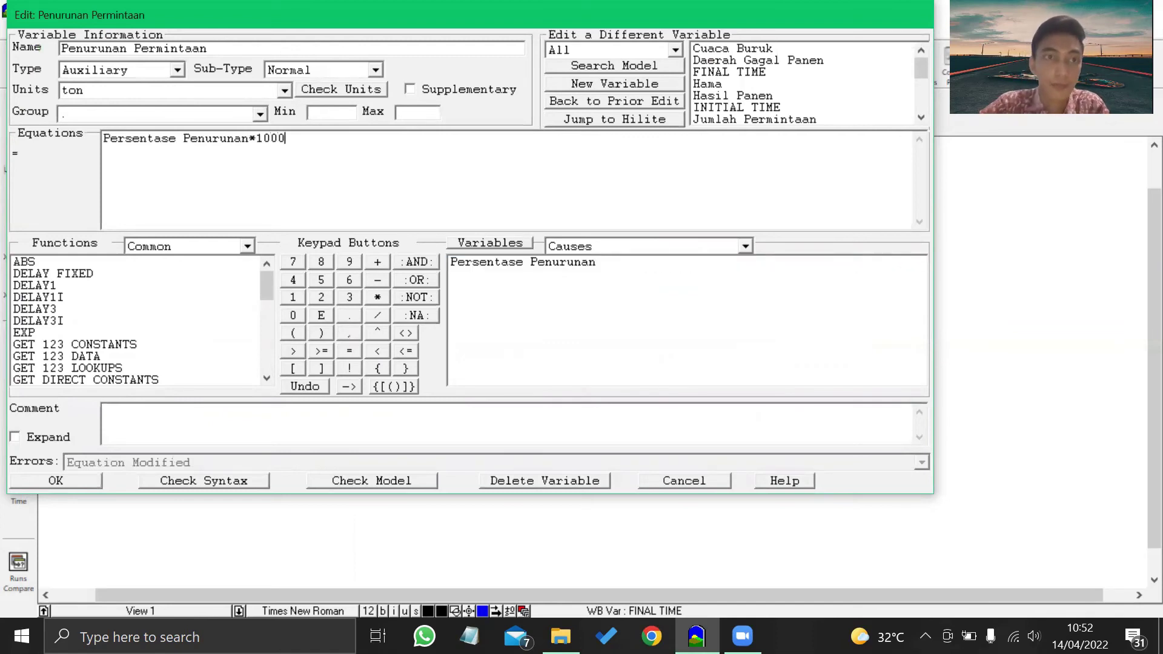
pyautogui.click(63, 482)
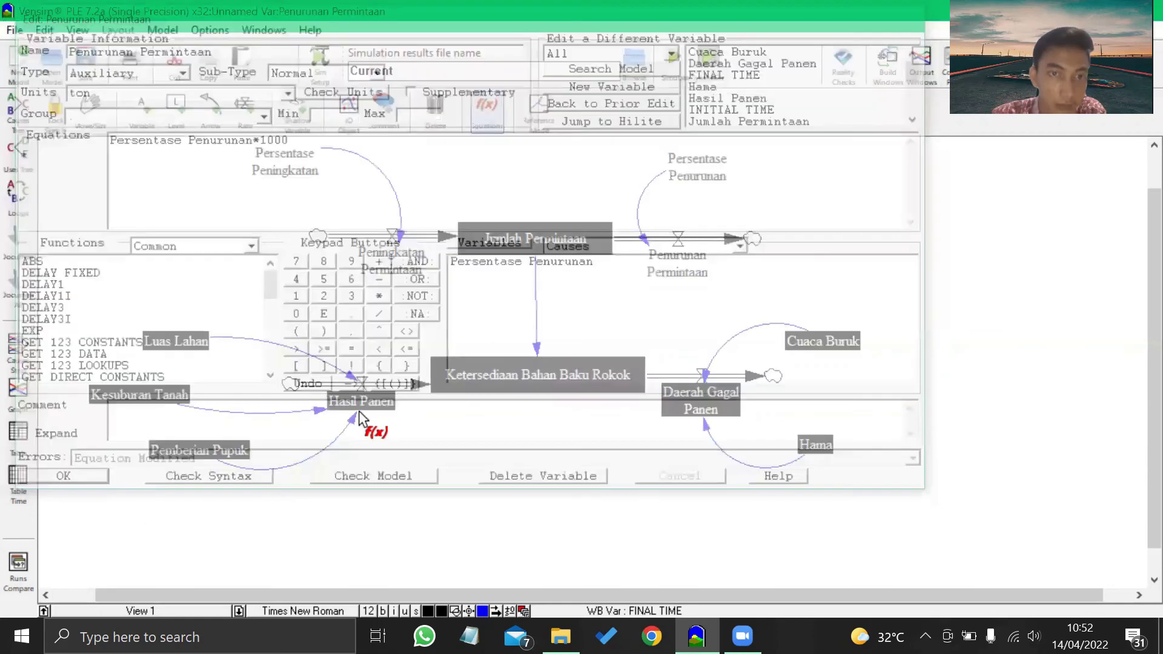
# Define Luas Lahan as an Auxiliary variable with the units hektar and the equation 0.5*2000.
pyautogui.click(187, 343)
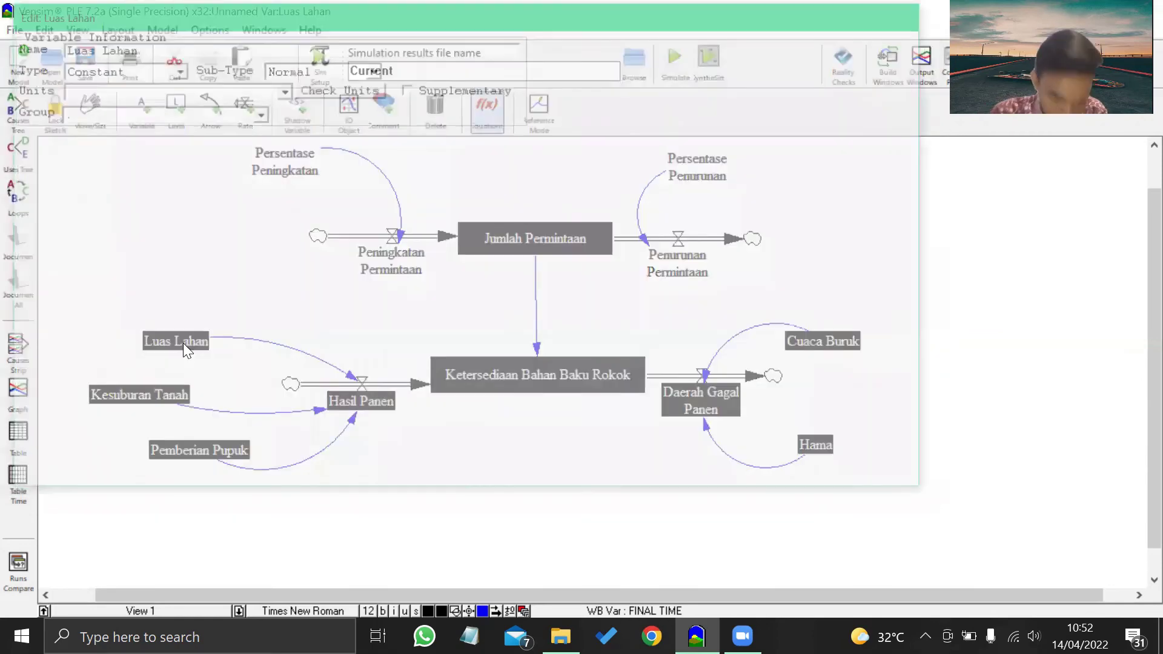
pyautogui.click(146, 85)
pyautogui.write('hektar')
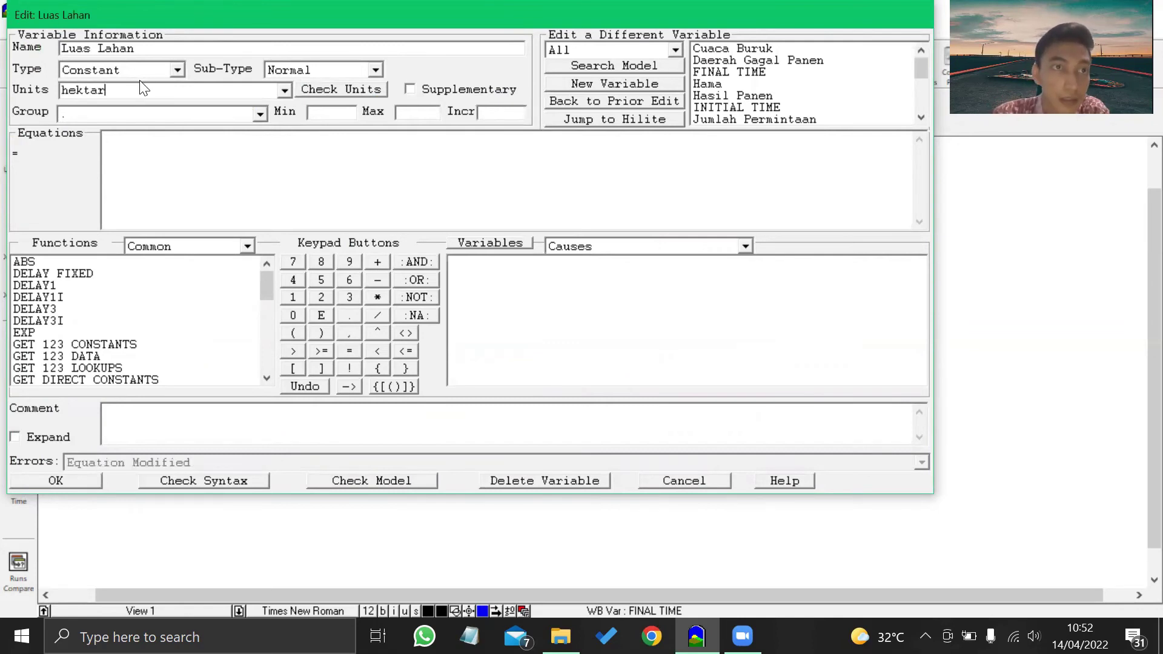
pyautogui.click(177, 69)
pyautogui.click(178, 90)
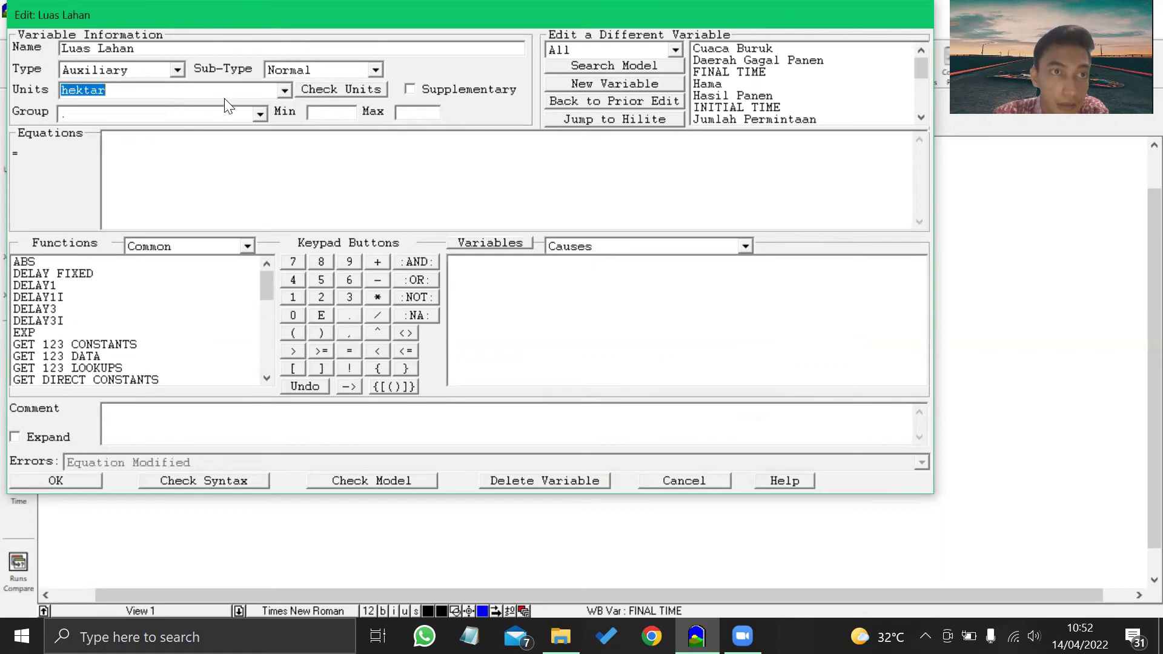
pyautogui.click(202, 144)
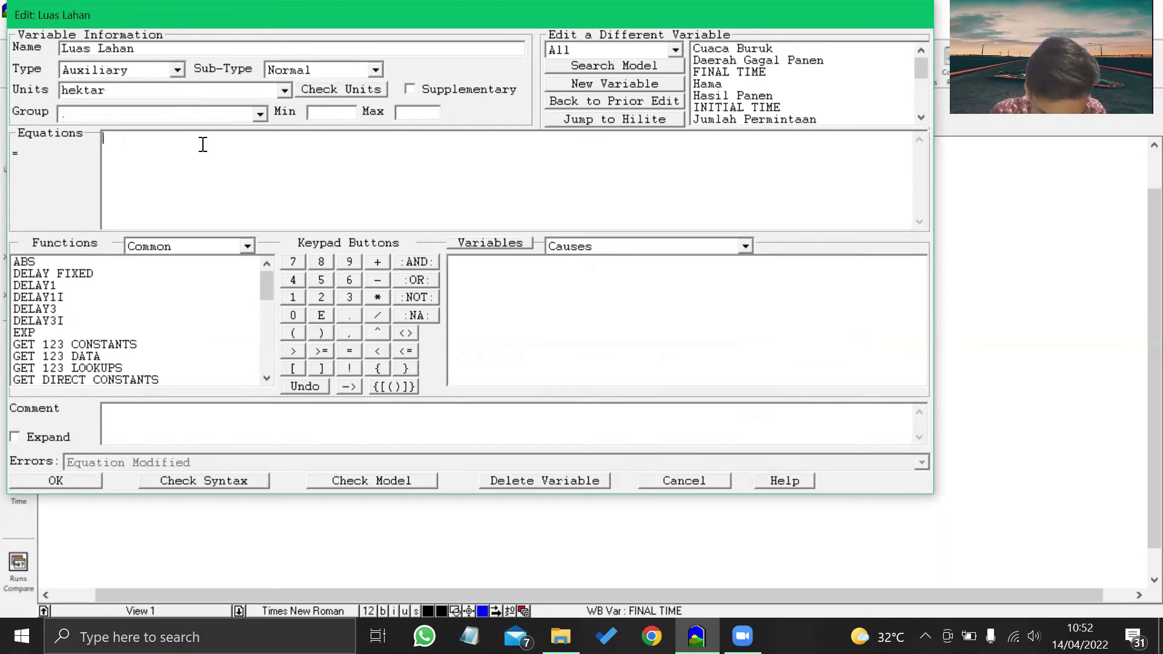
pyautogui.write('0.5')
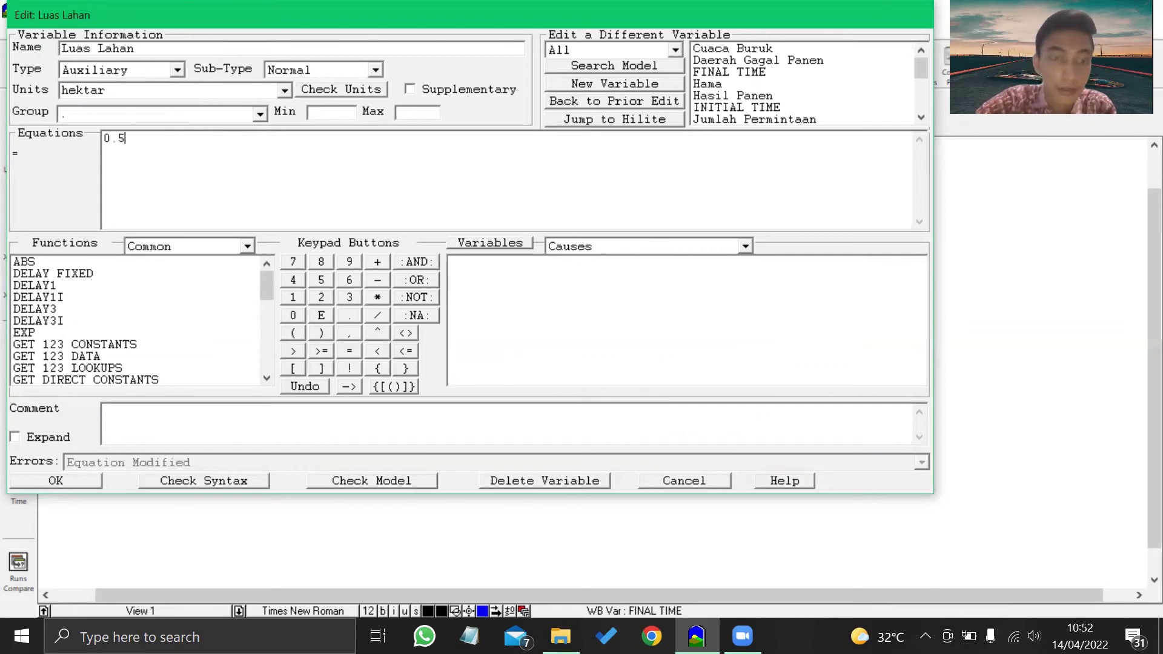
pyautogui.write('*2000')
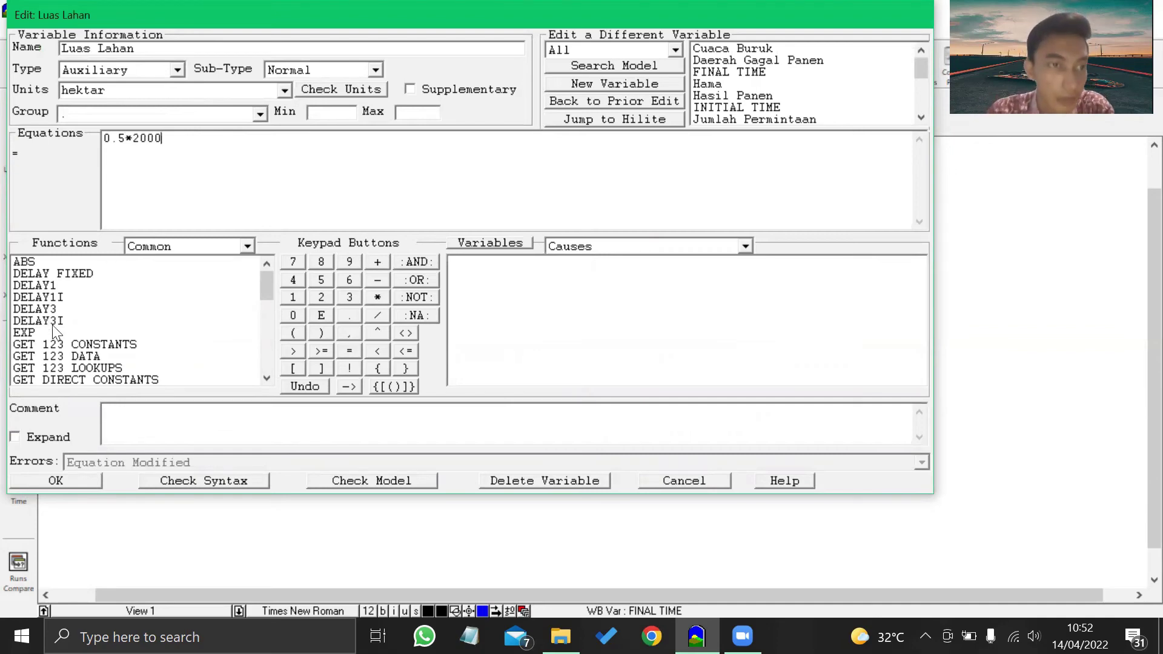
pyautogui.click(76, 483)
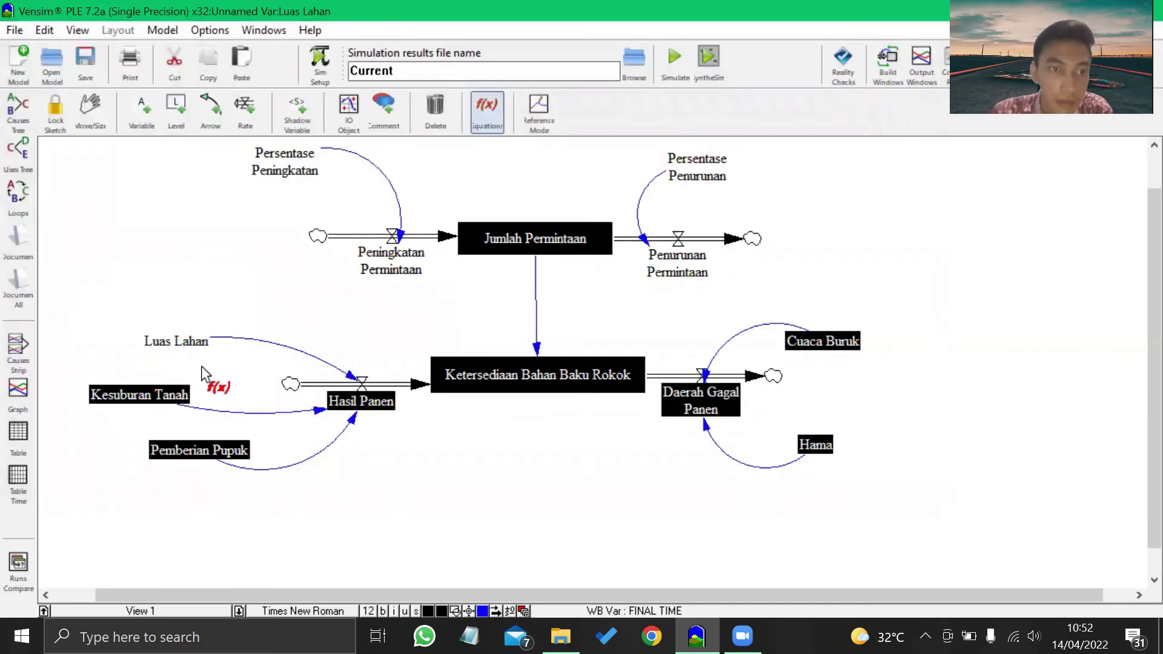
# Define Kesuburan Tanah as an Auxiliary variable with the units hektar and the equation 0.3*1000.
pyautogui.click(179, 393)
pyautogui.click(177, 69)
pyautogui.click(158, 86)
pyautogui.click(165, 90)
pyautogui.write('hektar')
pyautogui.click(182, 154)
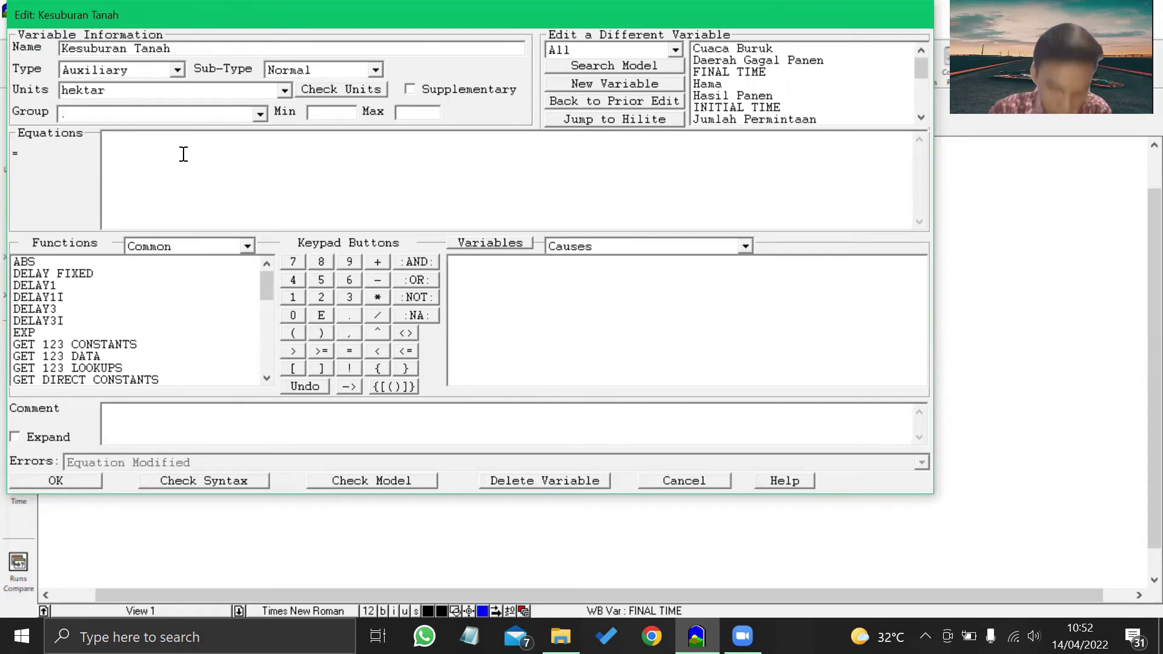
pyautogui.write('0.3')
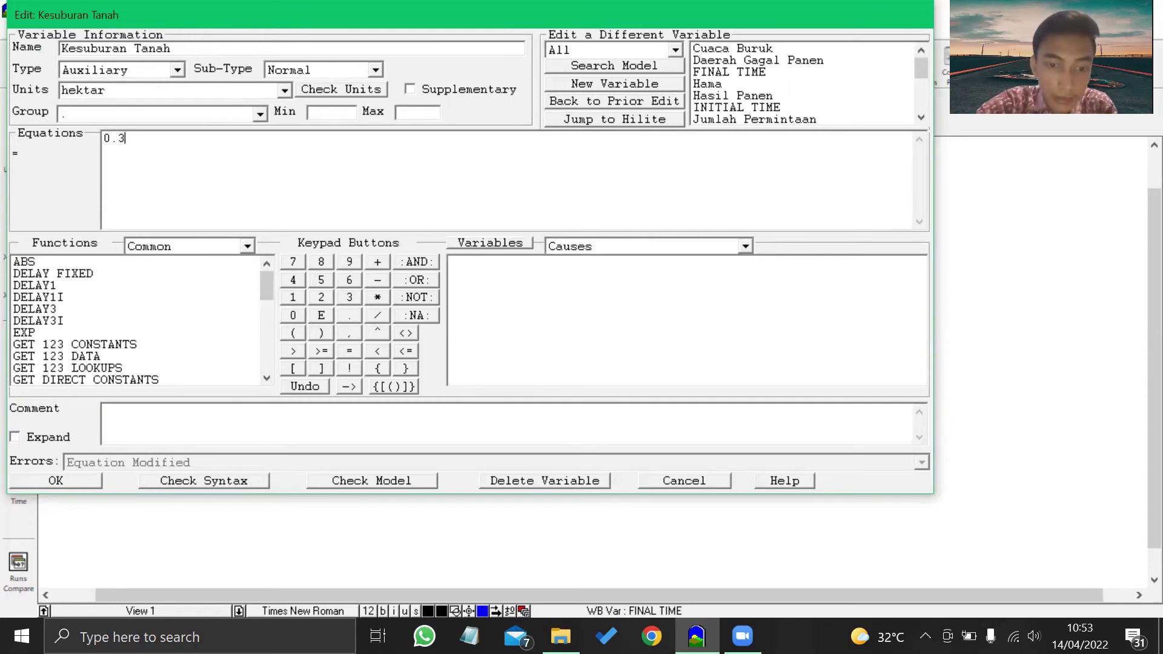
pyautogui.write('*')
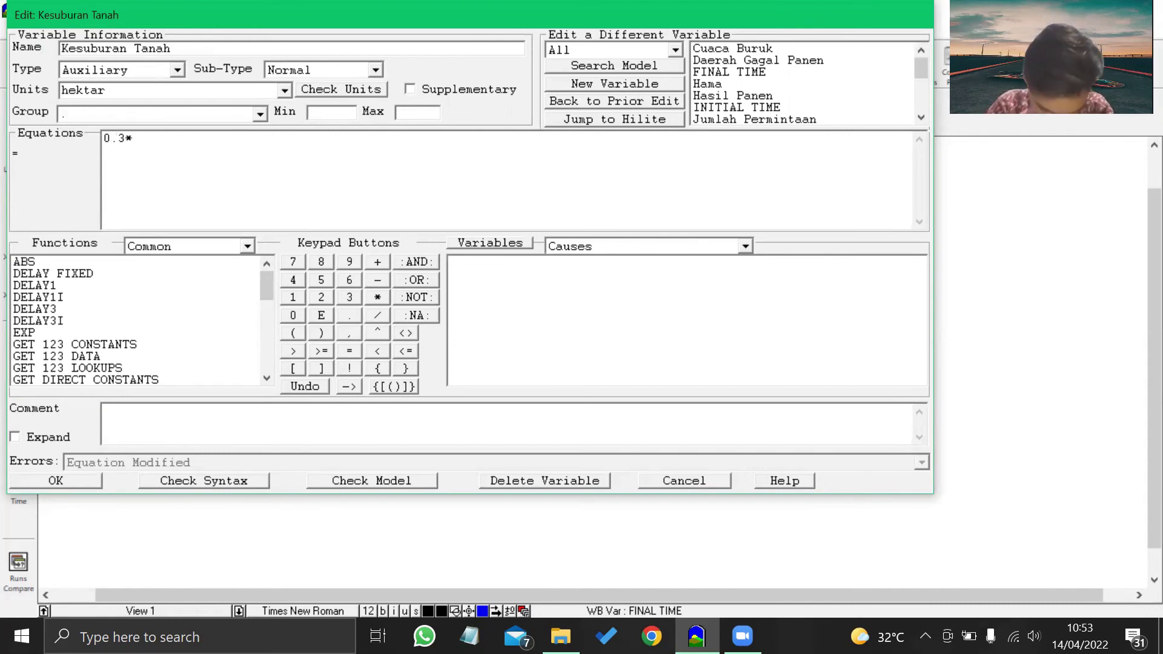
pyautogui.write('1000')
pyautogui.press('Return')
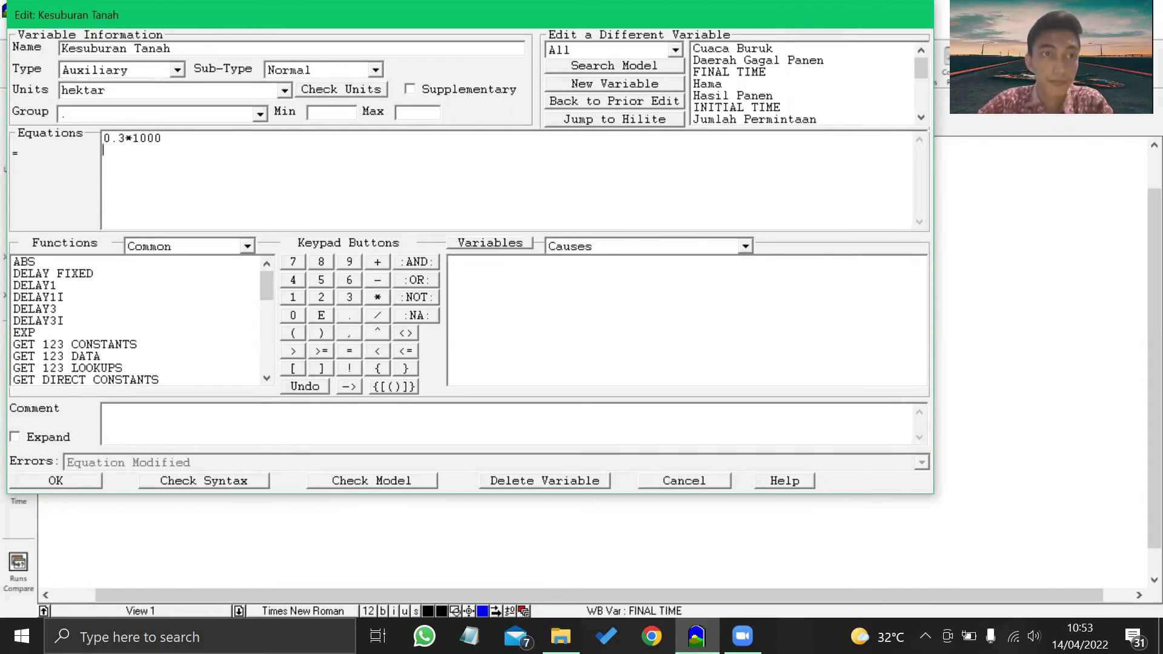
pyautogui.click(73, 480)
# Define Pemberian Pupuk as an Auxiliary variable with the units hektar and the equation 0.2*2000.
pyautogui.click(195, 449)
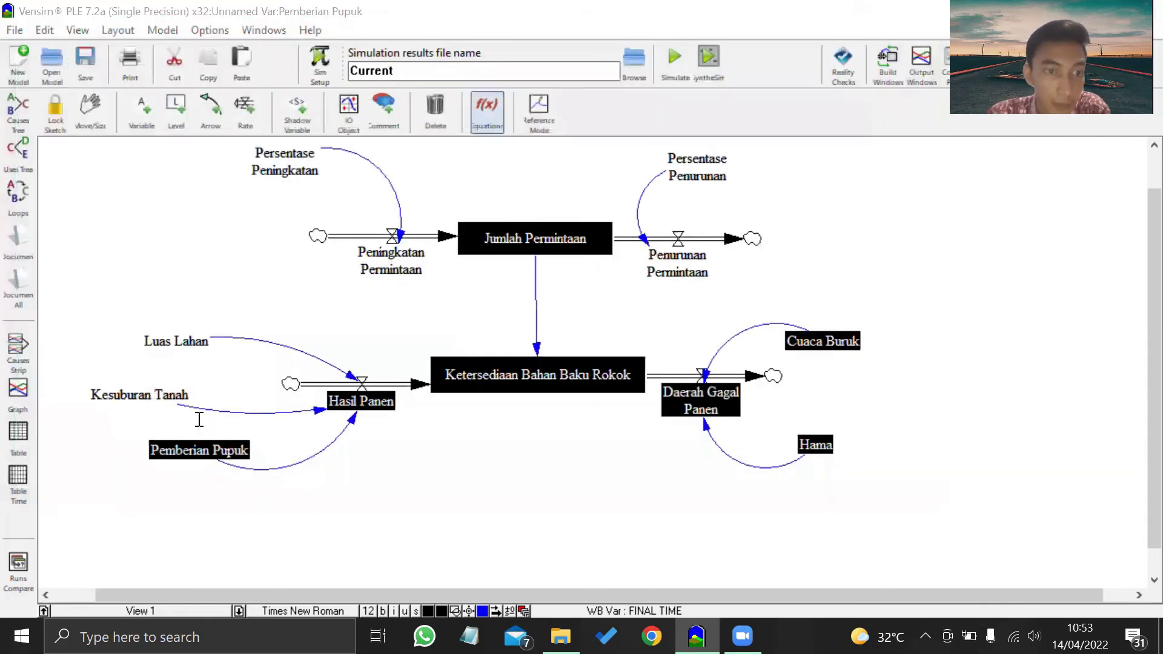
pyautogui.click(178, 70)
pyautogui.scroll(1, 163, 91)
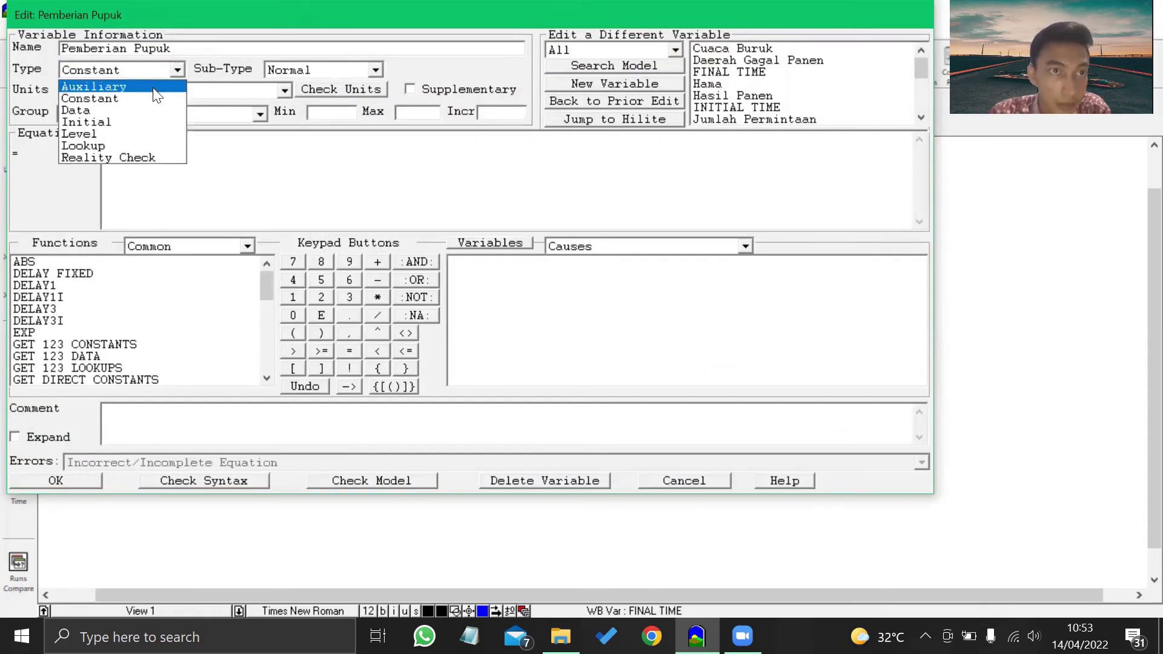
pyautogui.click(169, 89)
pyautogui.click(175, 96)
pyautogui.write('hek')
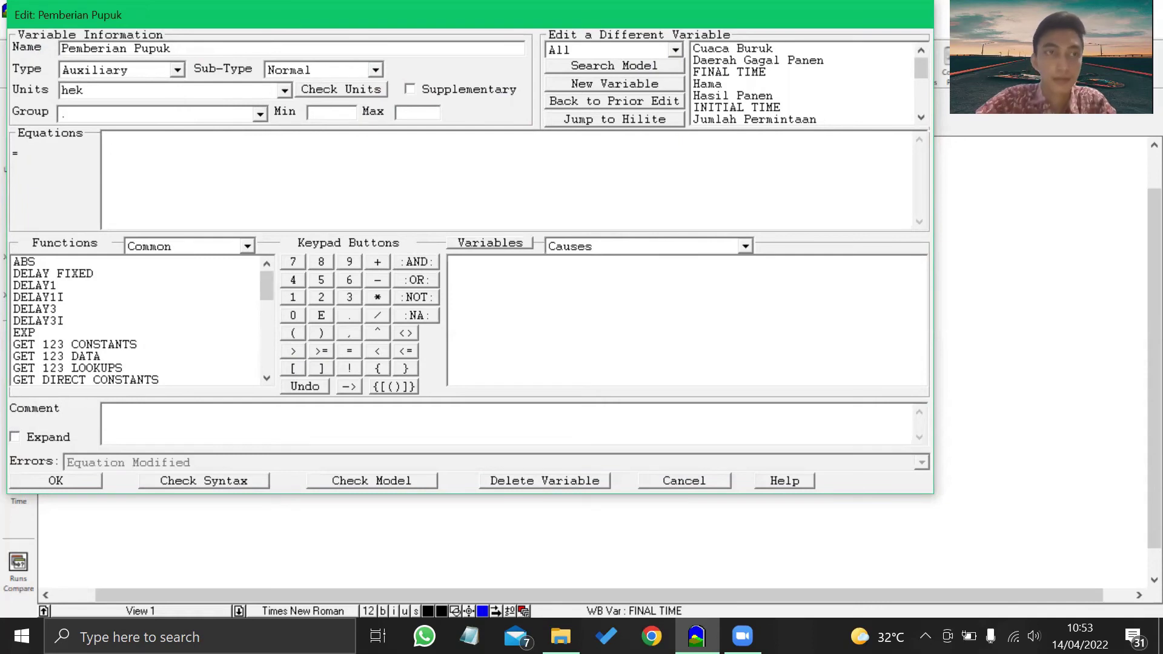
pyautogui.write('tar')
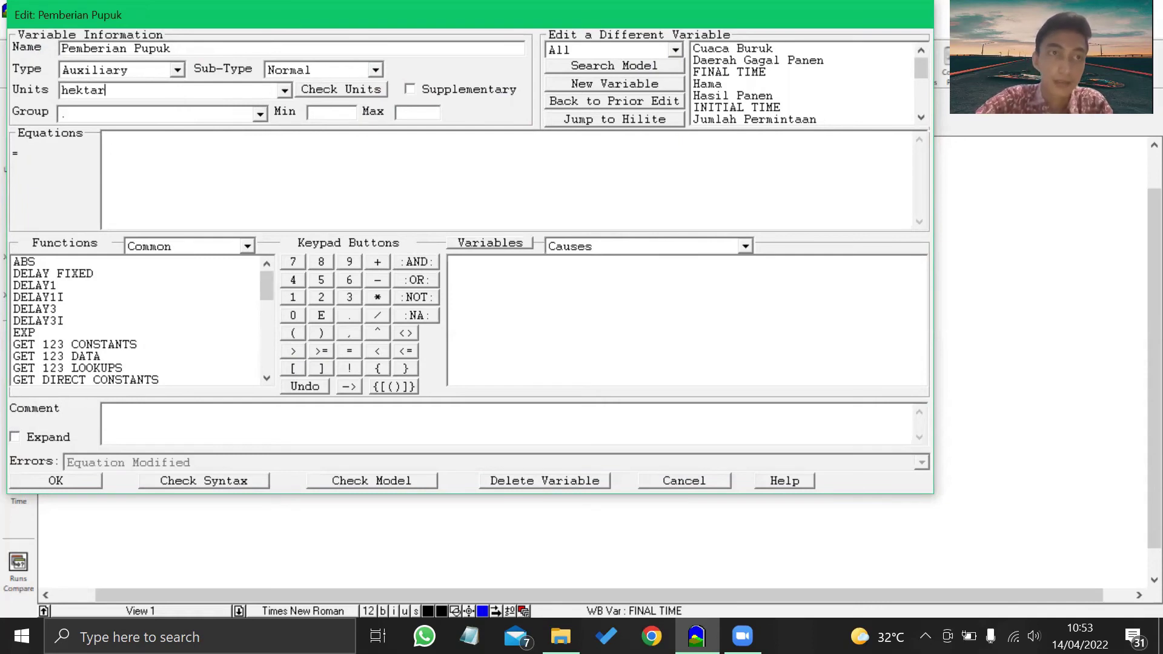
pyautogui.click(313, 157)
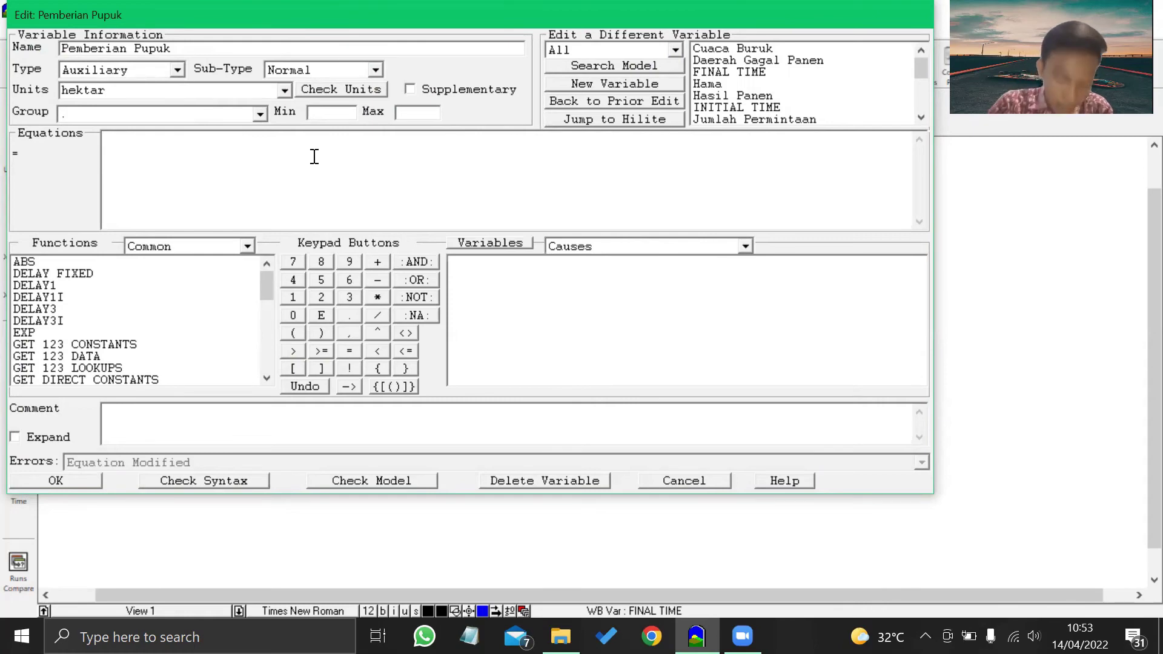
pyautogui.write('0.2*2000')
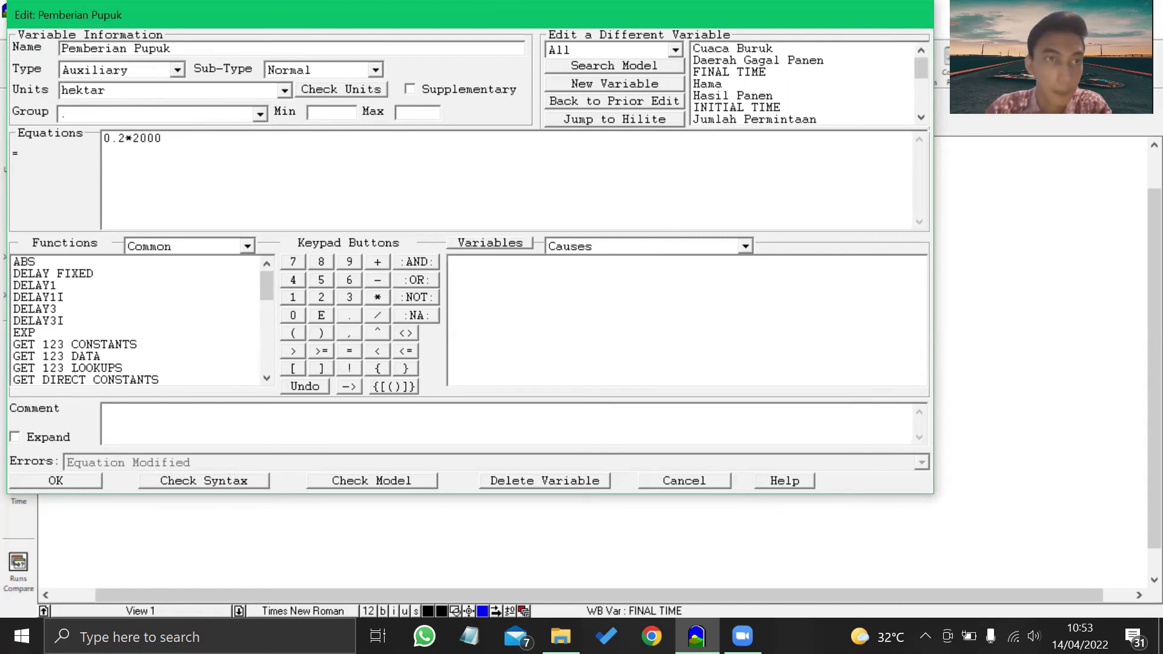
pyautogui.click(60, 478)
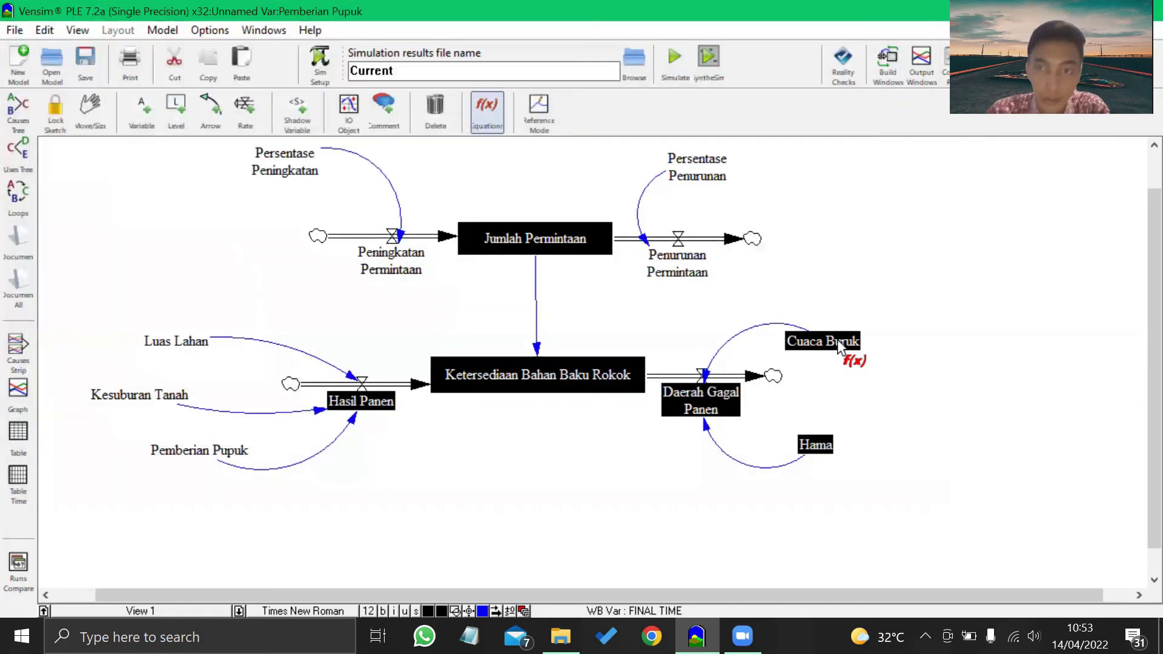
# Define Cuaca Buruk as an Auxiliary variable with the units hektar and the equation 0.4*250.
pyautogui.click(838, 345)
pyautogui.click(242, 92)
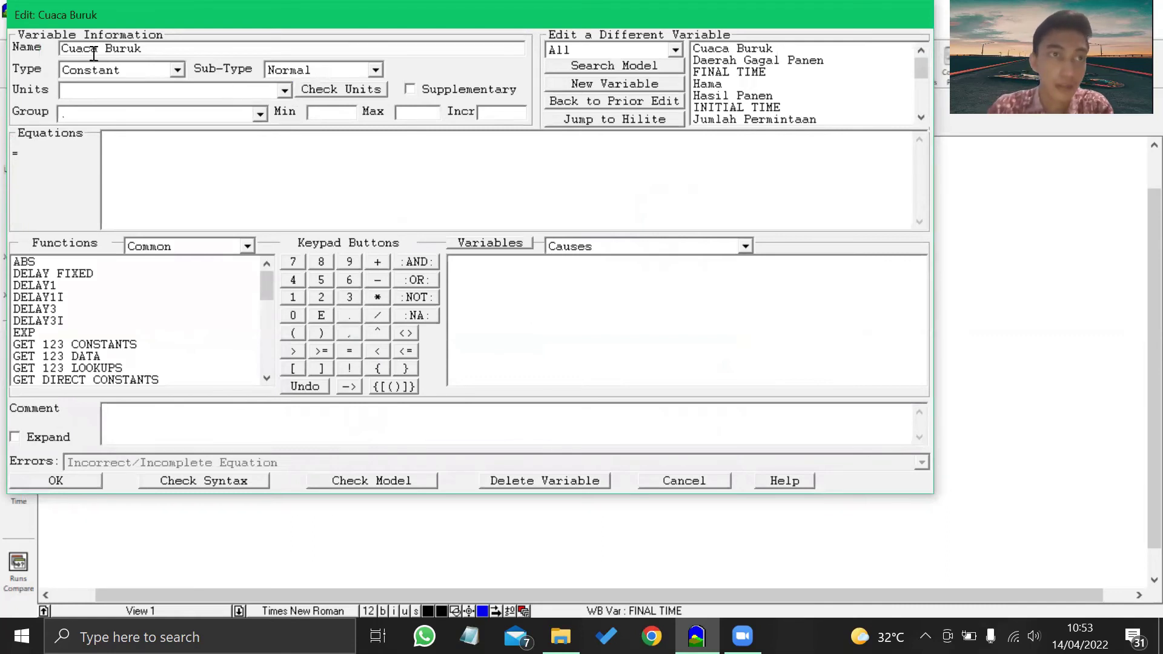
pyautogui.click(177, 70)
pyautogui.click(175, 86)
pyautogui.write('hektar')
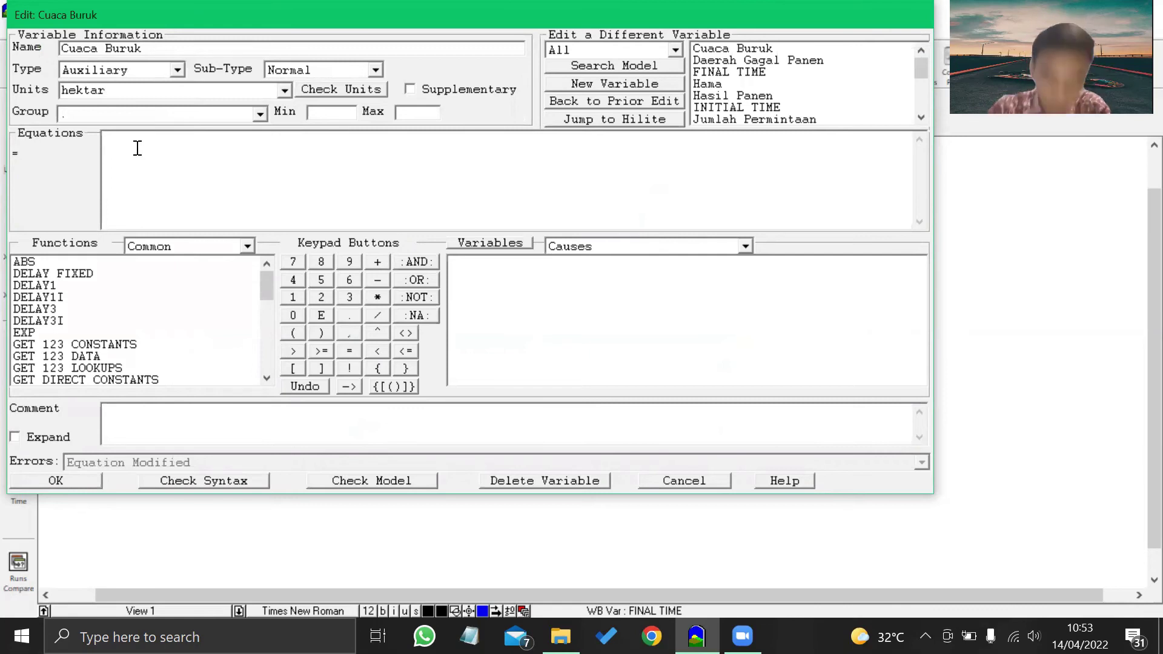
pyautogui.write('0.4')
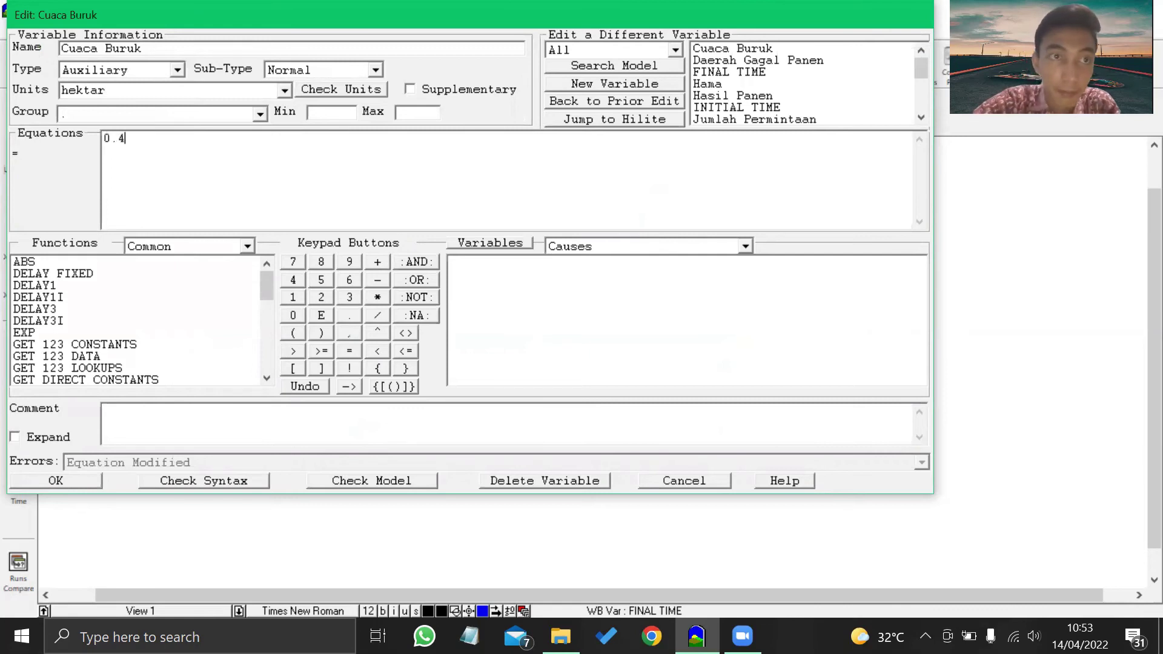
pyautogui.write('*250')
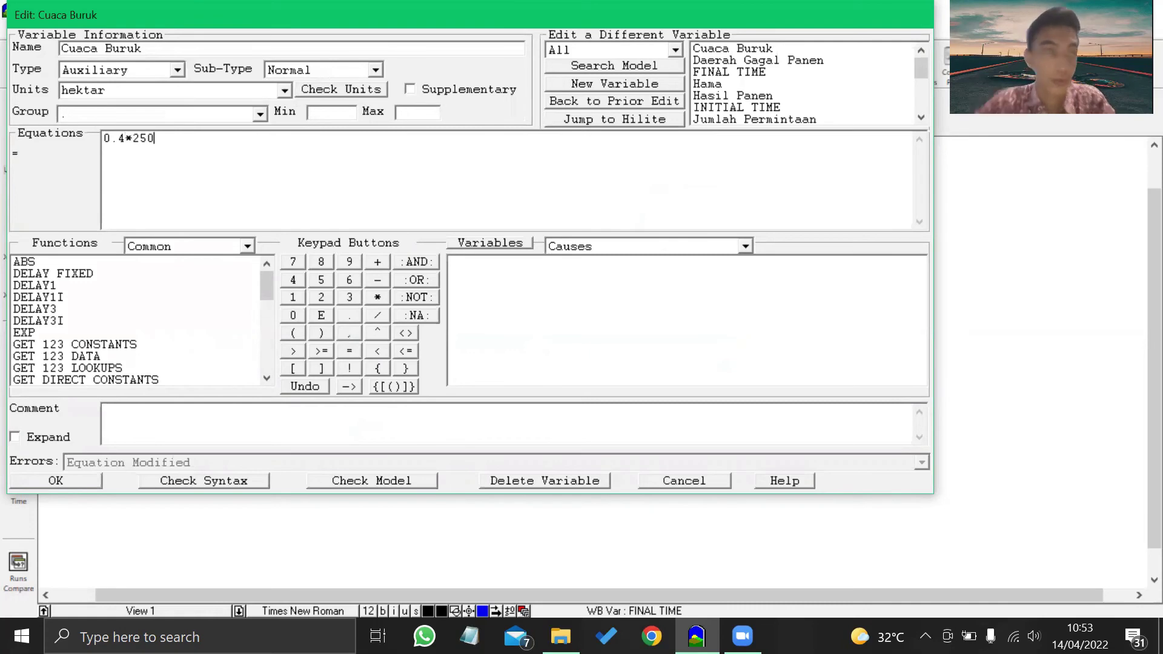
pyautogui.click(42, 485)
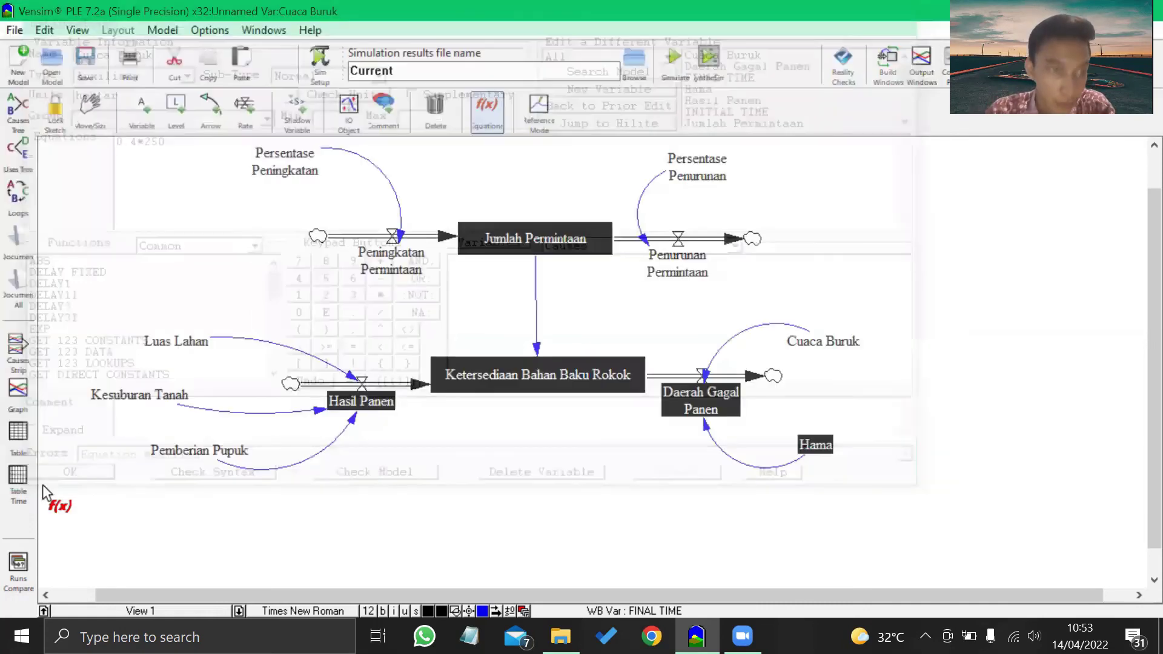
# Define Hama as an Auxiliary variable with the units hektar and the equation 0.6*250.
pyautogui.click(814, 447)
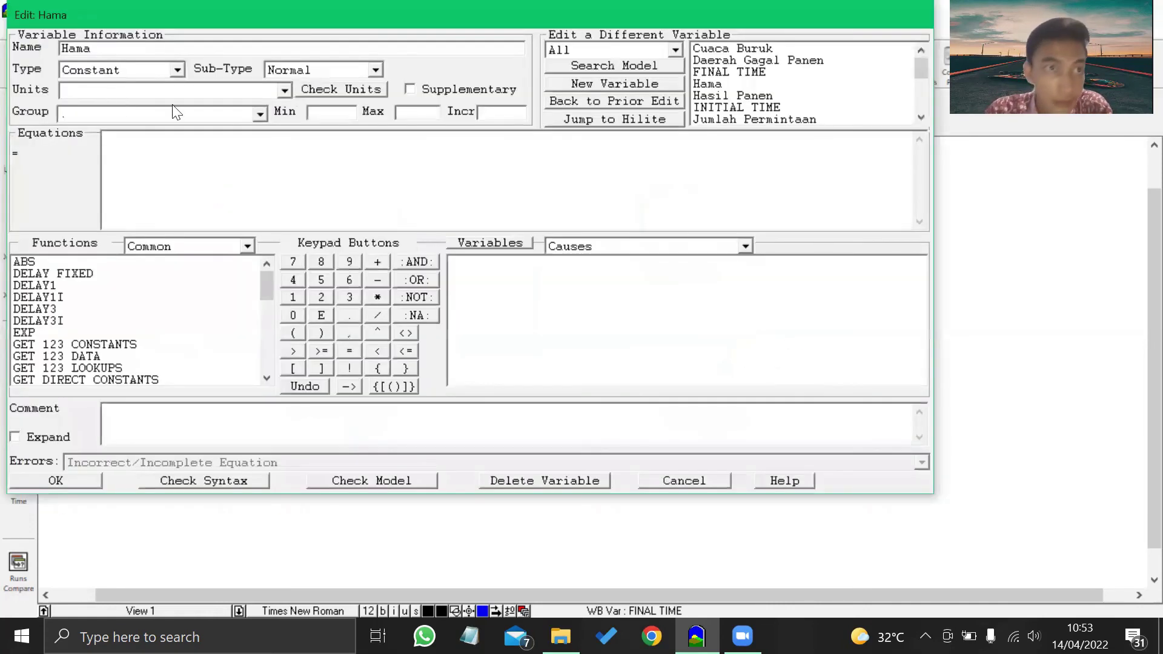
pyautogui.click(174, 70)
pyautogui.click(163, 83)
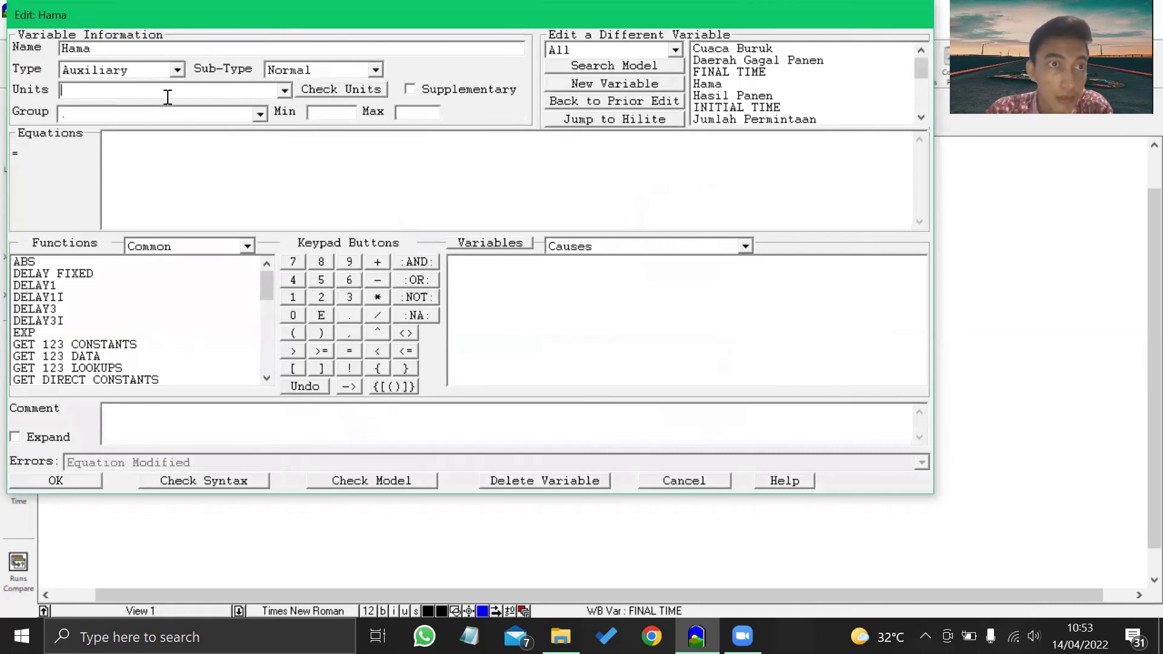
pyautogui.click(274, 94)
pyautogui.write('hektar')
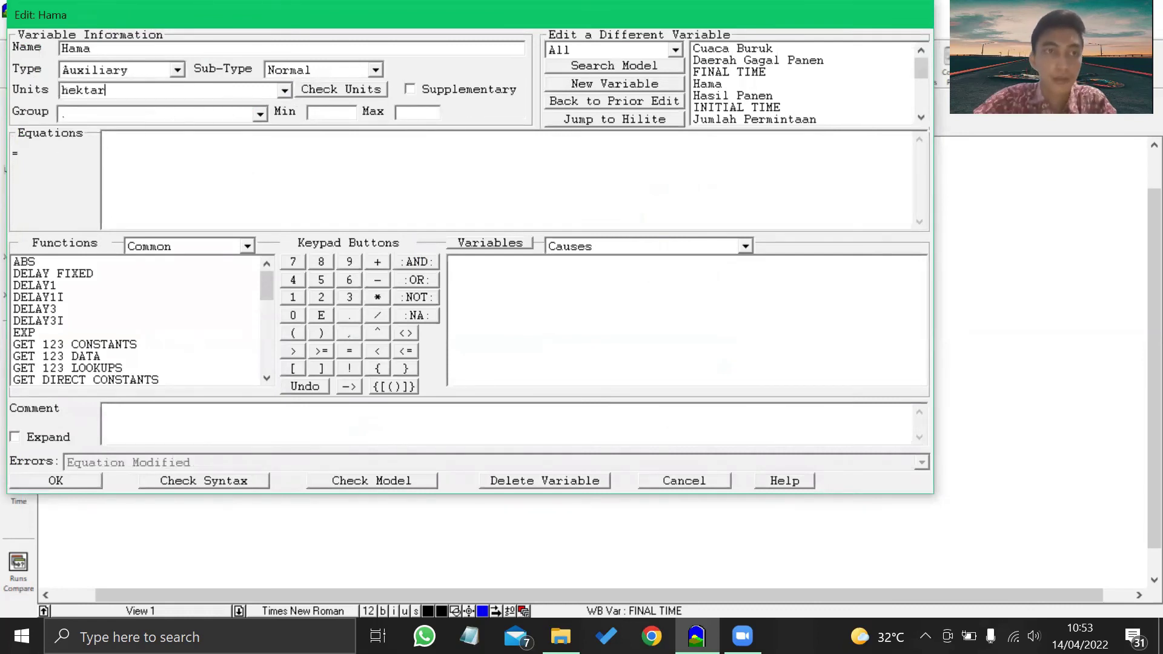
pyautogui.click(164, 145)
pyautogui.write('0')
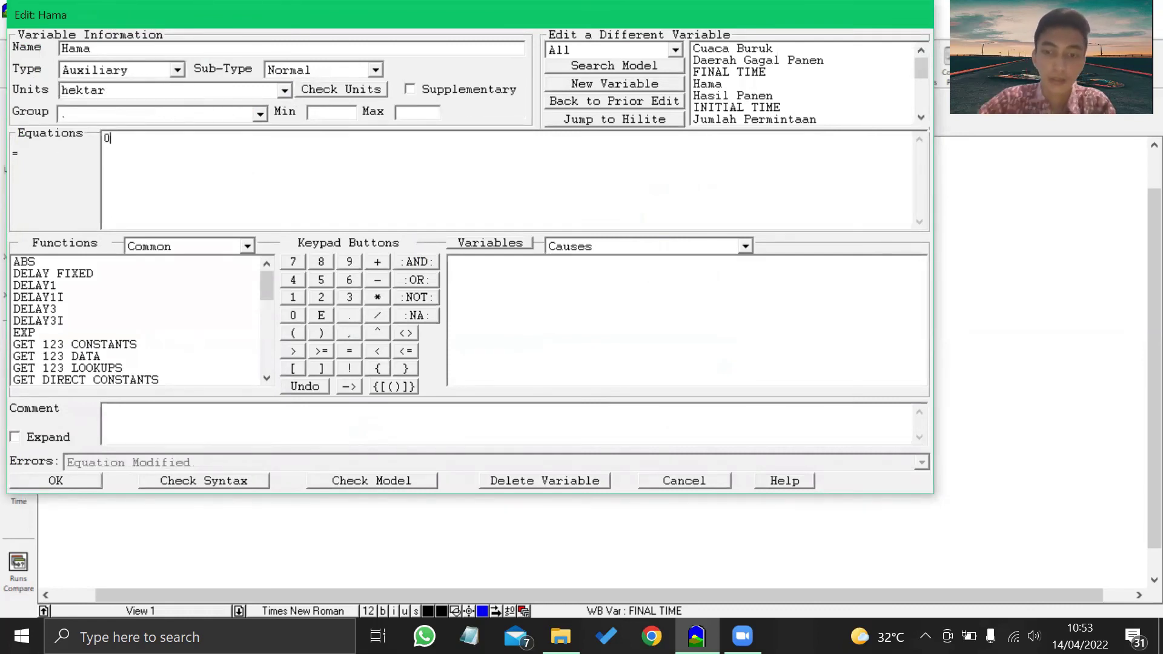
pyautogui.write('.6*250')
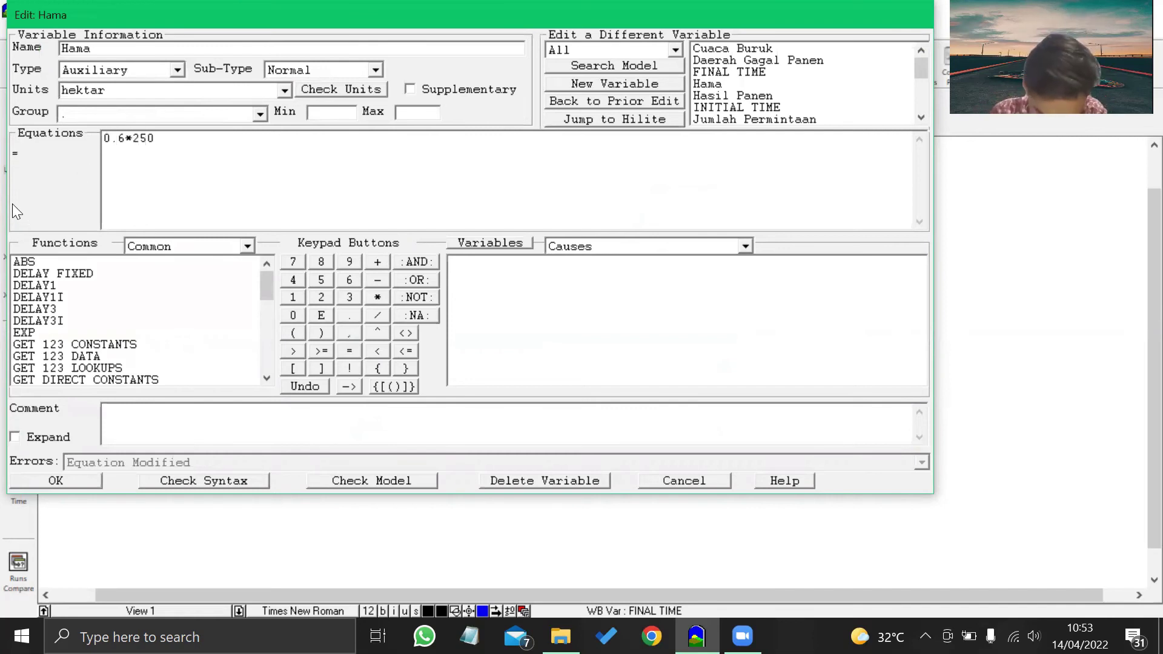
pyautogui.click(89, 479)
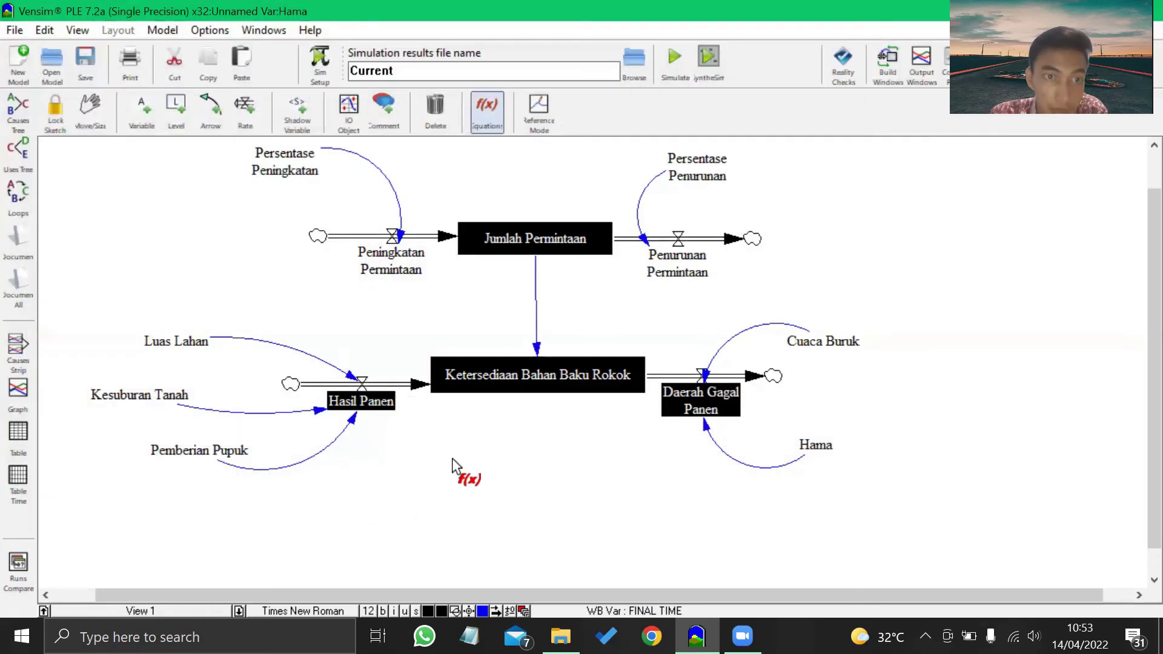
# Define Hasil Panen with the units hektar and the equation Luas Lahan+Kesuburan Tanah+Pemberian Pupuk.
pyautogui.click(382, 406)
pyautogui.click(257, 92)
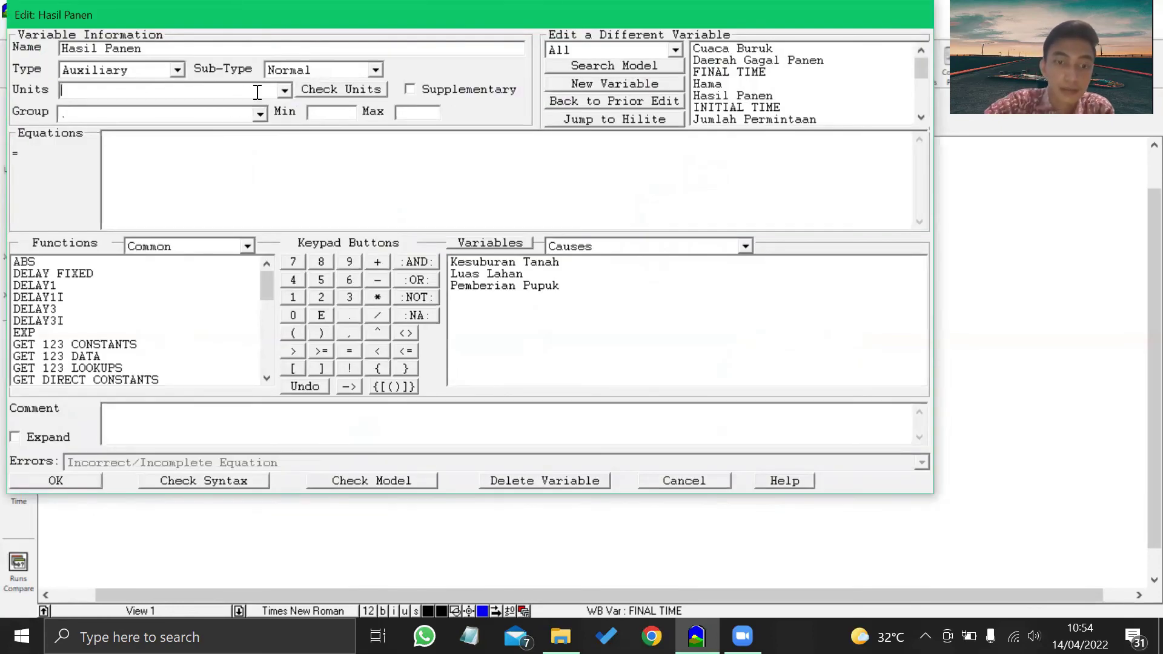
pyautogui.write('ton')
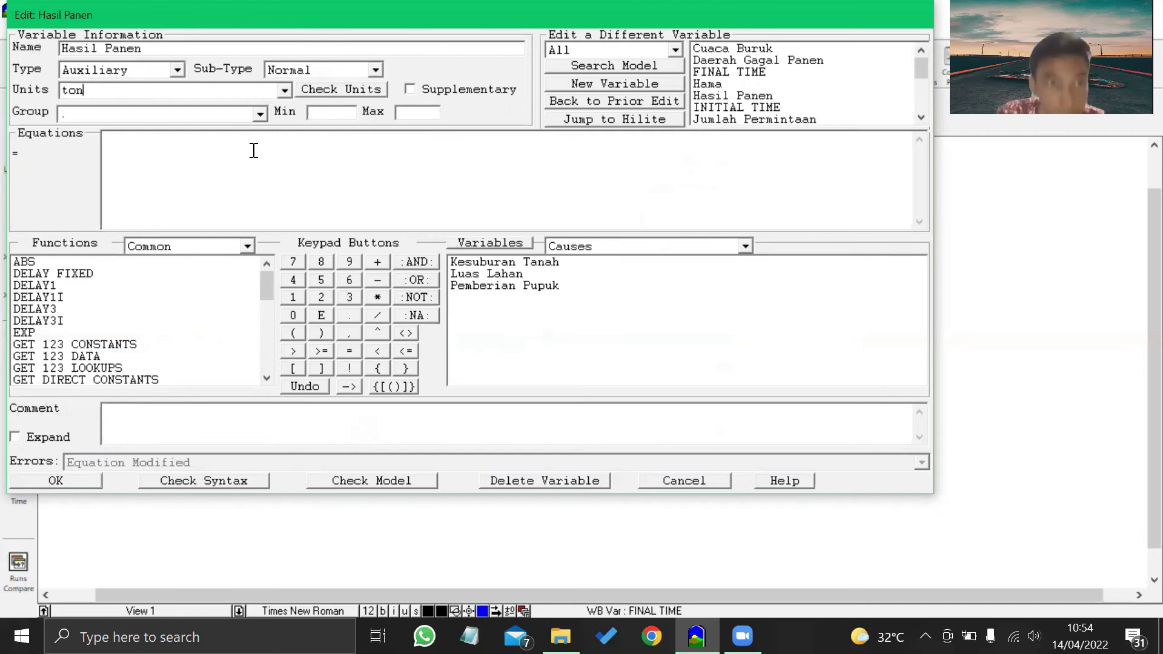
pyautogui.moveTo(107, 88); pyautogui.dragTo(31, 85)
pyautogui.write('hektar')
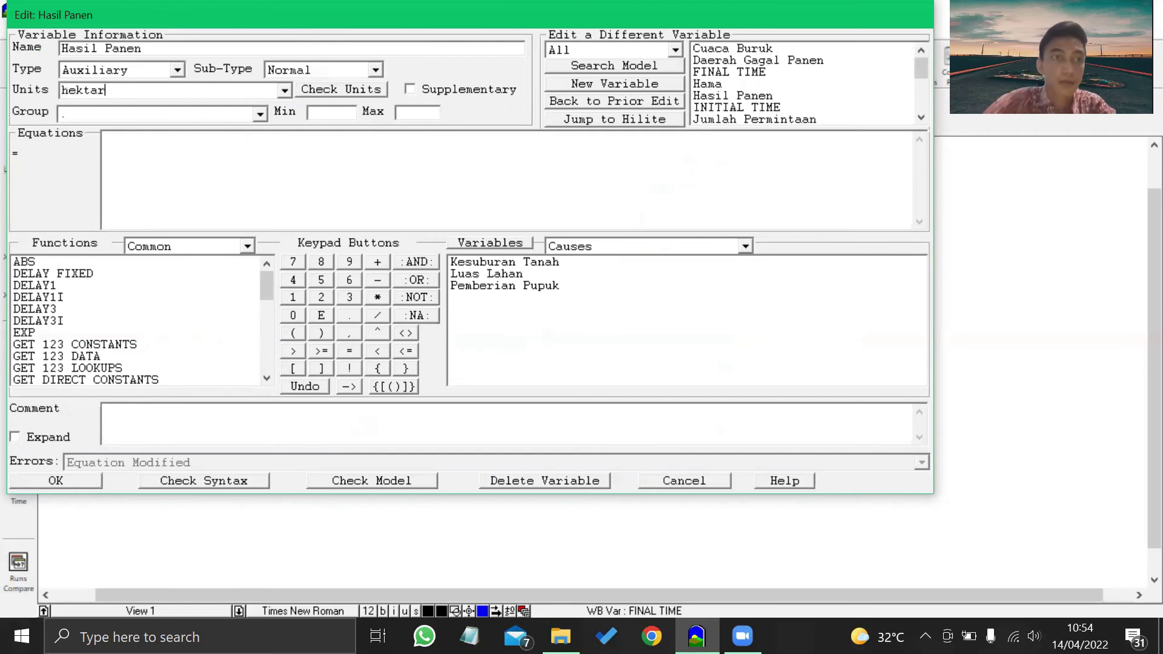
pyautogui.click(170, 144)
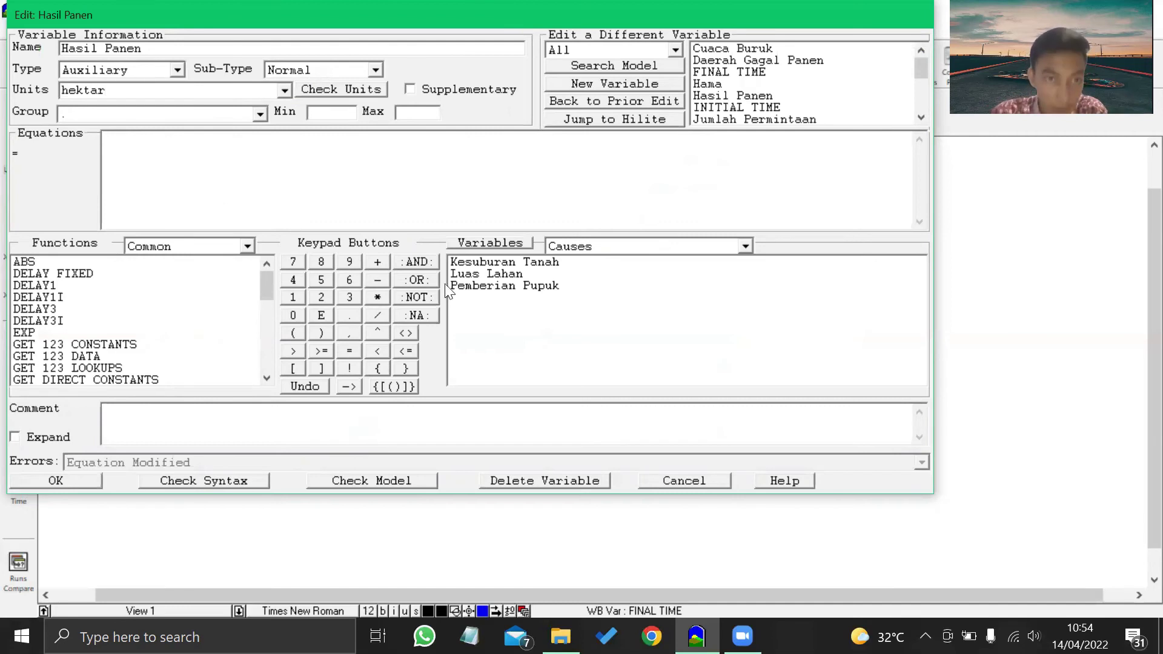
pyautogui.click(504, 276)
pyautogui.write('+')
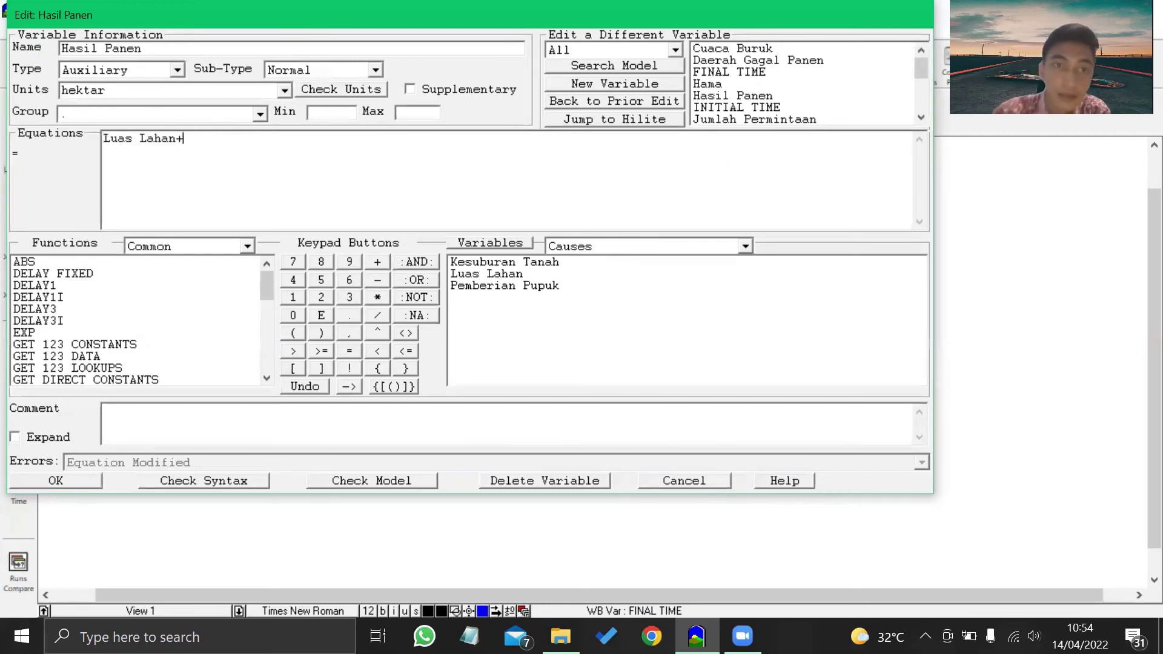
pyautogui.click(525, 262)
pyautogui.write('+')
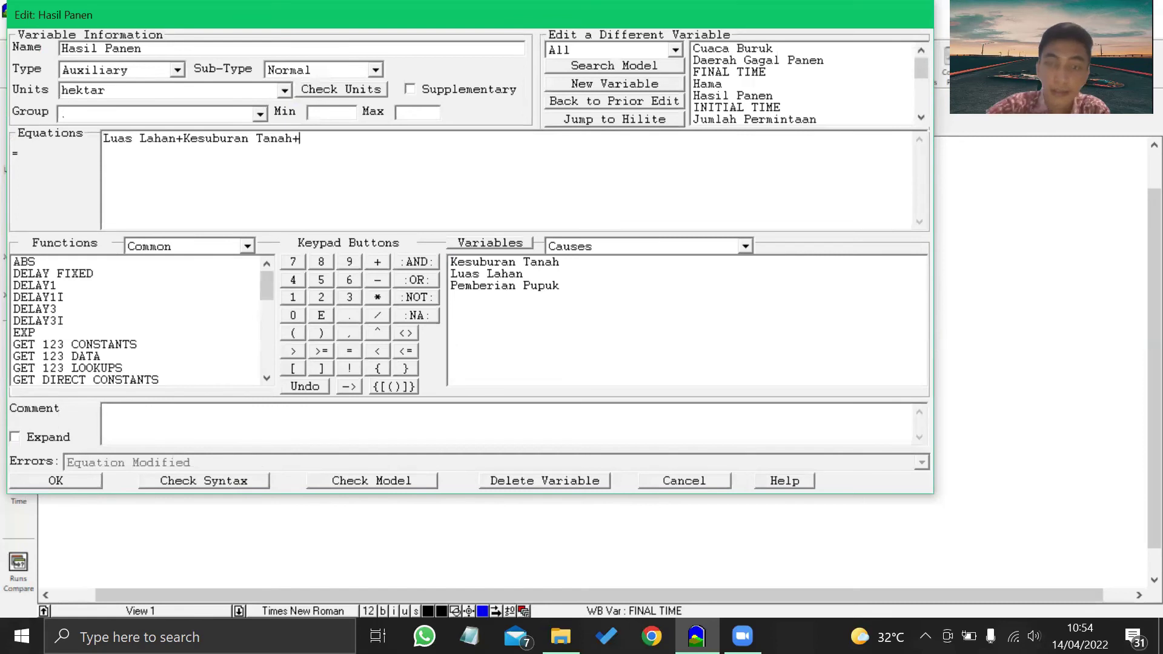
pyautogui.click(529, 287)
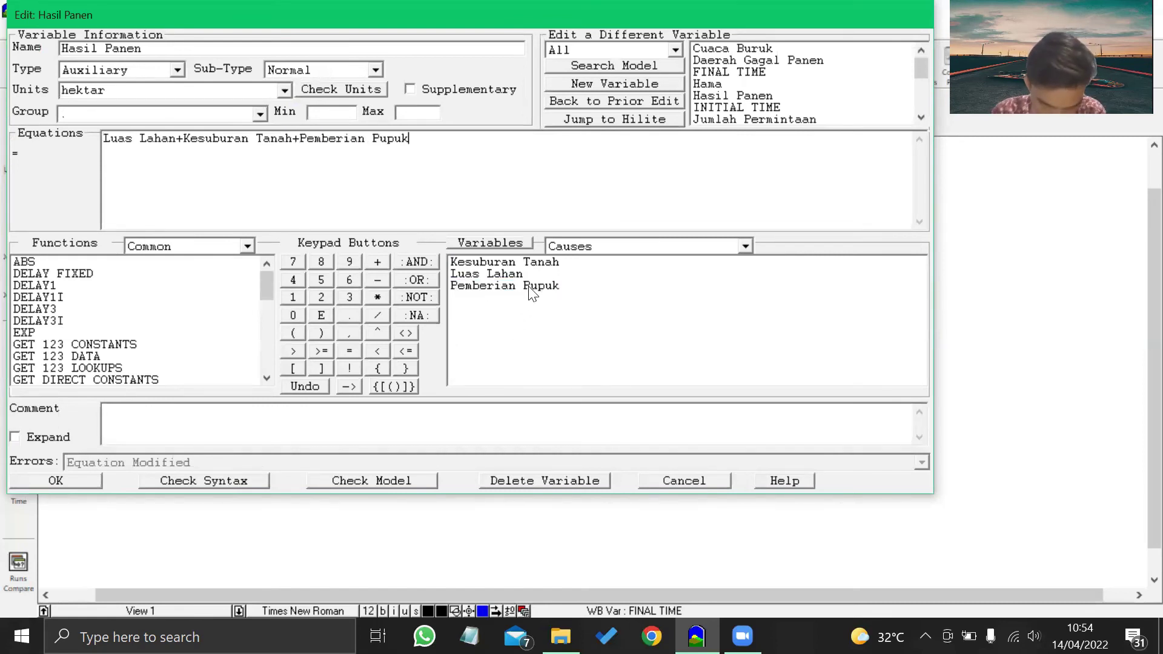
pyautogui.click(75, 482)
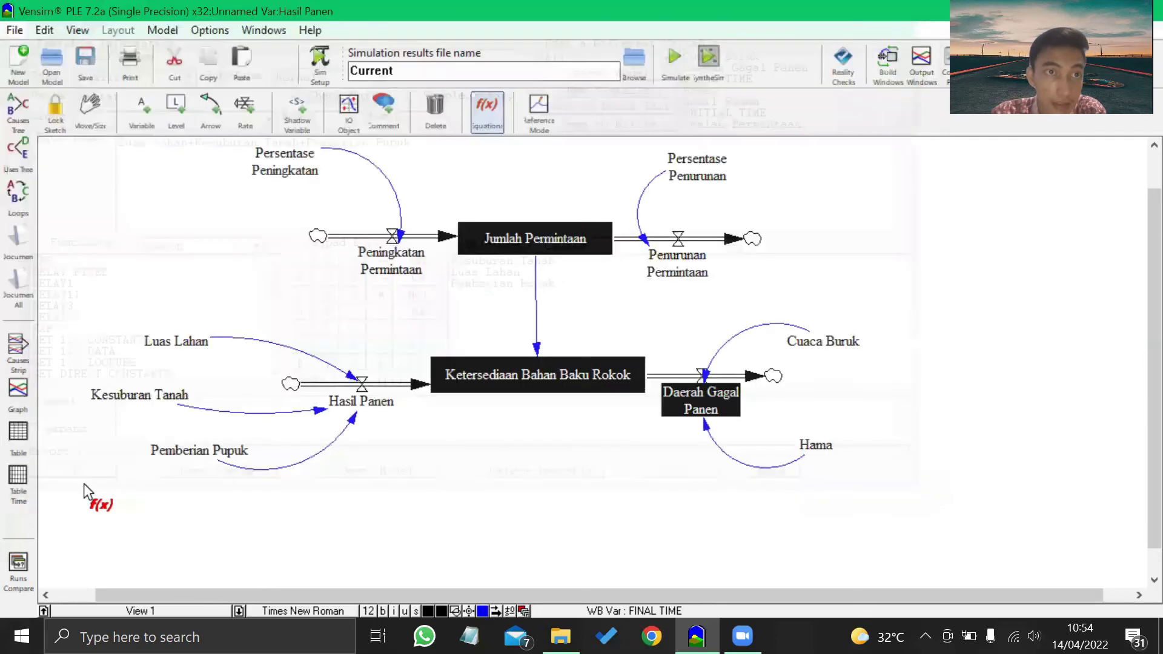
# Define Daerah Gagal Panen with the units hektar and the equation Cuaca Buruk+Hama.
pyautogui.click(700, 402)
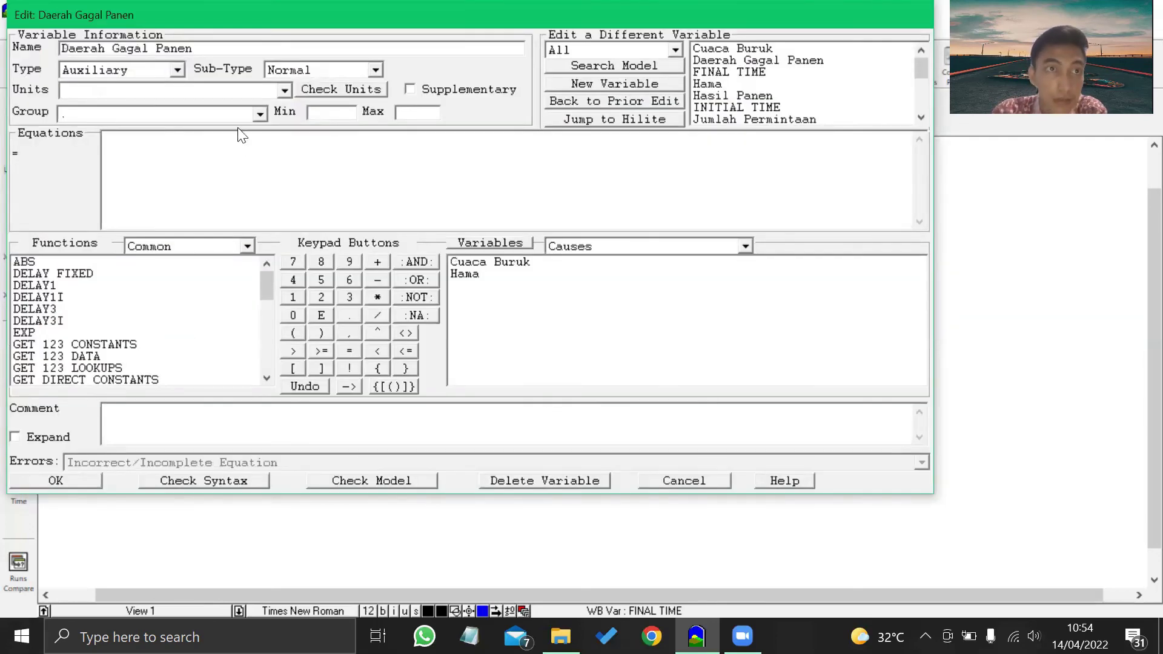
pyautogui.click(241, 91)
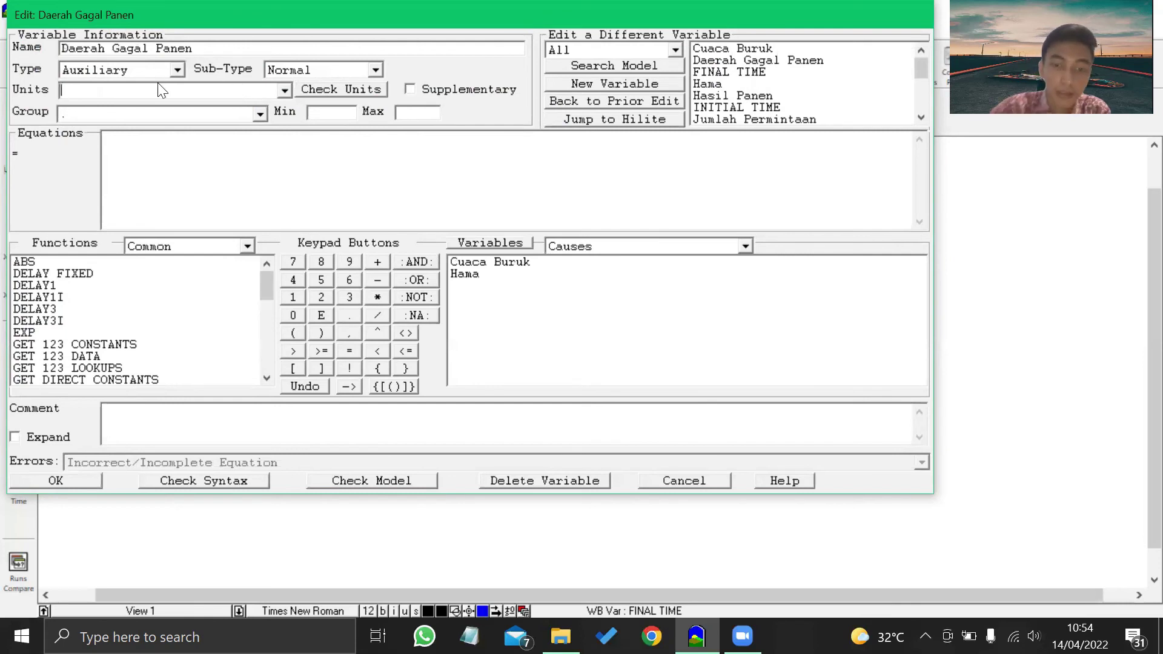
pyautogui.write('hektar')
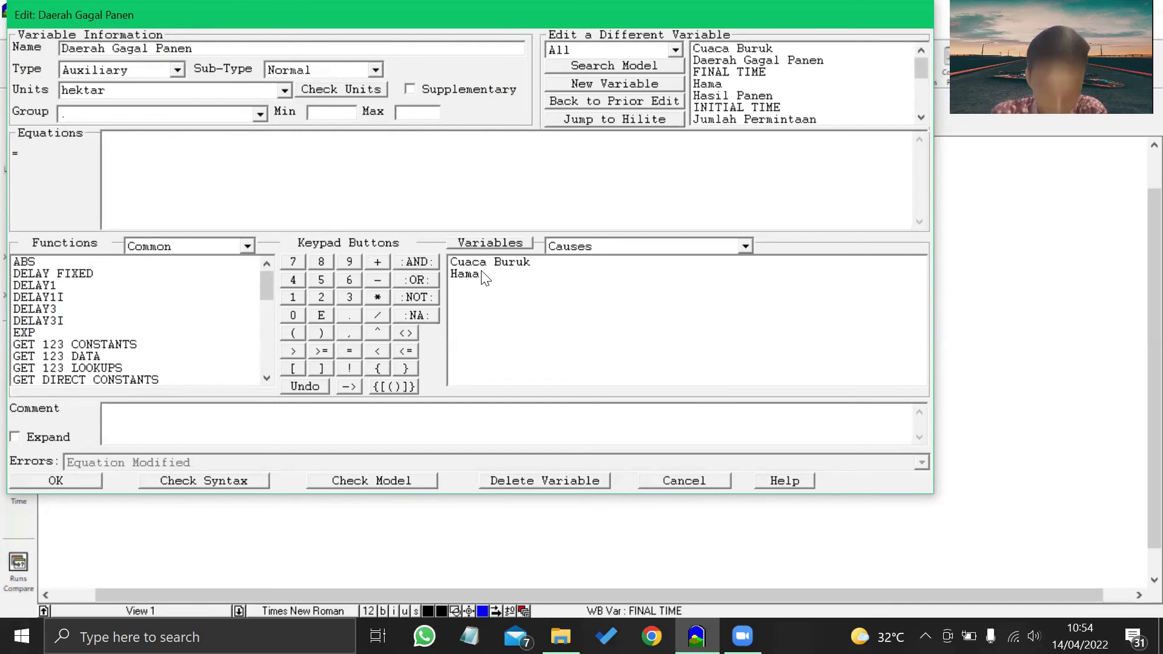
pyautogui.click(502, 265)
pyautogui.write('+')
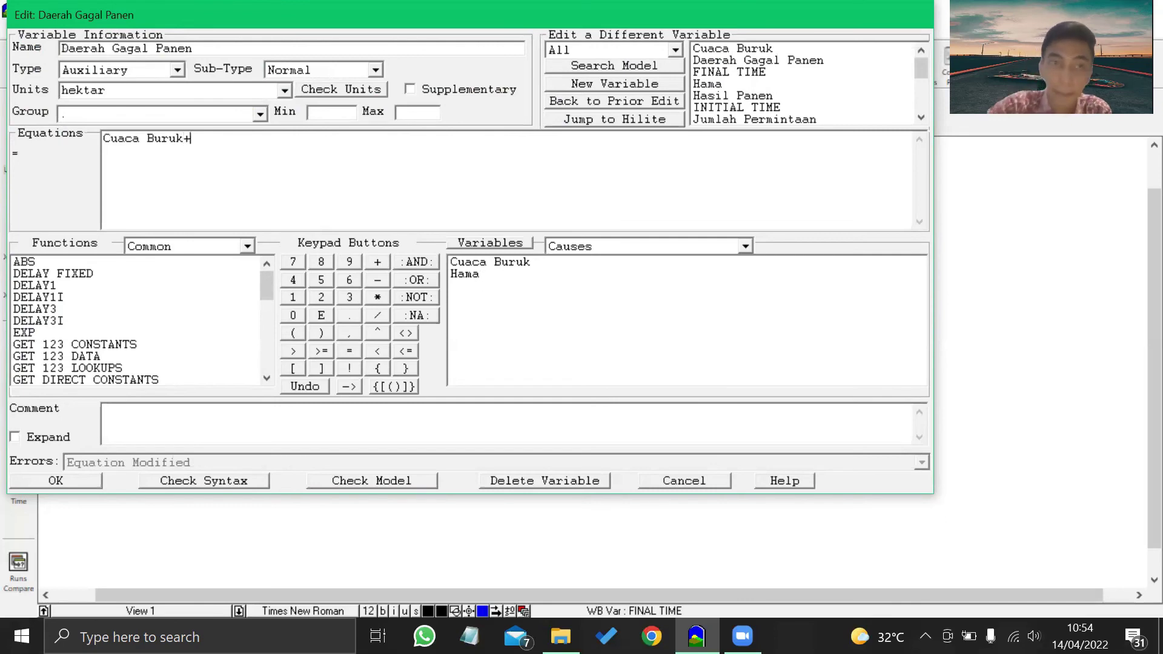
pyautogui.click(472, 276)
pyautogui.click(80, 478)
# Give the Jumlah Permintaan level the units ton and an initial value of 2000.
pyautogui.click(528, 248)
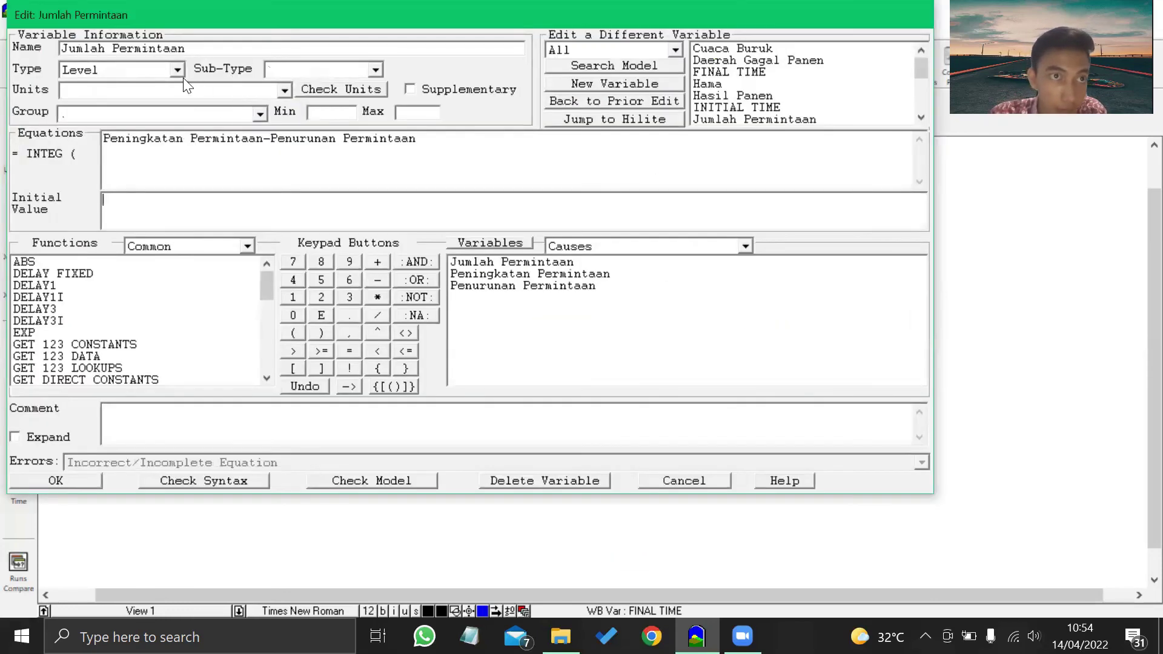
pyautogui.click(177, 90)
pyautogui.write('ton')
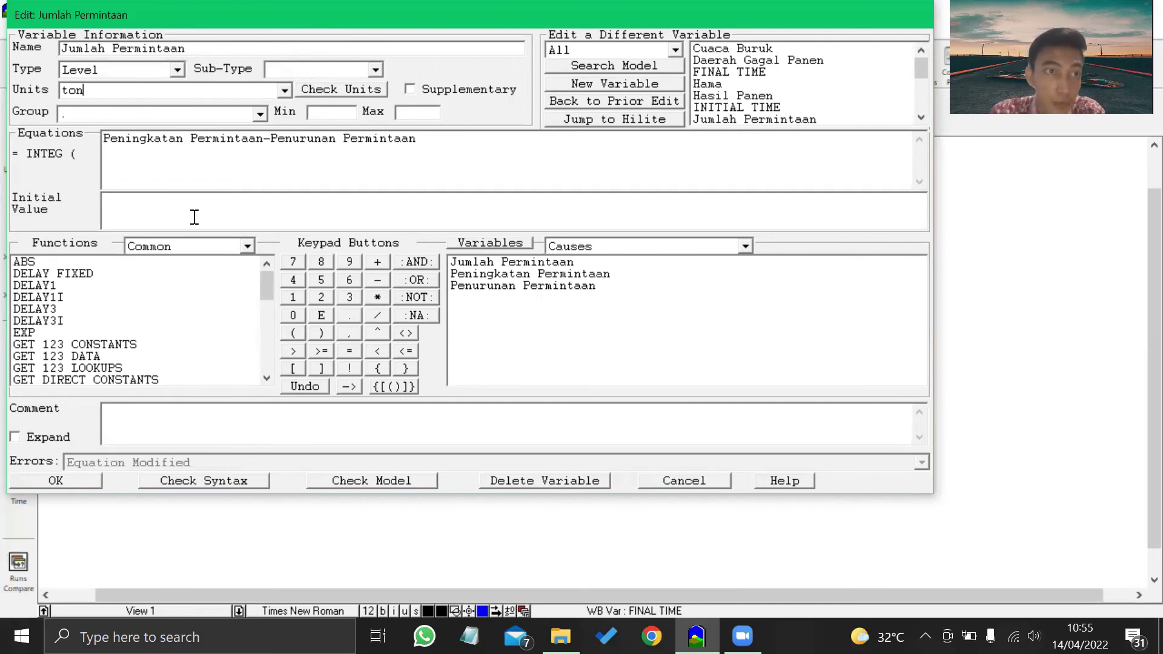
pyautogui.write('2000')
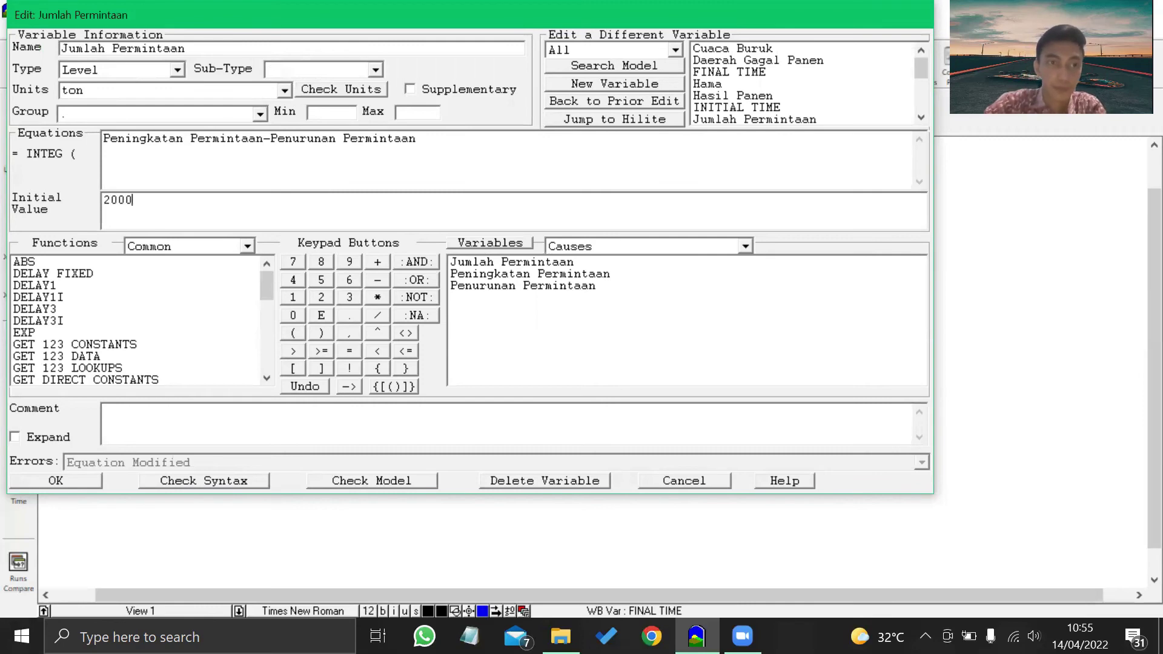
pyautogui.click(89, 483)
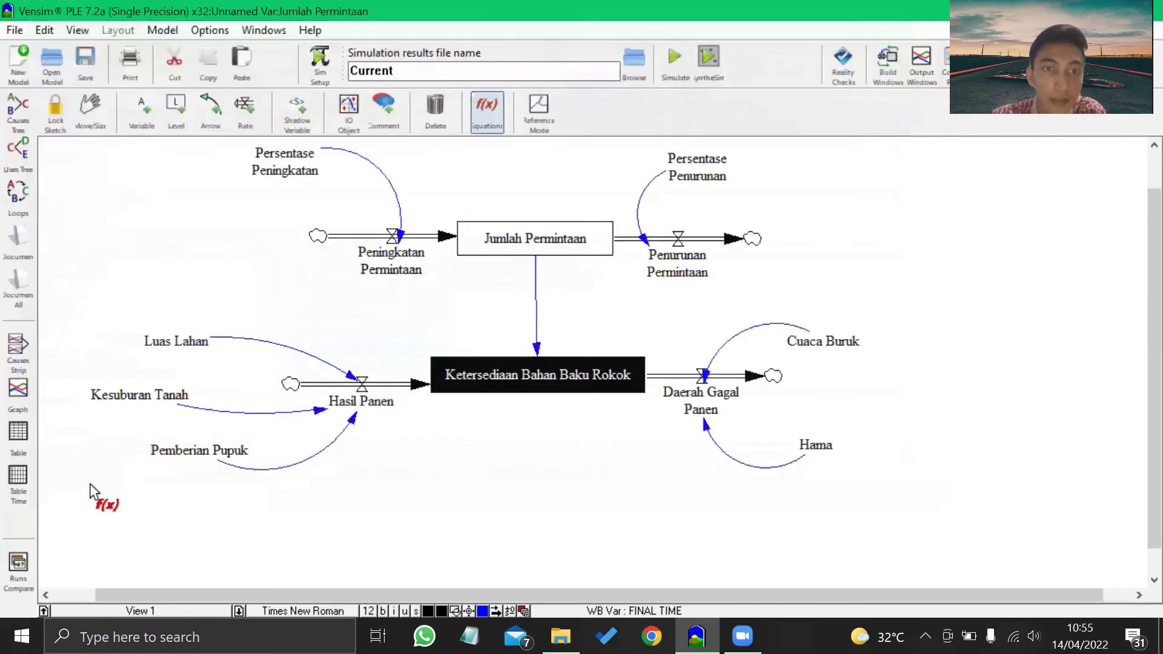
# Define the Ketersediaan Bahan Baku Rokok level in ton, subtracting Jumlah Permintaan in its equation as well, with an initial value of 2000.
pyautogui.click(567, 377)
pyautogui.click(158, 91)
pyautogui.write('ton')
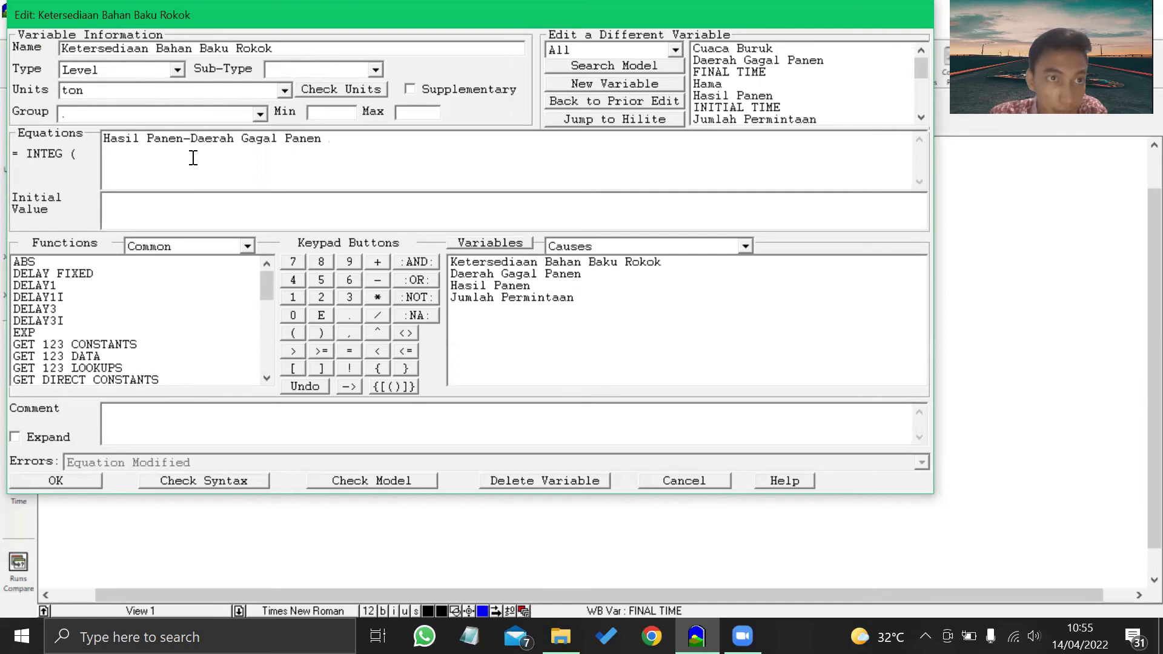
pyautogui.click(361, 149)
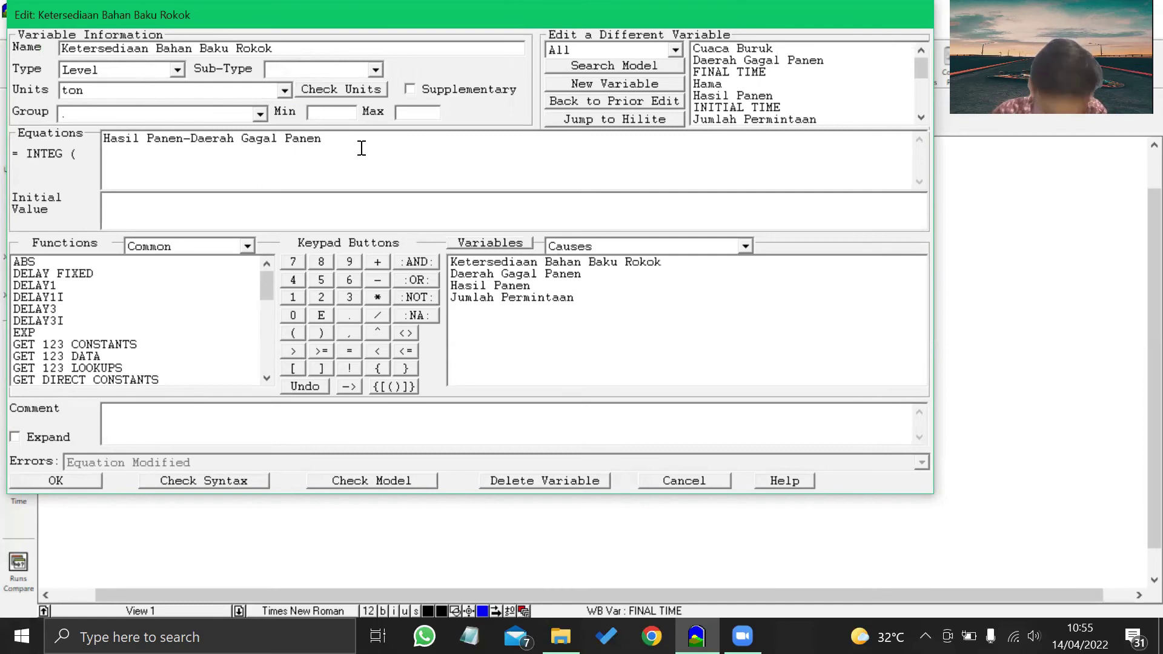
pyautogui.write('-')
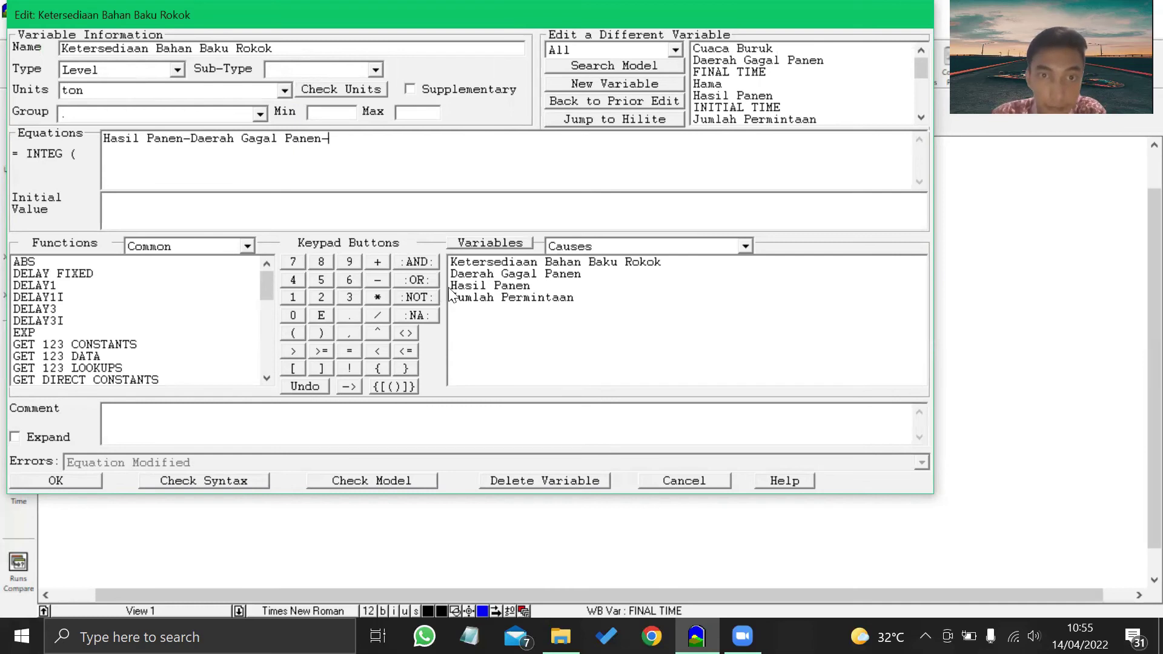
pyautogui.doubleClick(478, 298)
pyautogui.click(213, 205)
pyautogui.write('2000')
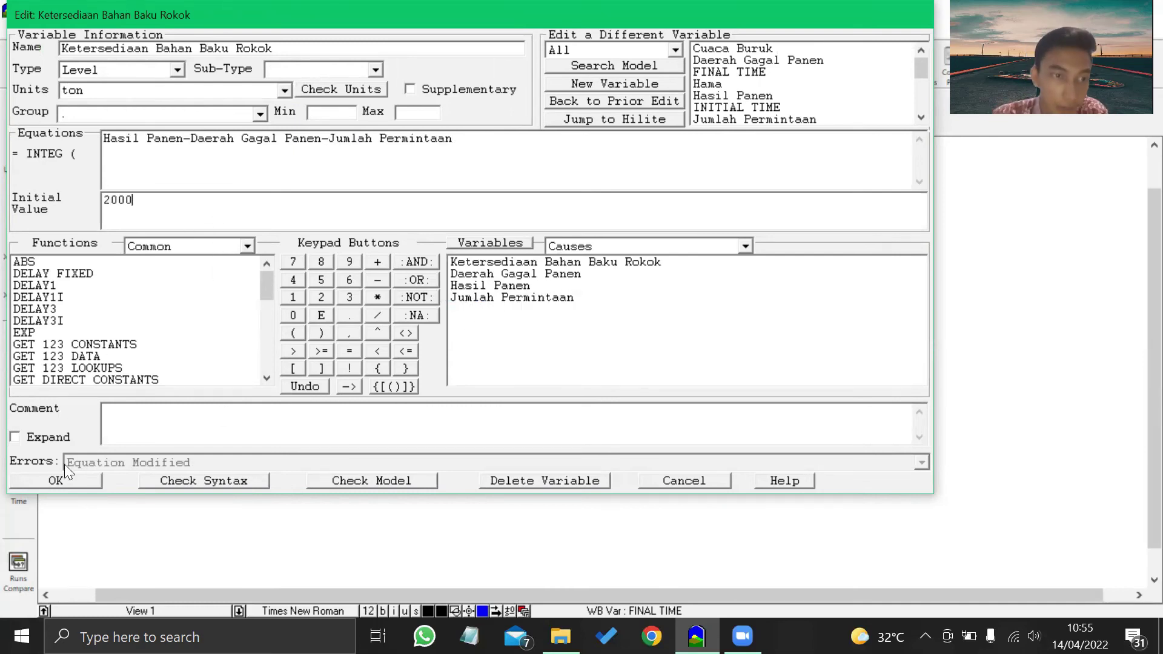
pyautogui.click(63, 474)
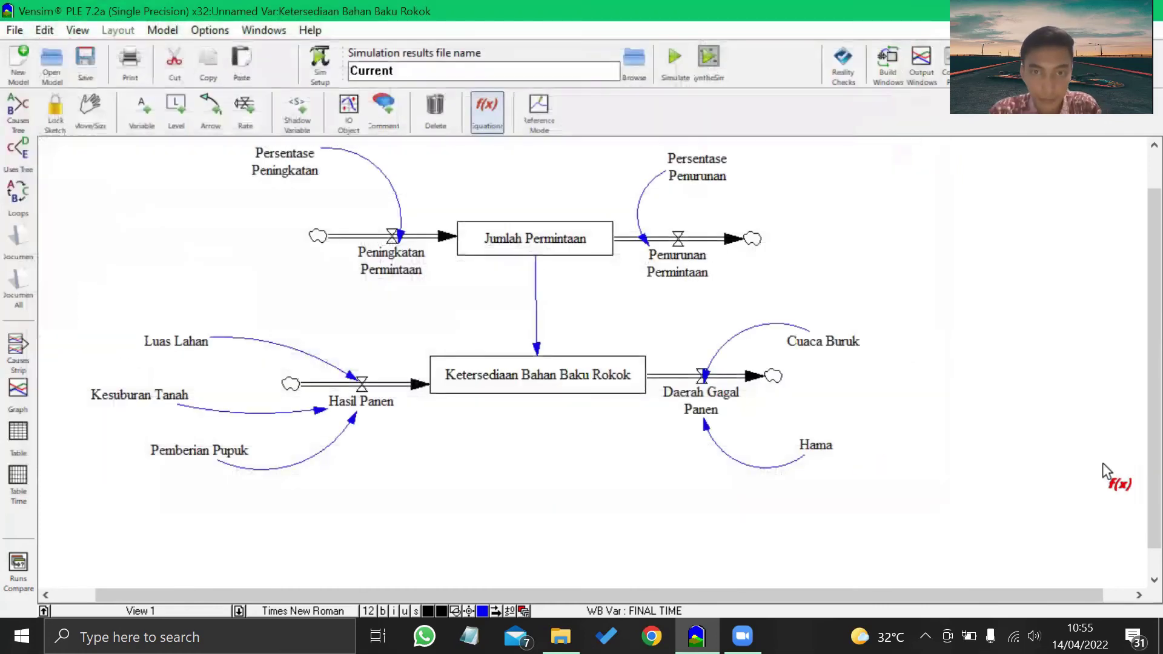
# Select the whole sketch and start the simulation, agreeing to save the sketch for automated backup.
pyautogui.scroll(1, 1032, 421)
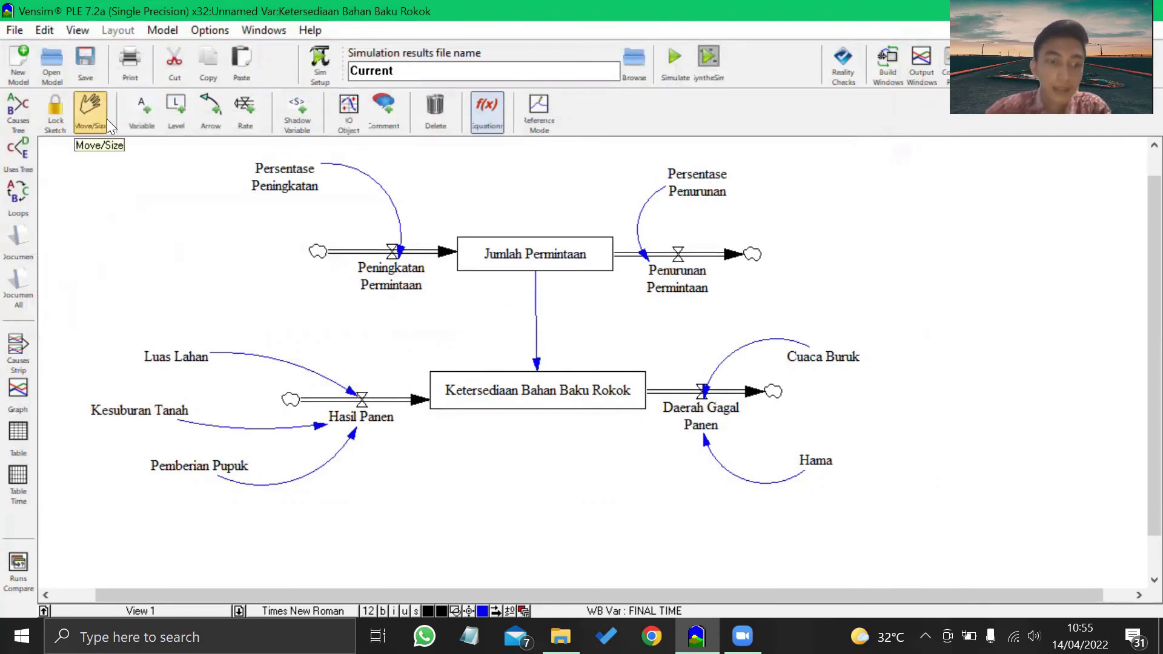
pyautogui.hotkey('ctrl', 'a')
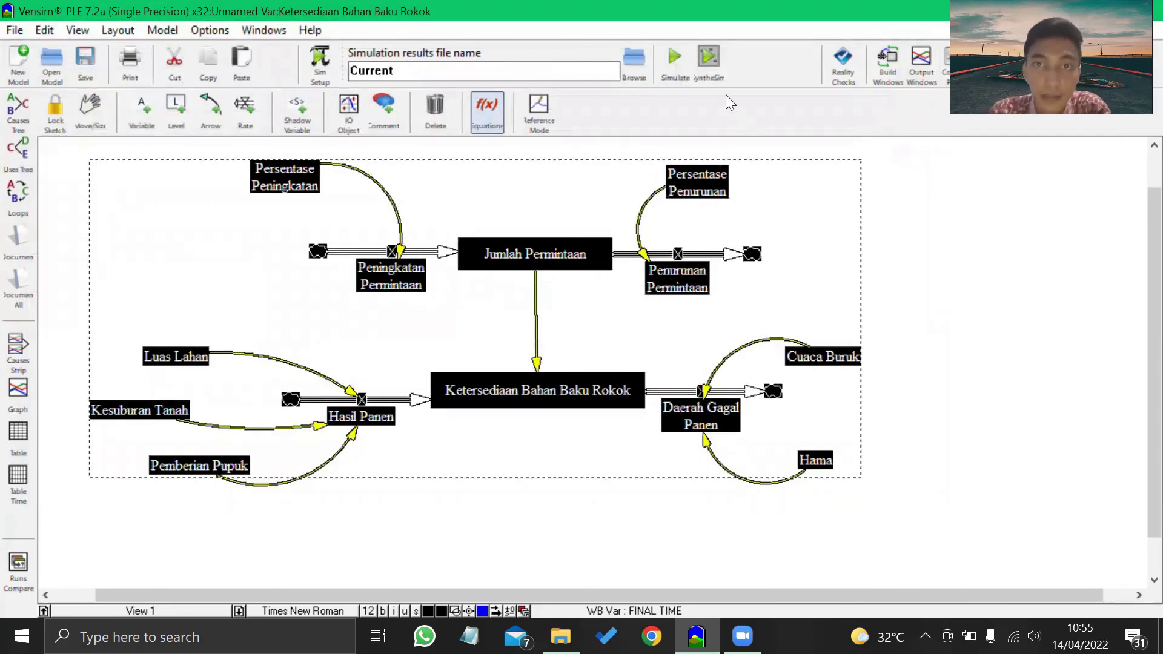
pyautogui.click(677, 63)
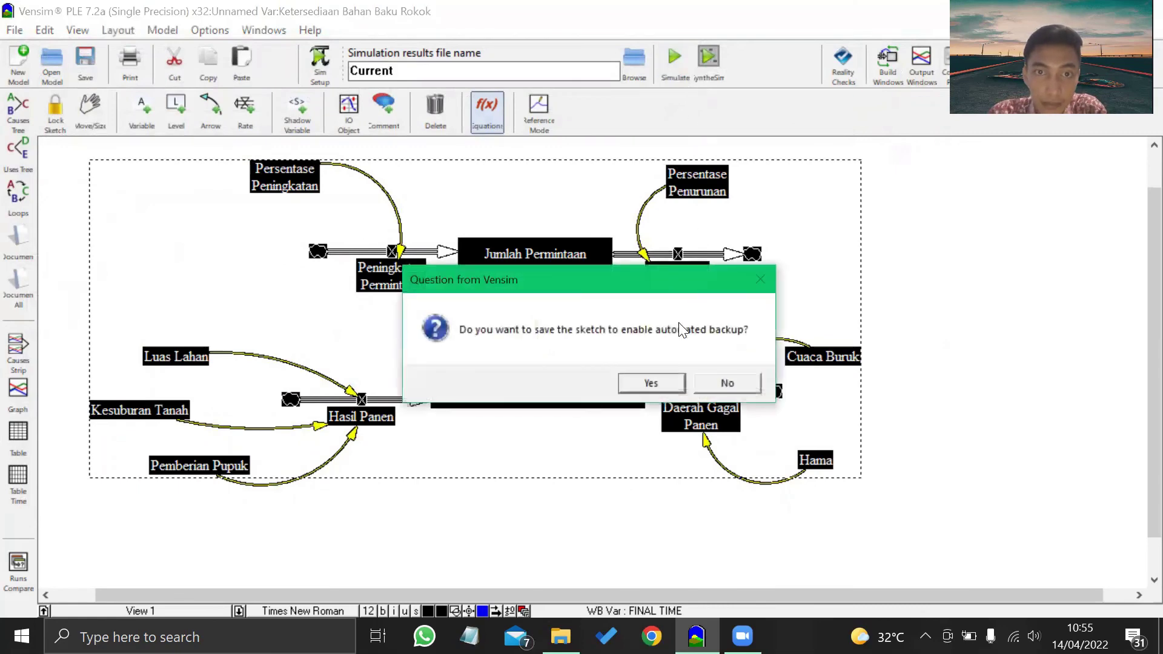
pyautogui.click(653, 382)
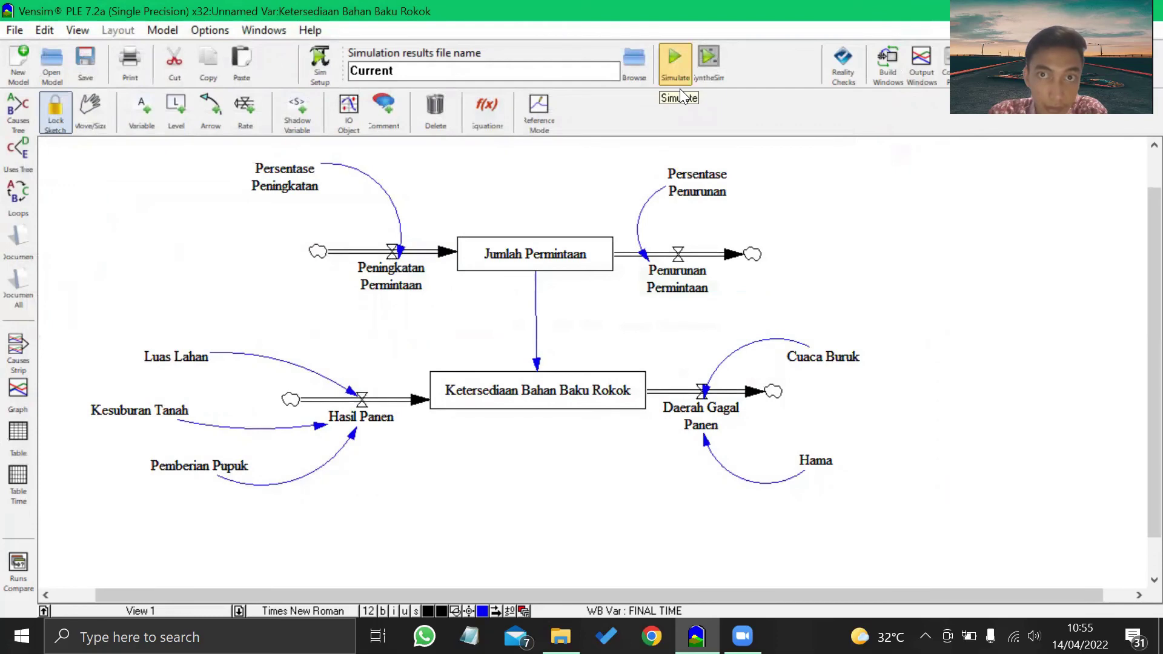
# Rerun the simulation, overwriting the existing Current dataset, and select all elements of the sketch.
pyautogui.click(680, 89)
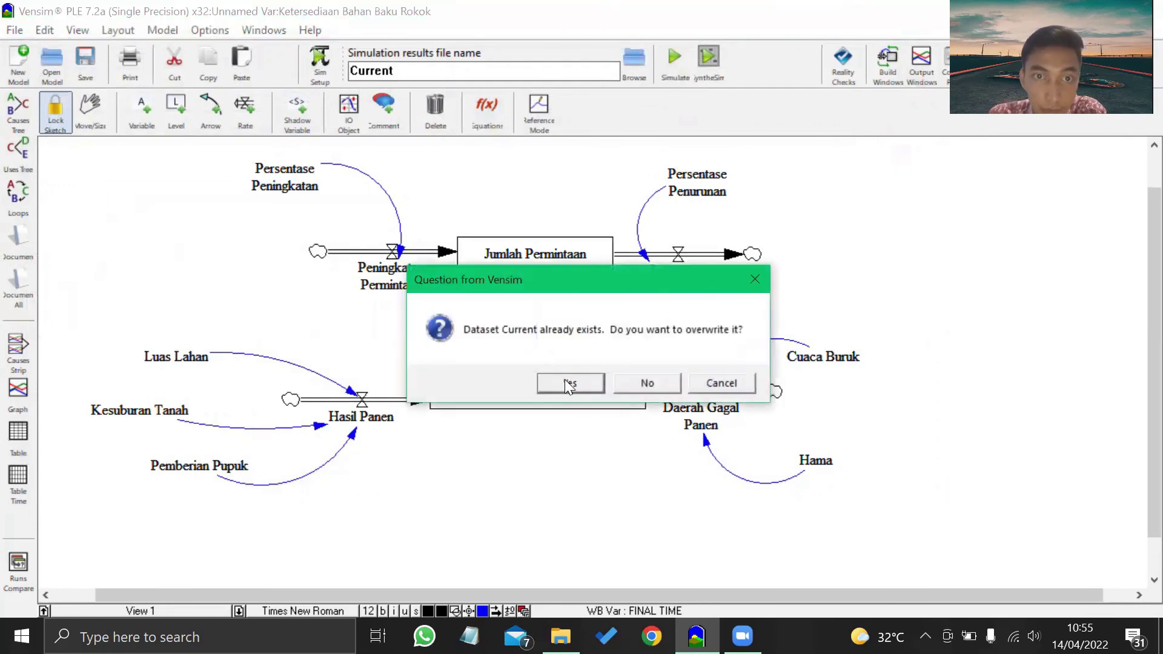
pyautogui.press('Return')
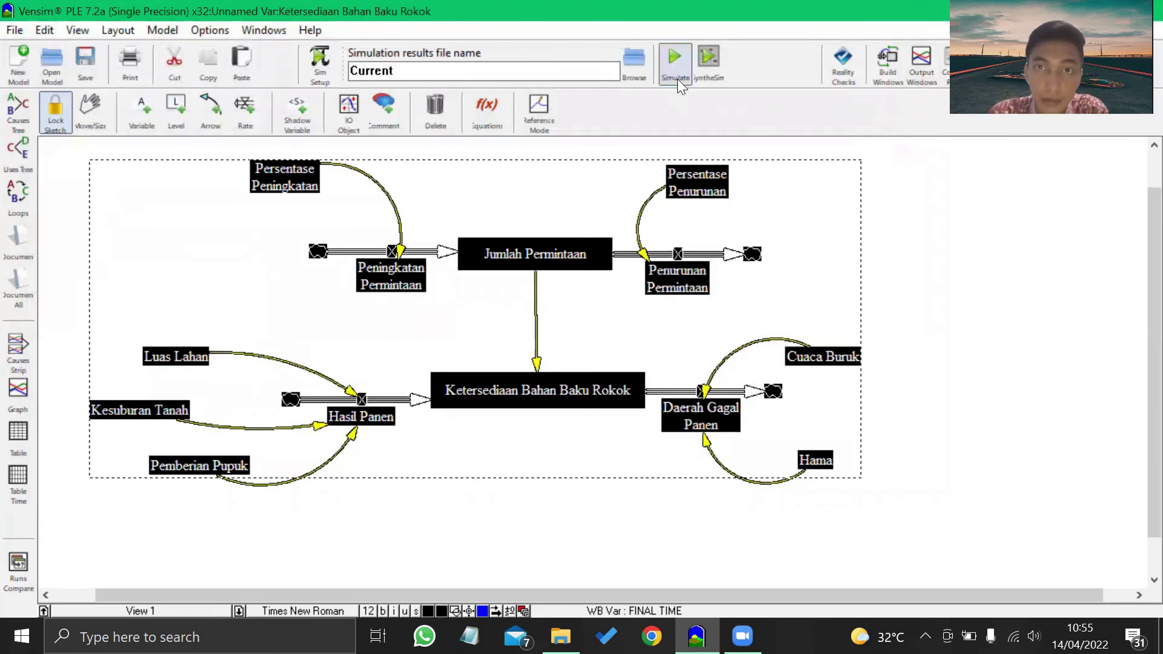
pyautogui.click(677, 79)
pyautogui.click(564, 382)
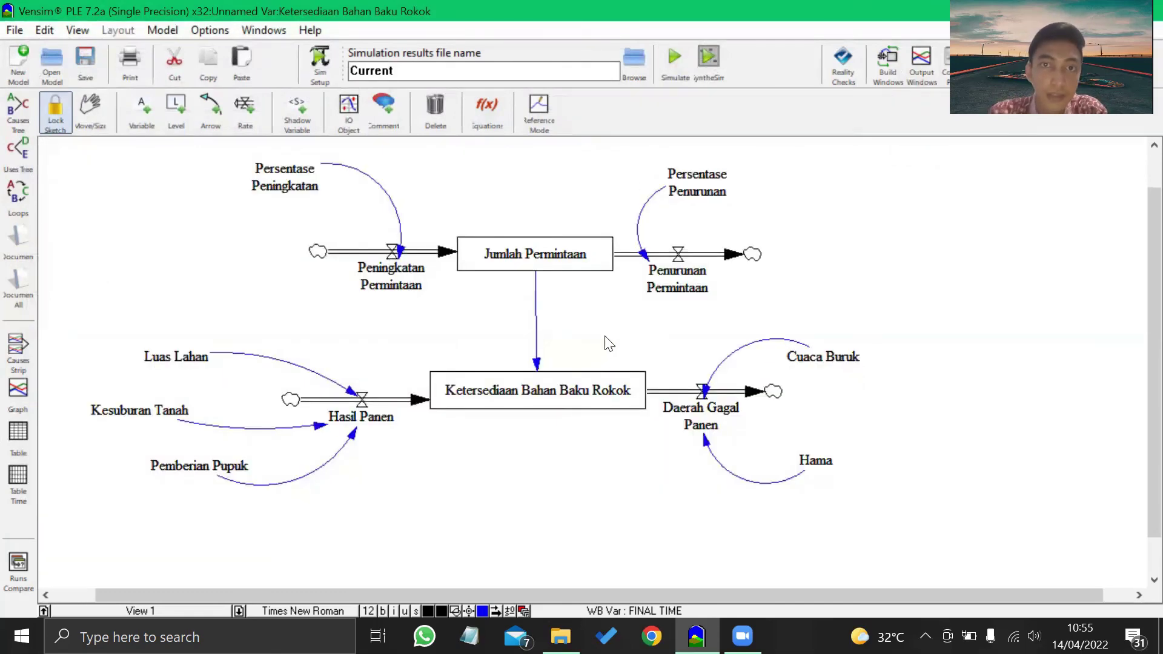
pyautogui.hotkey('ctrl', 'a')
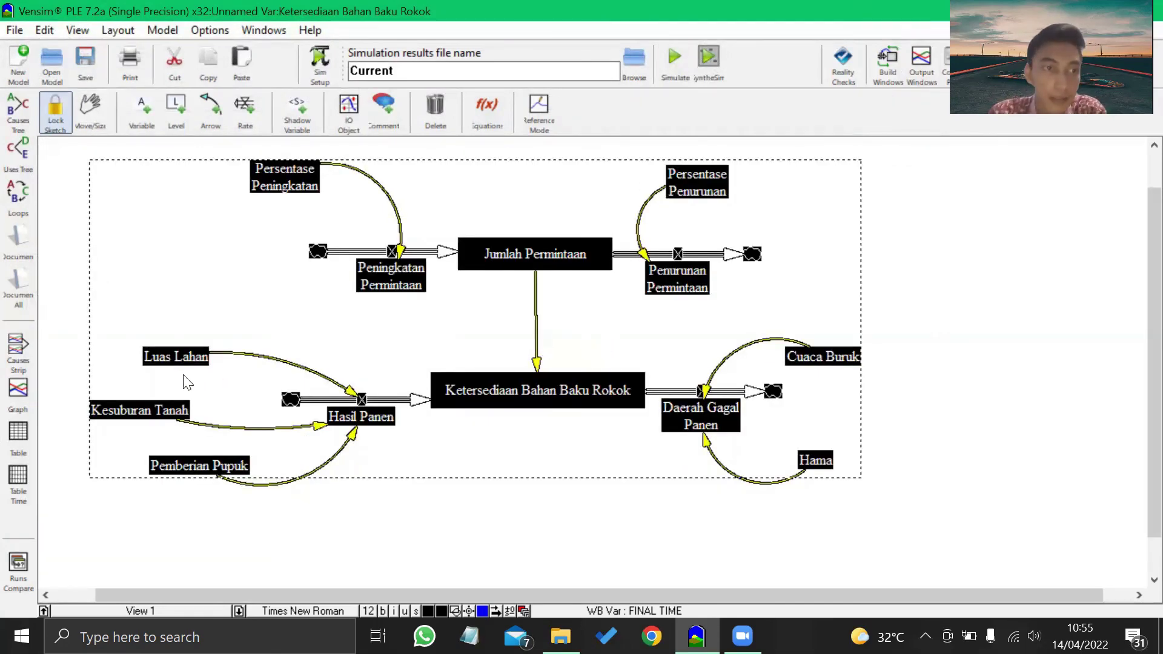
# Review the simulation results of all selected variables in a graph and in a table widened to show every year.
pyautogui.click(29, 388)
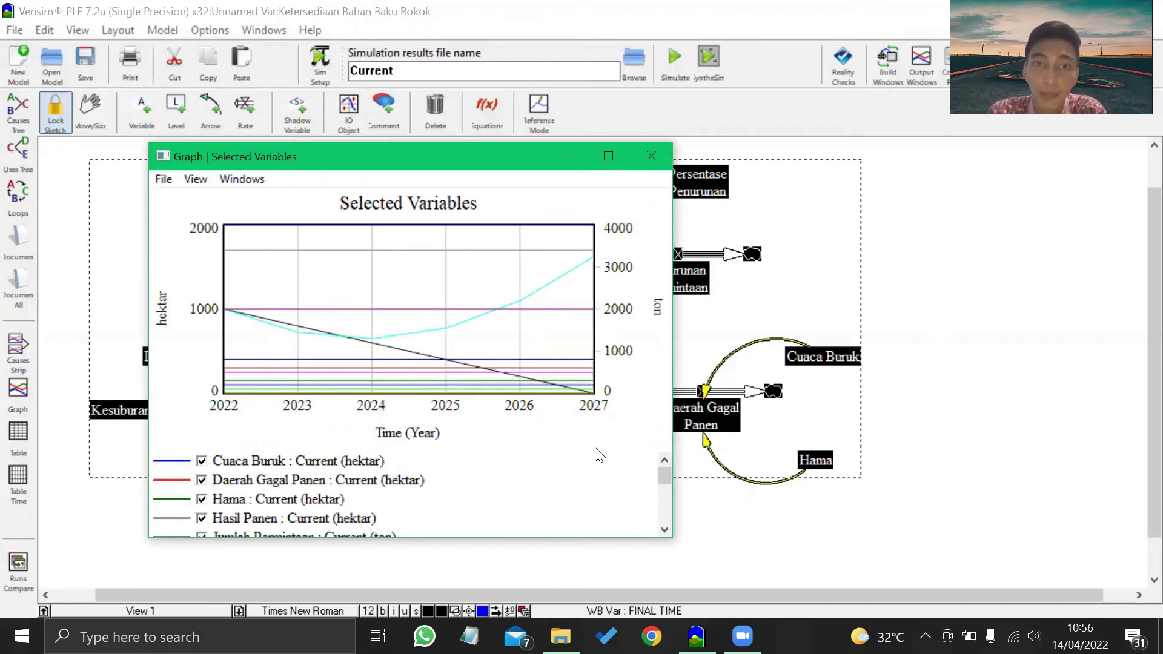
pyautogui.click(567, 165)
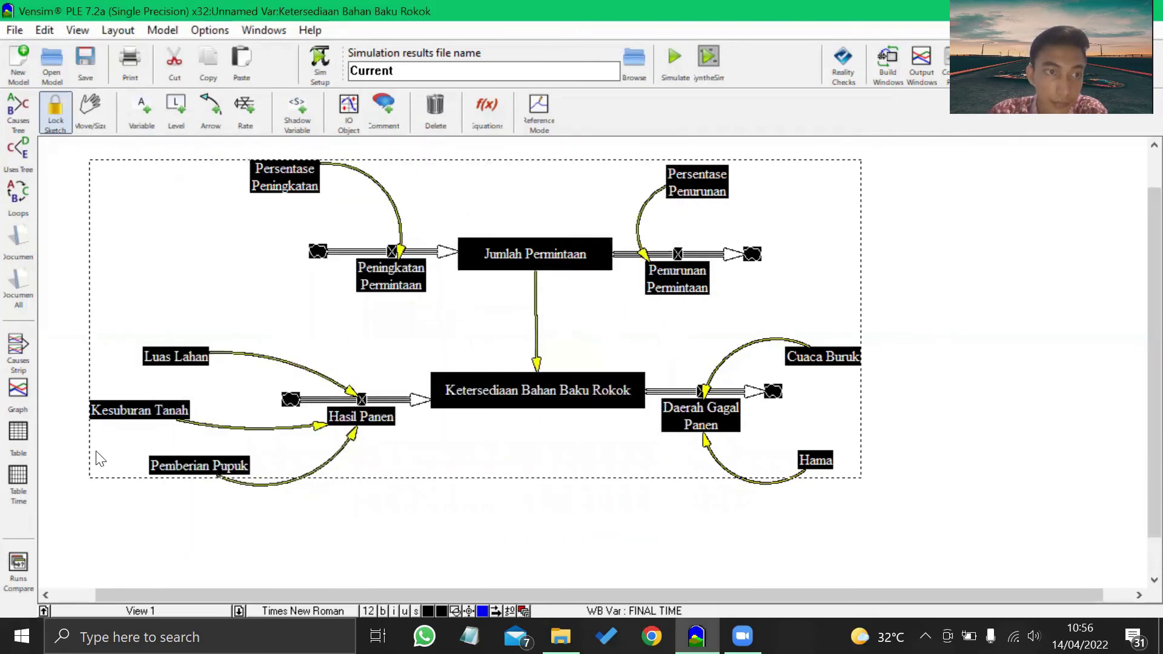
pyautogui.click(23, 431)
pyautogui.scroll(-1, 553, 259)
pyautogui.scroll(1, 554, 263)
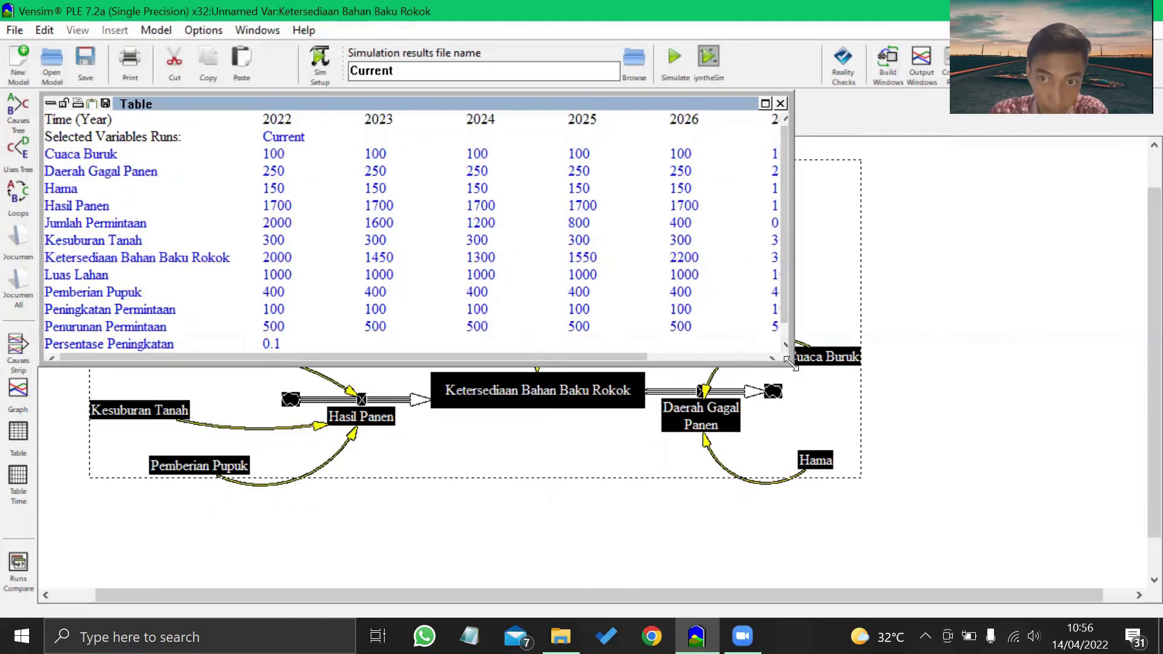
pyautogui.moveTo(789, 361); pyautogui.dragTo(852, 395)
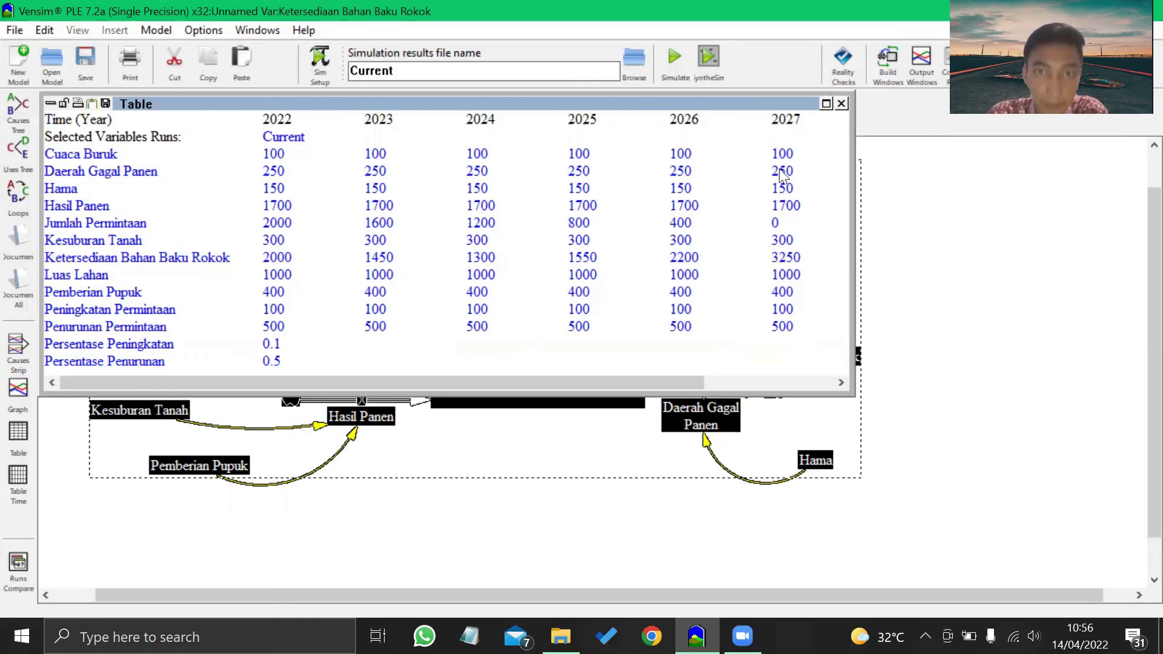
pyautogui.click(842, 103)
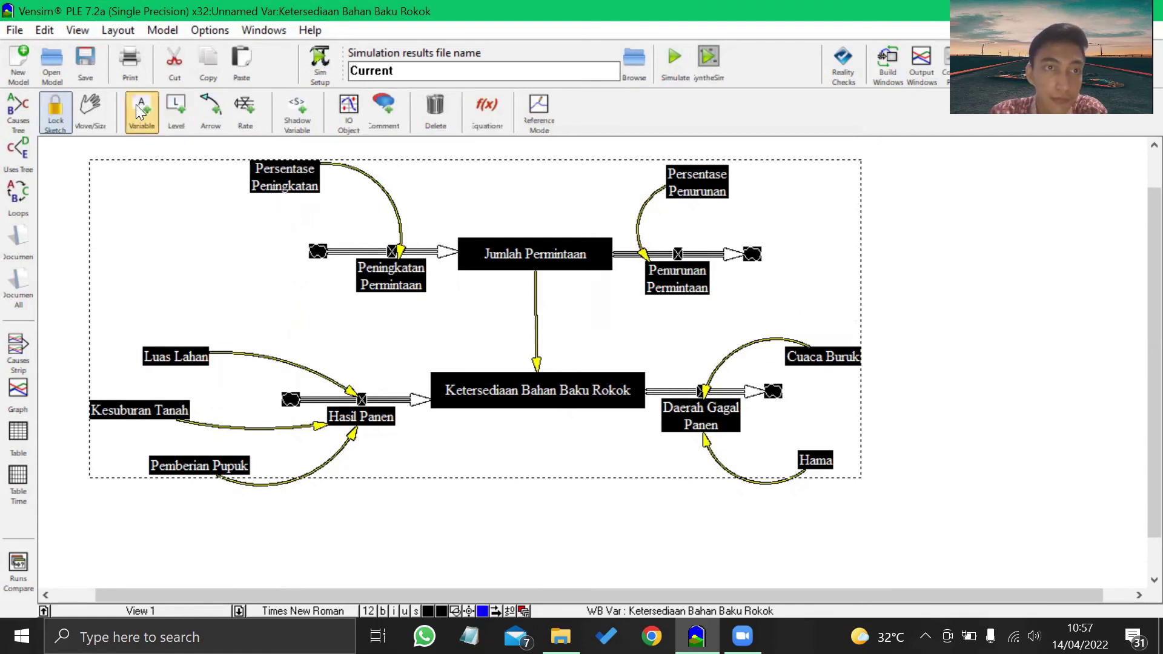
# Set the Persentase Peningkatan constant to 0.5.
pyautogui.click(478, 112)
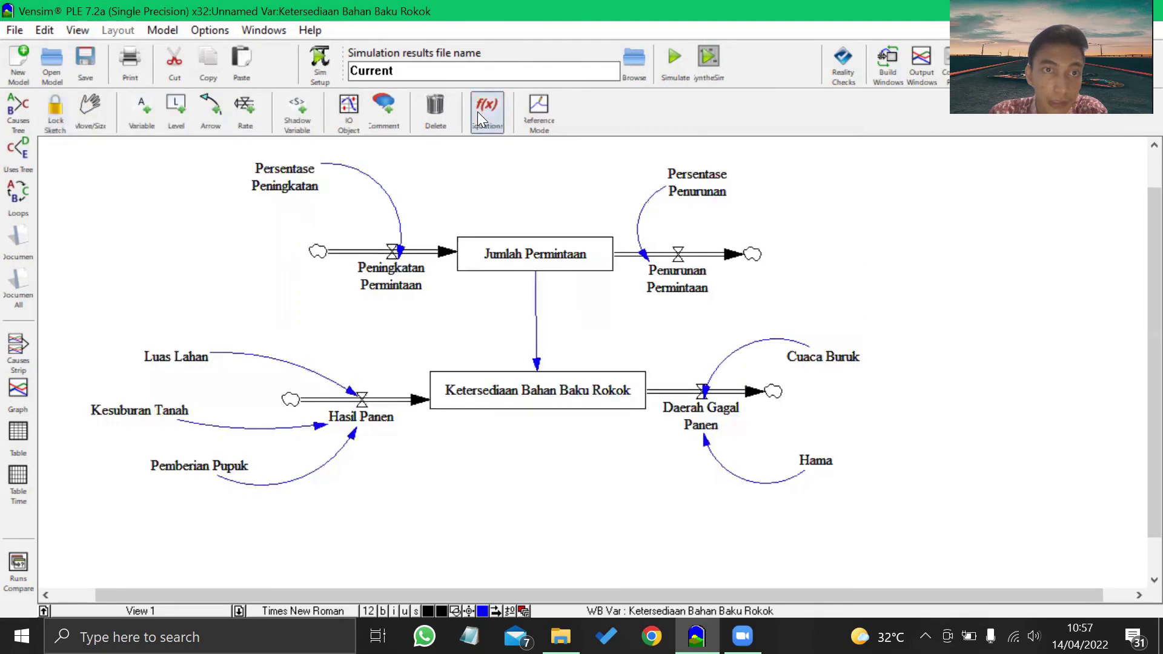
pyautogui.click(298, 184)
pyautogui.press('BackSpace')
pyautogui.write('5')
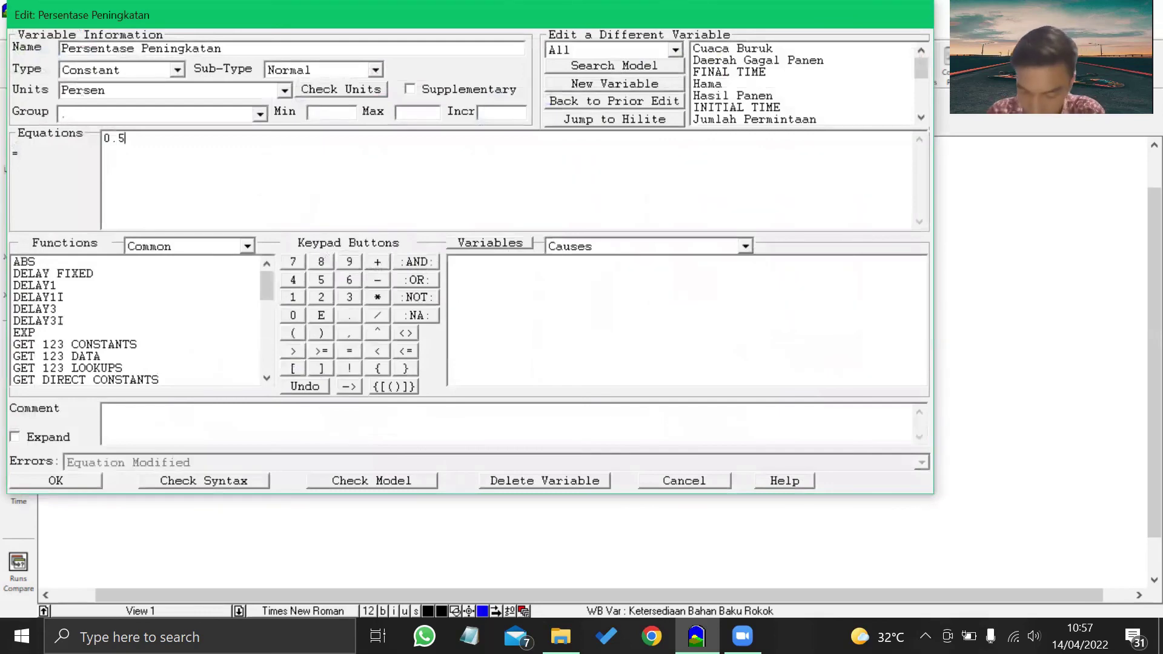
pyautogui.click(81, 482)
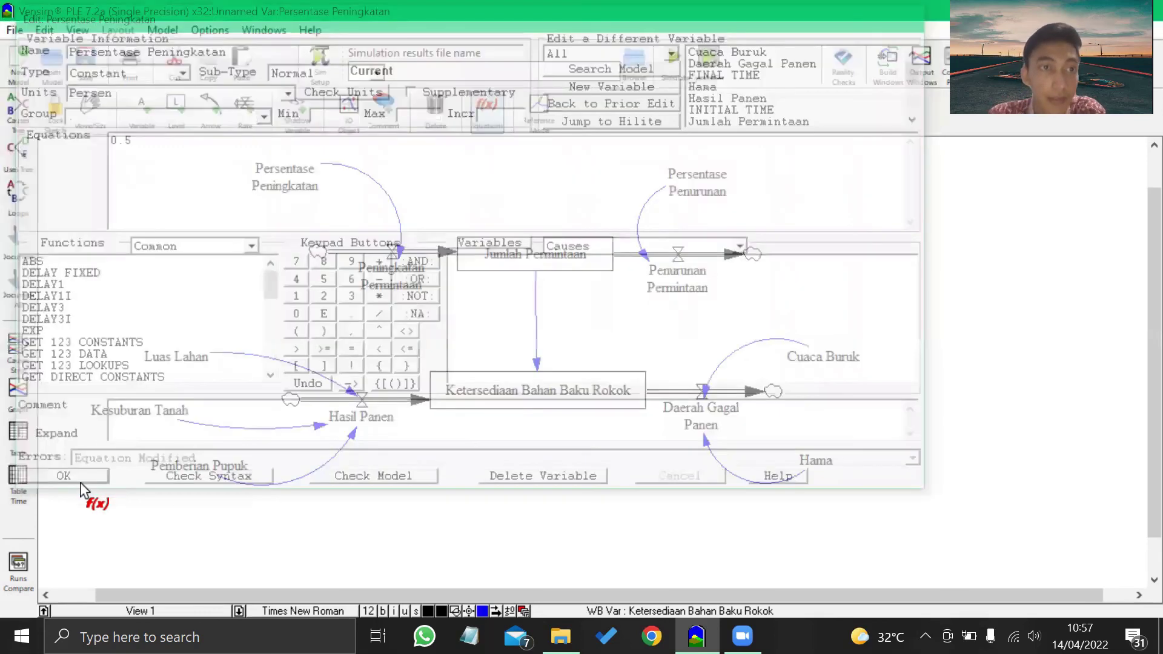
# Rerun the simulation with the raised increase percentage, agreeing to save the sketch for backup and overwriting the Current dataset.
pyautogui.hotkey('ctrl', 'a')
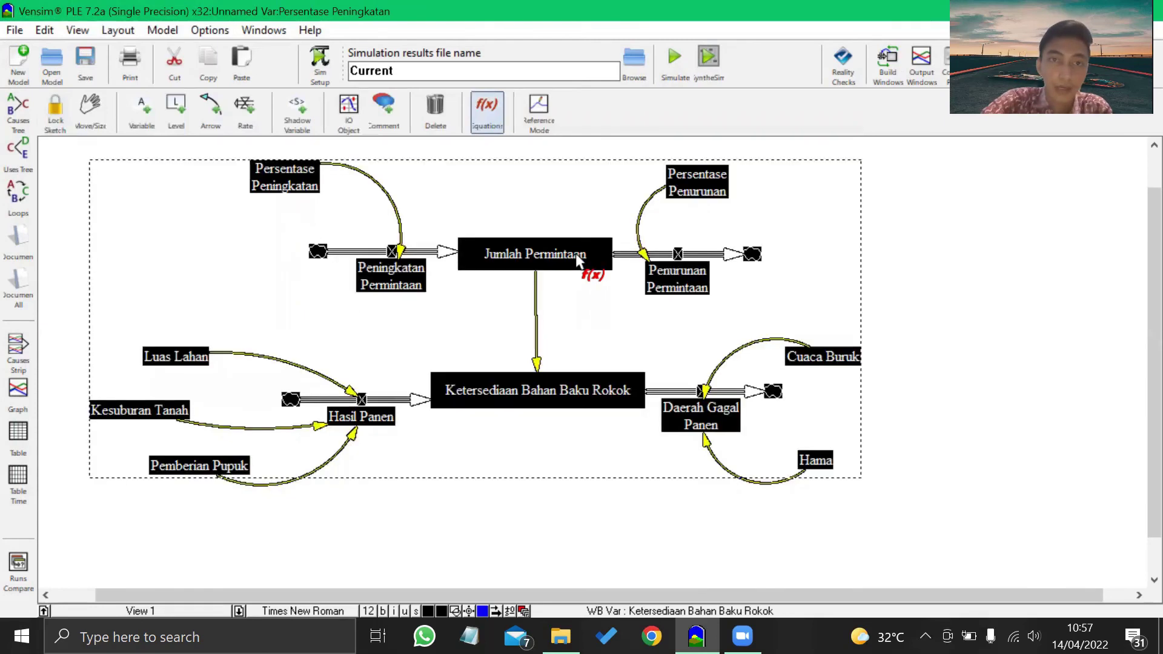
pyautogui.click(689, 84)
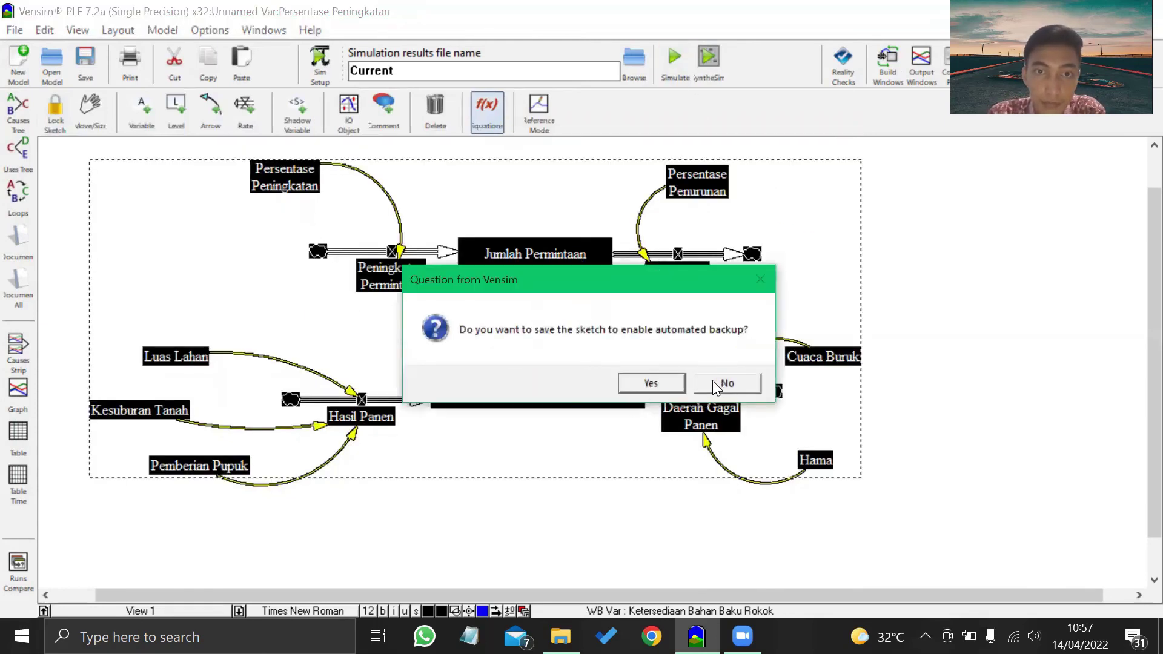
pyautogui.click(673, 381)
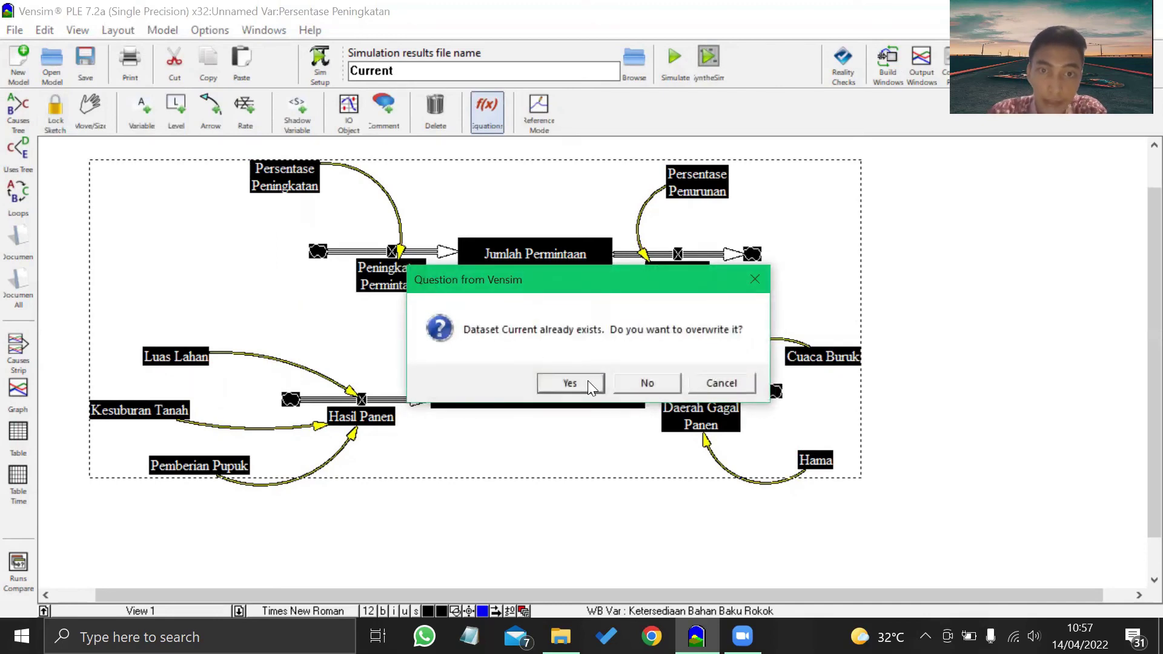
pyautogui.click(570, 382)
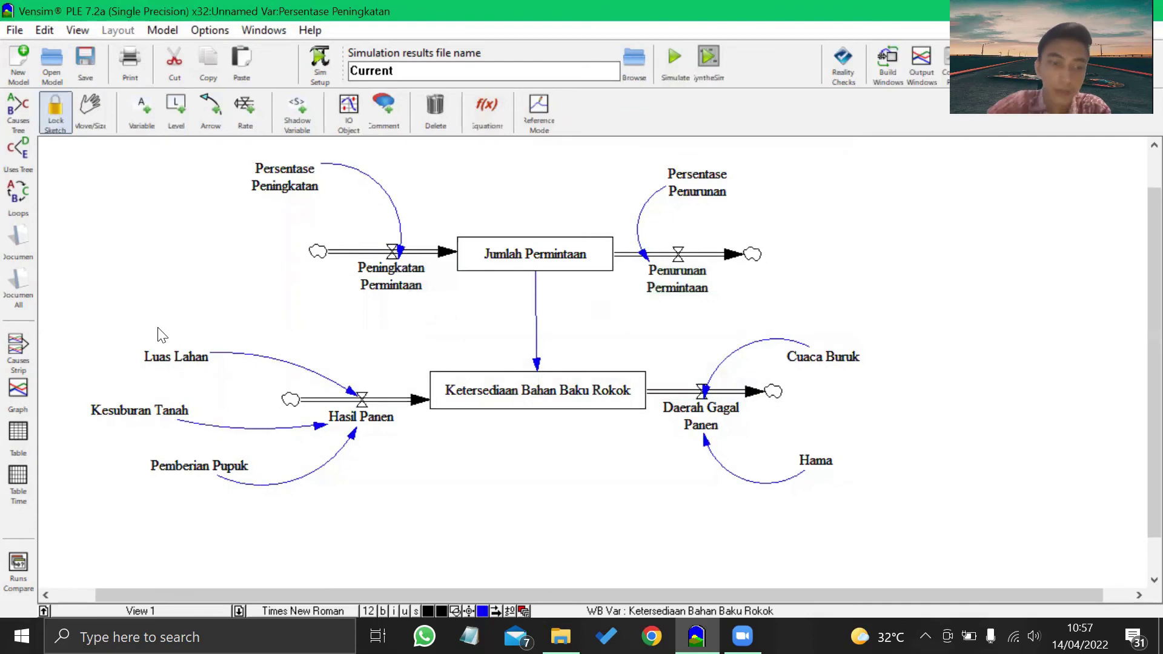
# Select the whole sketch and examine the rerun's results in a graph and a table, checking the Ketersediaan Bahan Baku Rokok values.
pyautogui.hotkey('ctrl', 'a')
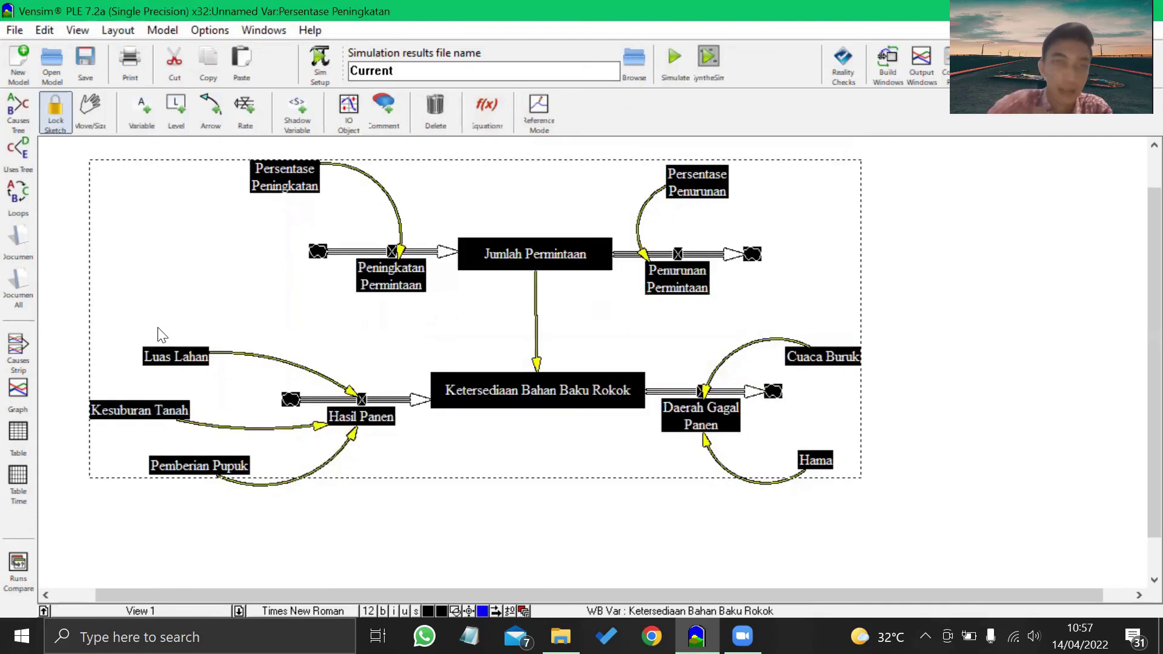
pyautogui.click(24, 391)
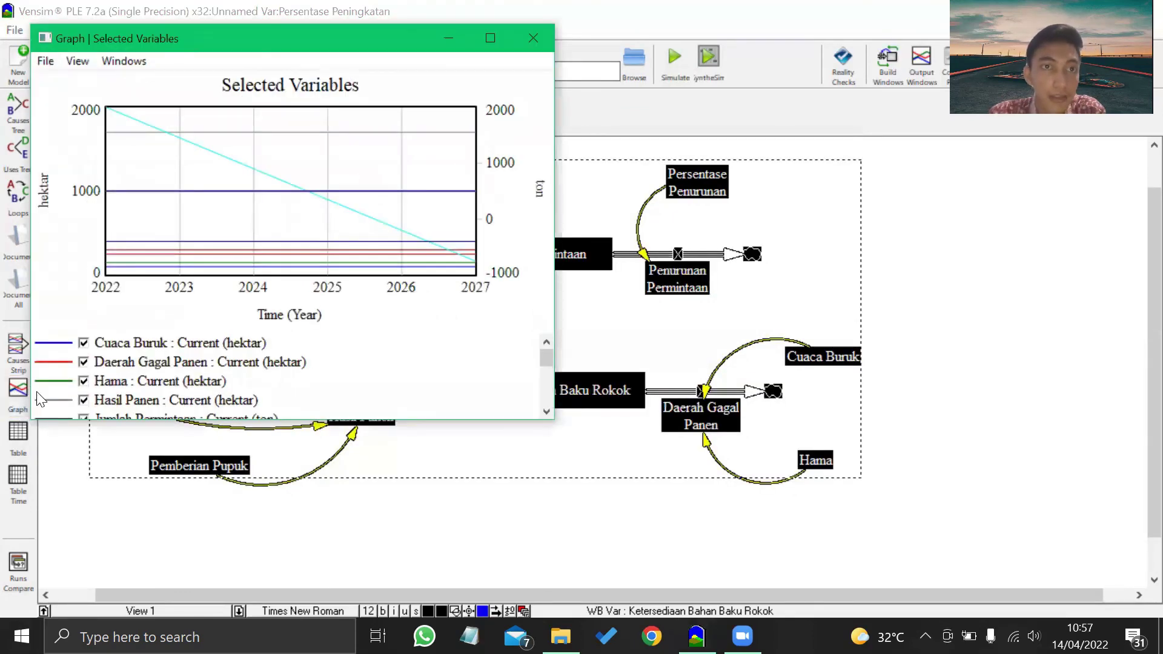
pyautogui.scroll(-1, 359, 283)
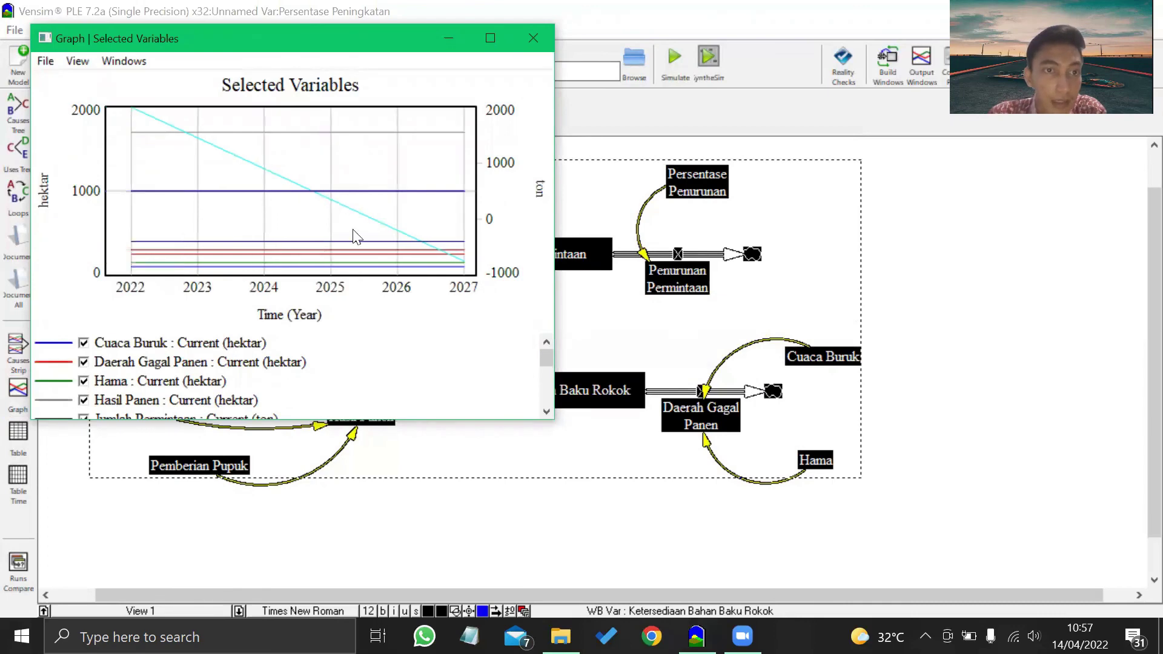
pyautogui.scroll(1, 356, 226)
pyautogui.scroll(-1, 546, 363)
pyautogui.scroll(-2, 546, 364)
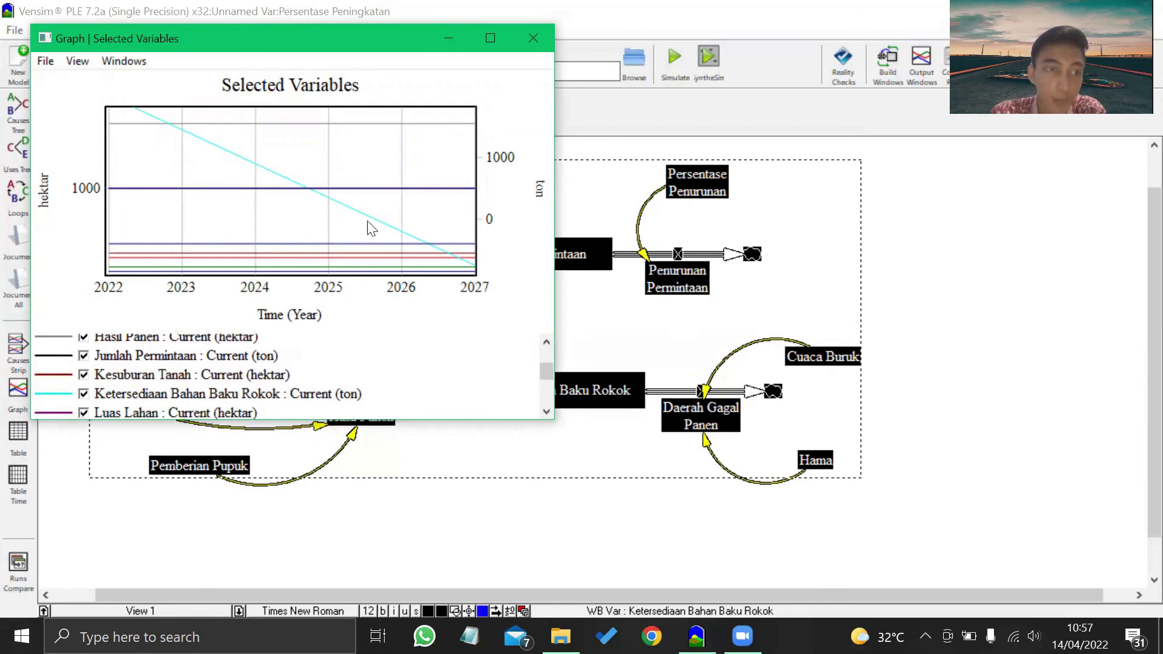
pyautogui.click(519, 467)
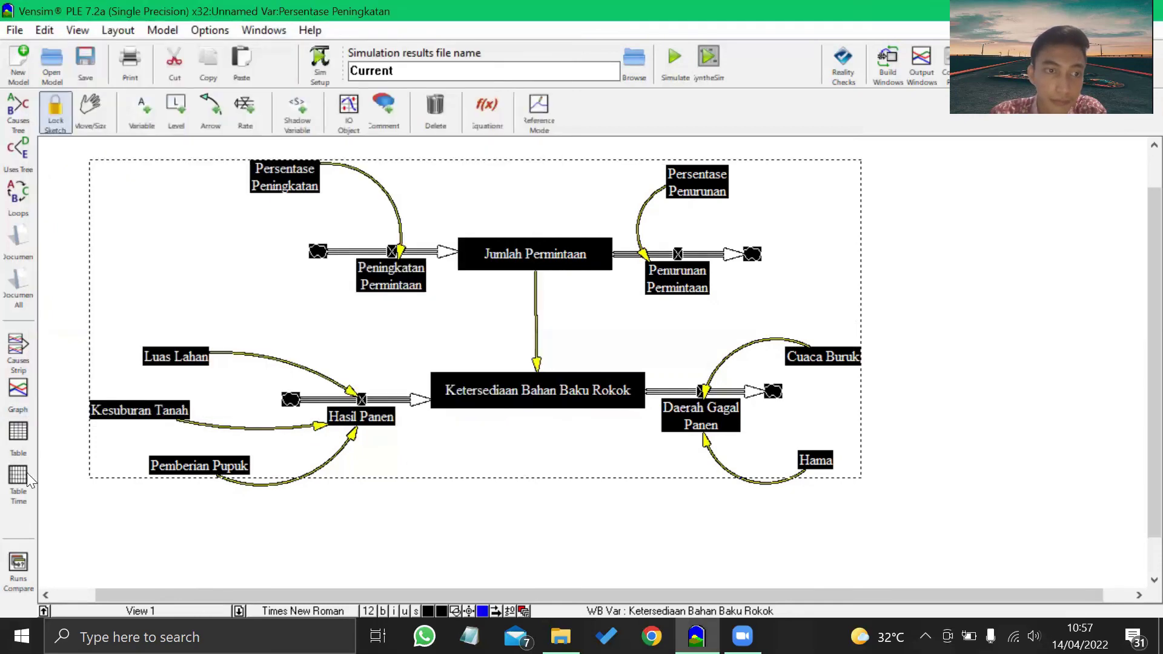
pyautogui.click(19, 433)
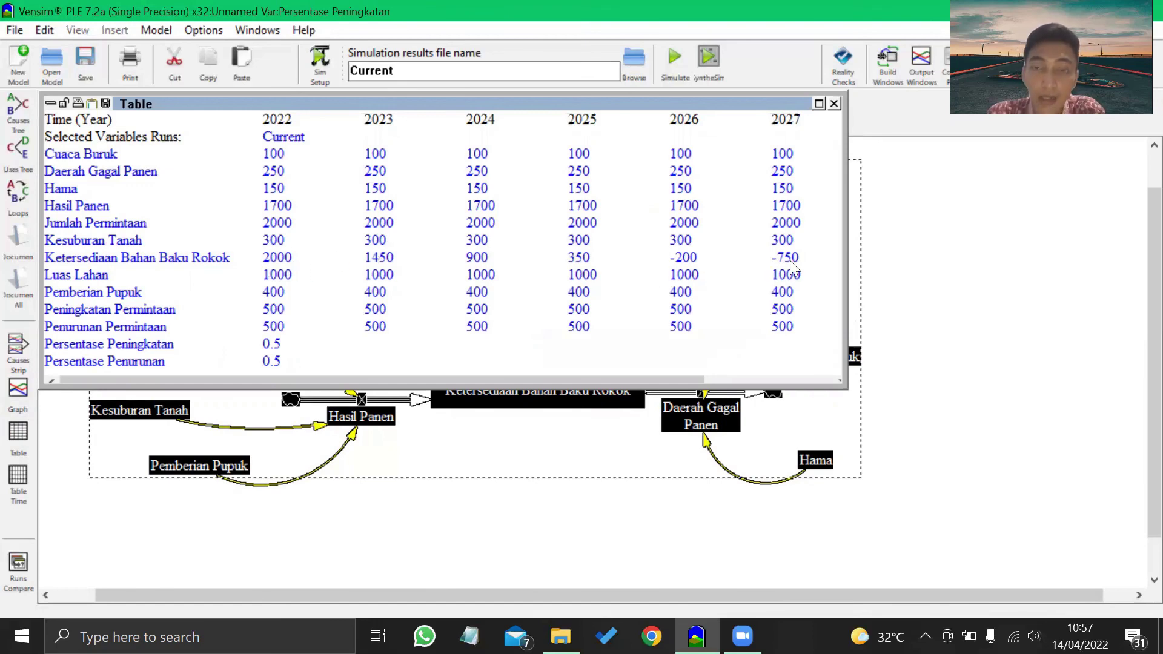
pyautogui.click(833, 105)
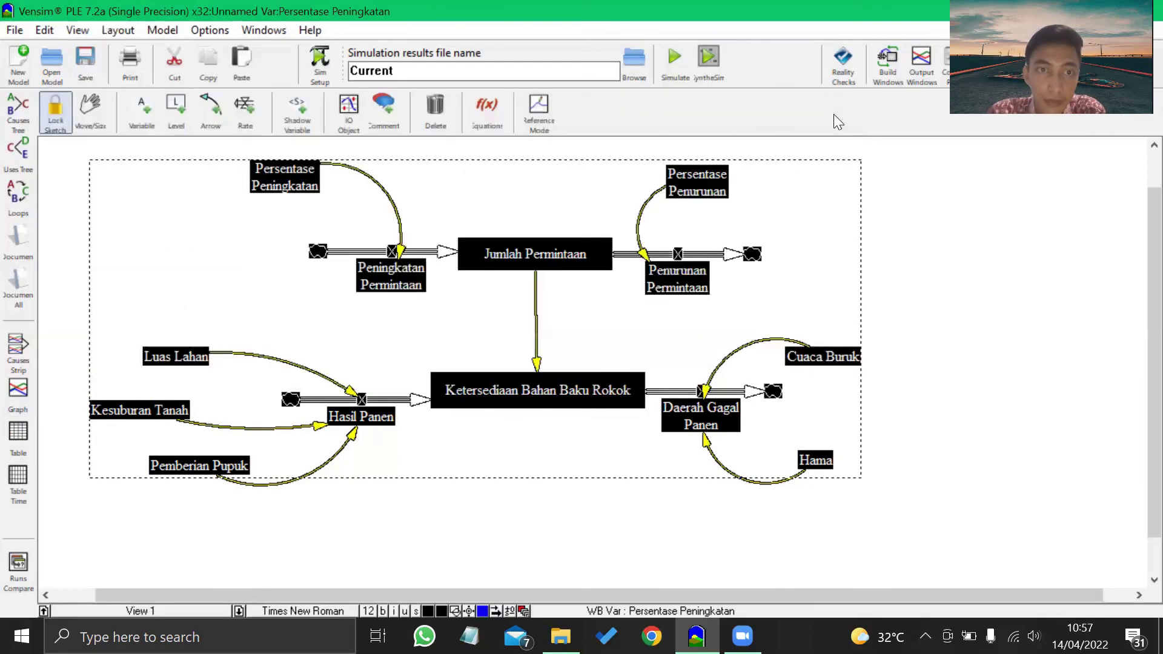
# Set the Persentase Penurunan constant to 0.8.
pyautogui.click(911, 250)
pyautogui.click(487, 109)
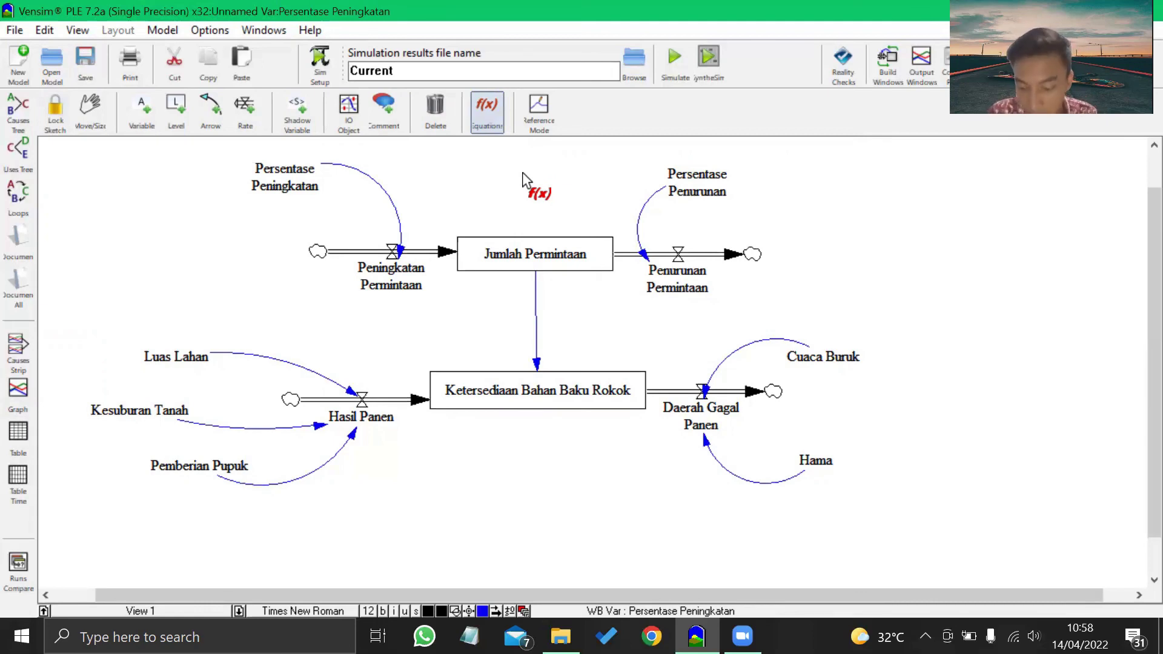
pyautogui.click(673, 193)
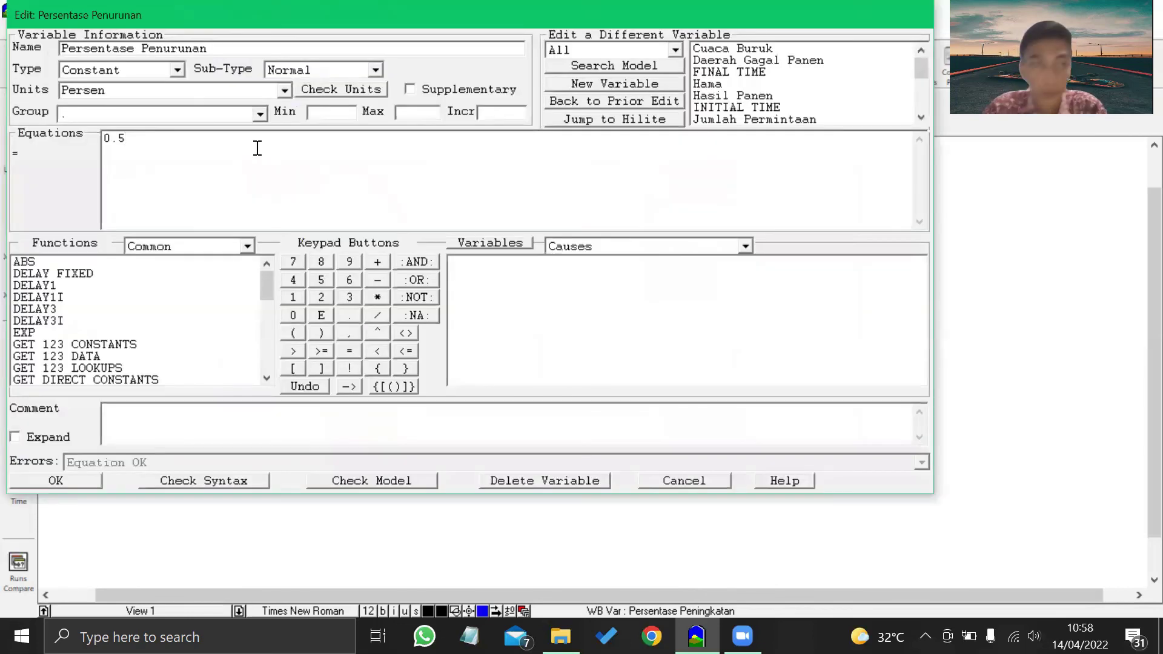
pyautogui.press('BackSpace')
pyautogui.write('8')
pyautogui.click(56, 480)
# Set the Persentase Peningkatan constant to 0.1.
pyautogui.click(280, 166)
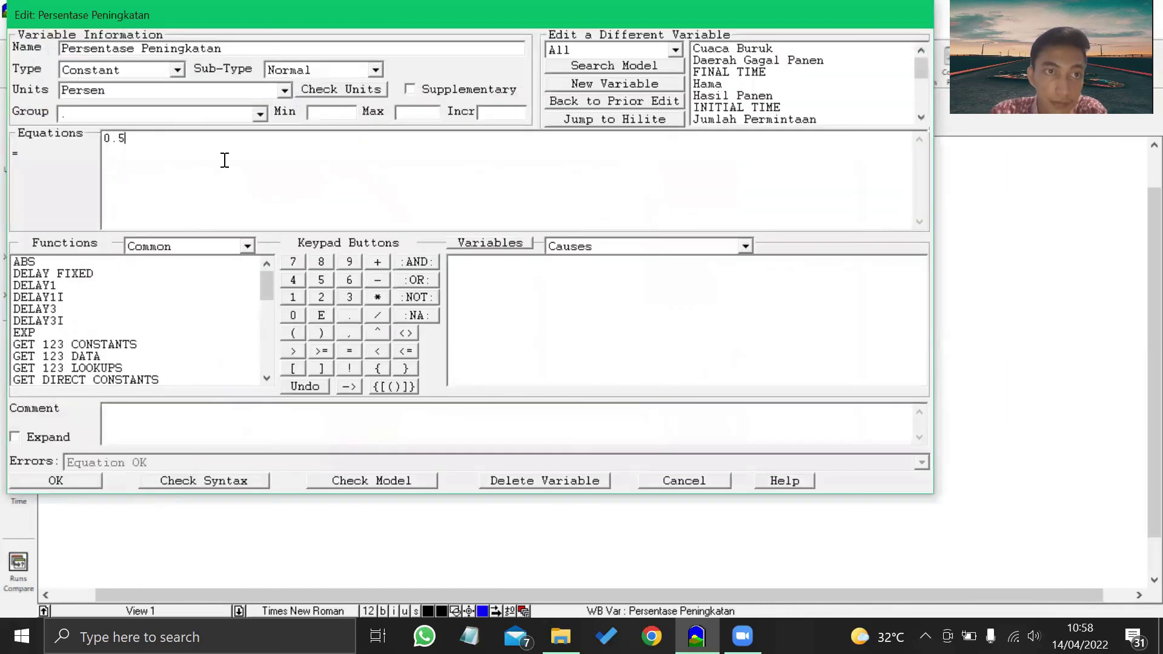
pyautogui.press('BackSpace')
pyautogui.write('1')
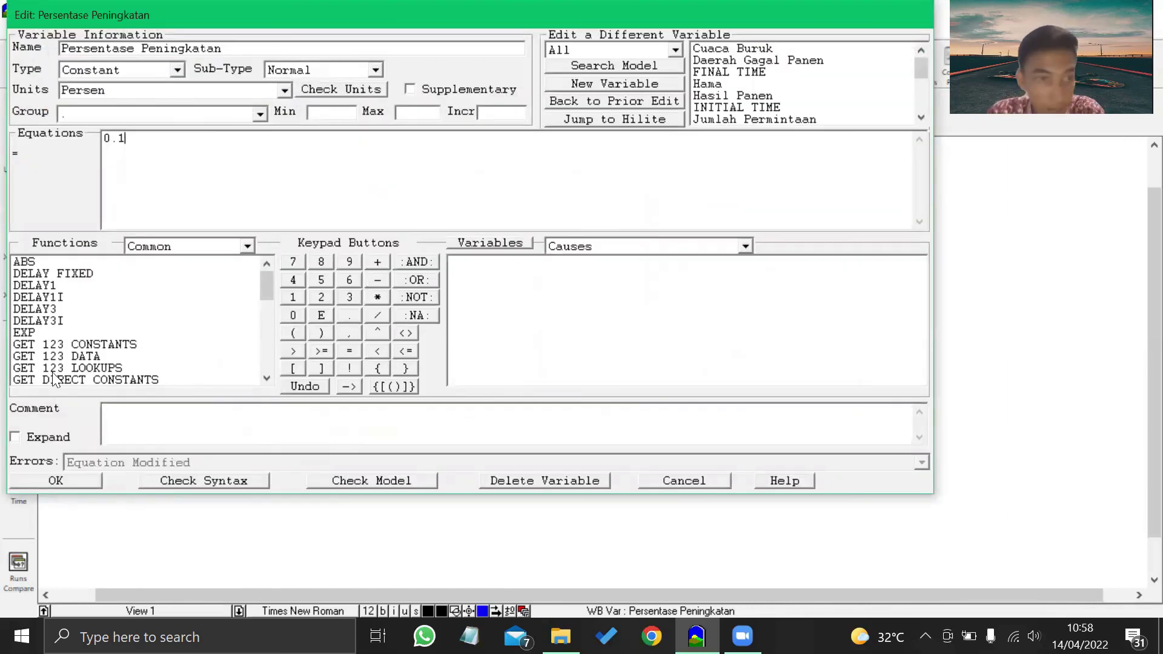
pyautogui.click(71, 475)
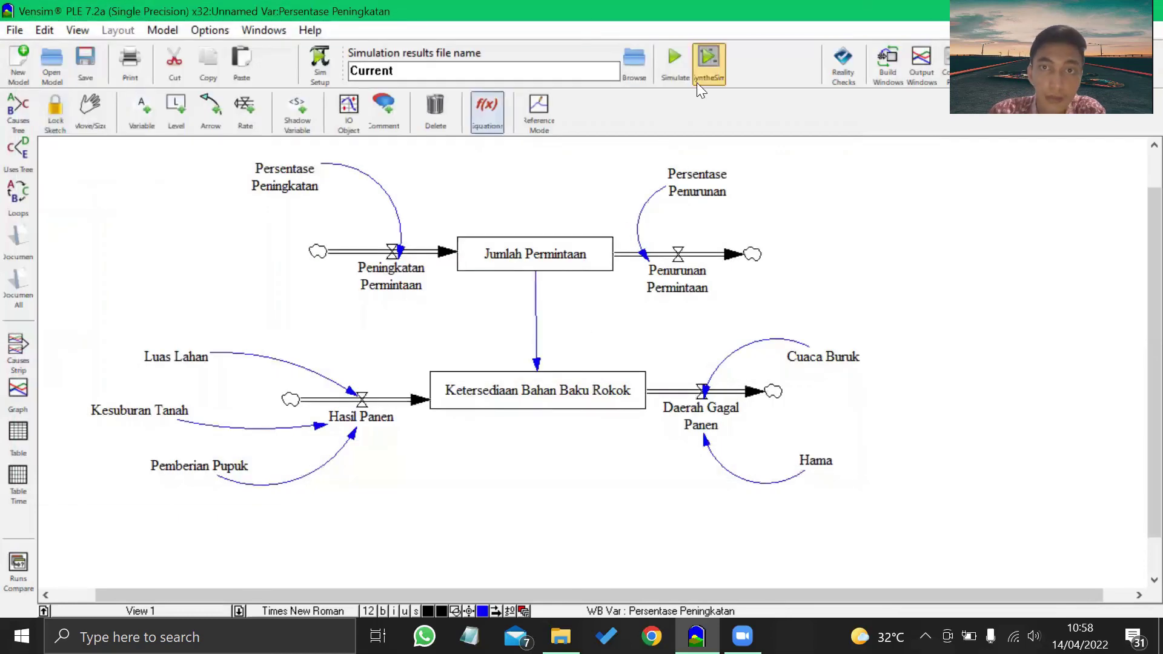
# Simulate the model with both revised percentages, agreeing to save the sketch for backup and overwriting the Current dataset.
pyautogui.hotkey('ctrl', 'a')
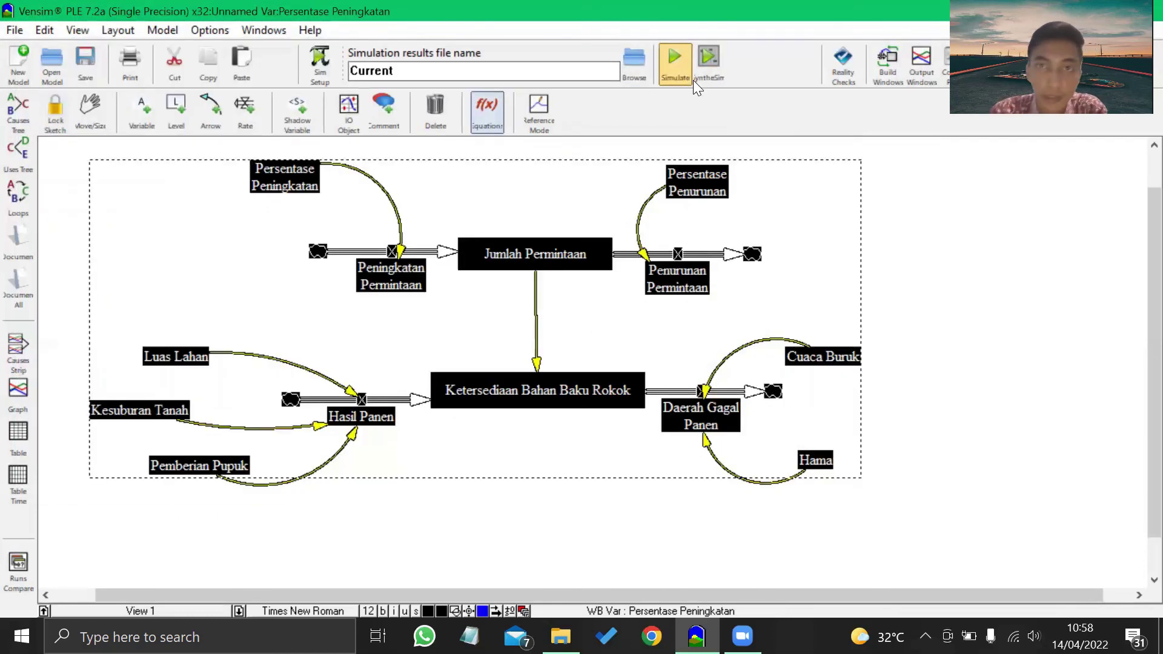
pyautogui.click(693, 80)
pyautogui.click(633, 383)
pyautogui.click(586, 383)
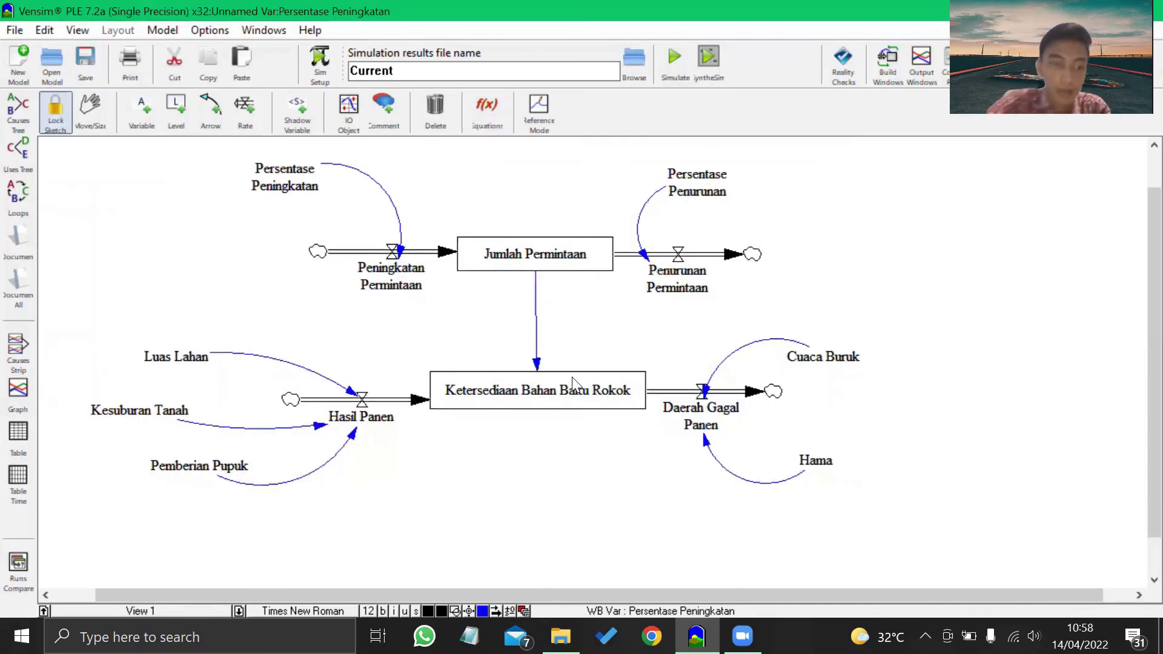
# Compare Jumlah Permintaan and Ketersediaan Bahan Baku Rokok across the years in the graph and table of the new run.
pyautogui.click(15, 399)
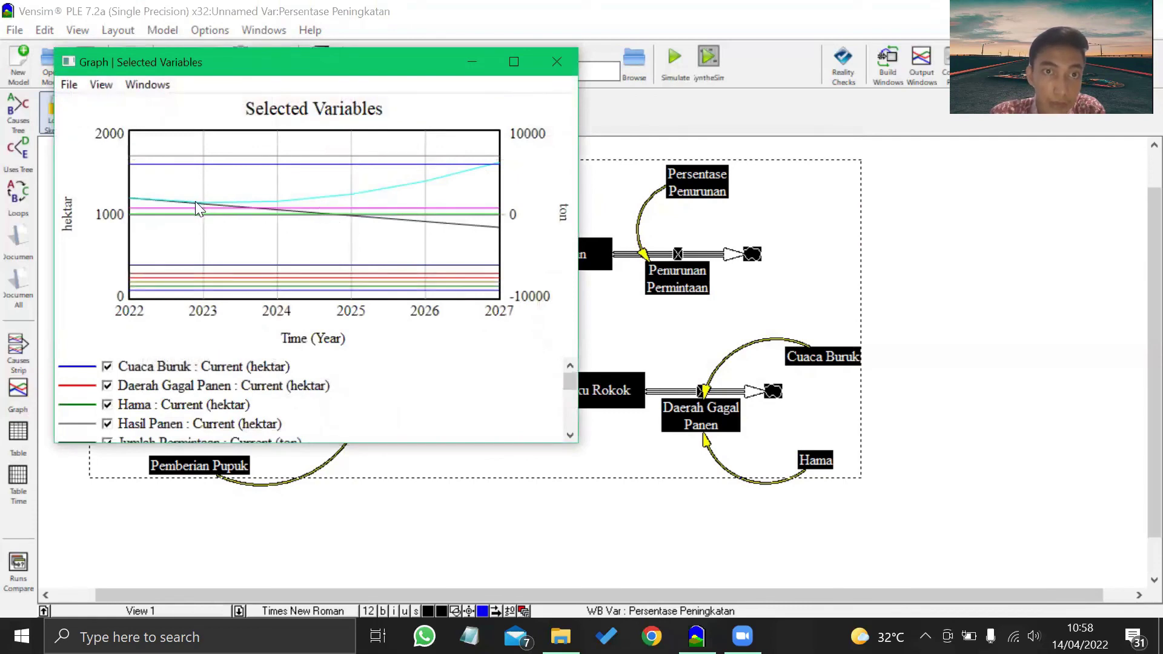
pyautogui.click(753, 183)
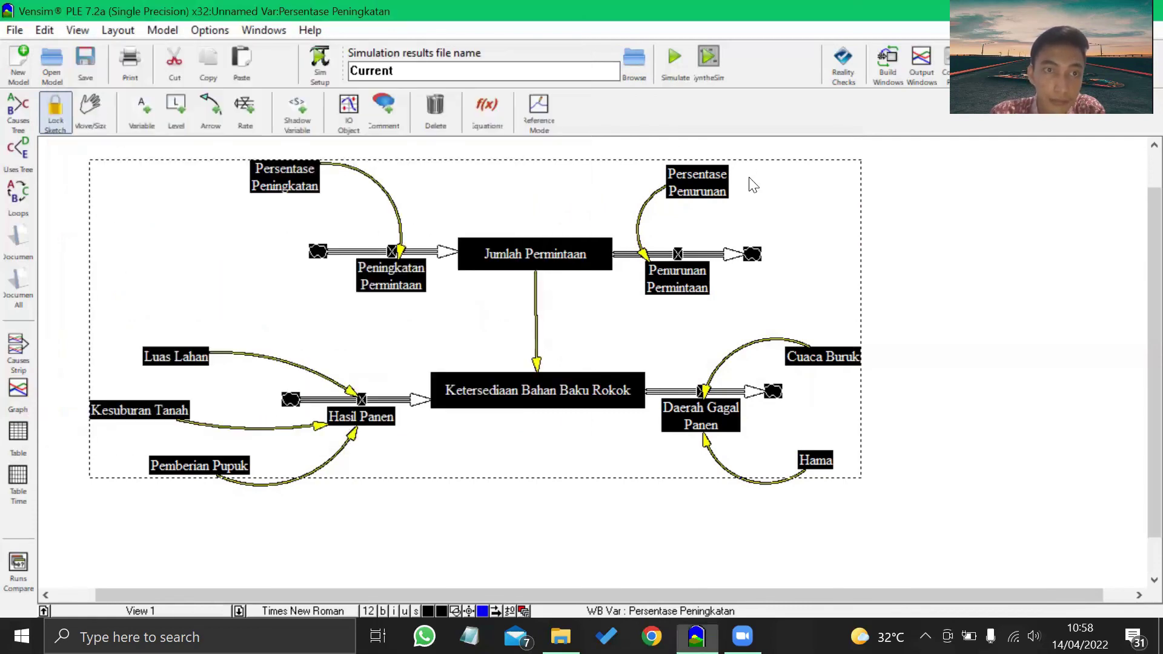
pyautogui.click(24, 439)
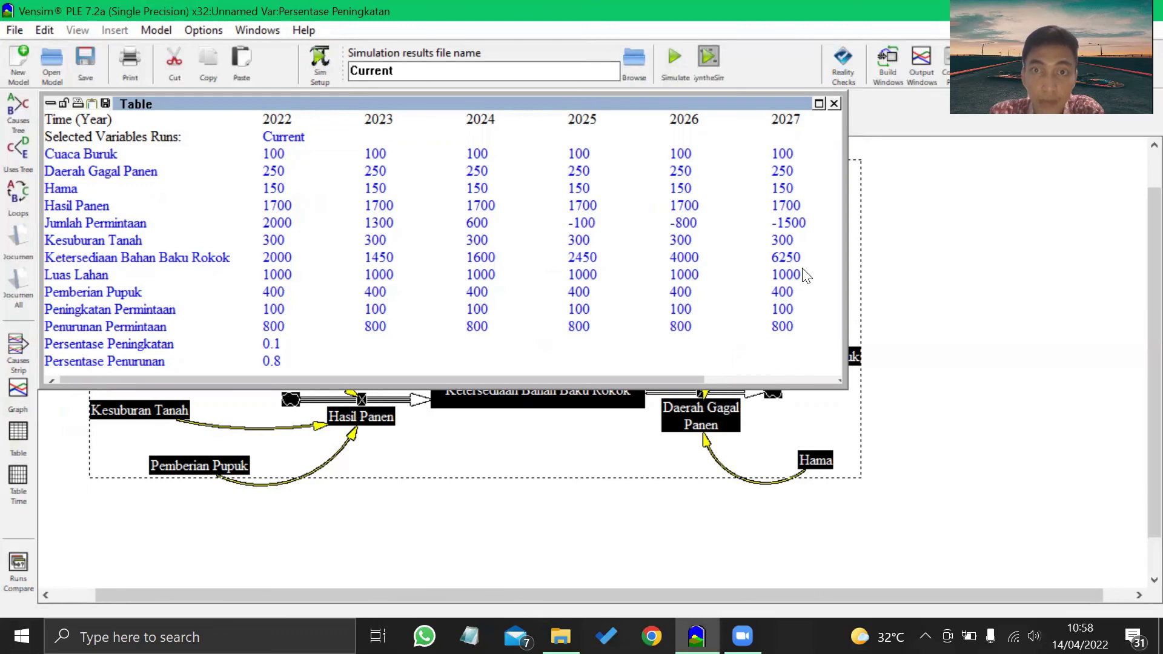
pyautogui.click(833, 103)
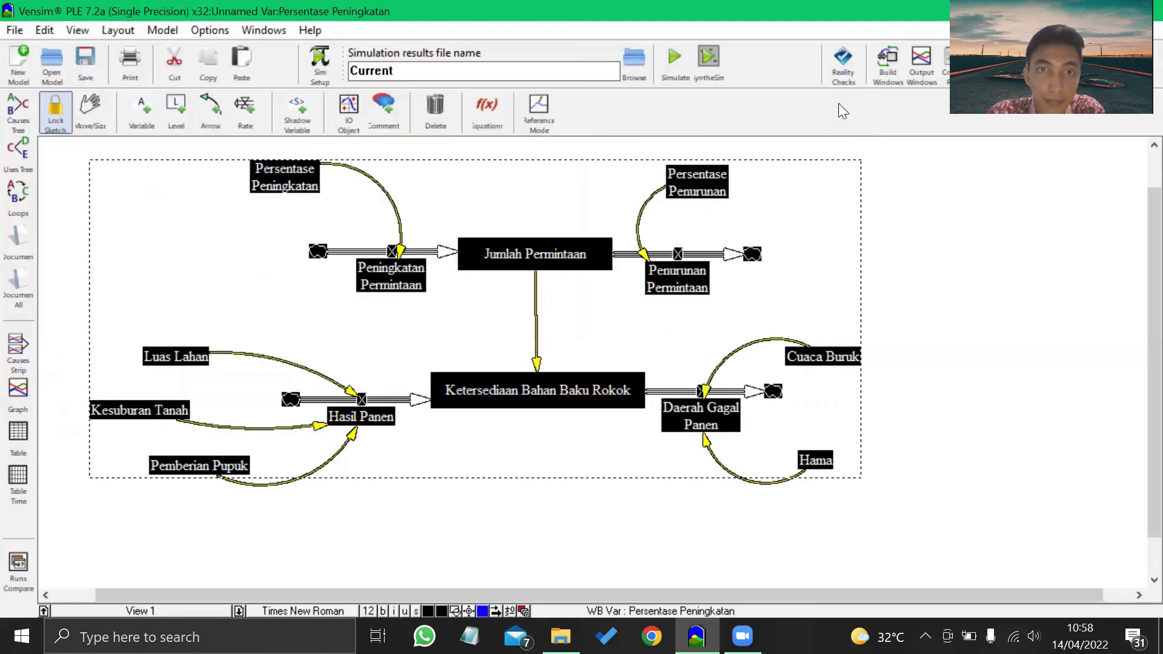
pyautogui.click(901, 209)
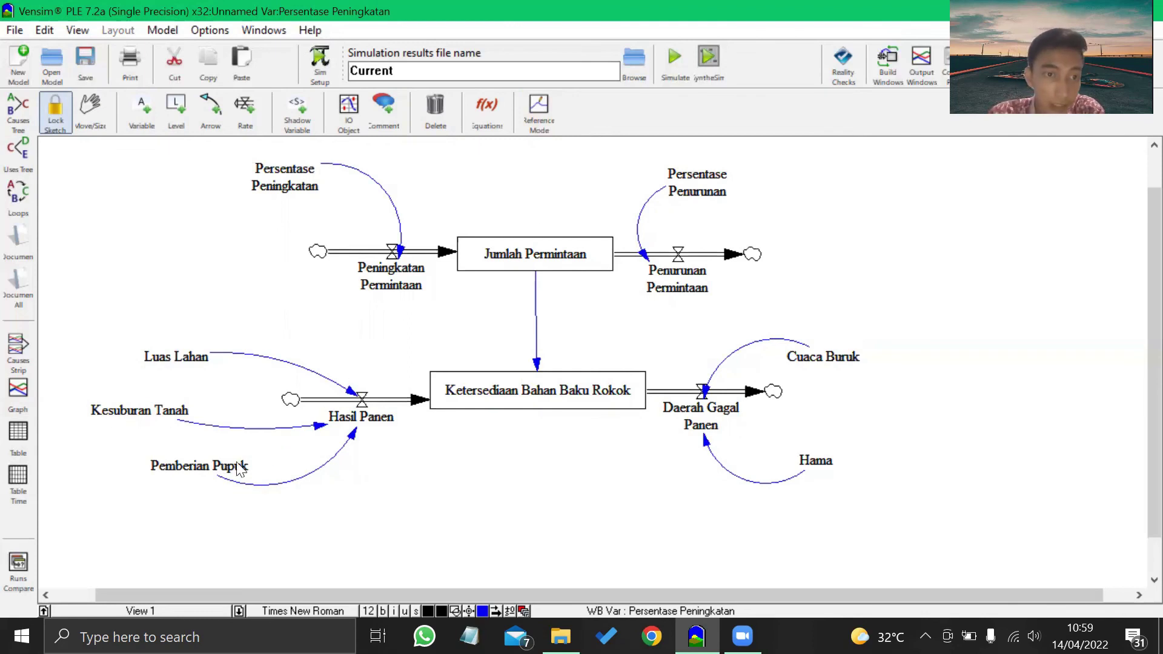
# Change the Pemberian Pupuk equation to 0.2*4500.
pyautogui.click(487, 109)
pyautogui.click(195, 470)
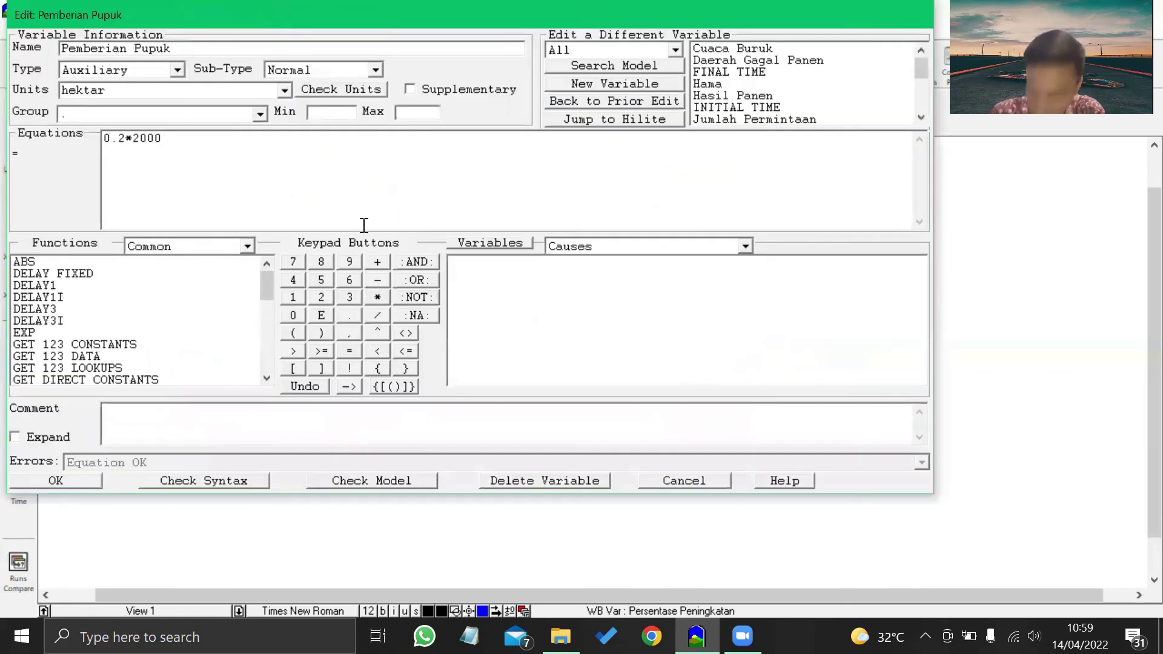
pyautogui.press('BackSpace')
pyautogui.press('BackSpace')
pyautogui.press('BackSpace')
pyautogui.press('BackSpace')
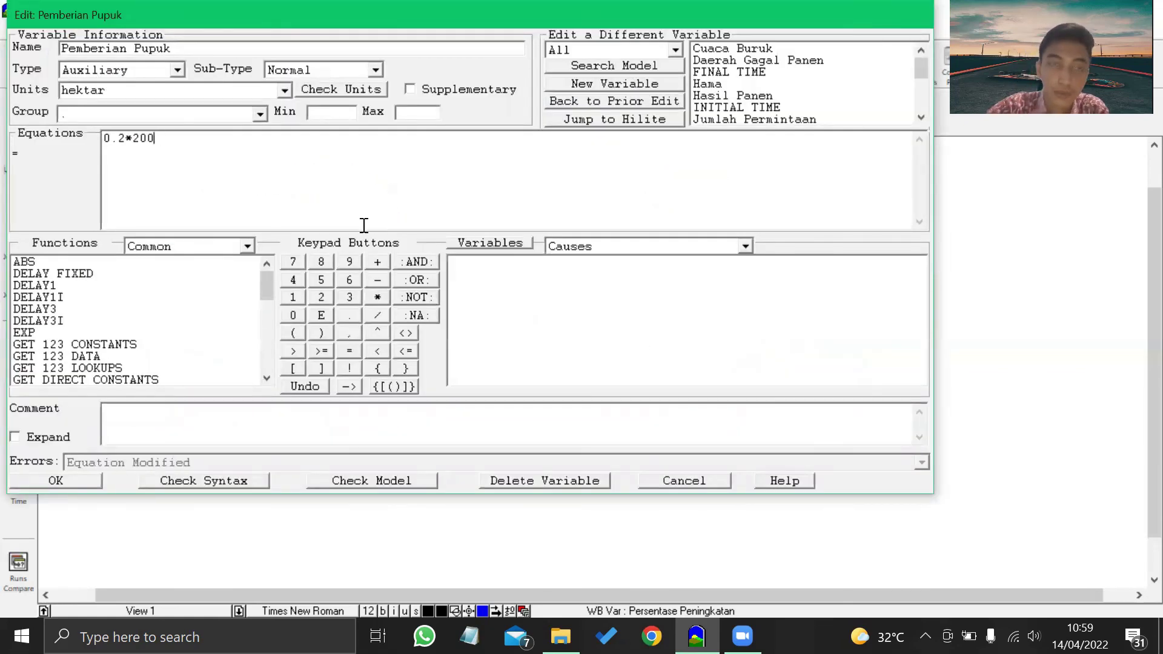
pyautogui.write('45000')
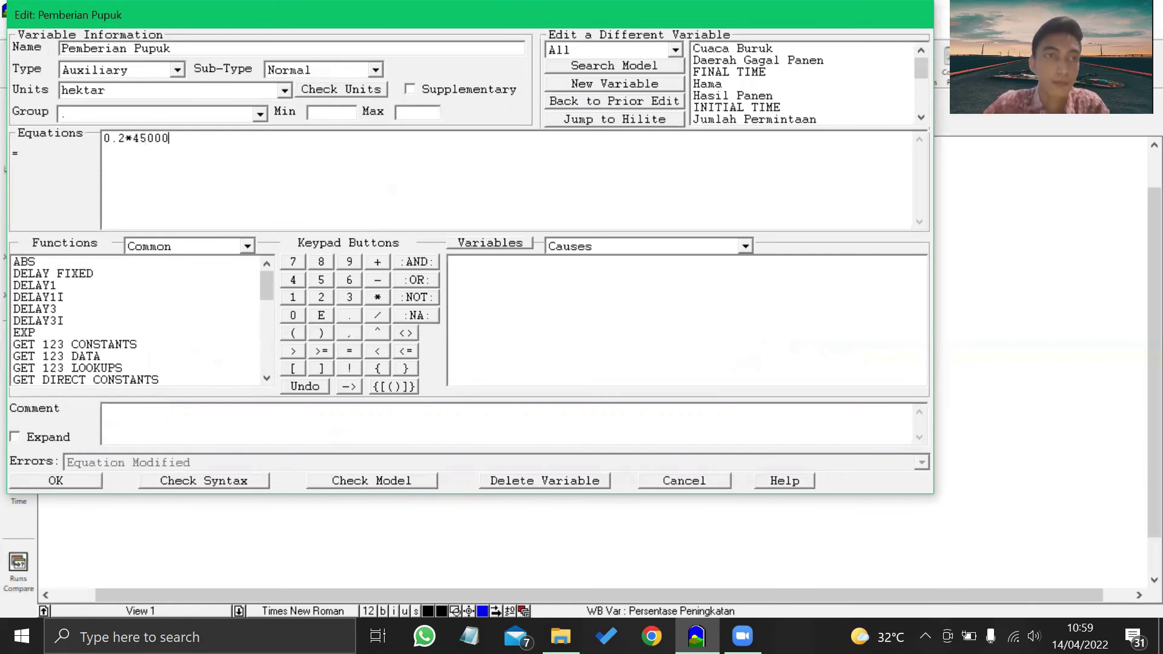
pyautogui.press('BackSpace')
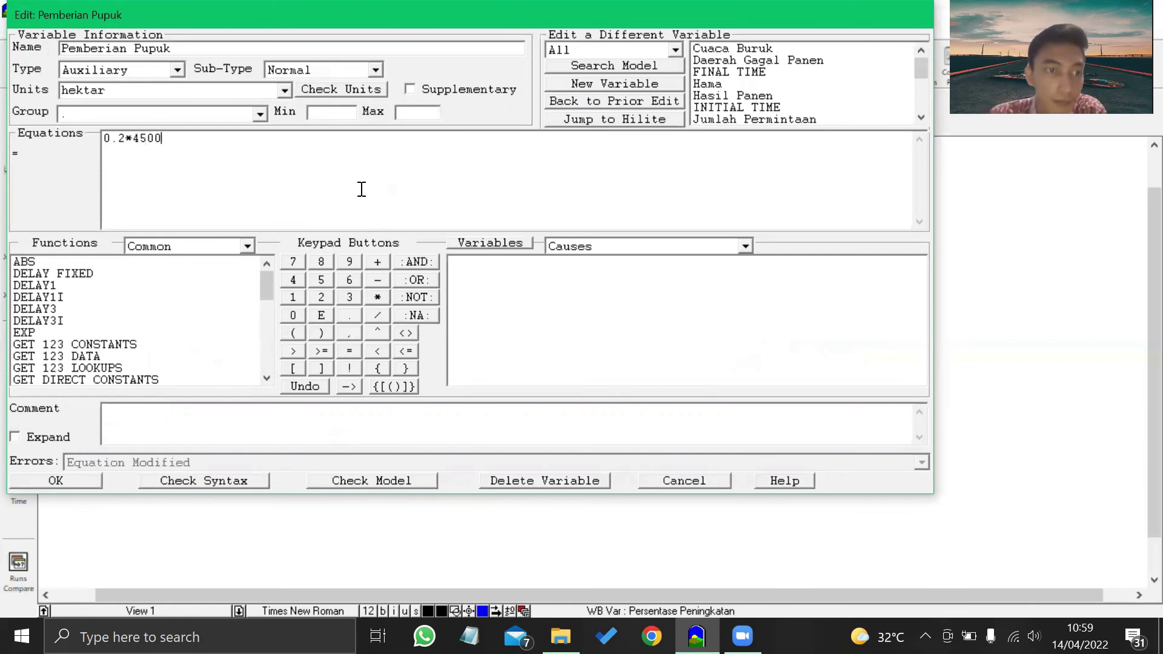
pyautogui.click(68, 486)
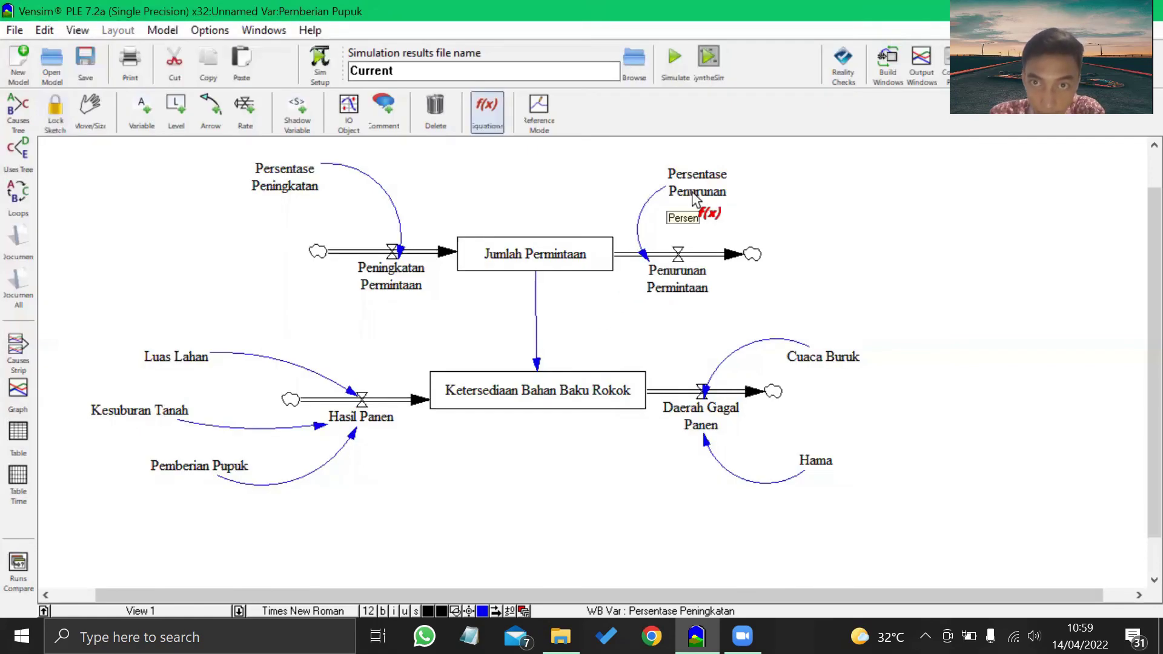
# Set the Persentase Penurunan constant to 0.5.
pyautogui.click(695, 198)
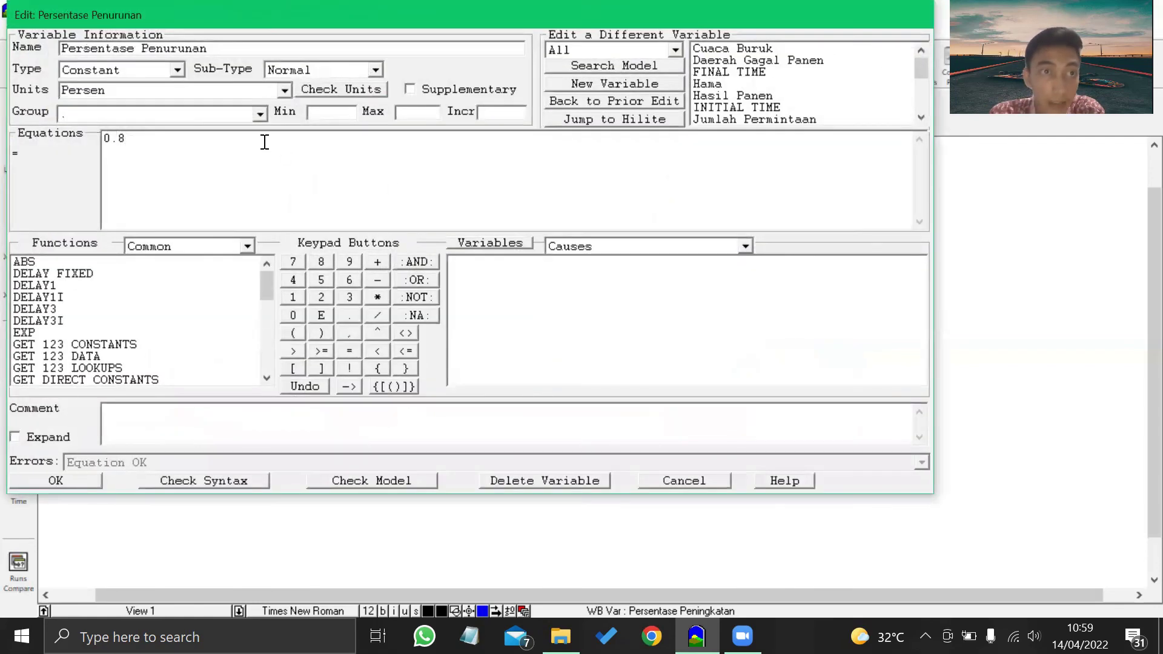
pyautogui.press('BackSpace')
pyautogui.write('5')
pyautogui.click(97, 482)
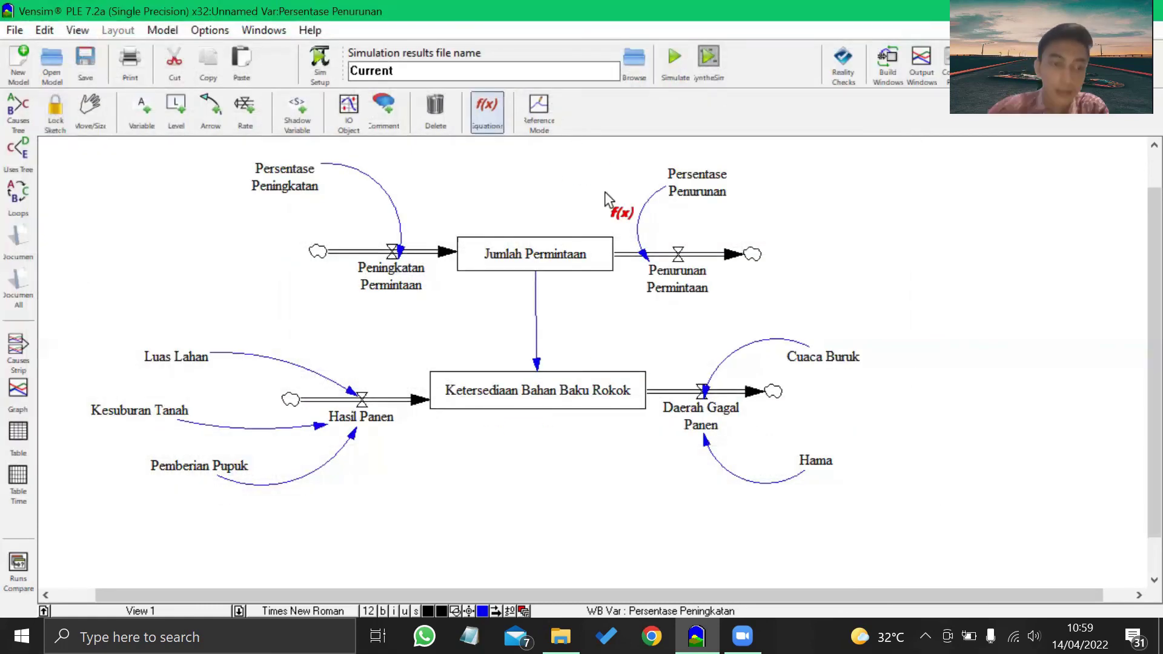
# Select all variables in the sketch and simulate the model with the revised fertilizer and decrease values, overwriting the Current dataset.
pyautogui.hotkey('ctrl', 'a')
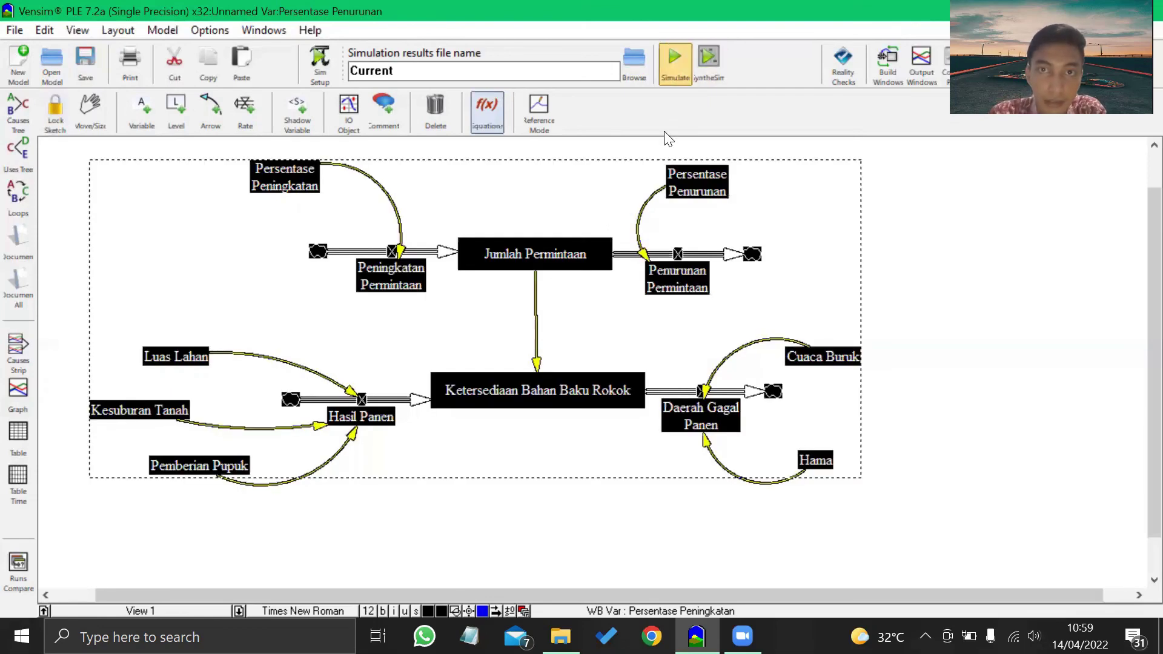
pyautogui.click(642, 382)
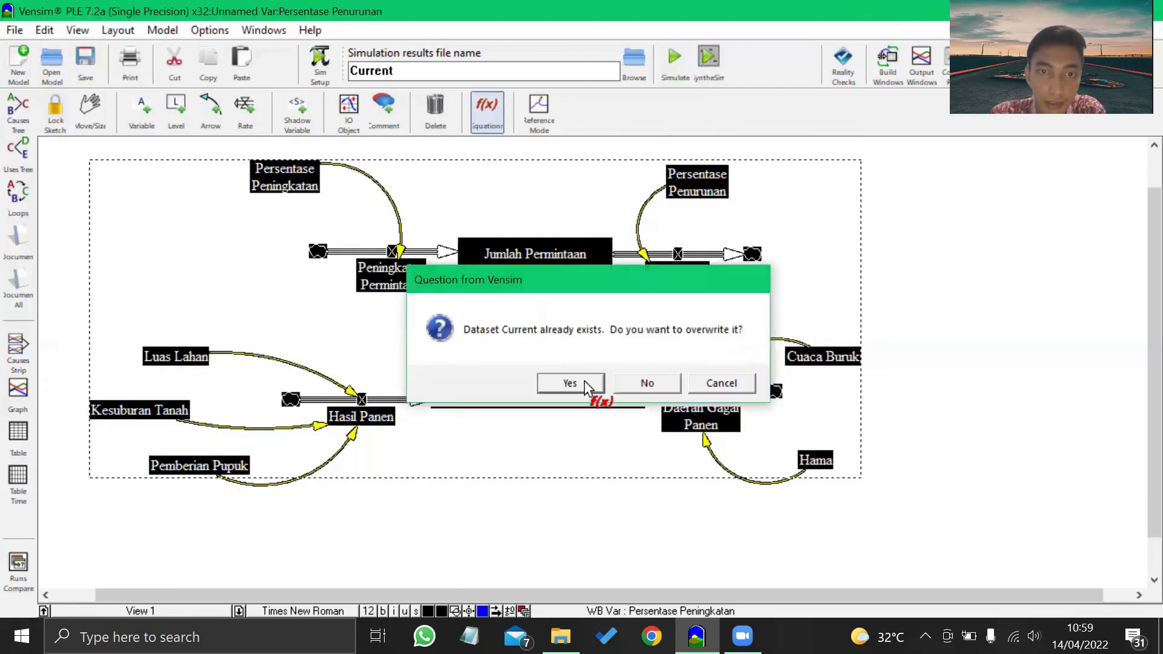
pyautogui.click(570, 383)
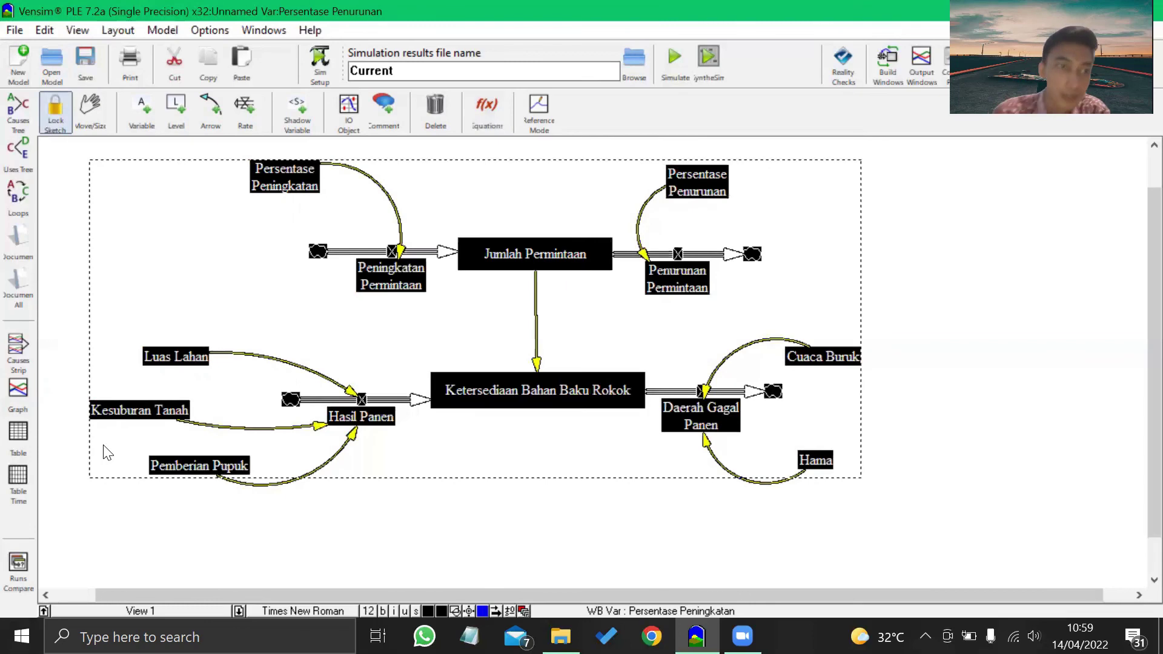
# Examine the graph and the yearly table of all selected variables for the new run, closing each after viewing.
pyautogui.click(26, 400)
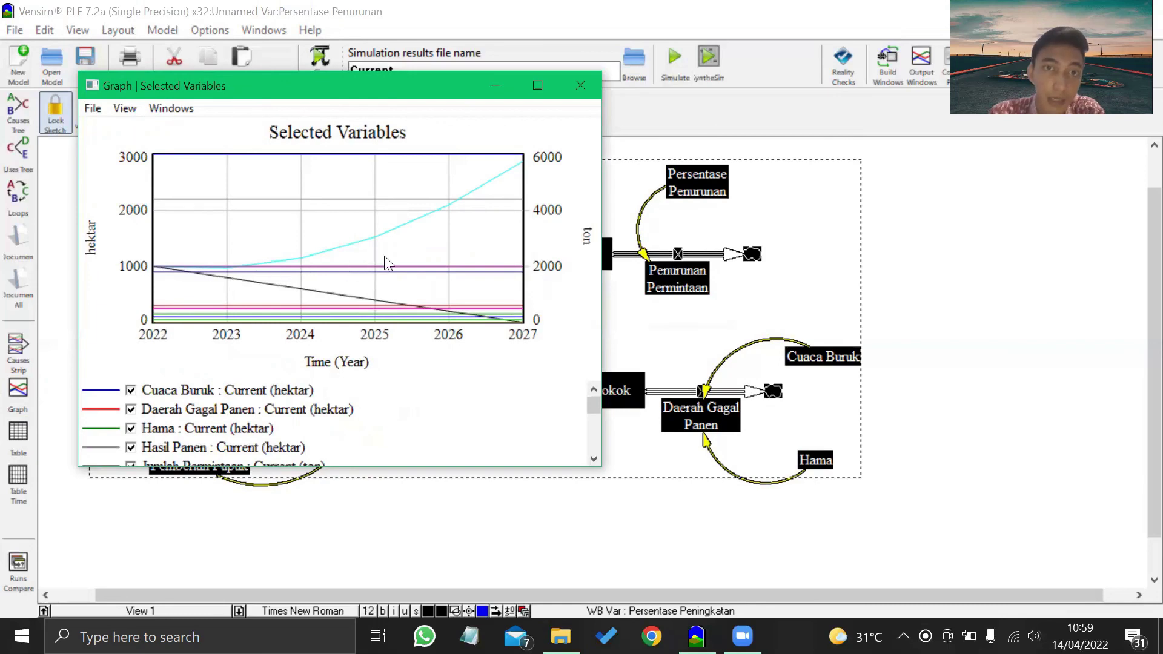
pyautogui.click(580, 85)
pyautogui.click(18, 431)
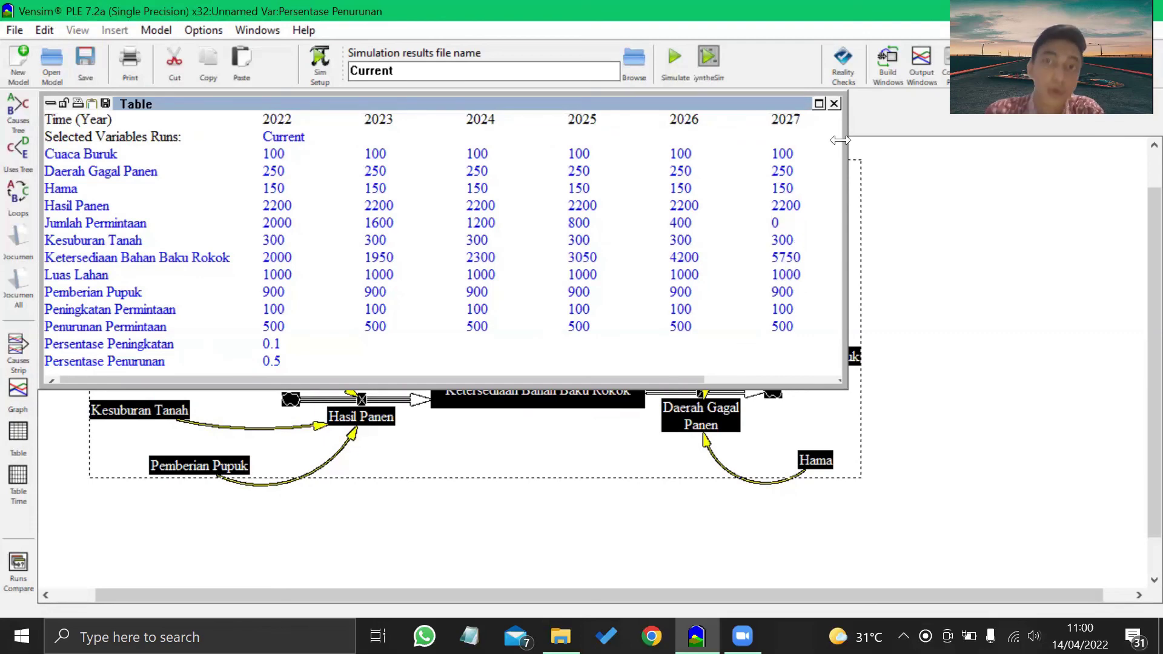
pyautogui.click(834, 104)
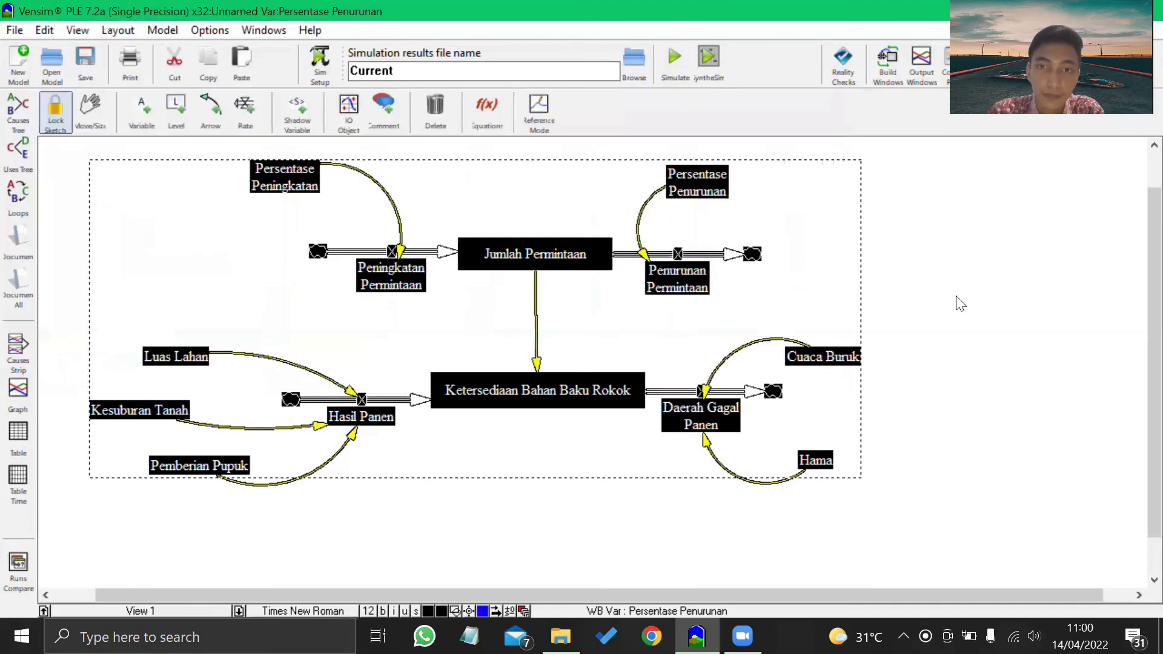